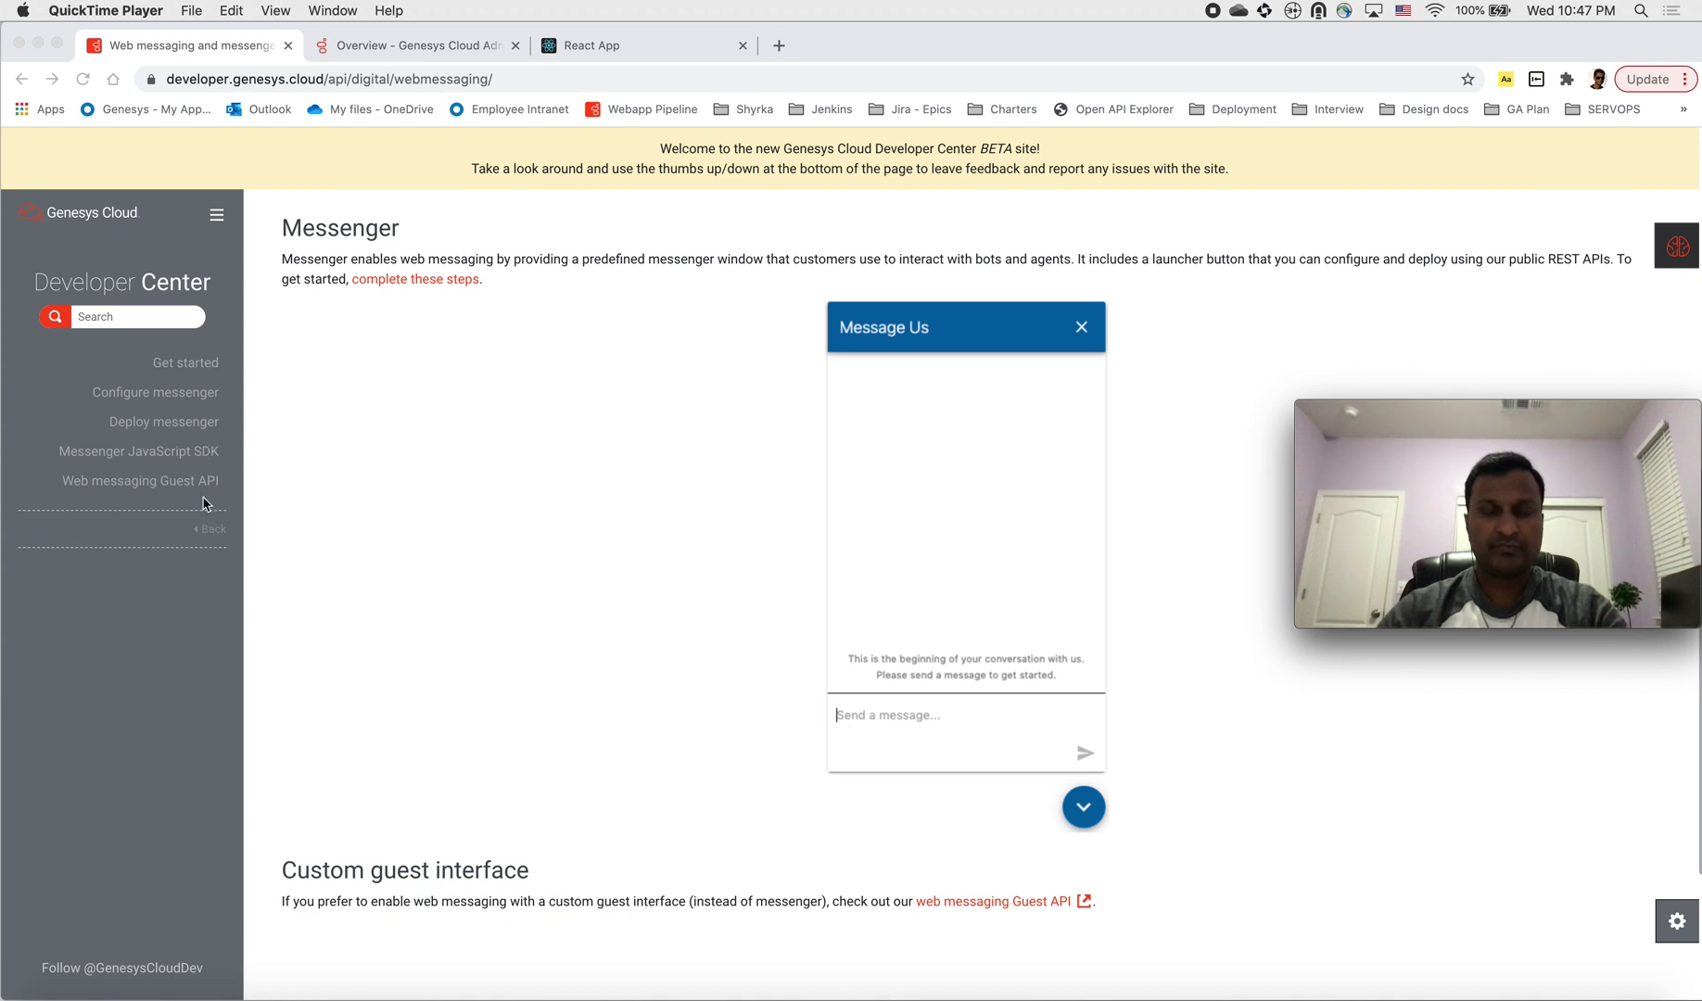
Step: Read through the Configure messenger guide in the Developer Center
left_click(197, 396)
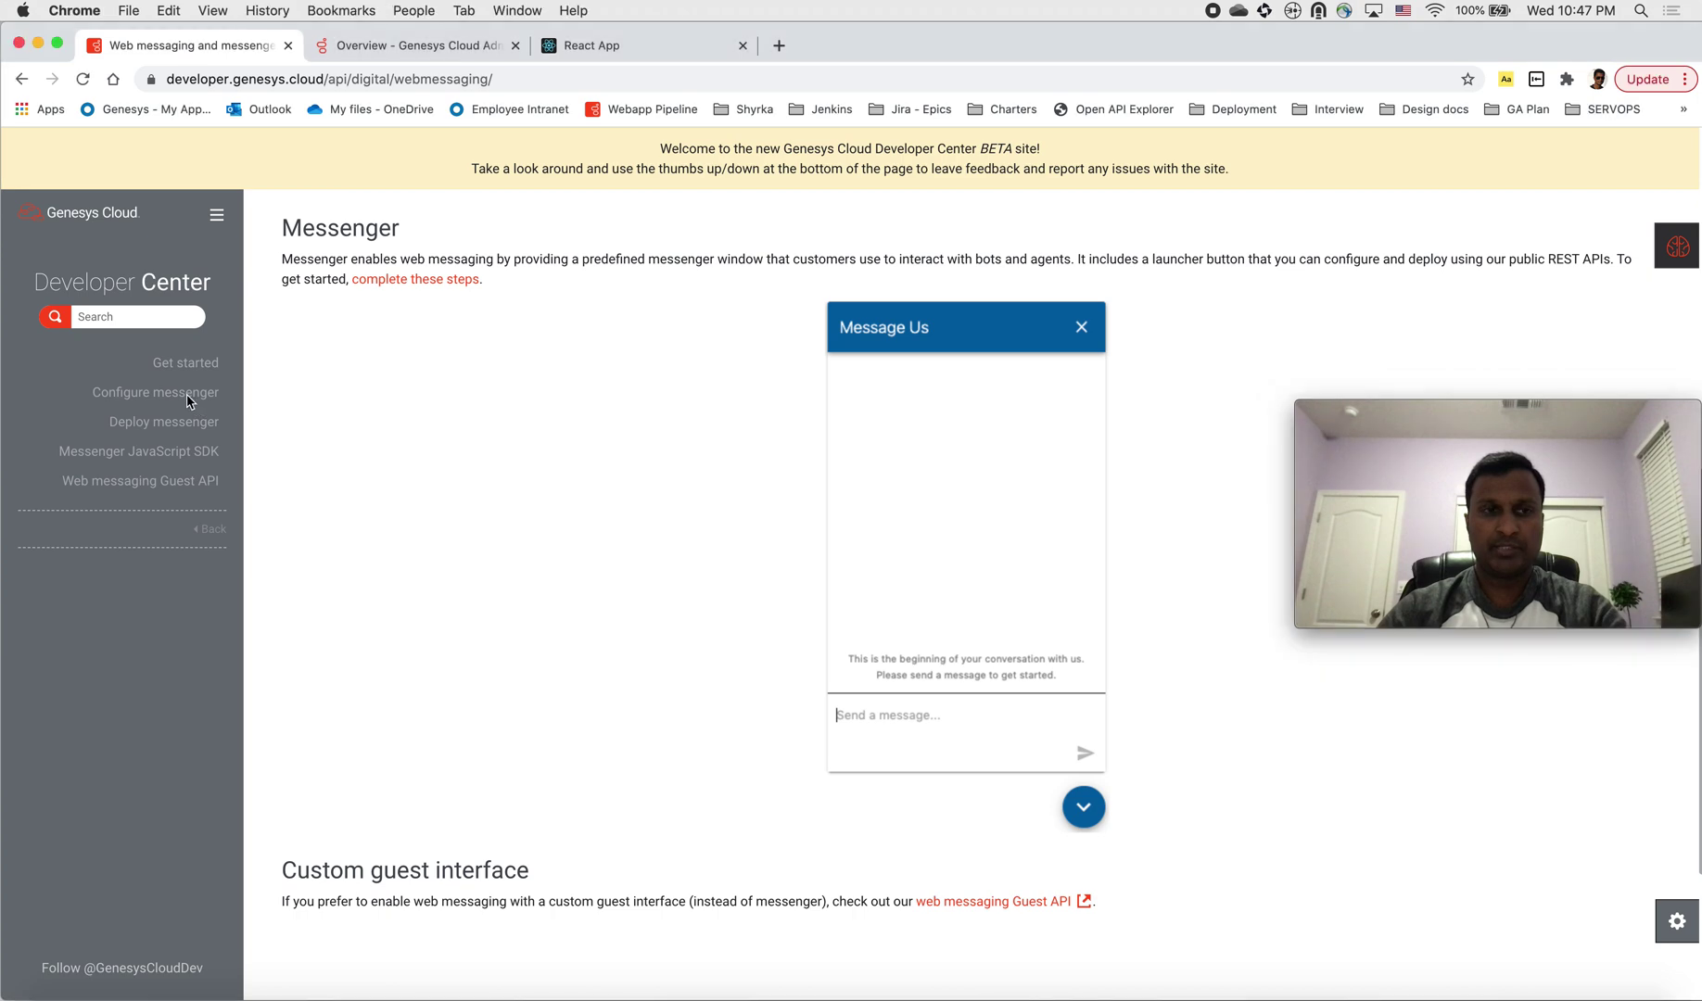
scroll(542, 815, "down", 5)
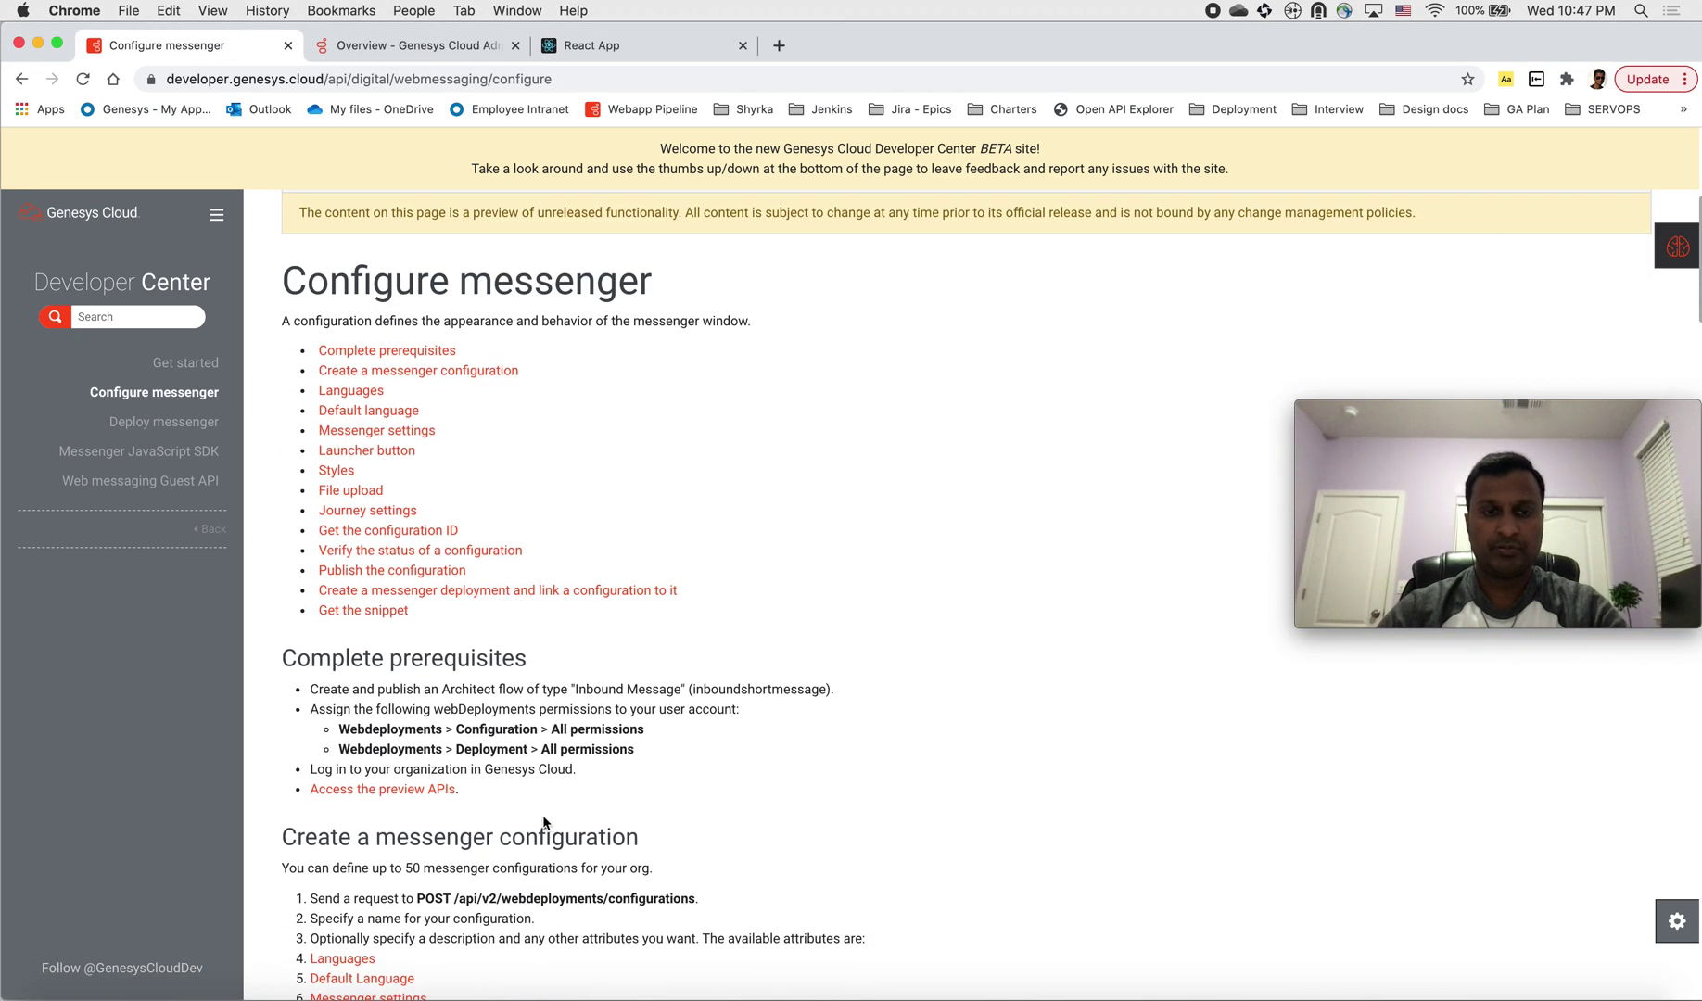
scroll(527, 763, "down", 6)
scroll(527, 762, "down", 10)
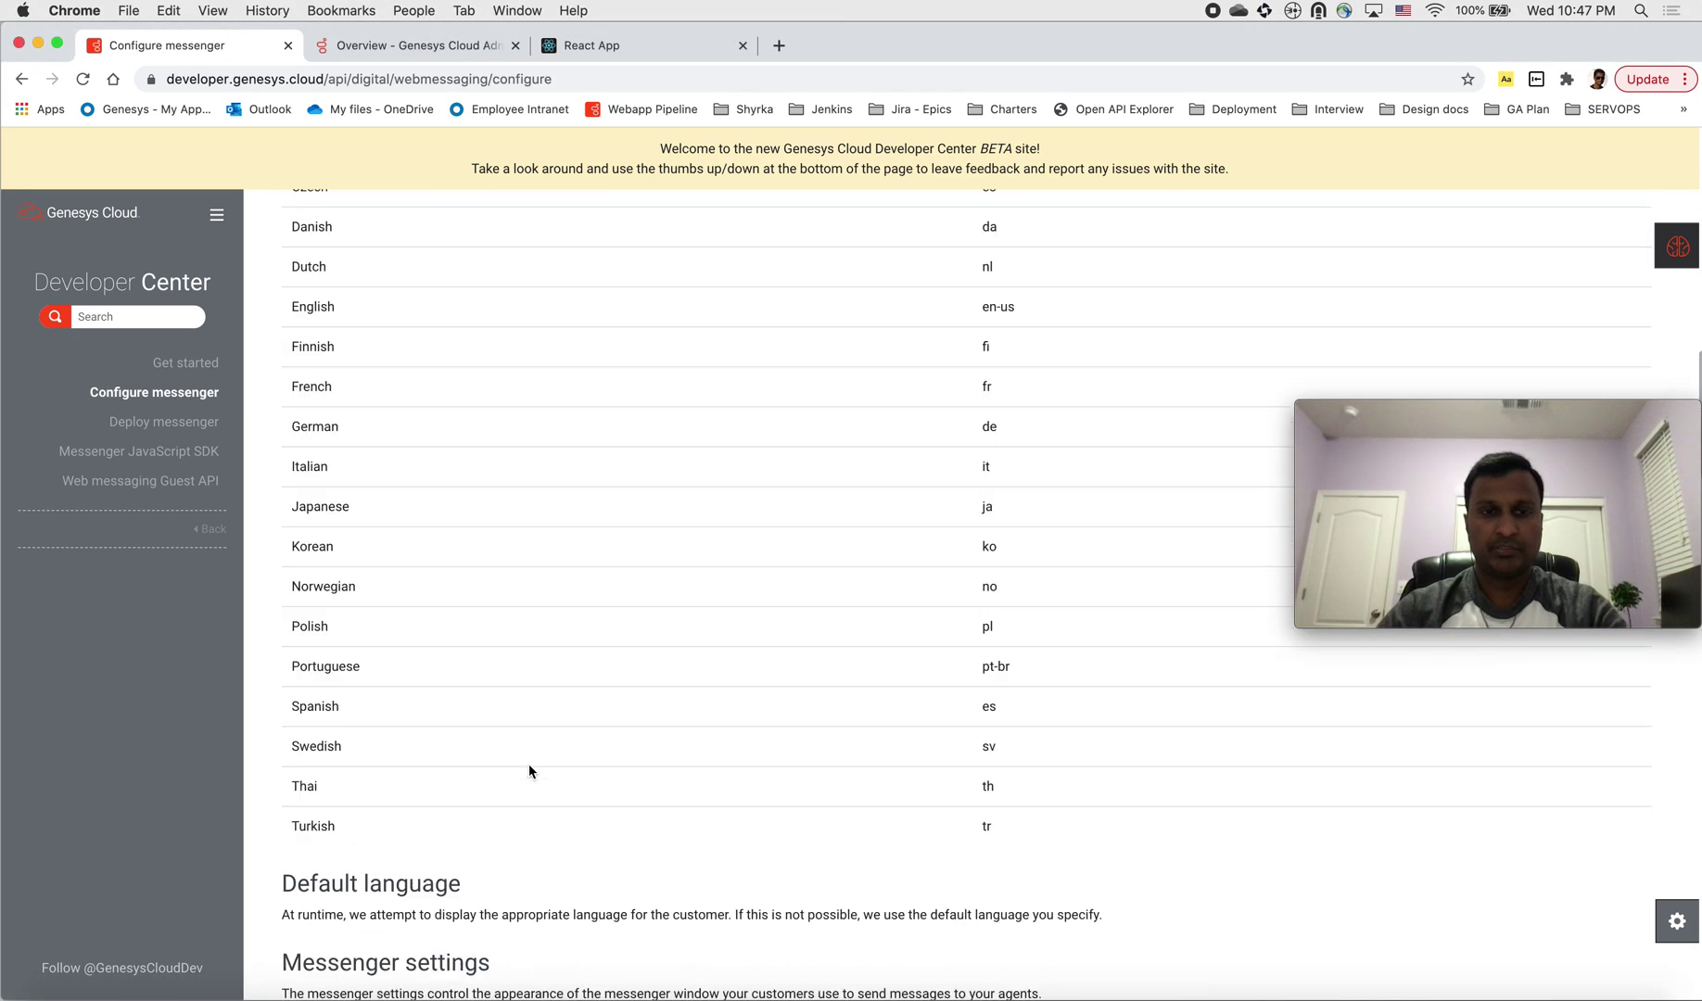
scroll(528, 771, "down", 10)
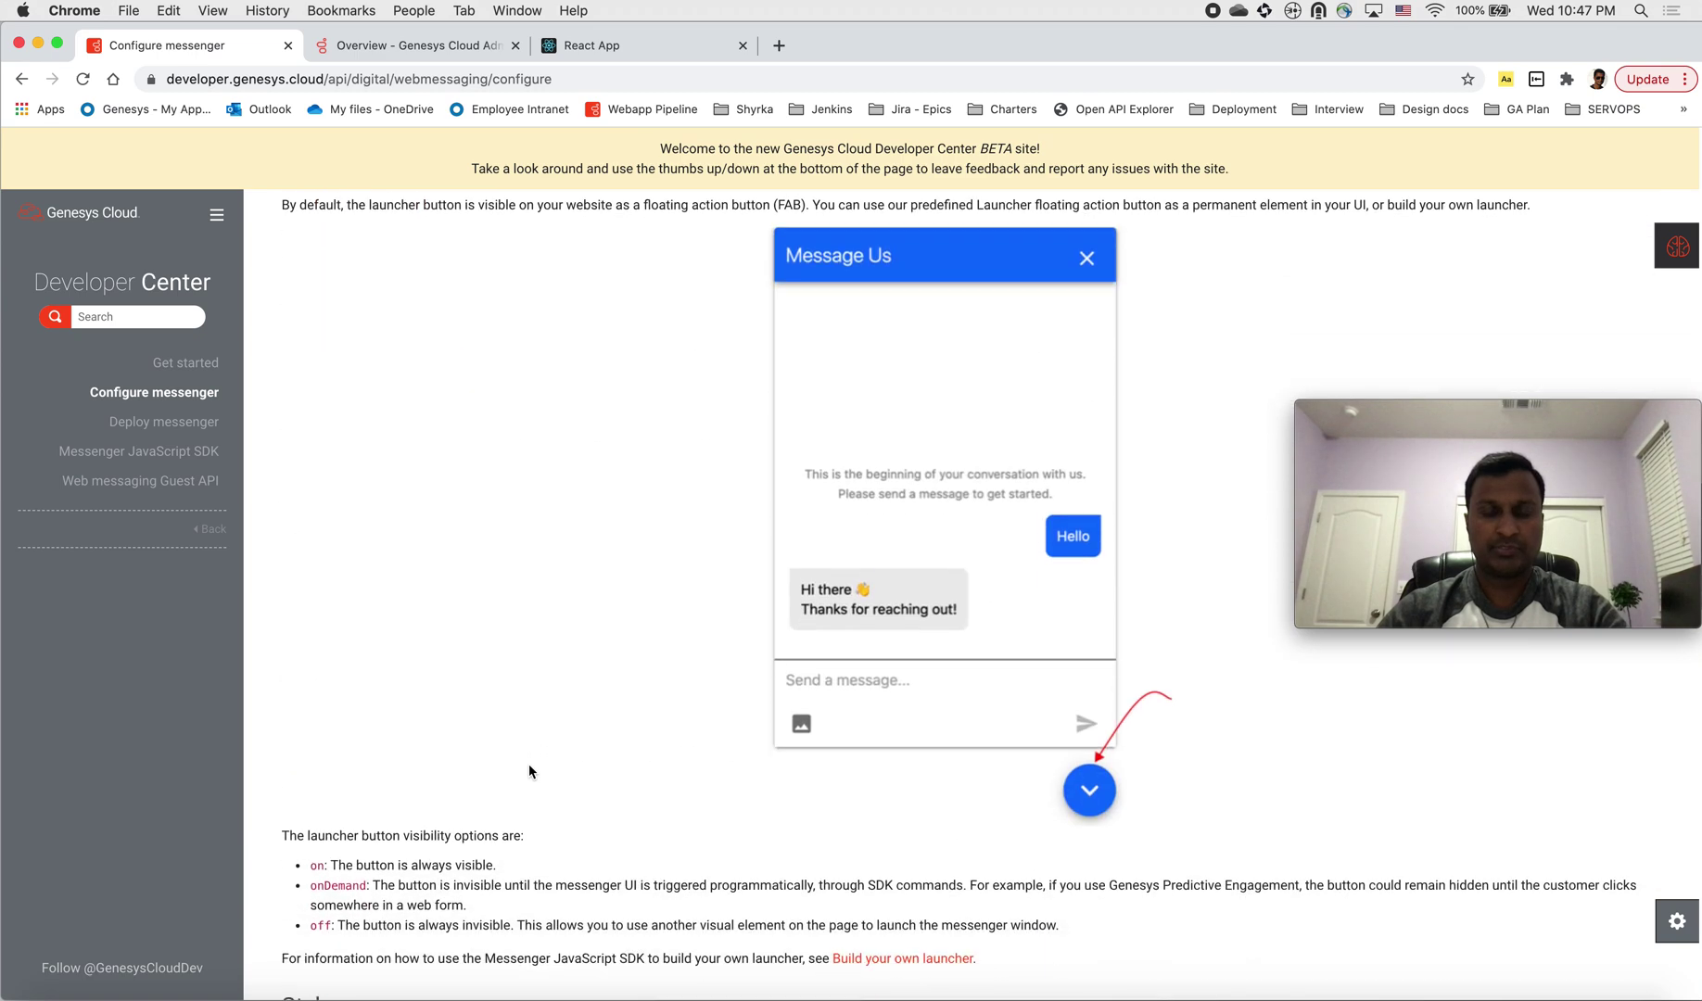
Step: Read through the Deploy messenger guide, then go to the web messaging Get started page
left_click(188, 424)
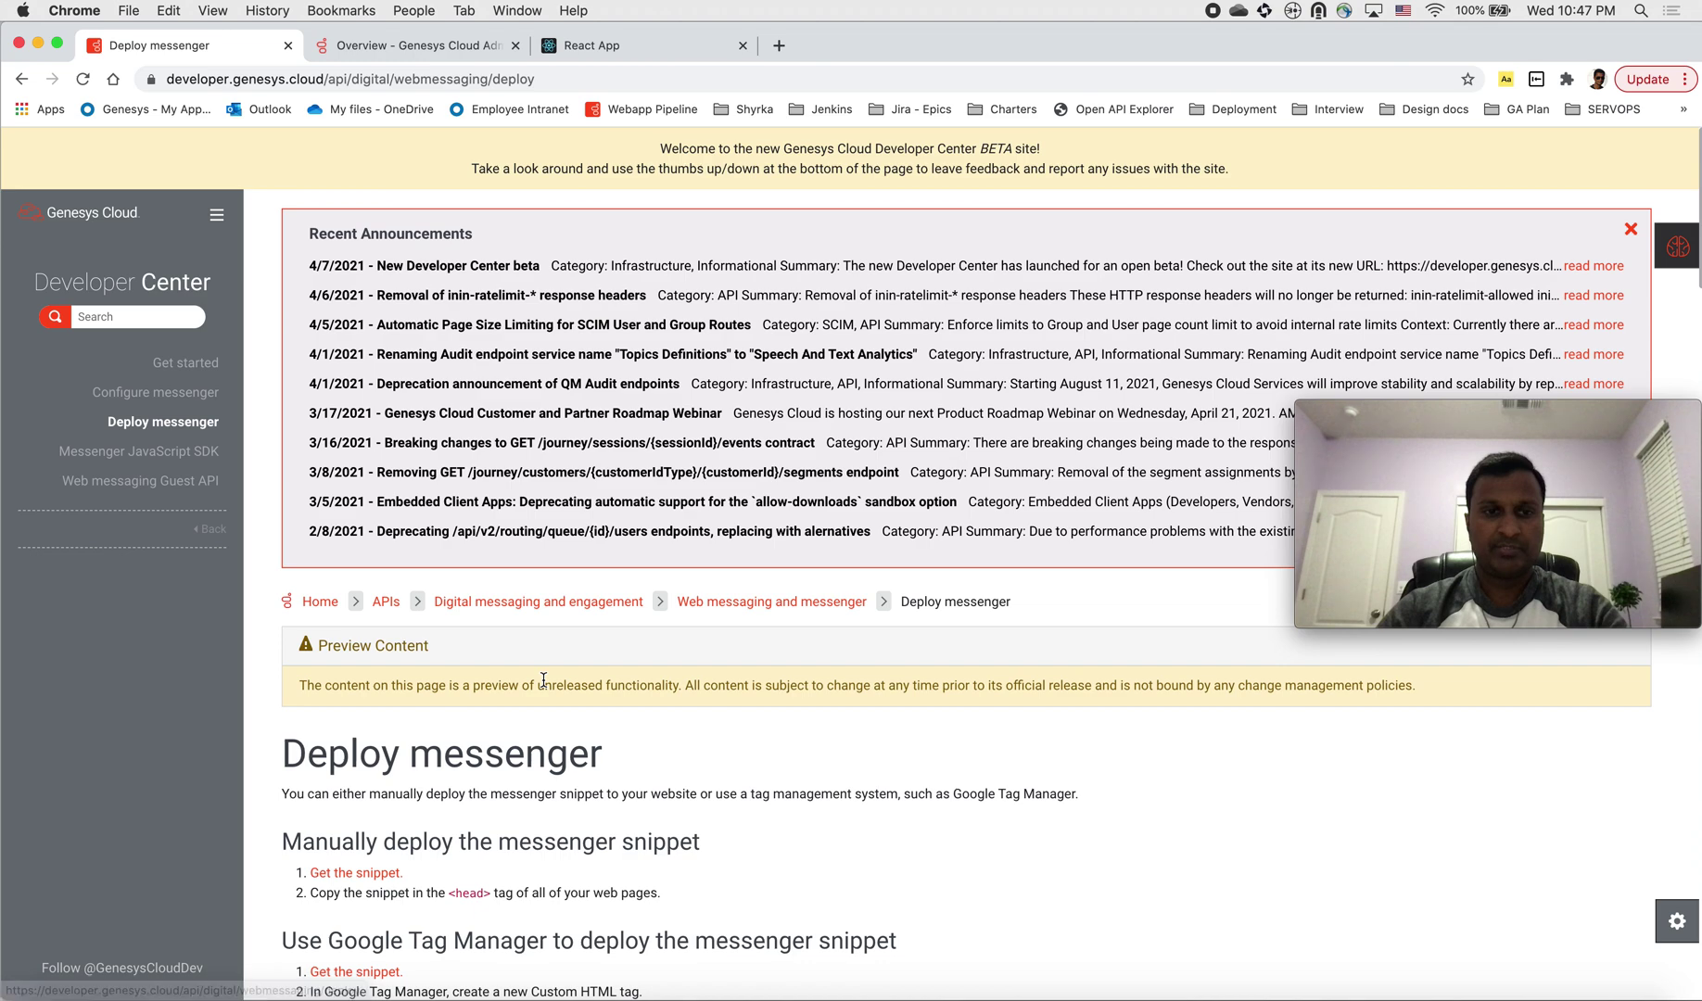
scroll(542, 679, "down", 7)
scroll(543, 678, "down", 5)
scroll(542, 679, "down", 15)
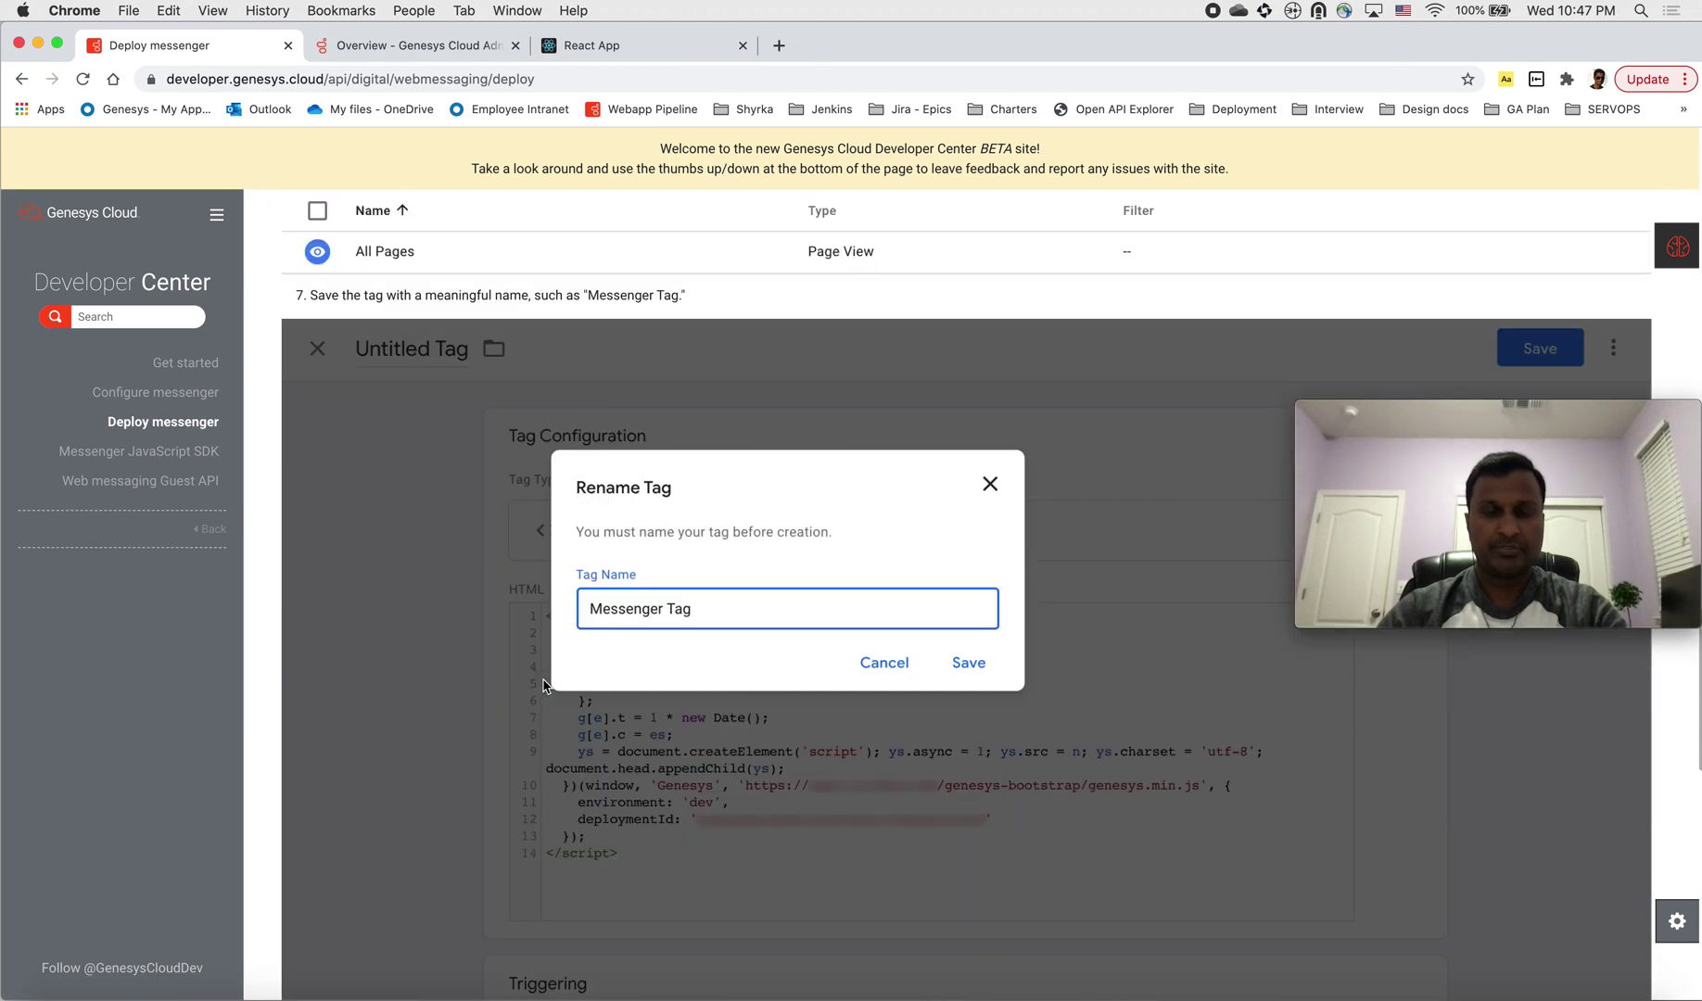
scroll(544, 686, "up", 20)
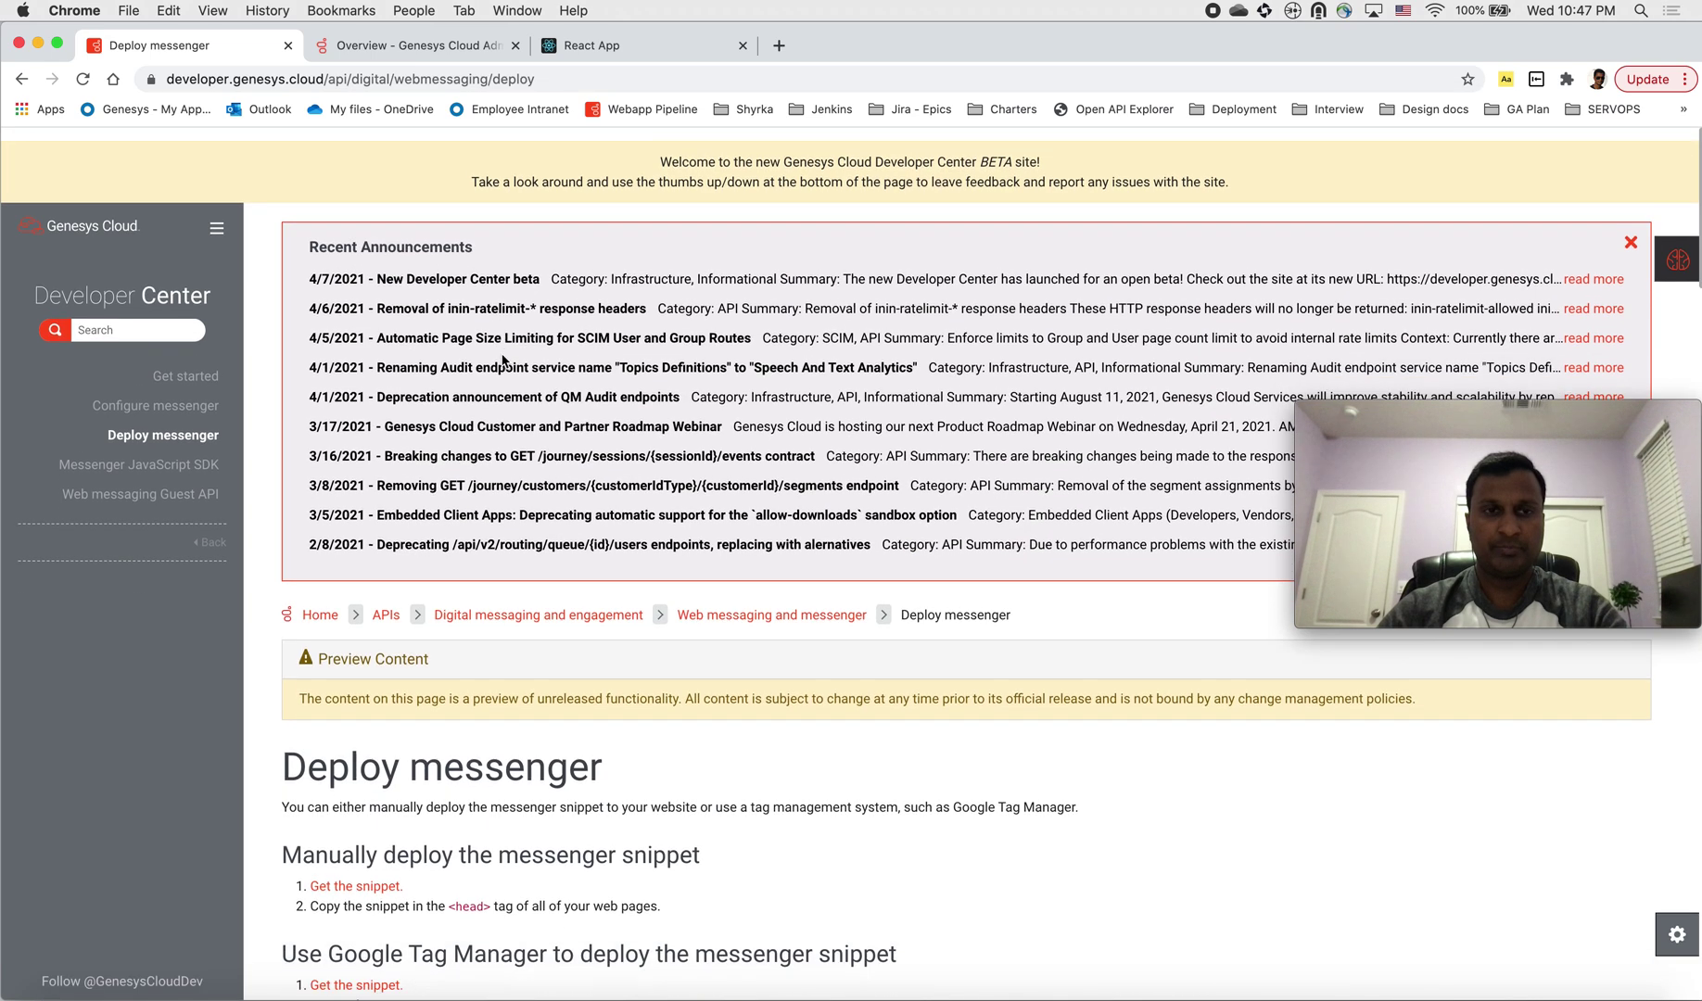
left_click(185, 362)
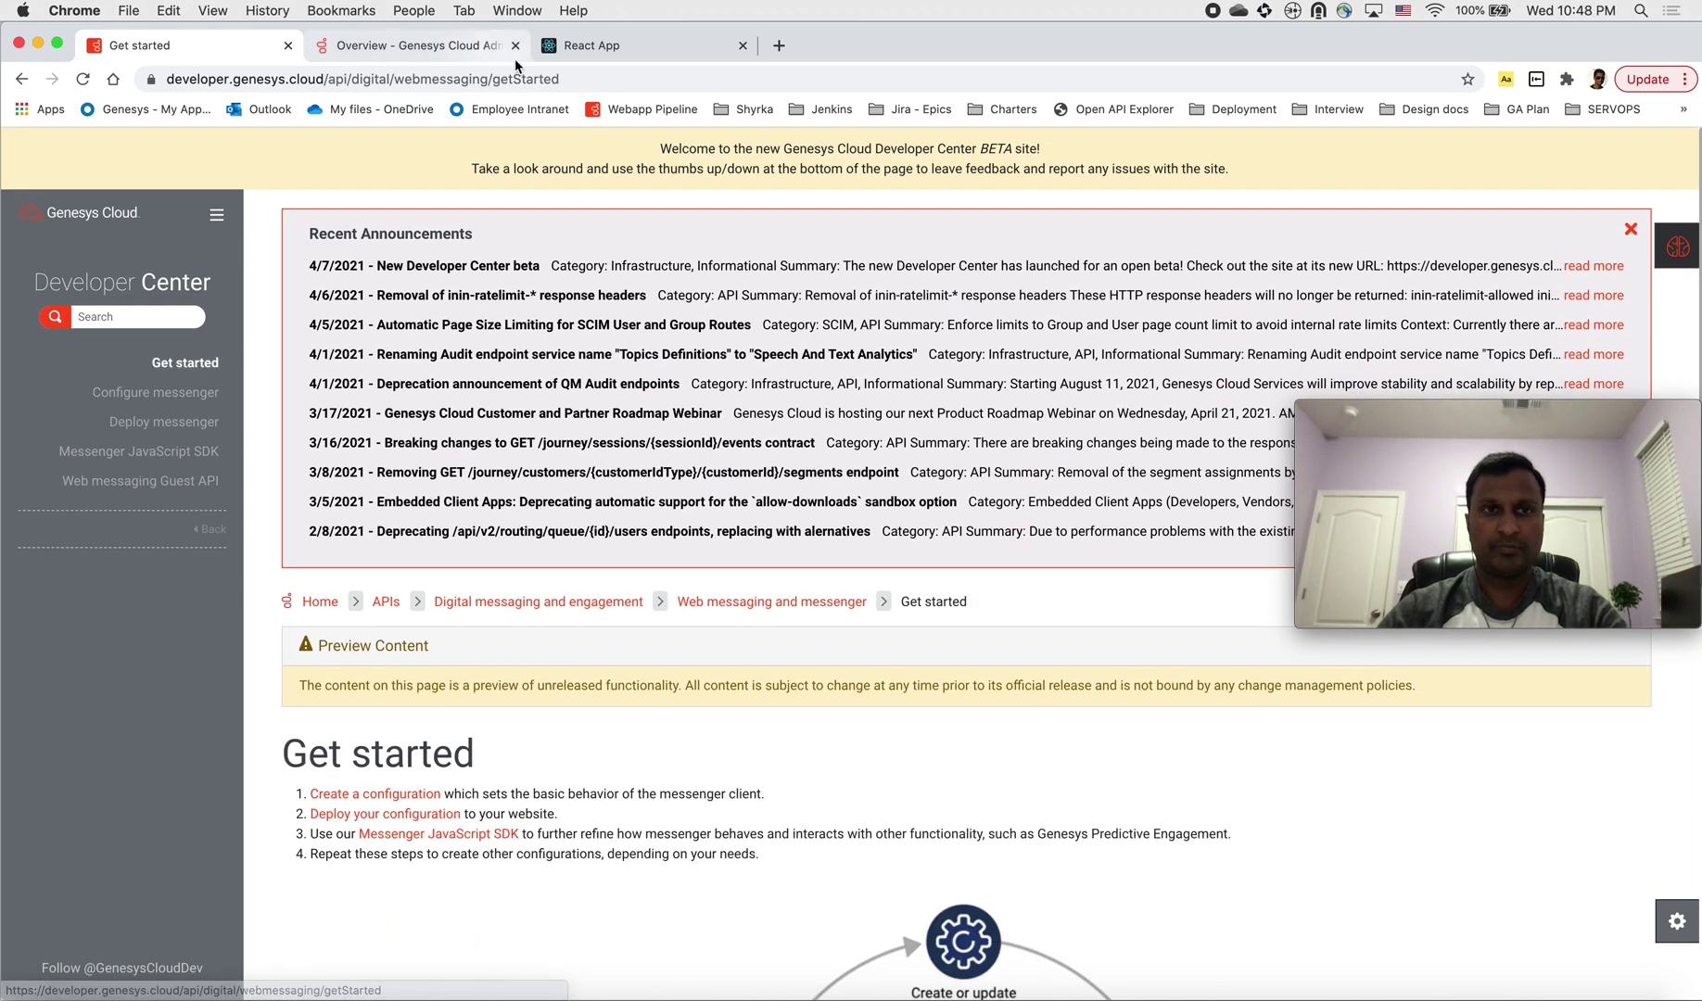
Step: Hide the chat panel on Admin Home and bring the Message section's messenger links into view
left_click(416, 48)
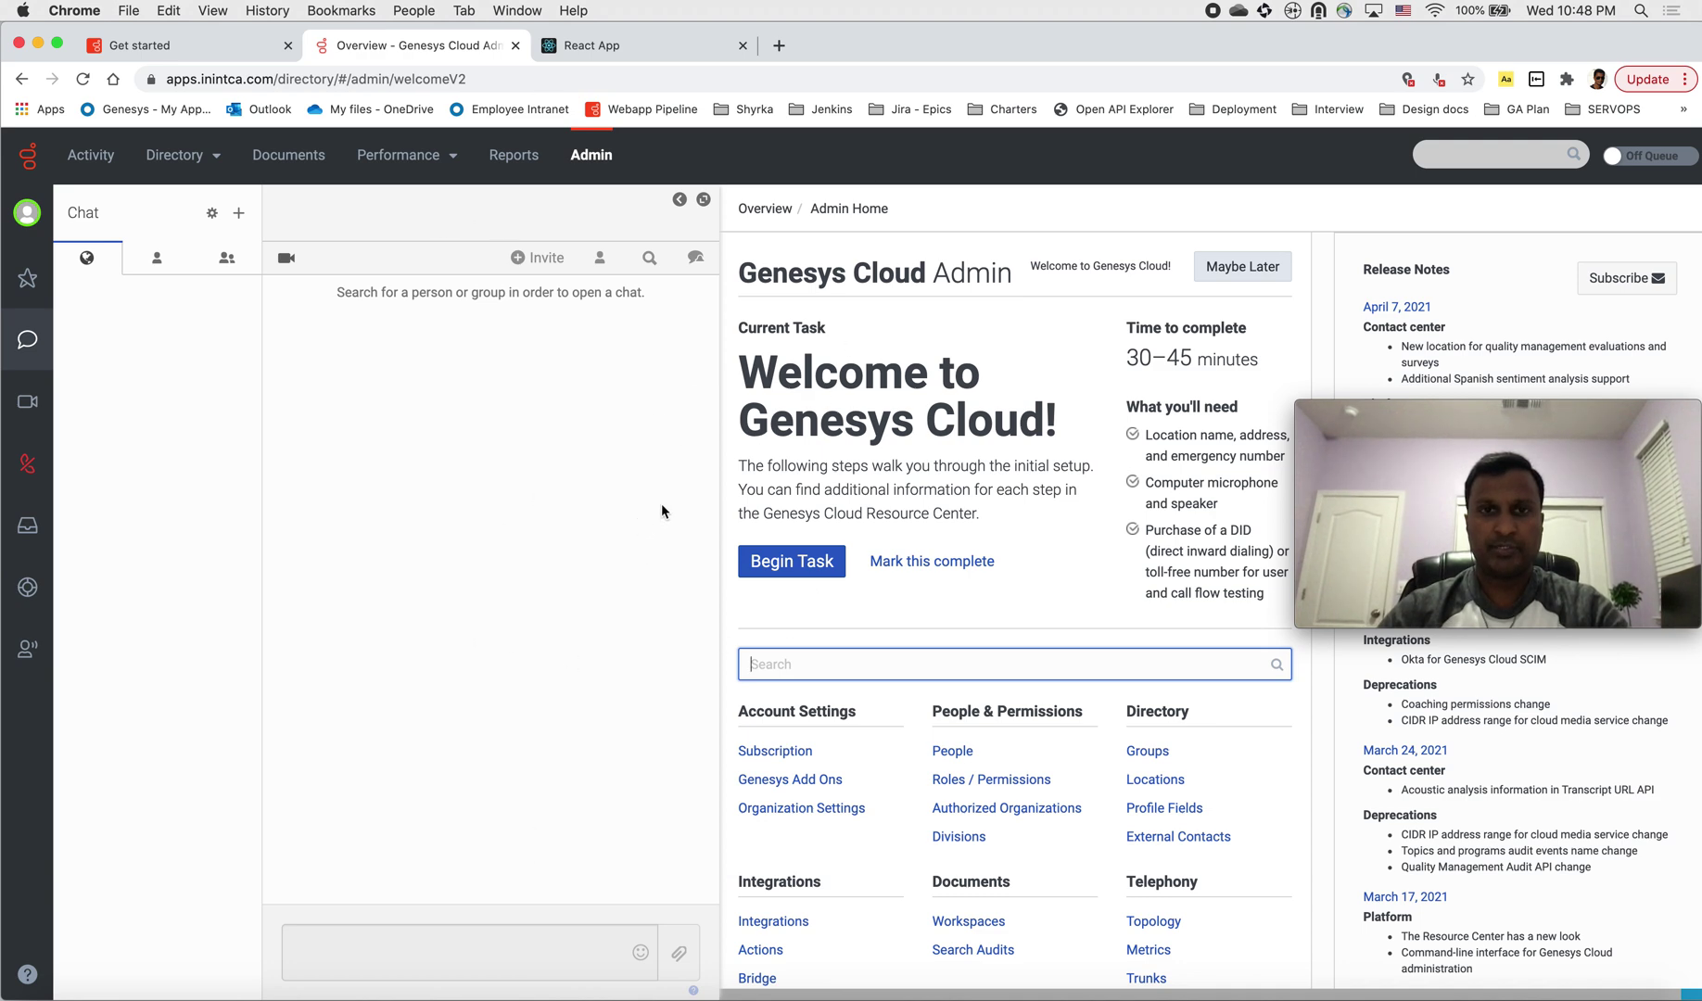
left_click(678, 199)
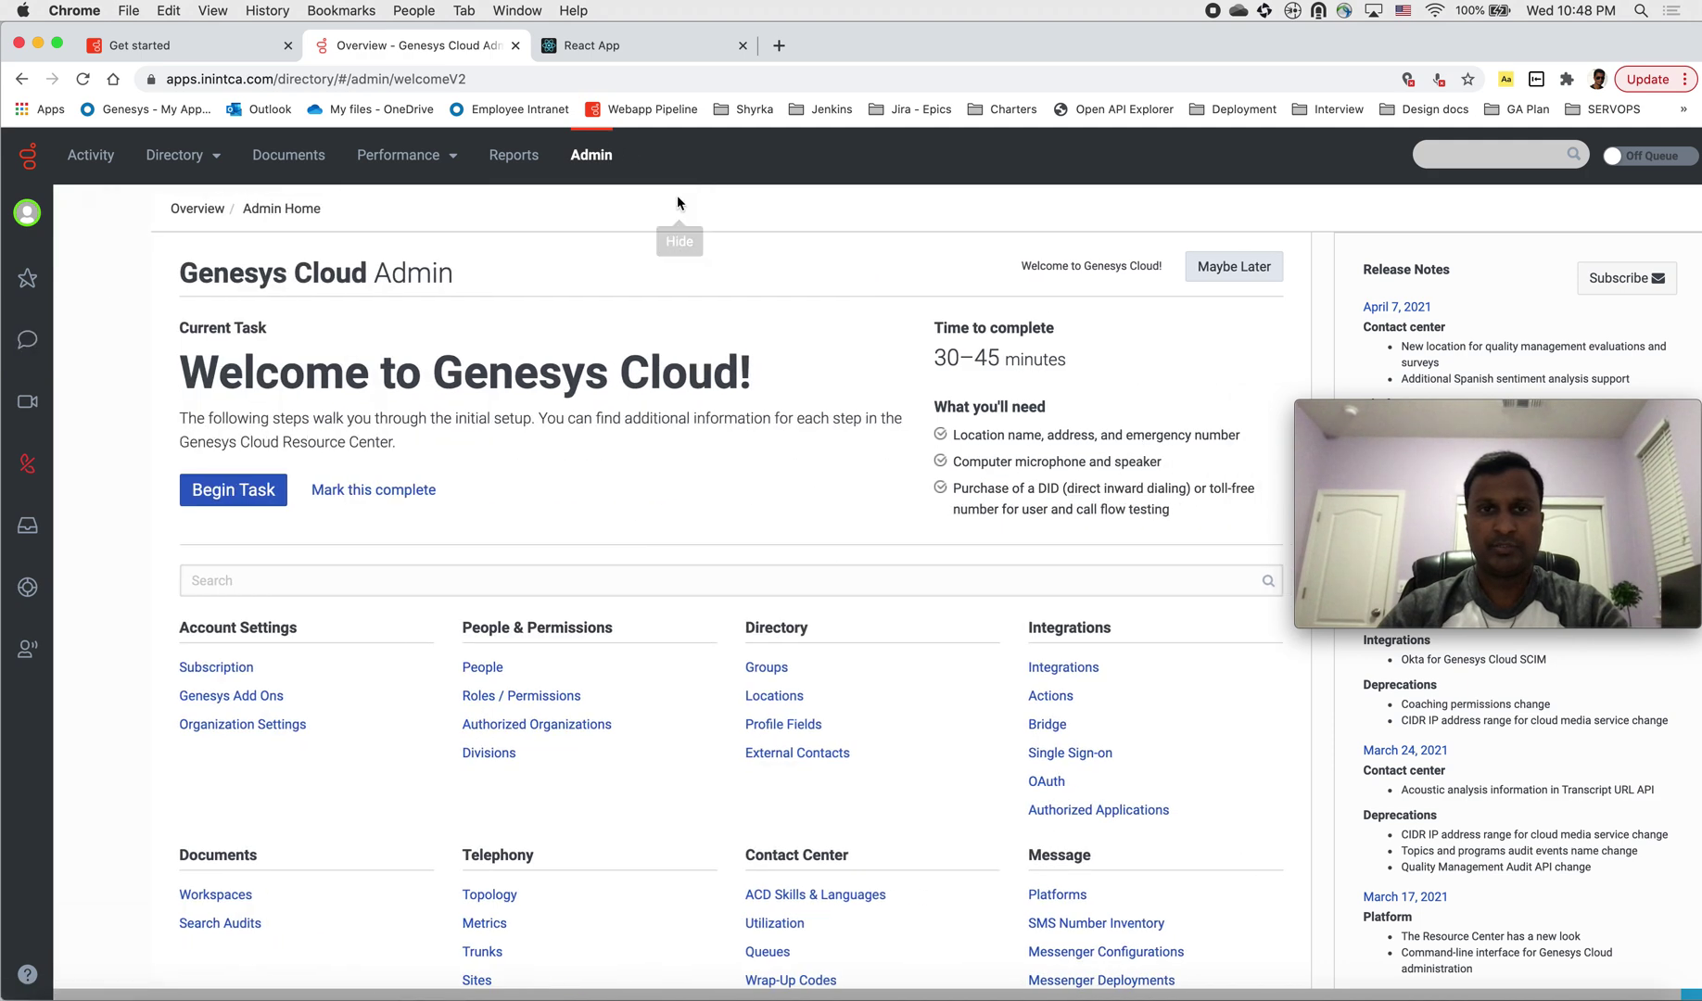
scroll(587, 726, "down", 3)
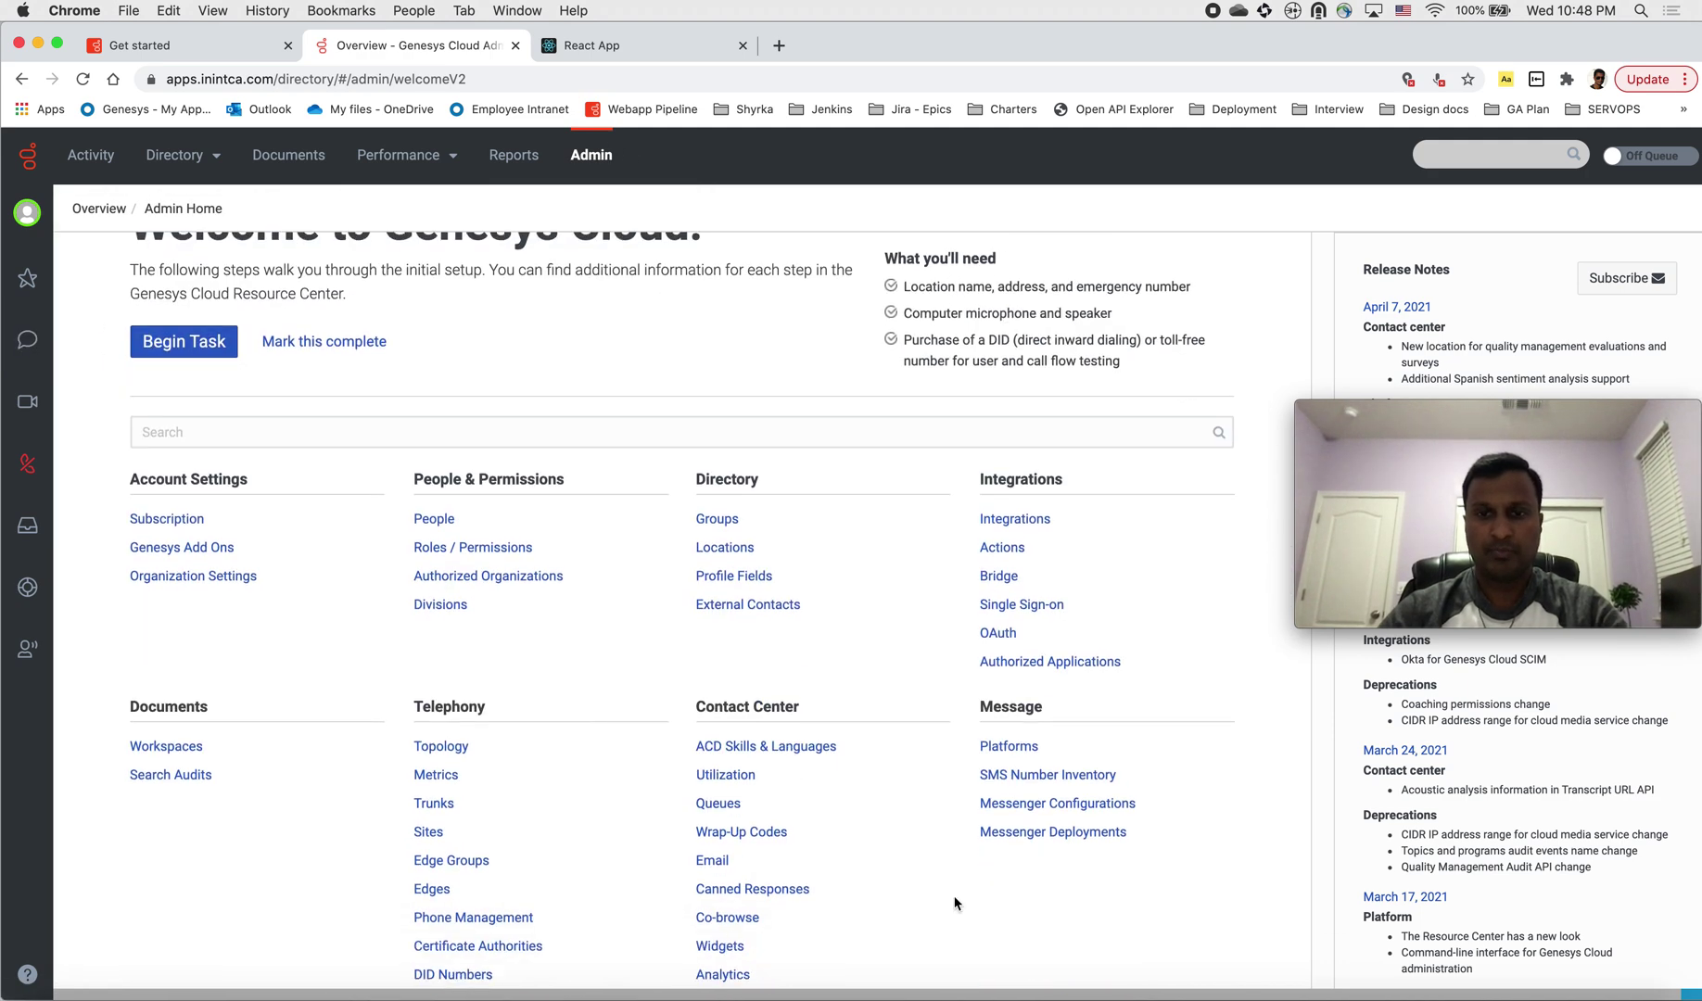
scroll(955, 902, "down", 4)
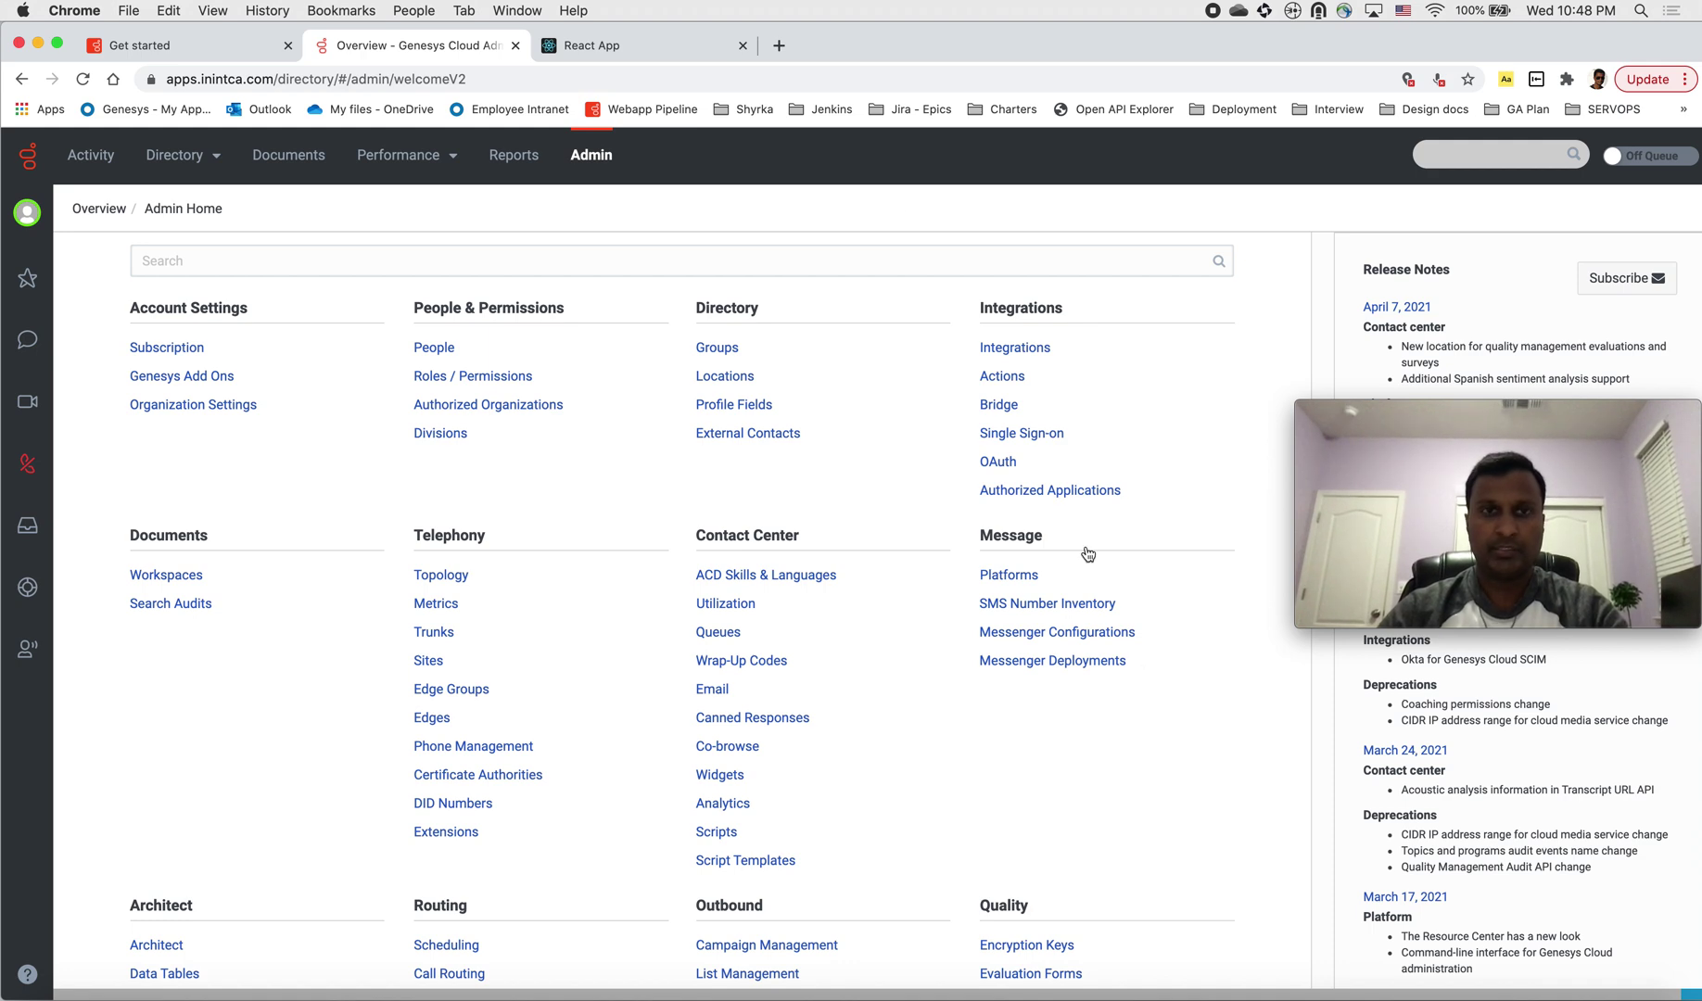
left_click(604, 54)
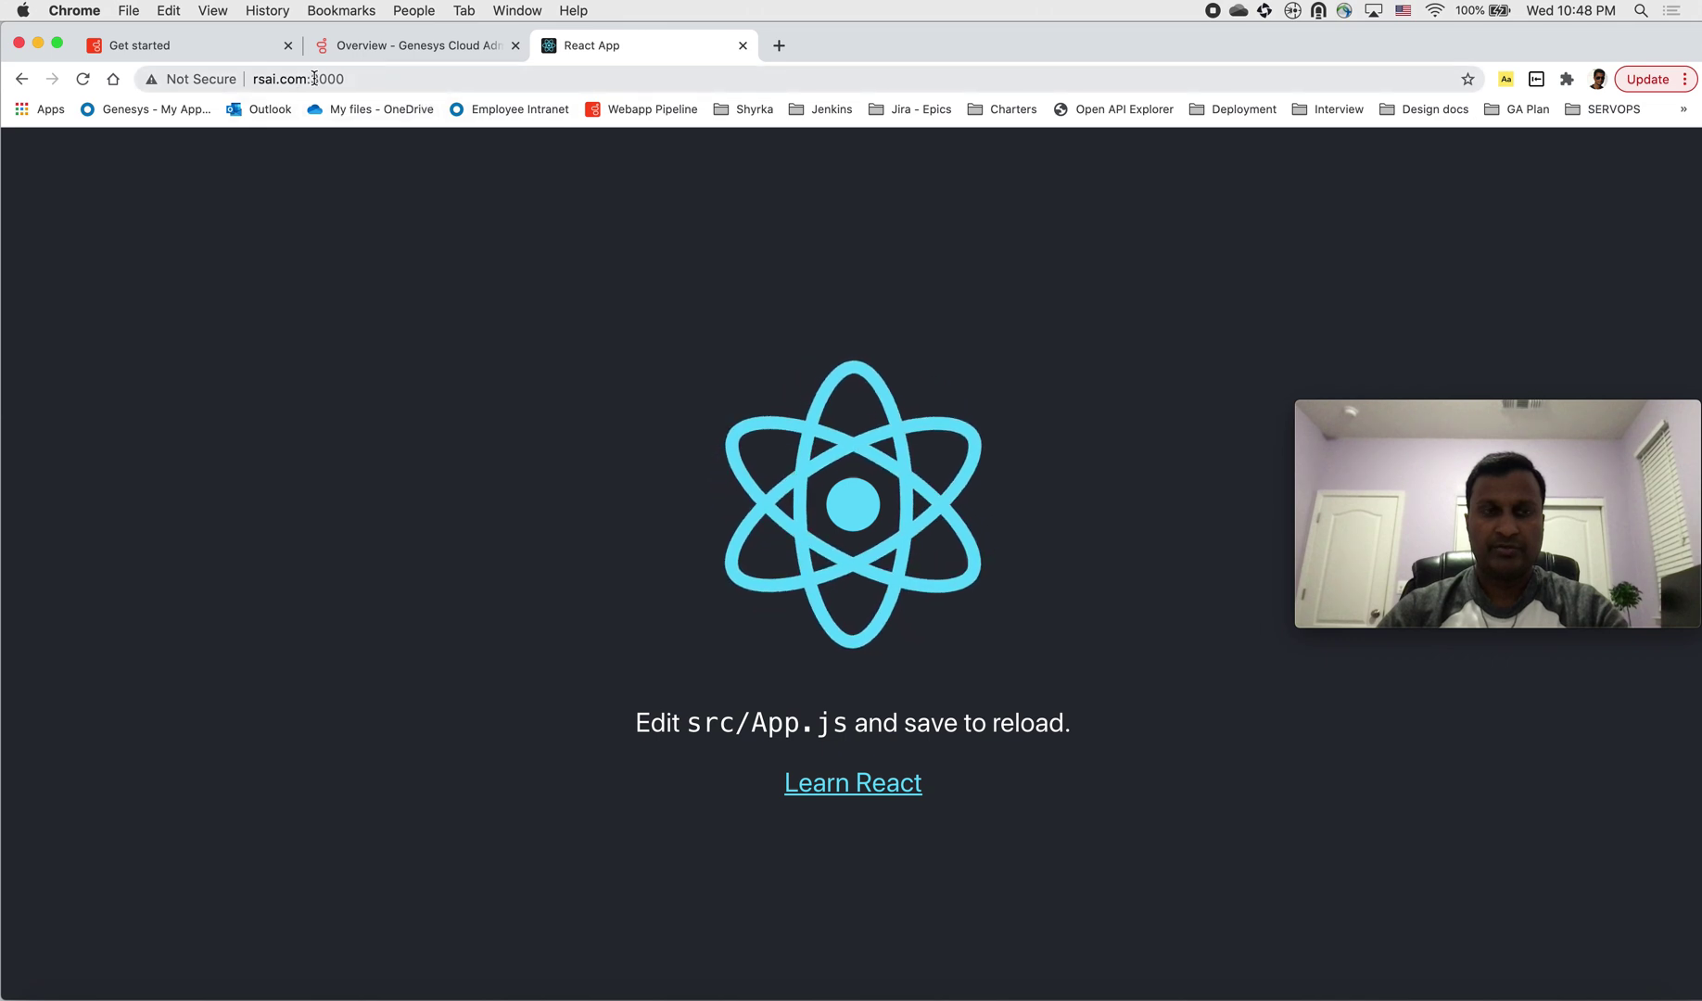
left_click(408, 45)
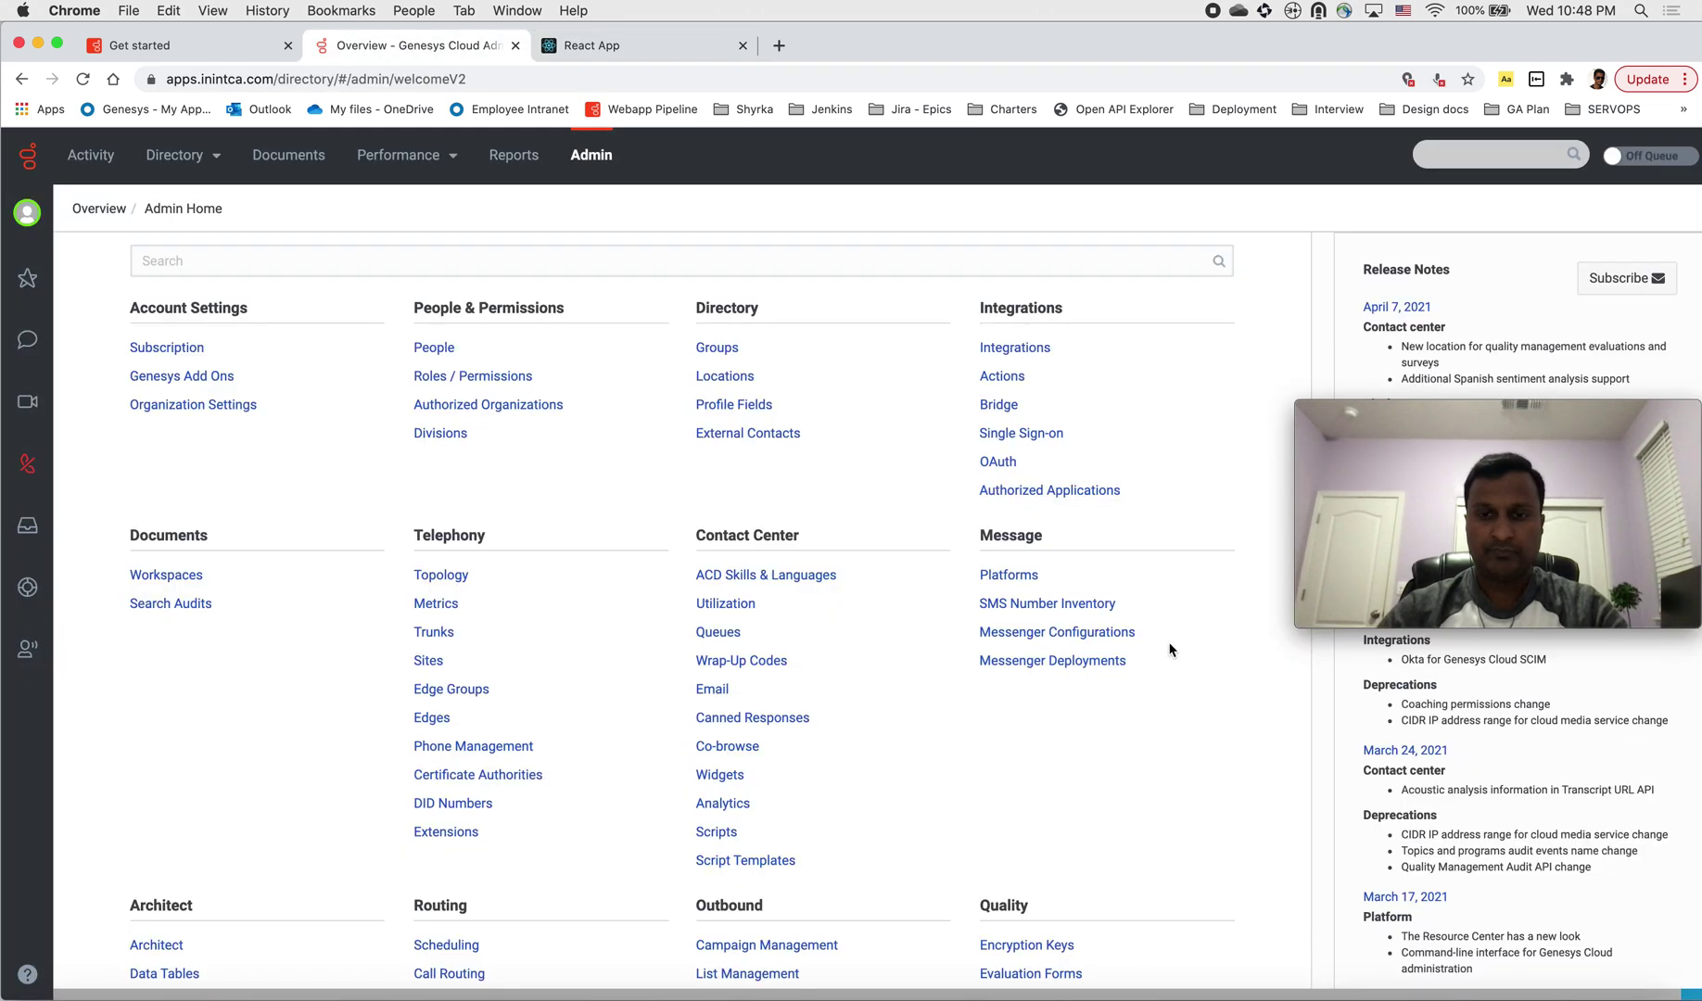
Step: Create a new messenger configuration named 'RanjithDemo' and move down to its Appearance settings
left_click(1121, 636)
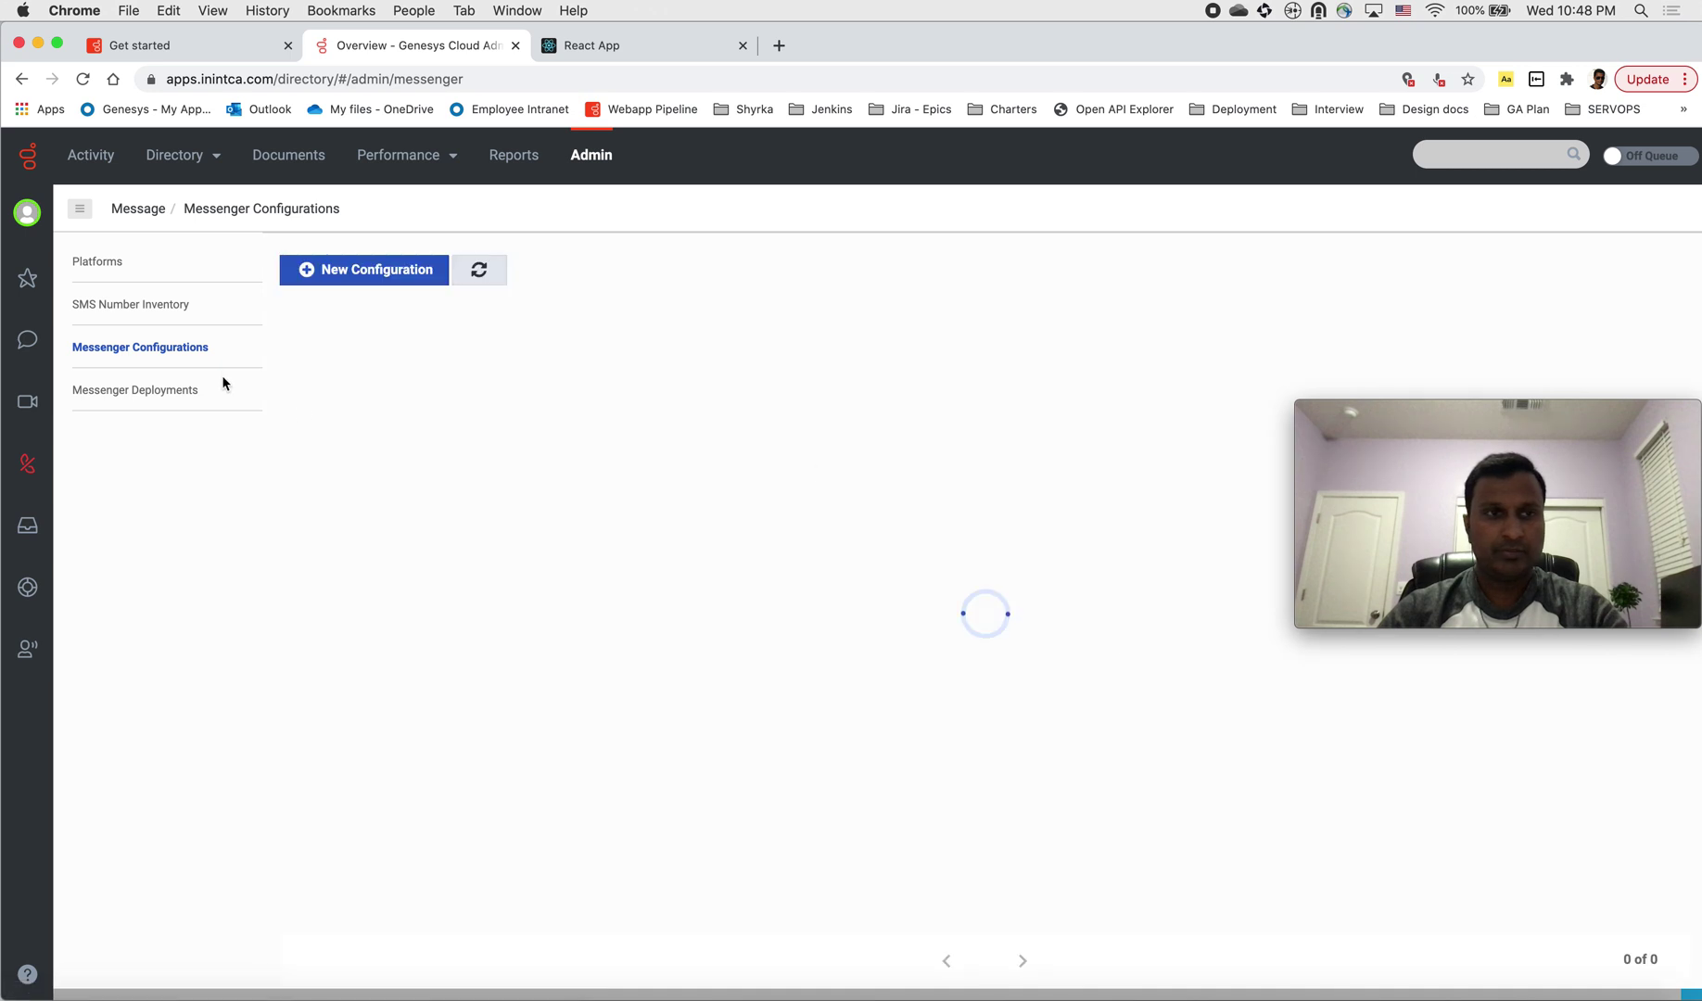
left_click(390, 270)
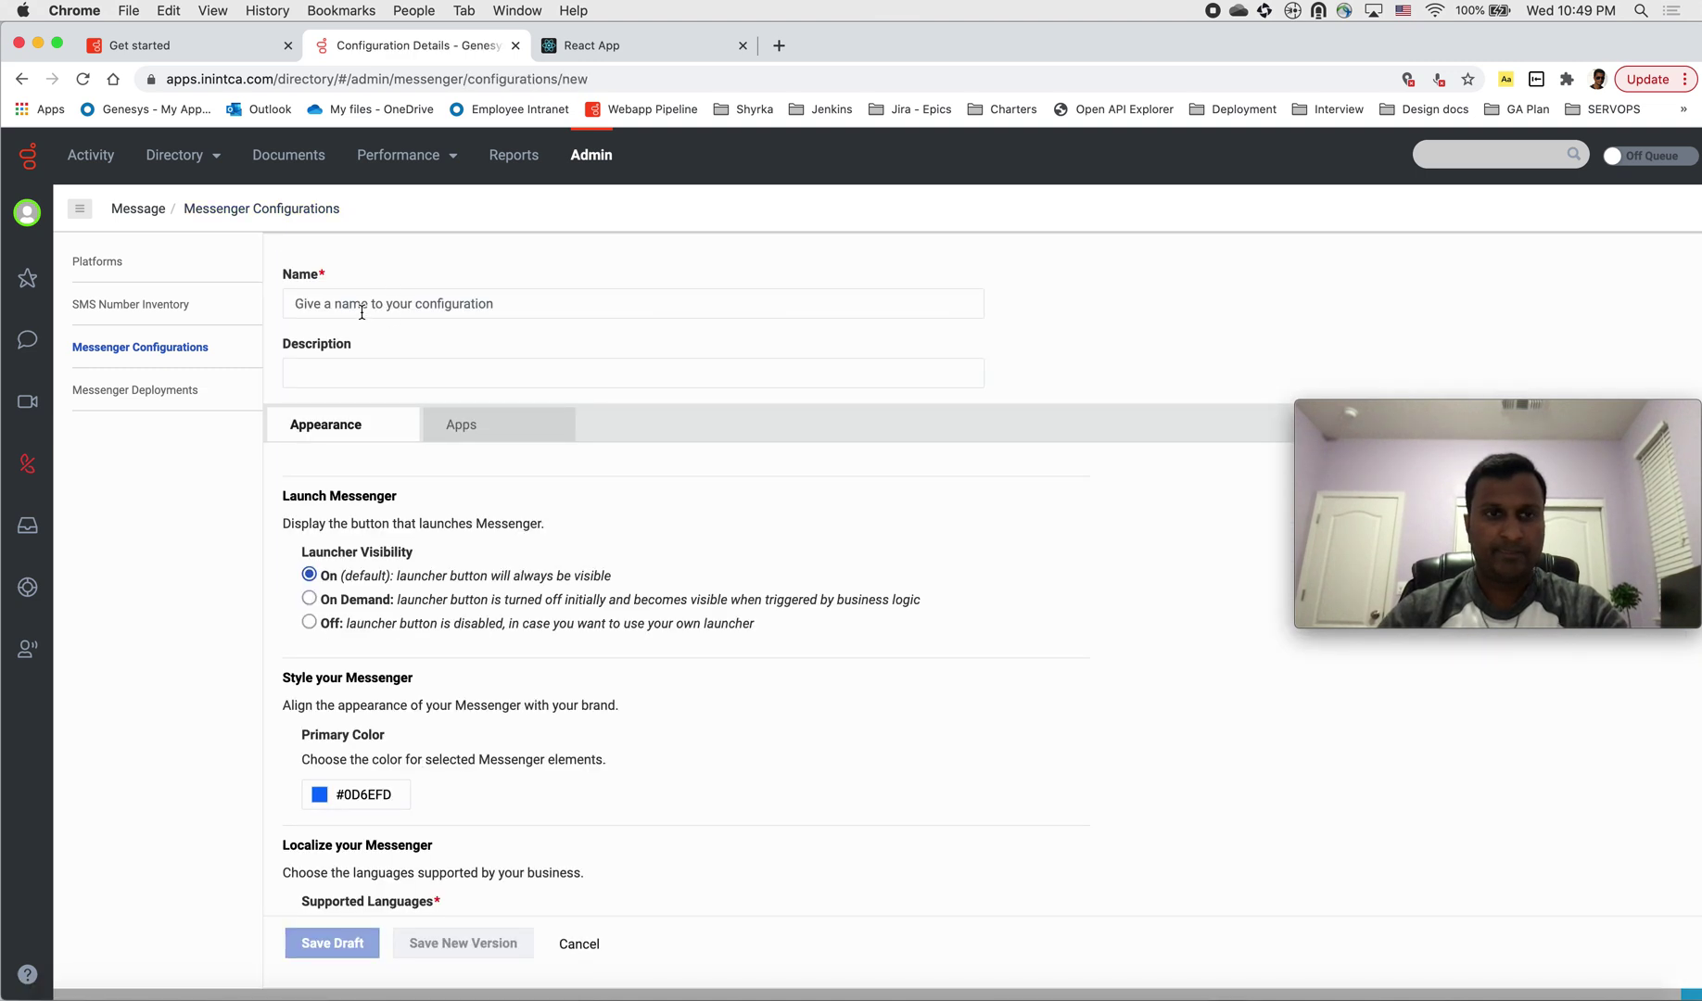
left_click(361, 312)
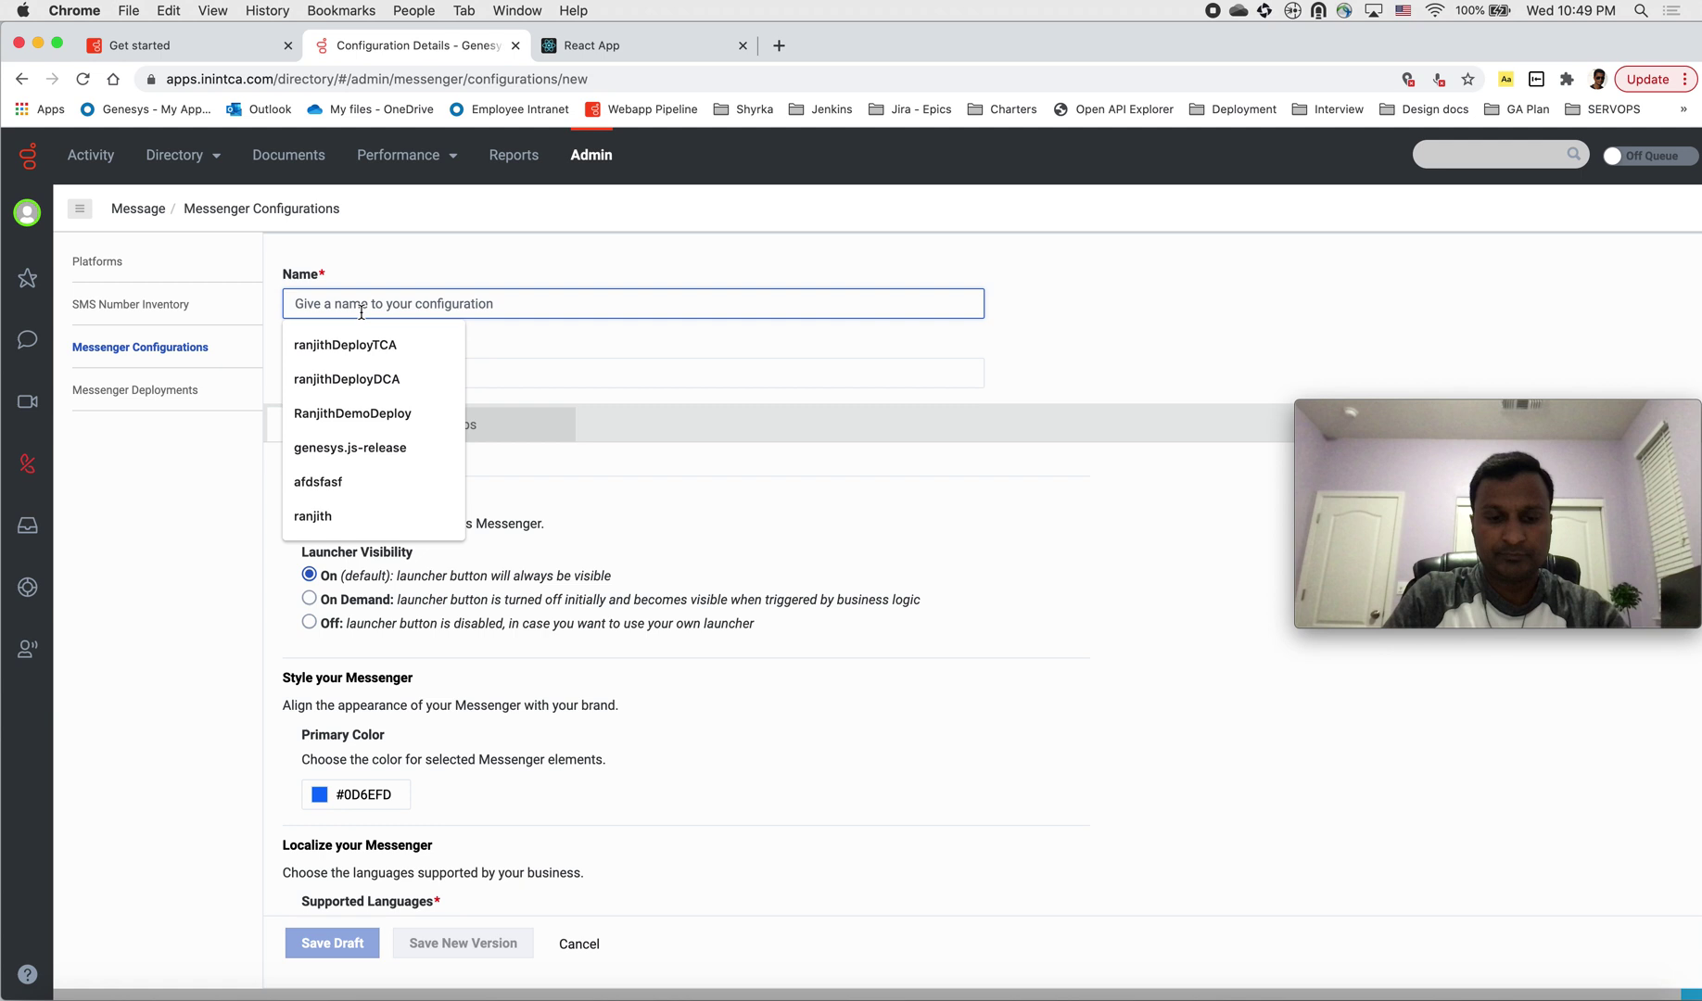
type("Ranjith")
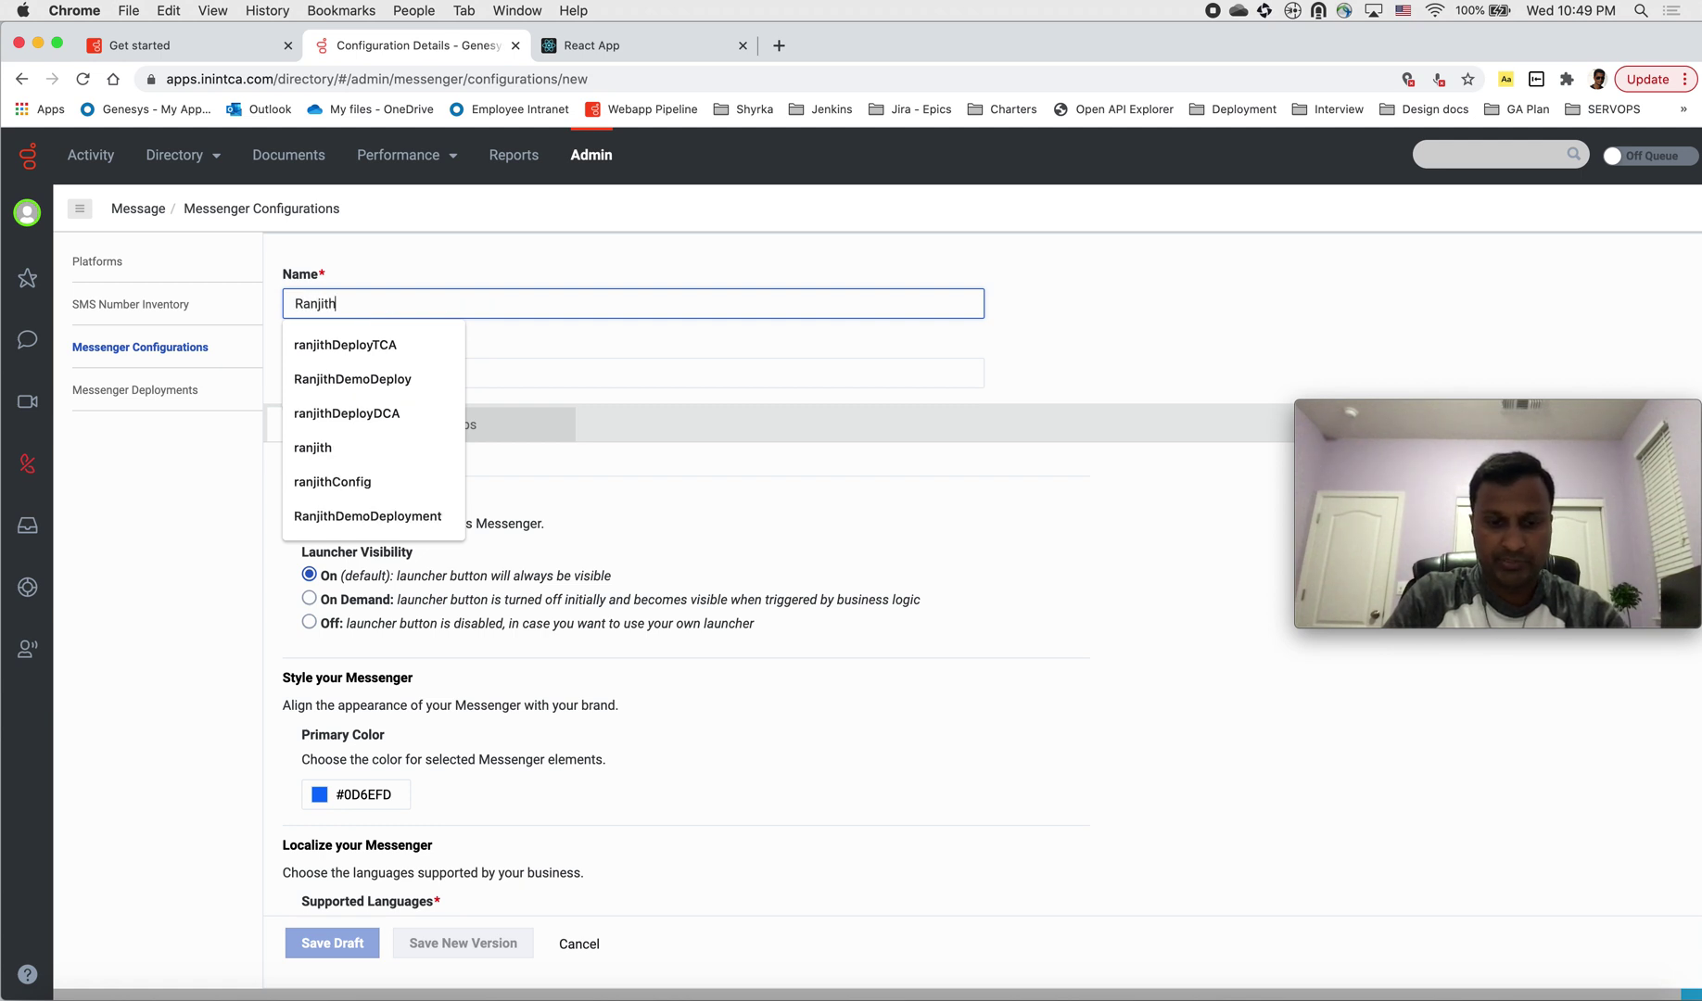
type("Demo")
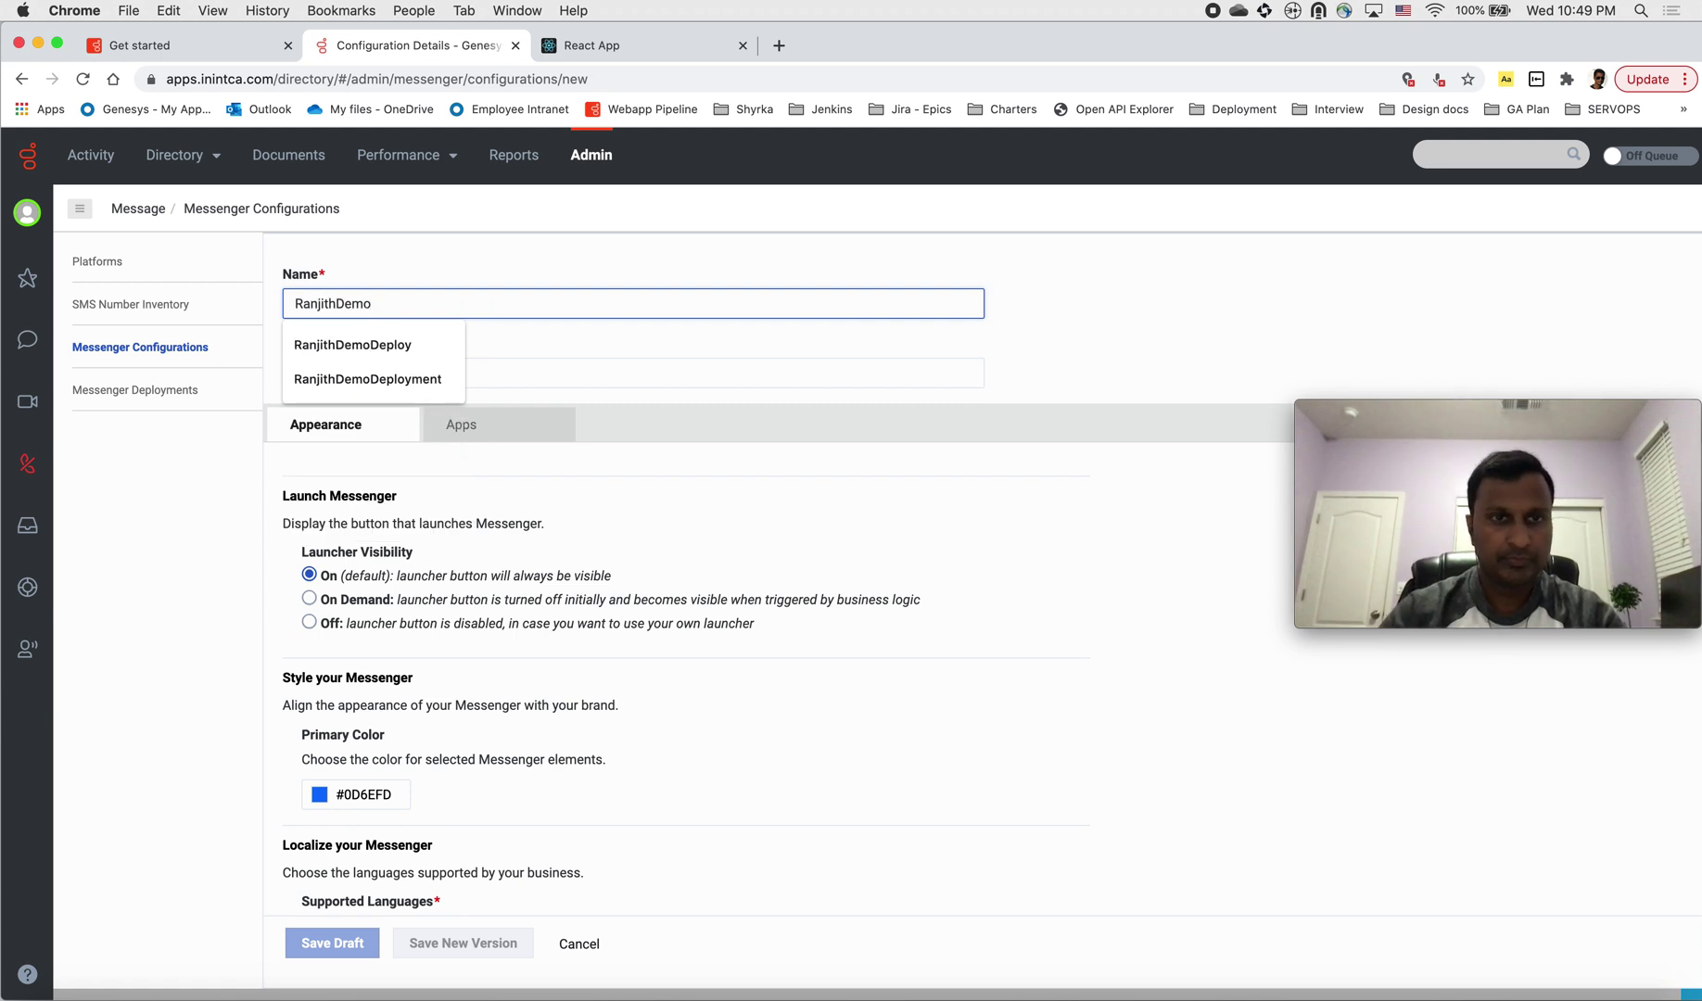
key("Tab")
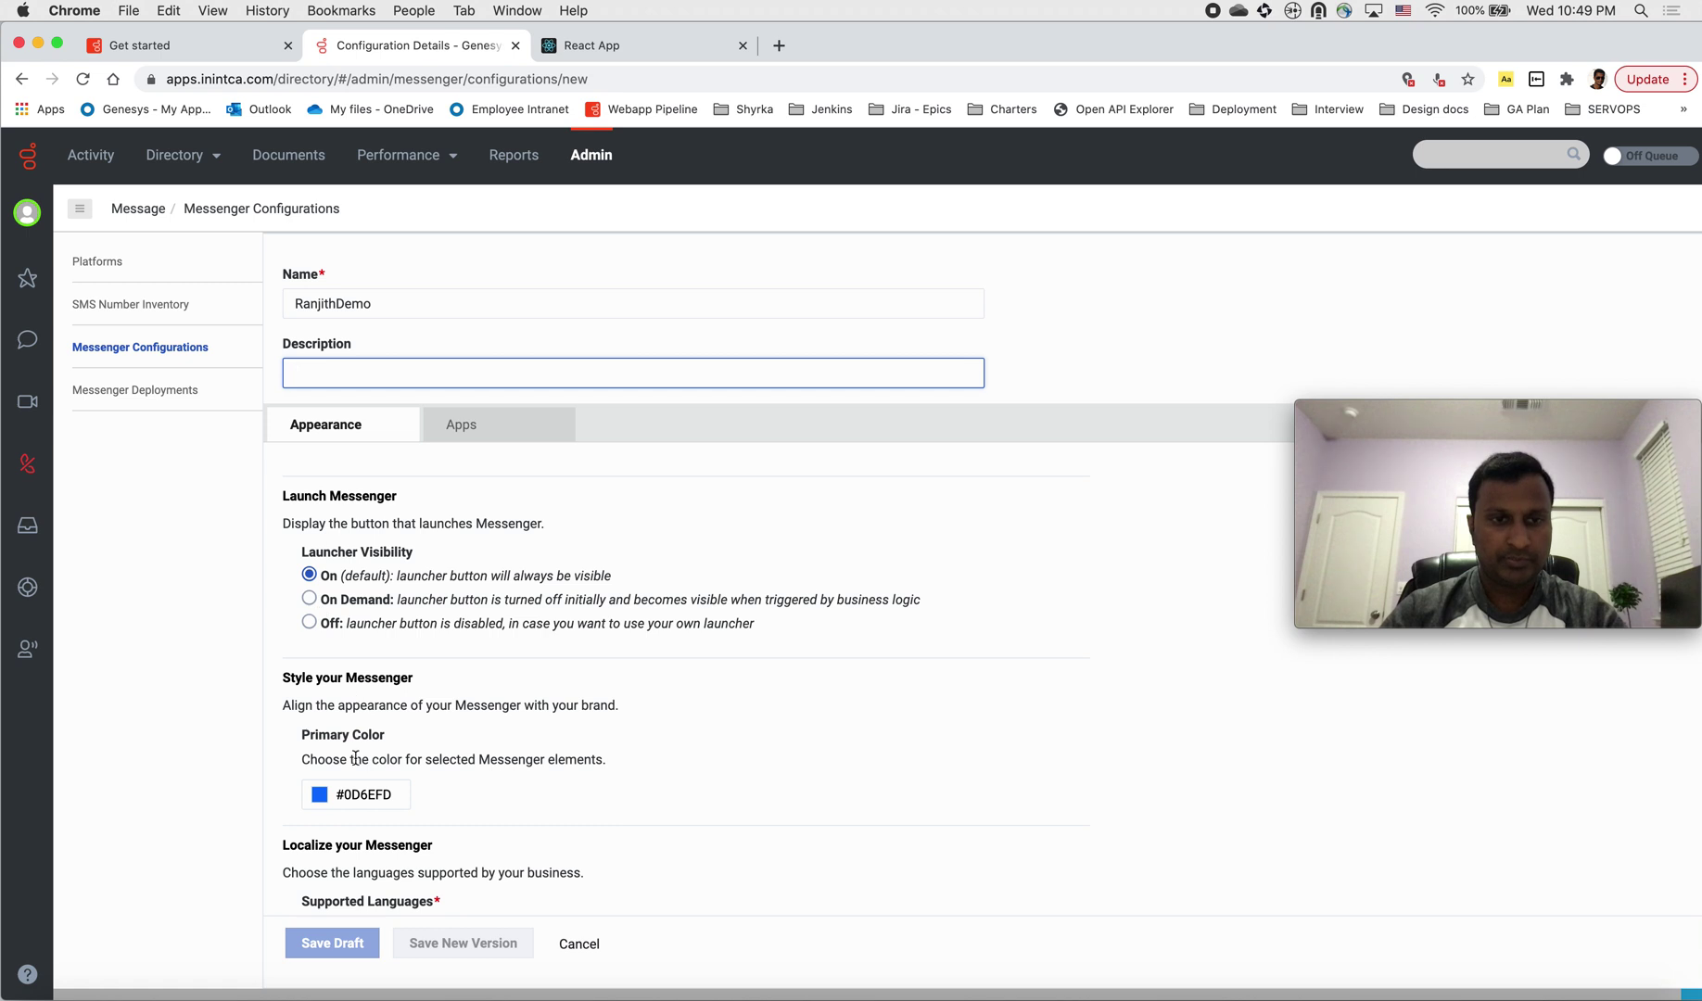
scroll(357, 686, "down", 3)
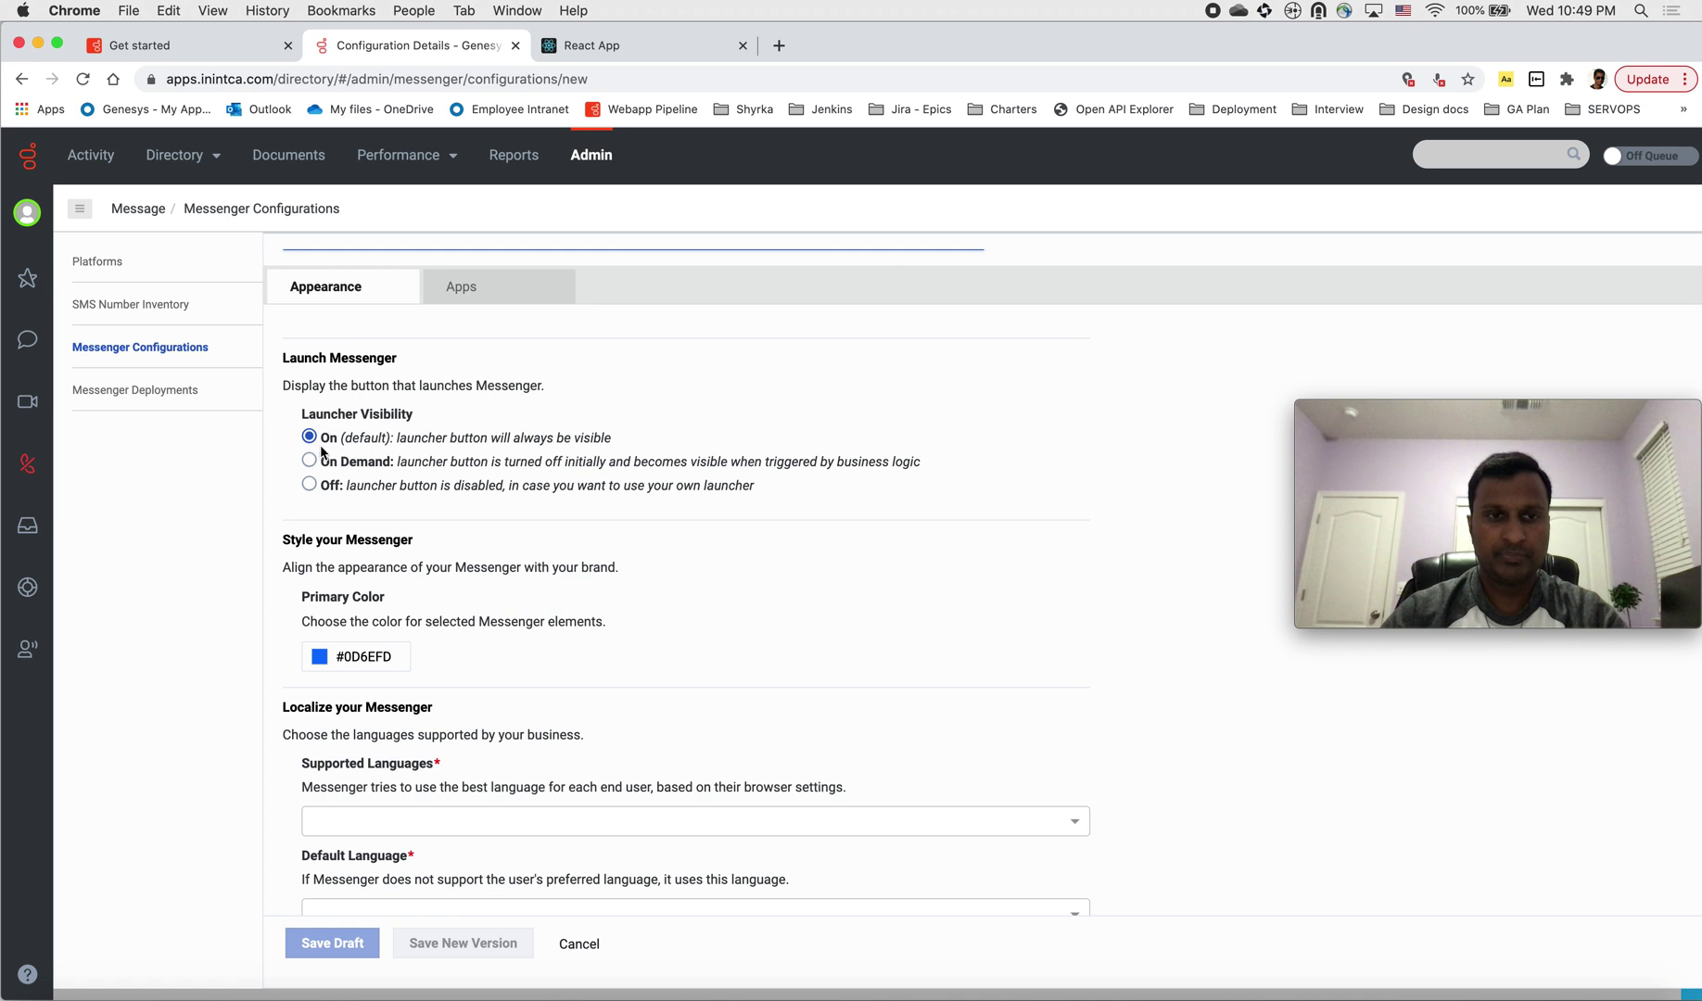
left_click(310, 484)
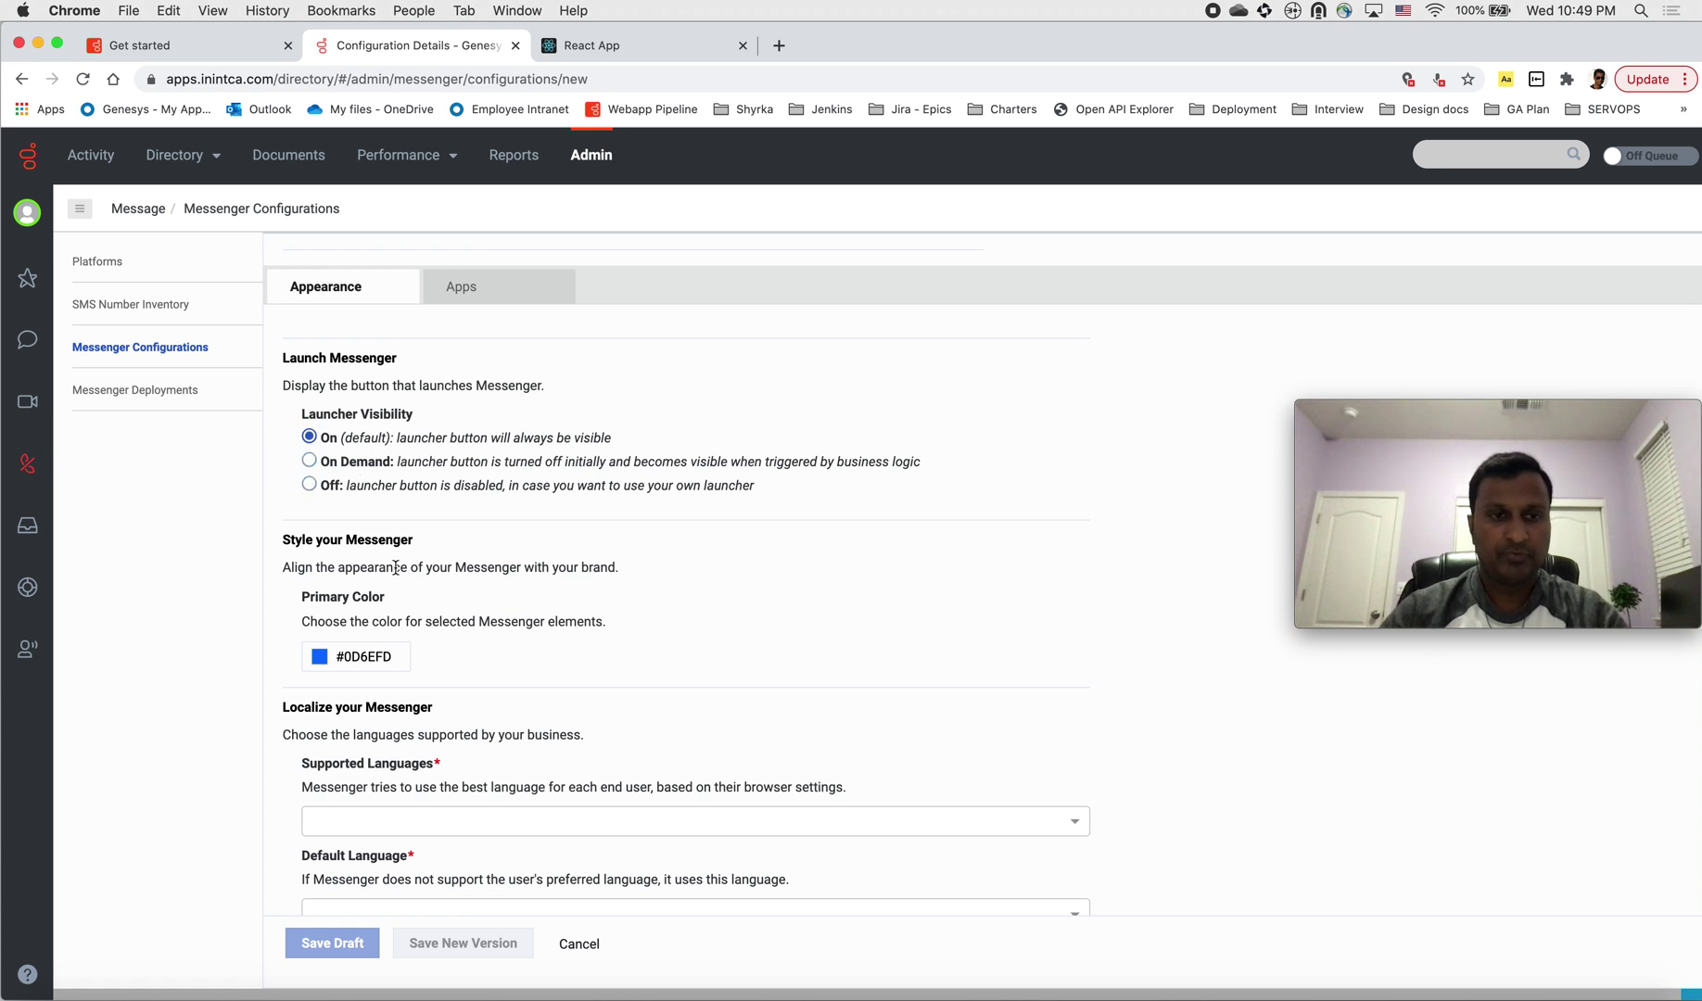
scroll(364, 671, "down", 1)
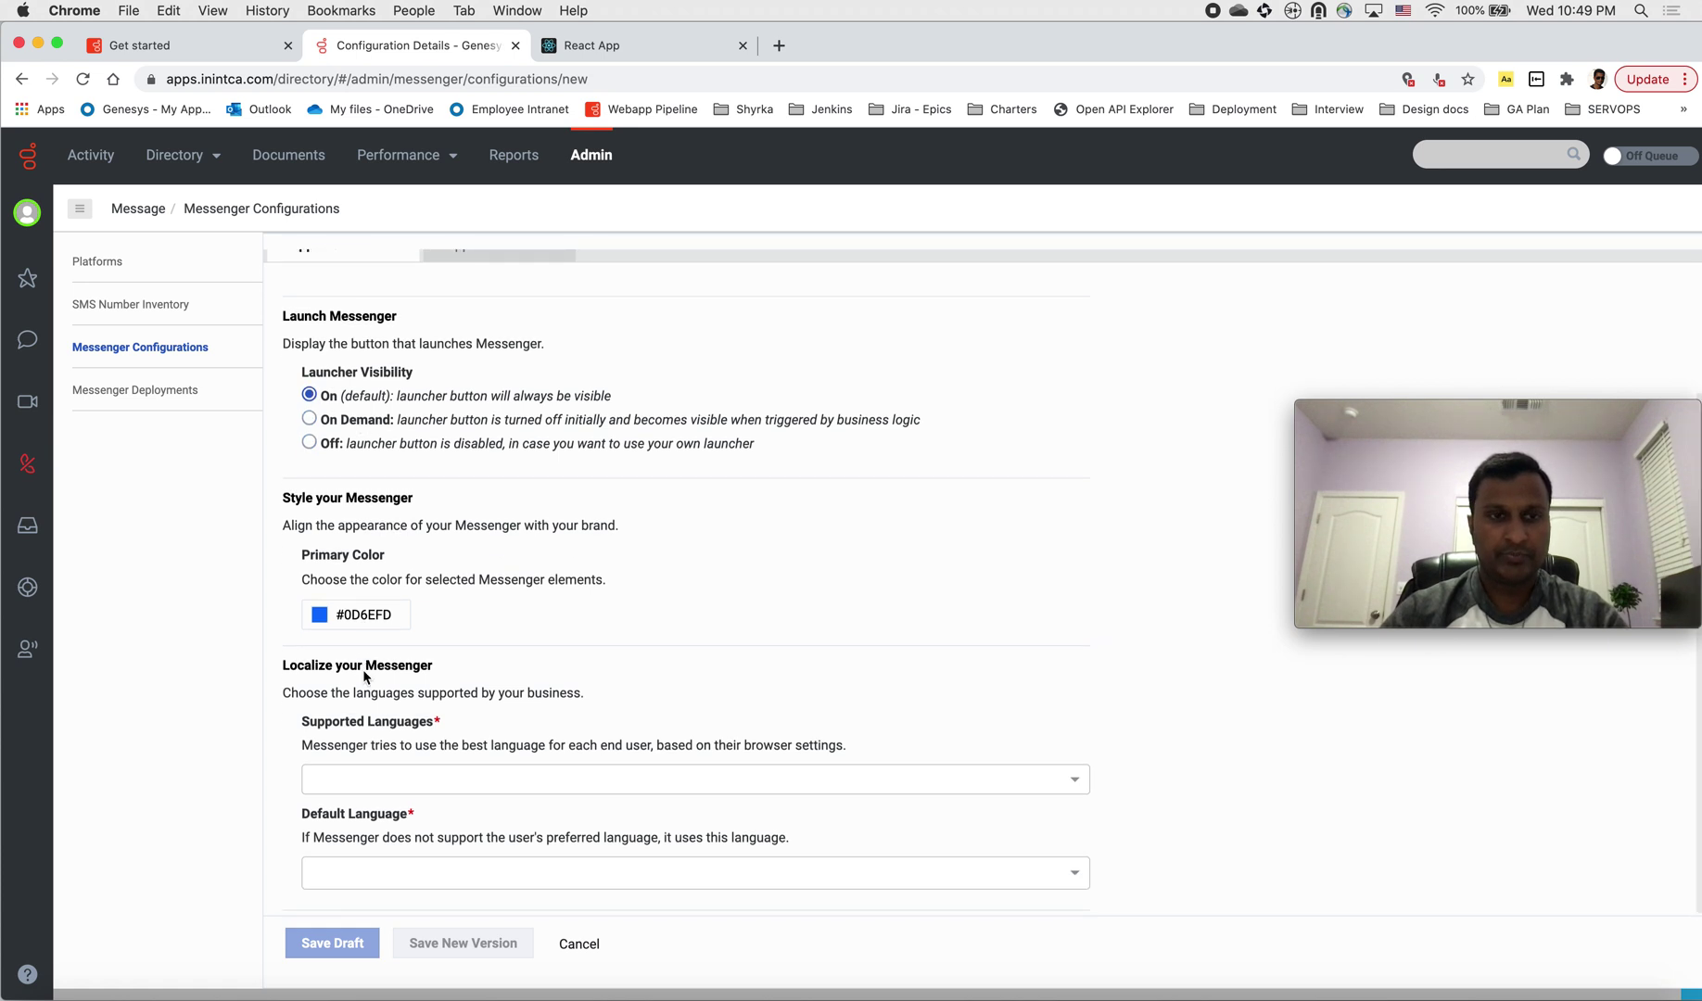
Step: Change the messenger's primary colour from blue to red-orange #FD4F0D
left_click(320, 616)
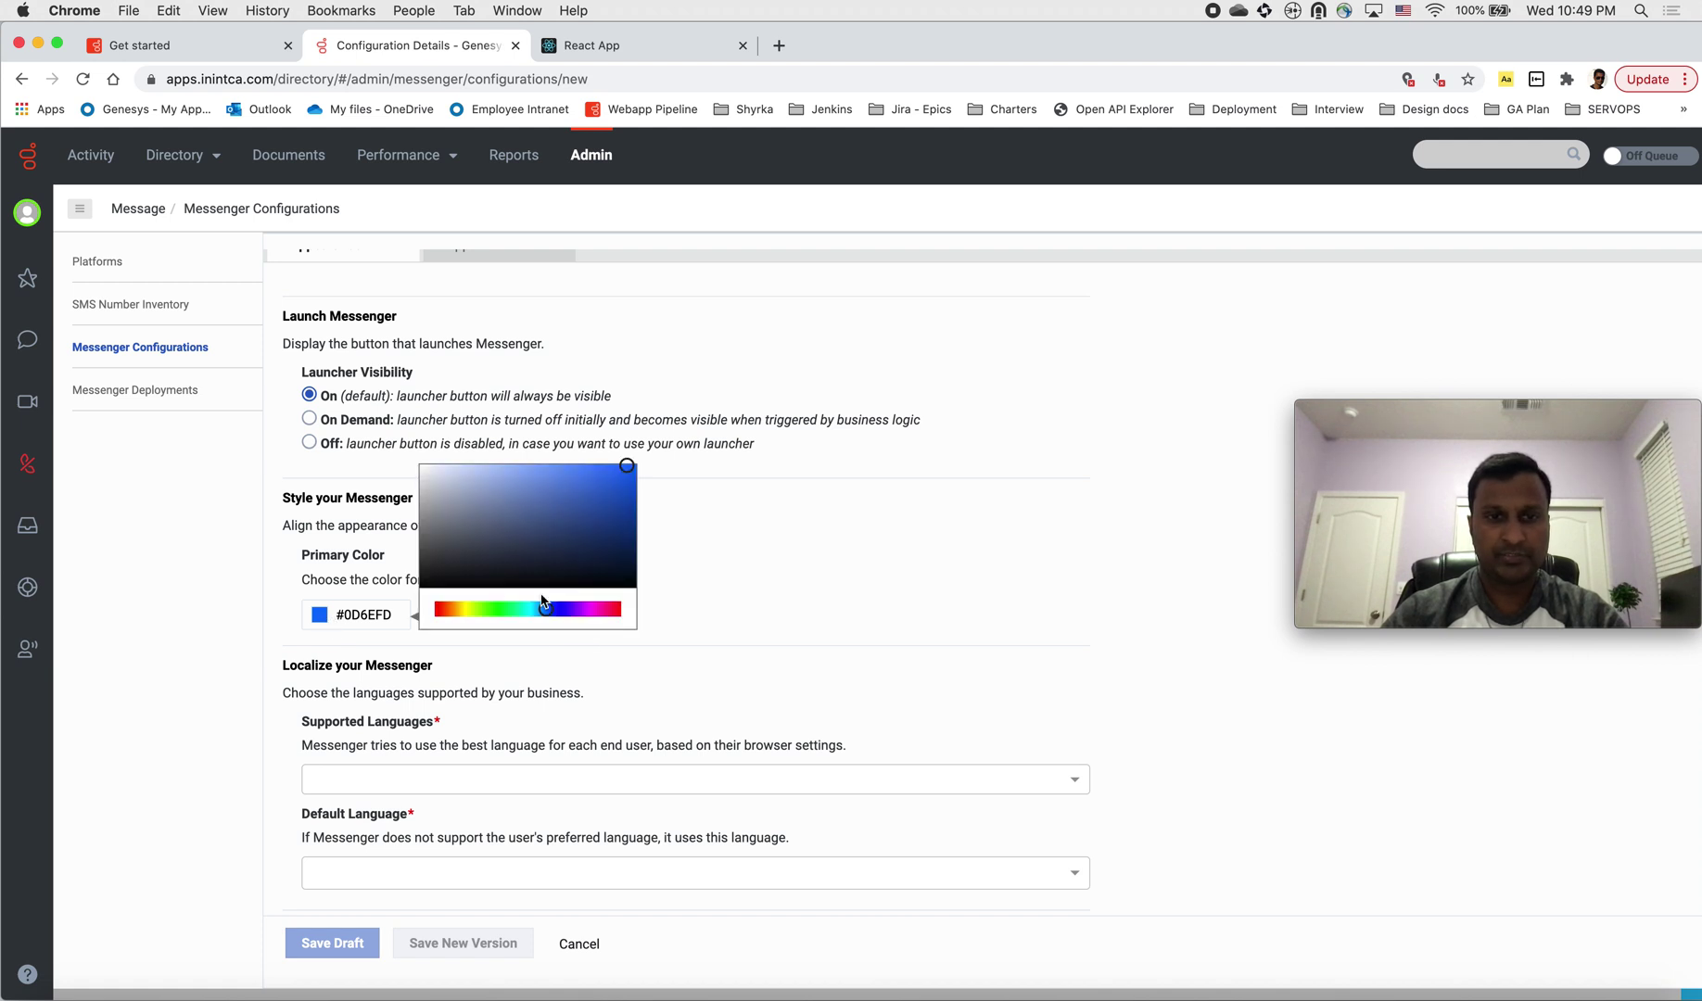
left_click_drag(544, 607, 445, 615)
left_click(921, 608)
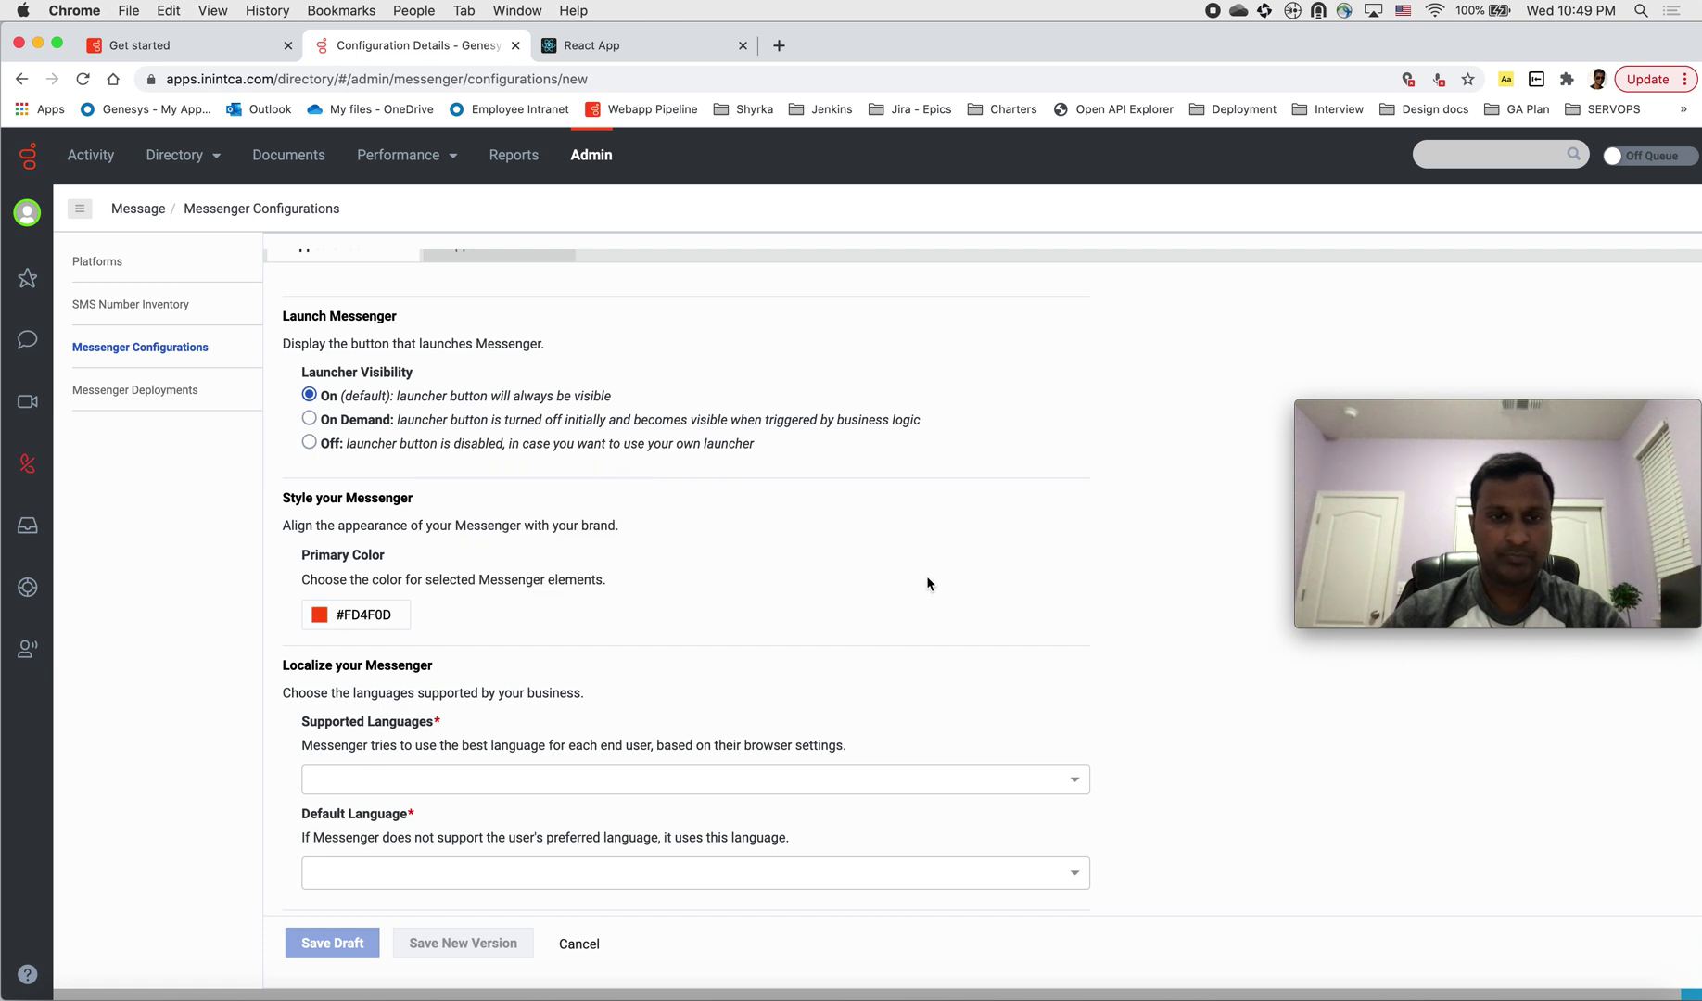
Step: Add English, Finnish, Danish, Spanish and Japanese as supported languages
left_click(387, 784)
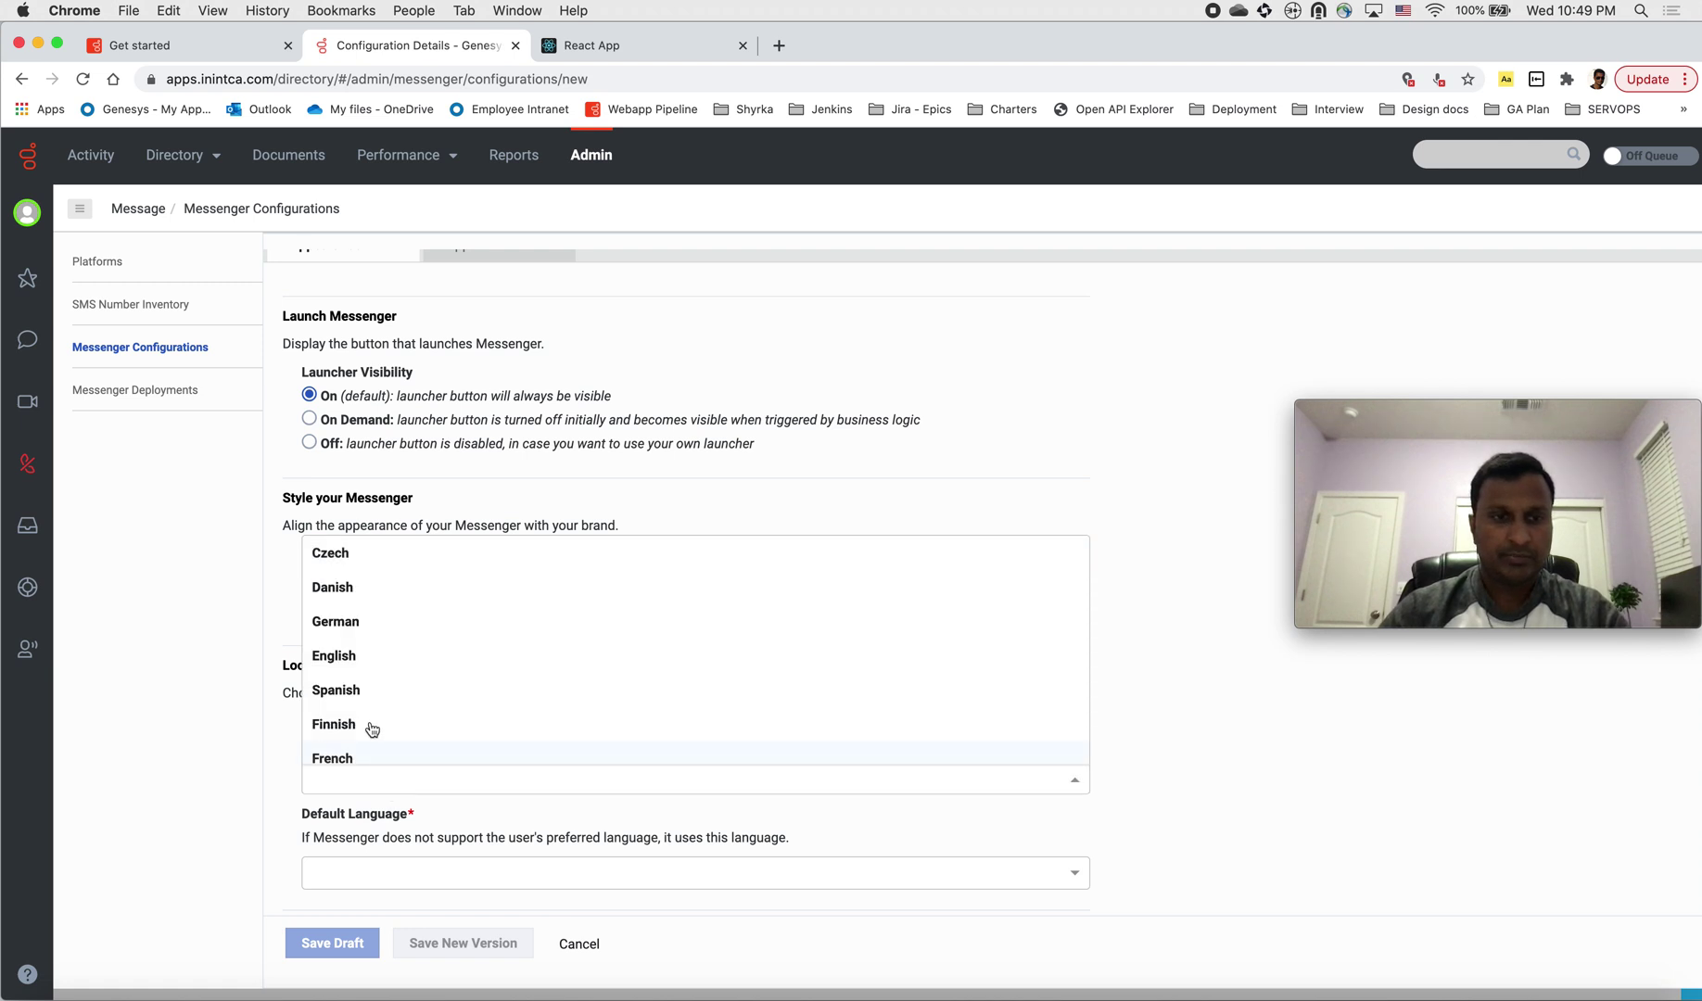
left_click(351, 659)
left_click(391, 780)
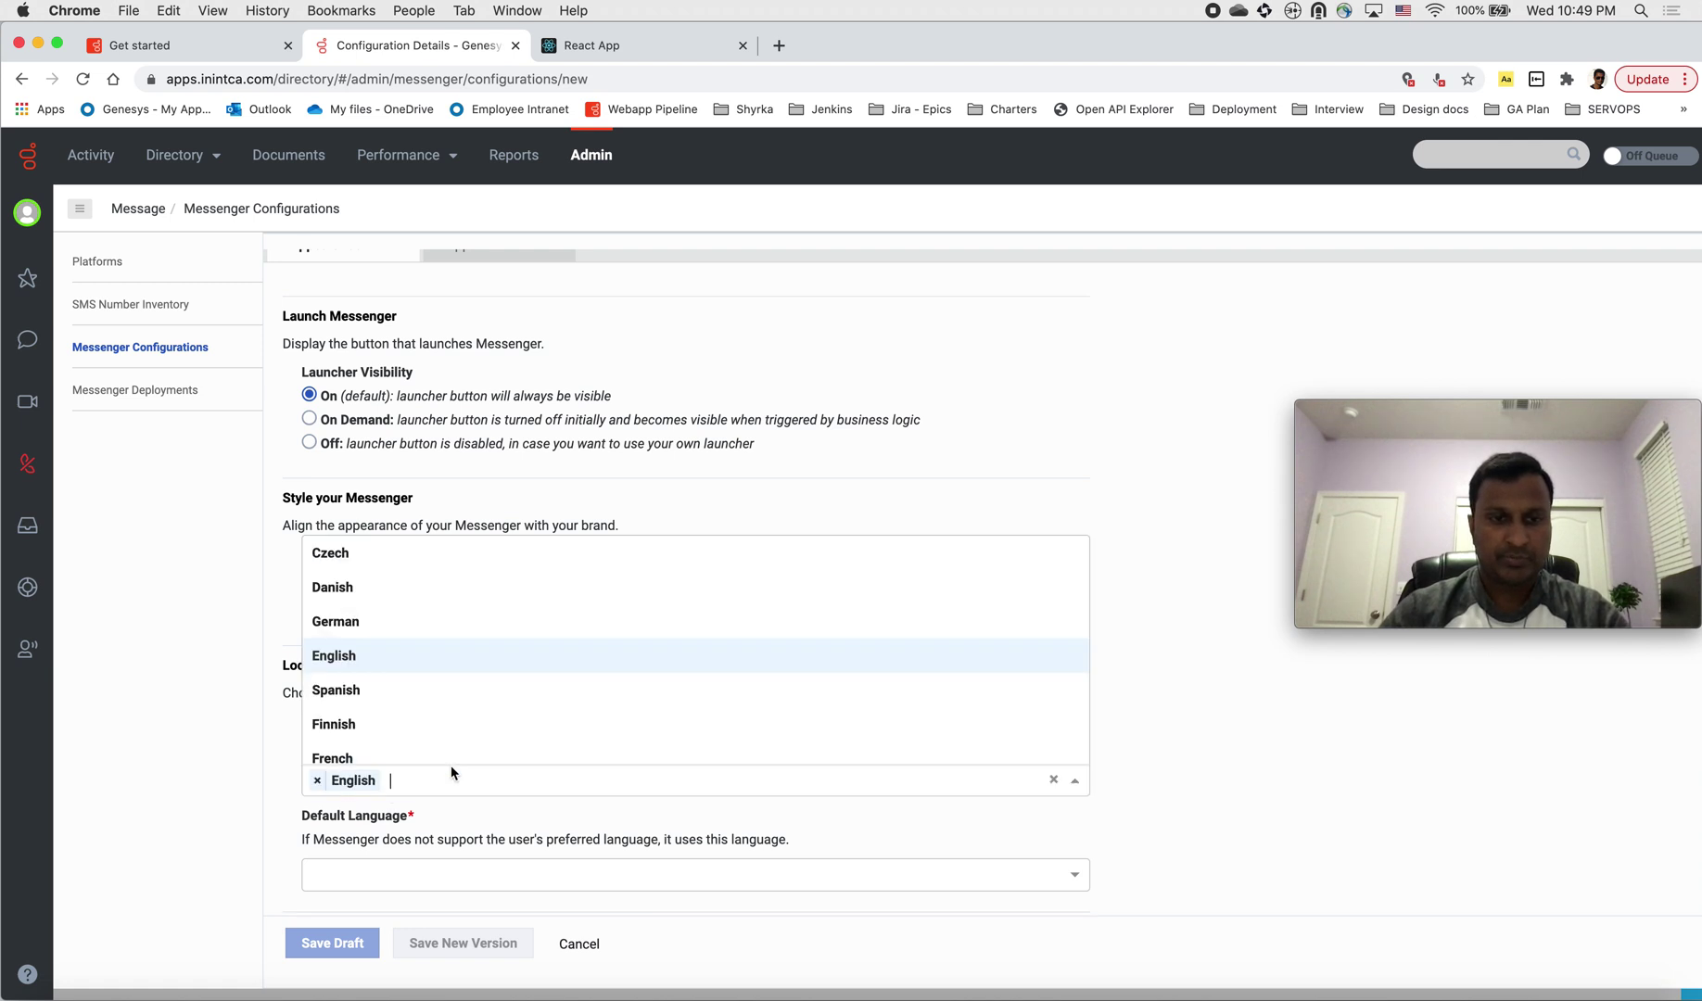
left_click(397, 725)
left_click(506, 787)
left_click(408, 588)
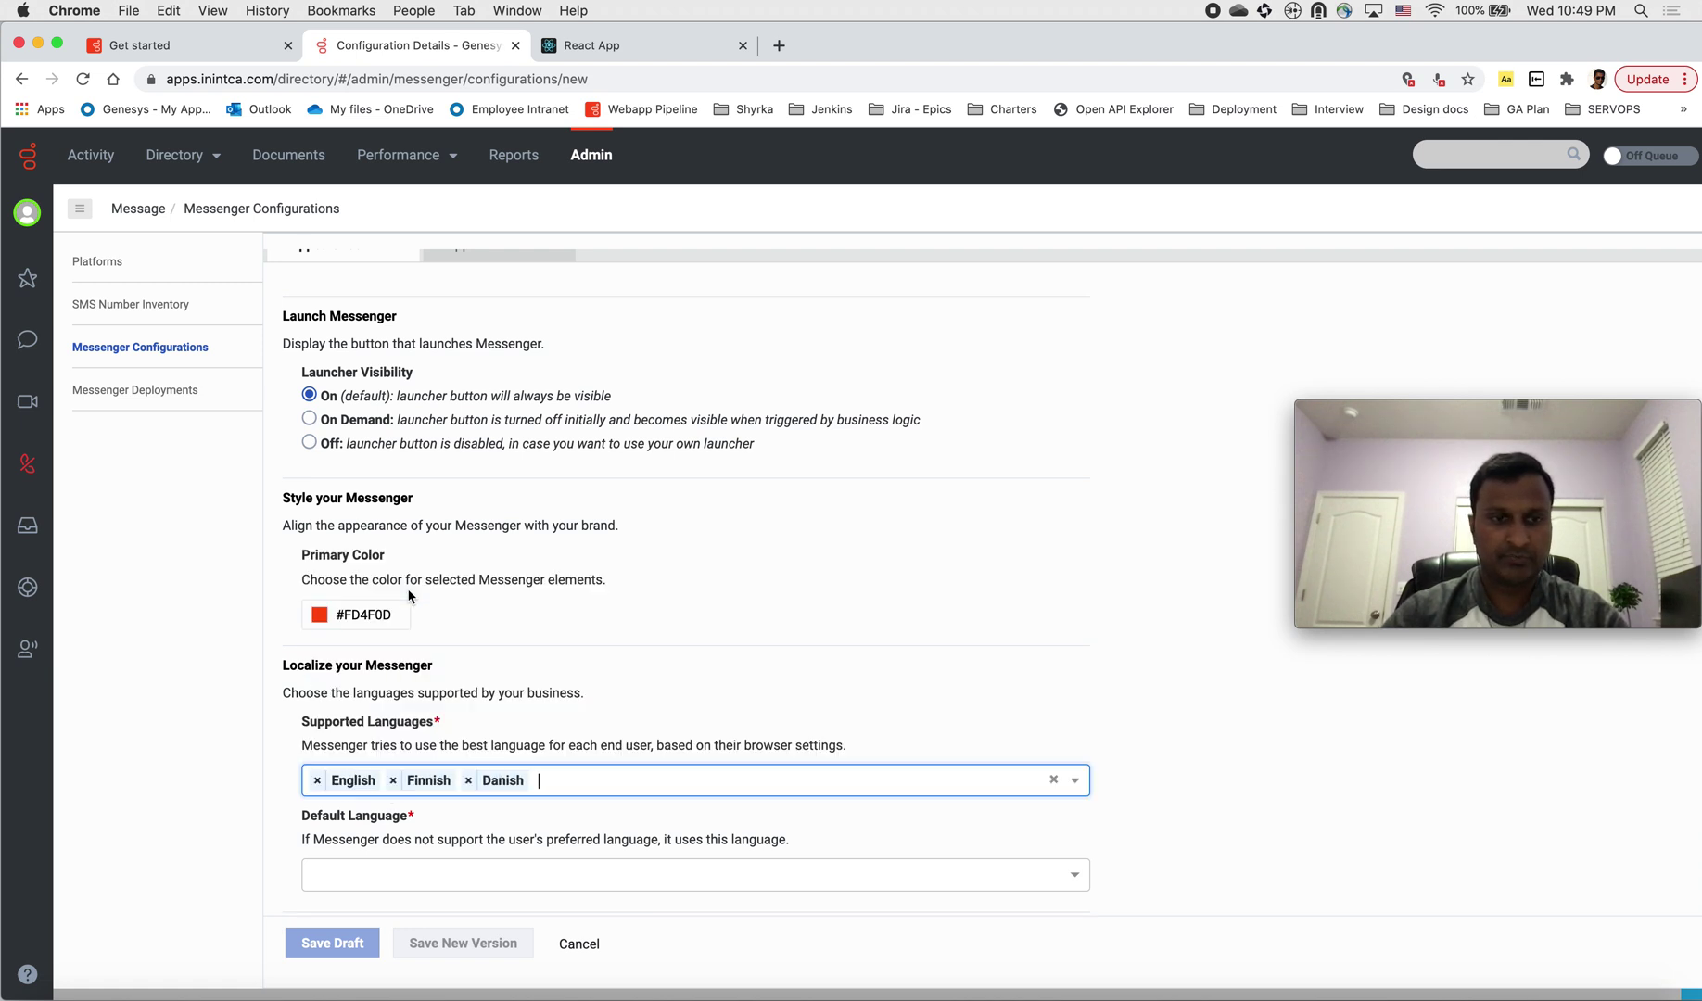
left_click(559, 769)
left_click(383, 697)
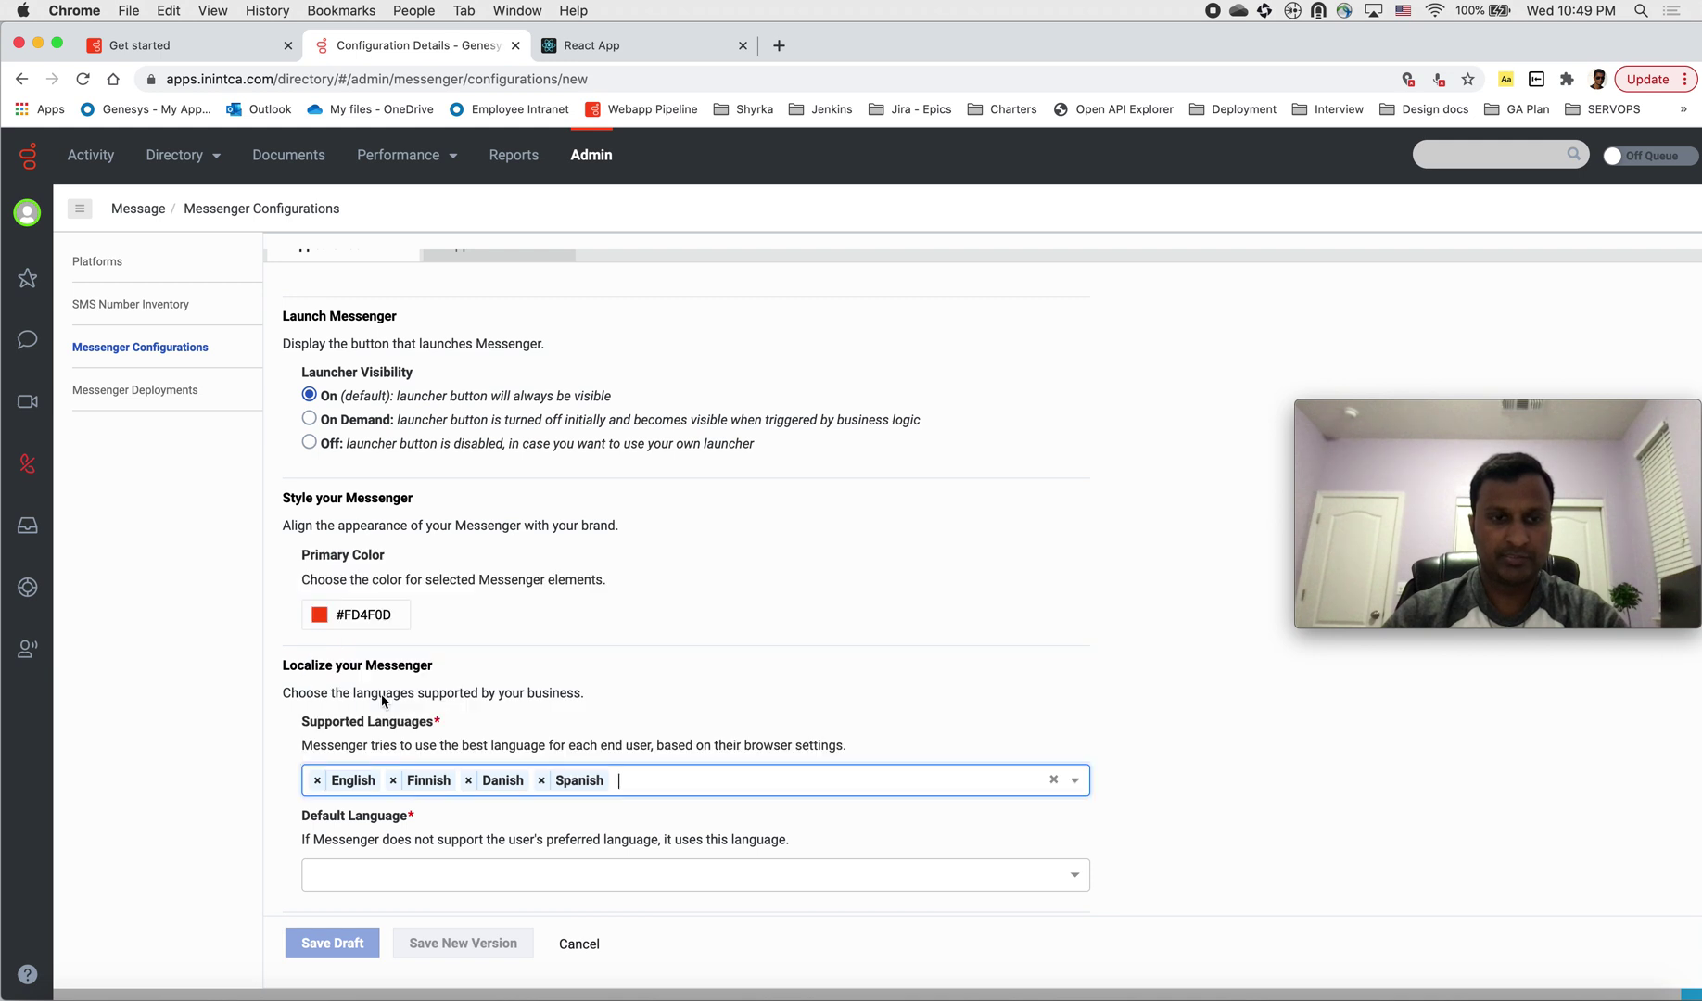
left_click(607, 783)
scroll(509, 685, "down", 3)
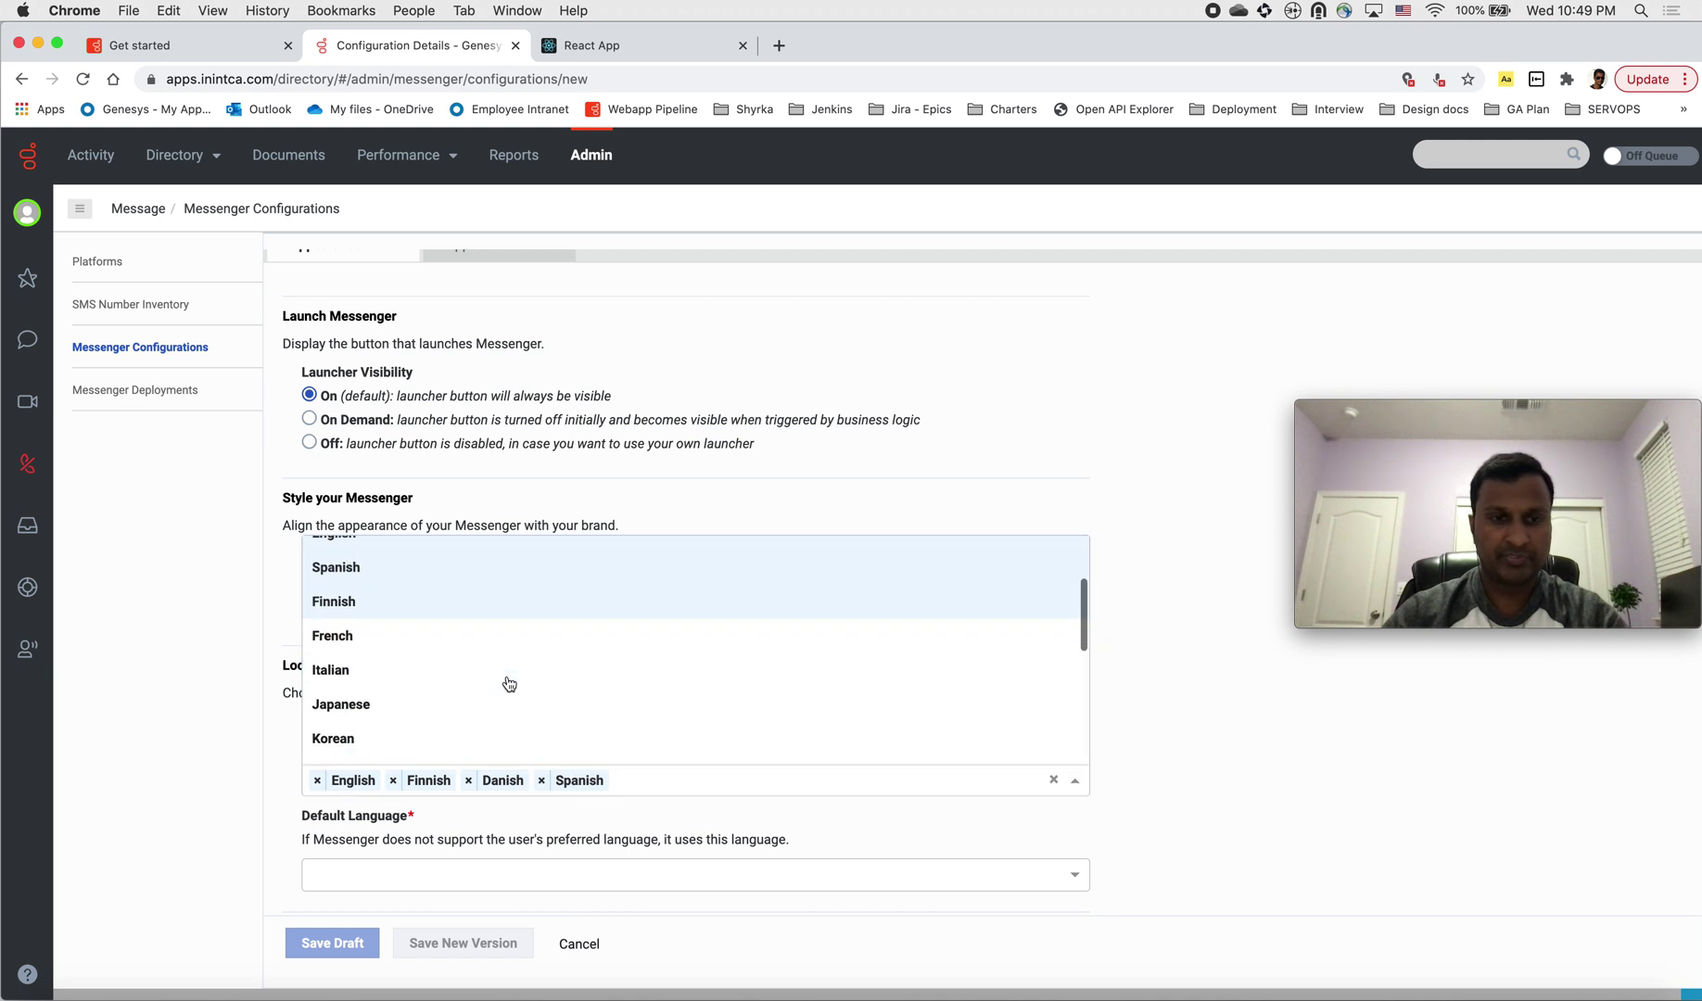
left_click(428, 697)
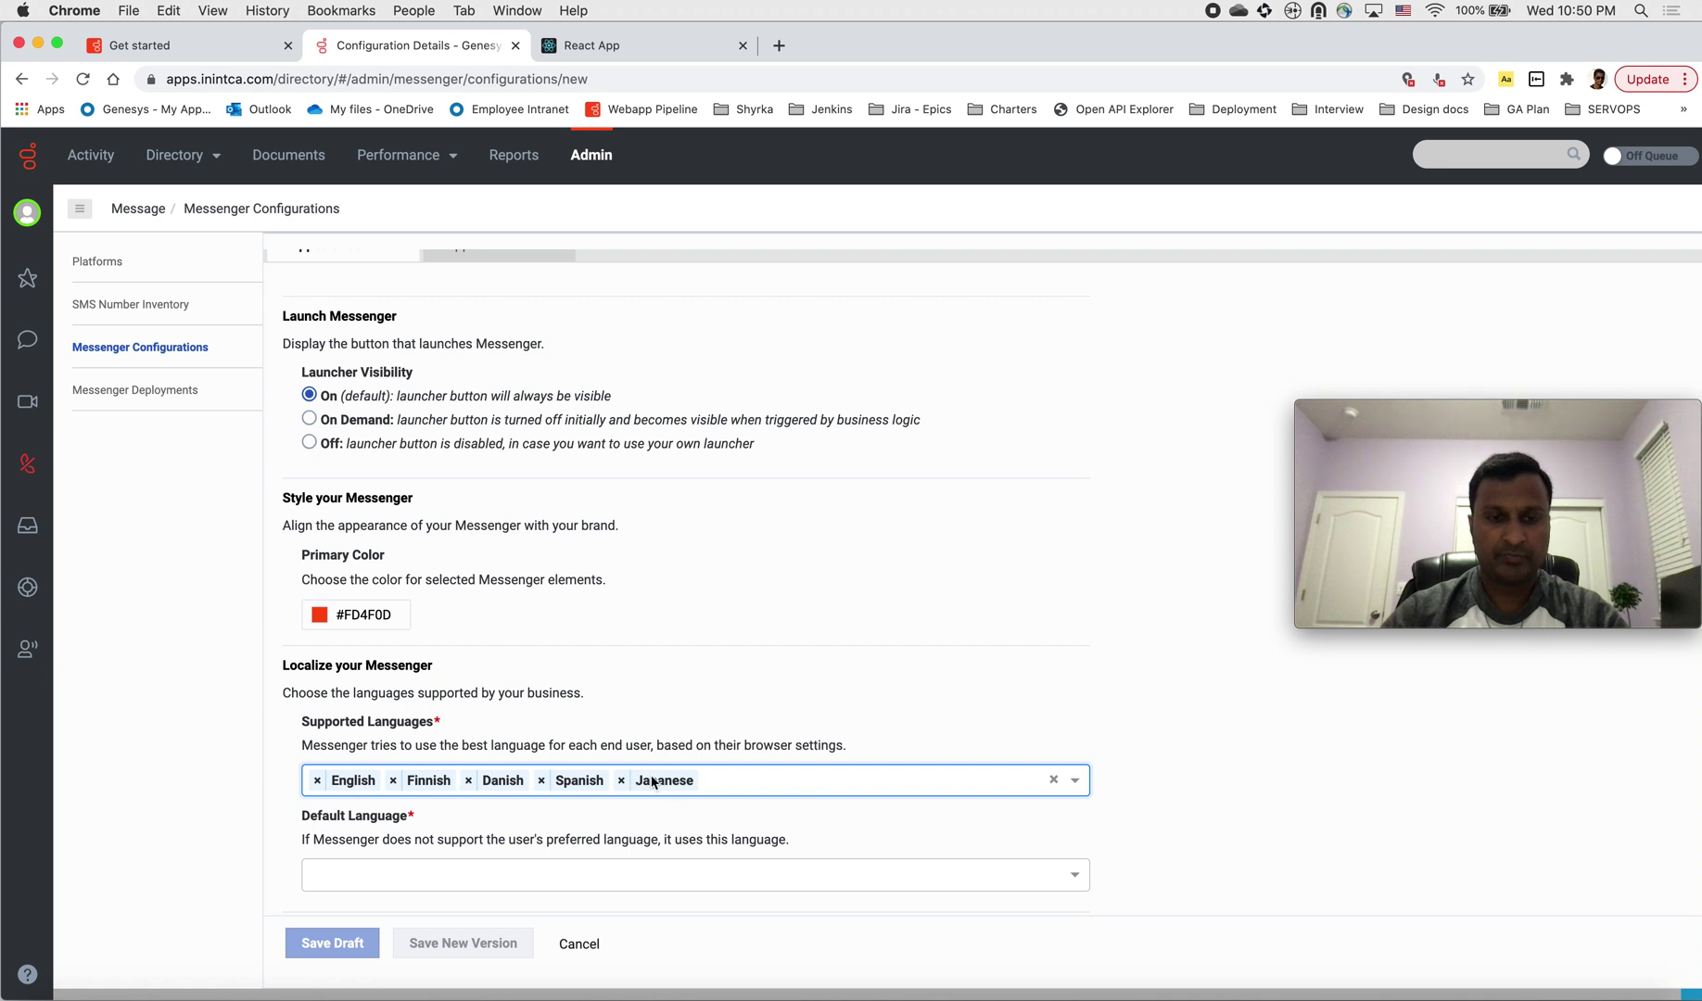
scroll(764, 834, "down", 1)
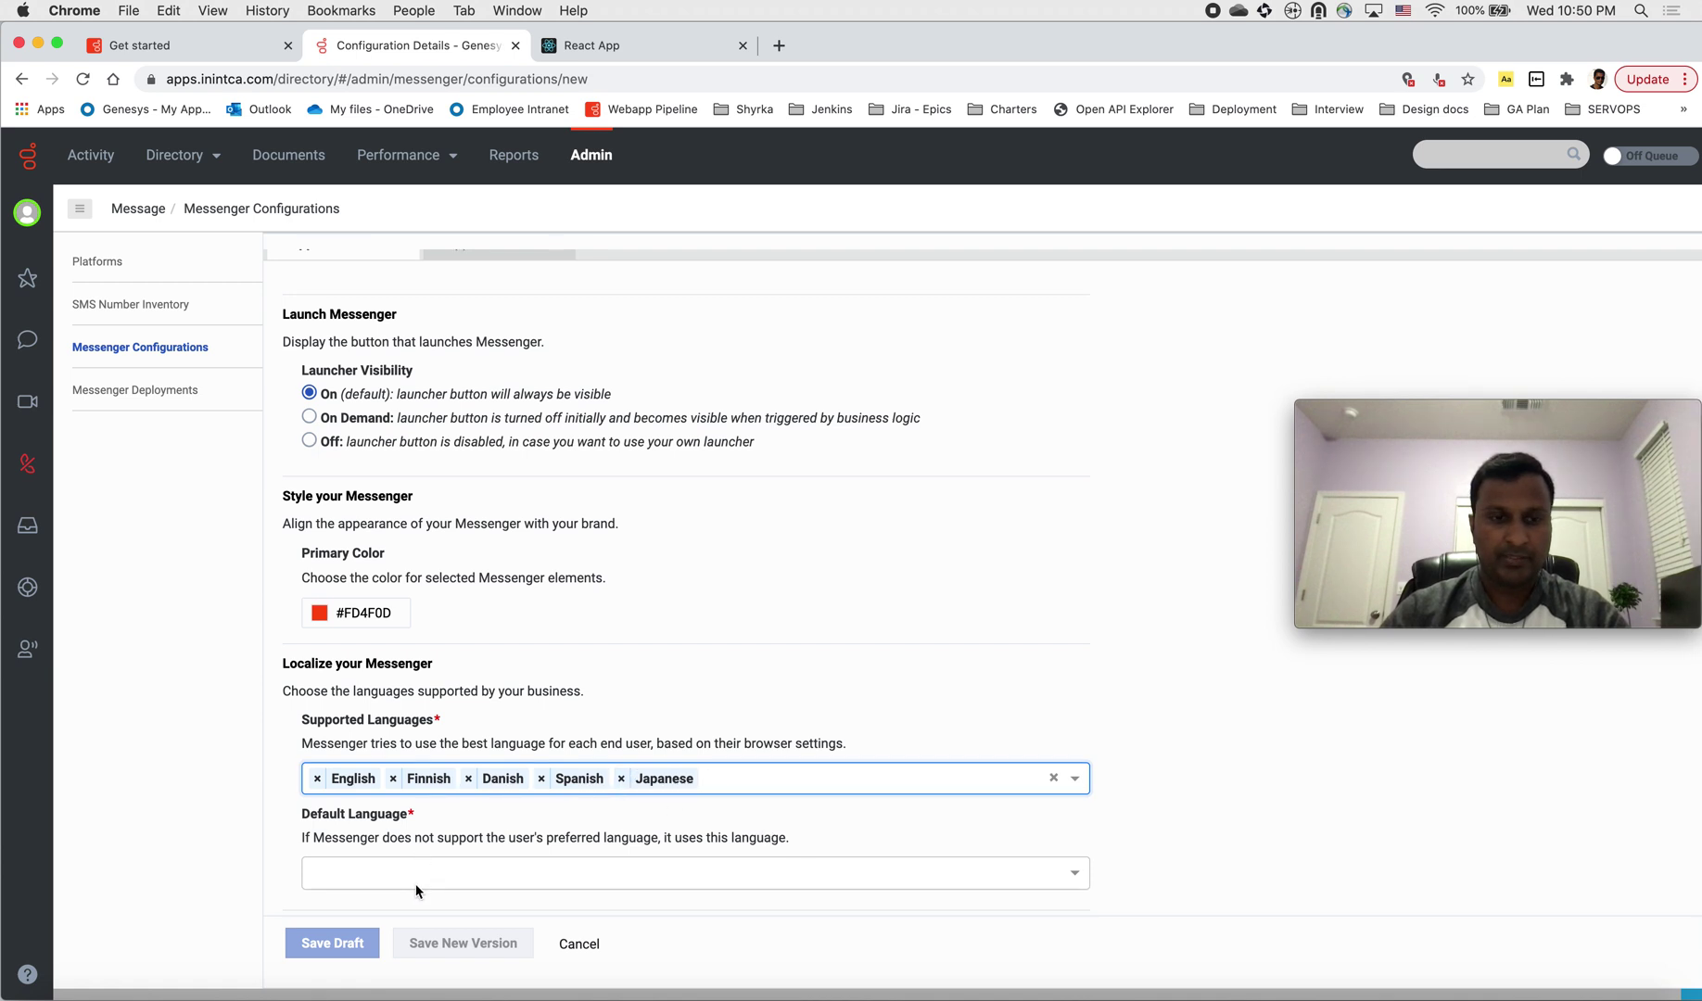
Step: Make English the default language and save the configuration as a draft
left_click(385, 880)
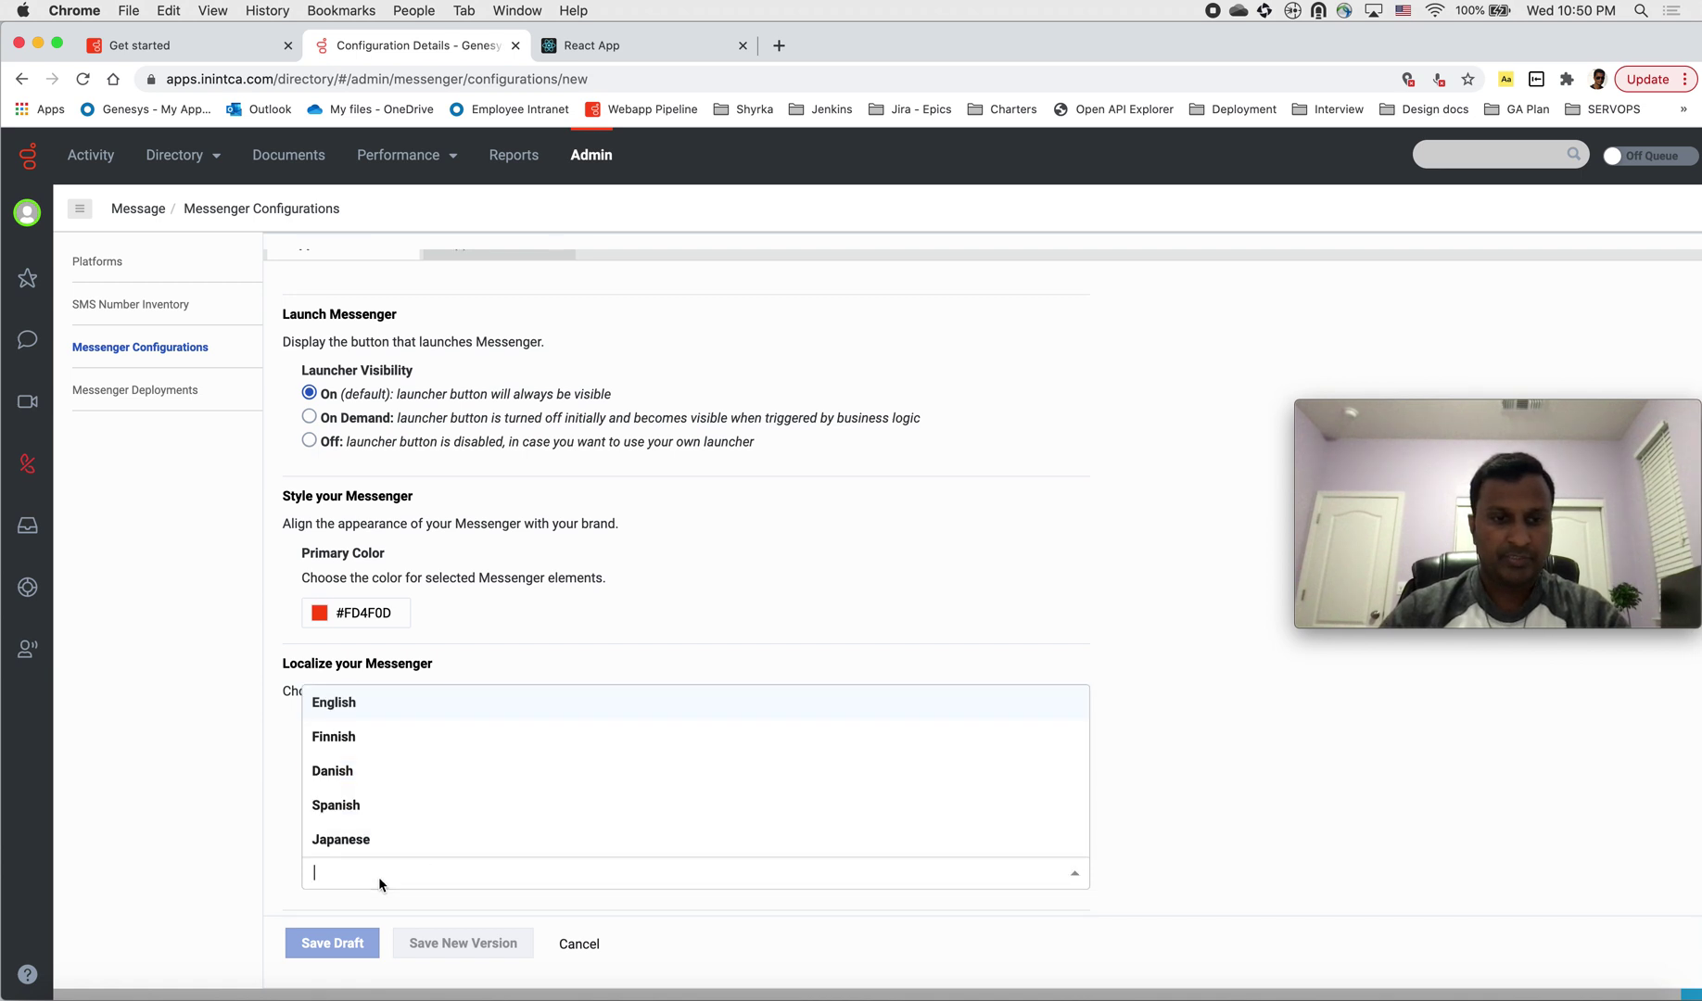
left_click(354, 712)
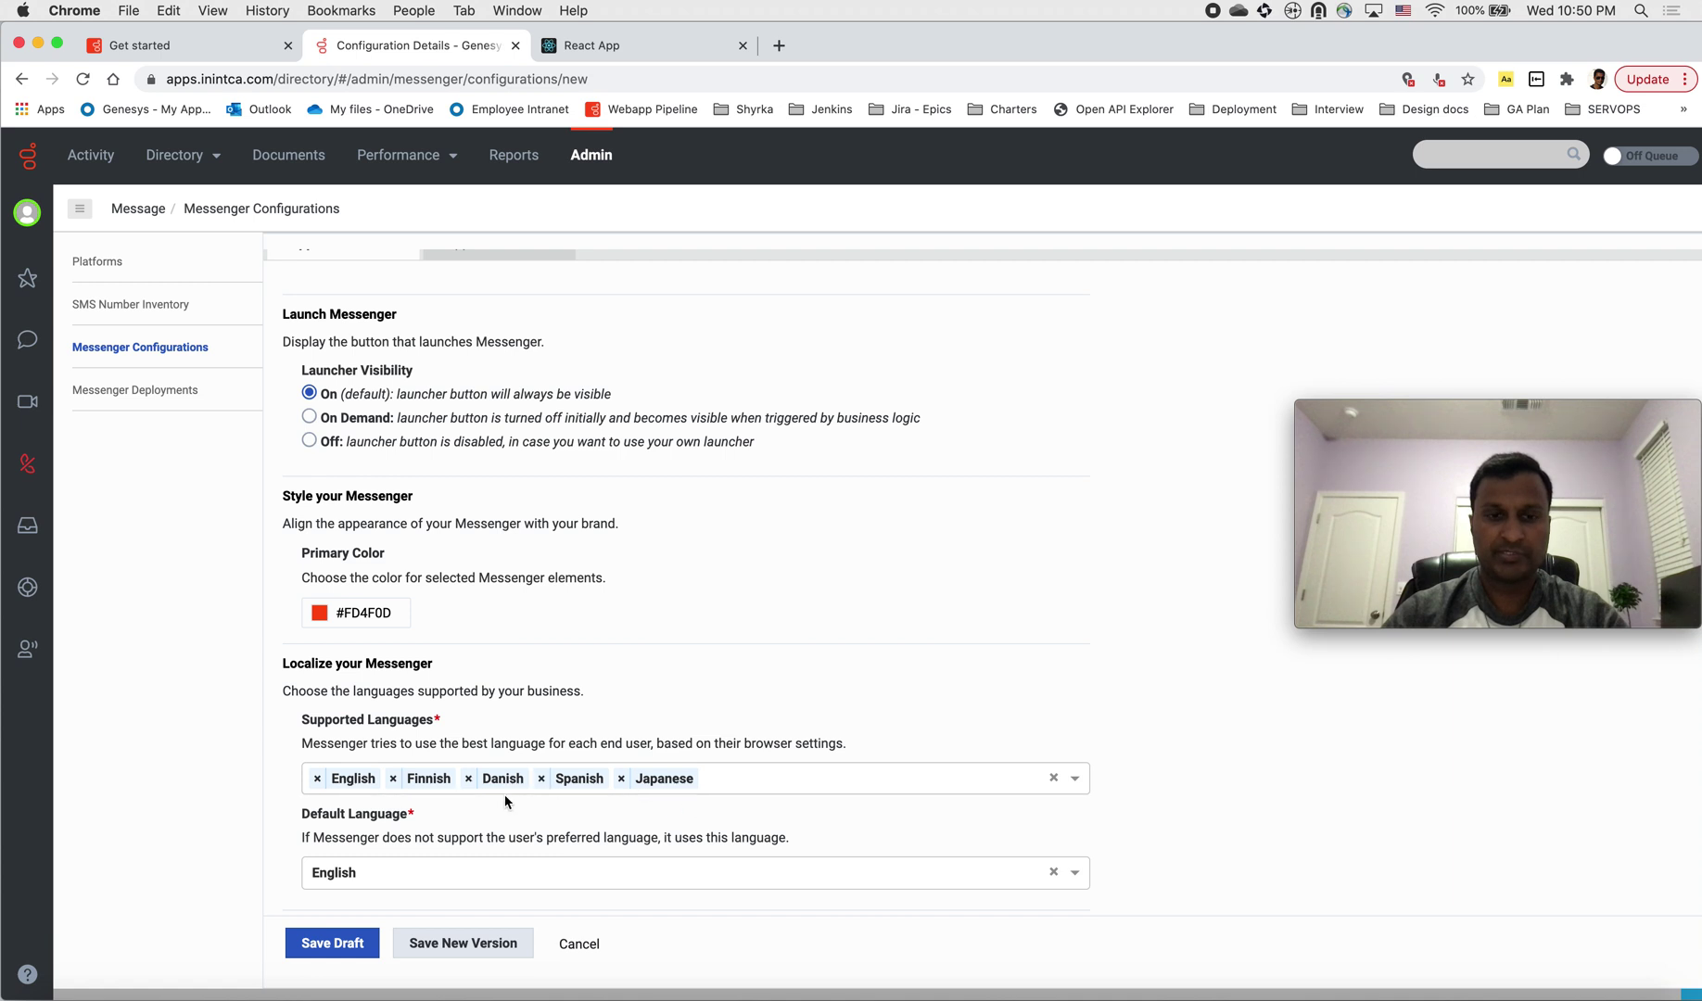
left_click(350, 955)
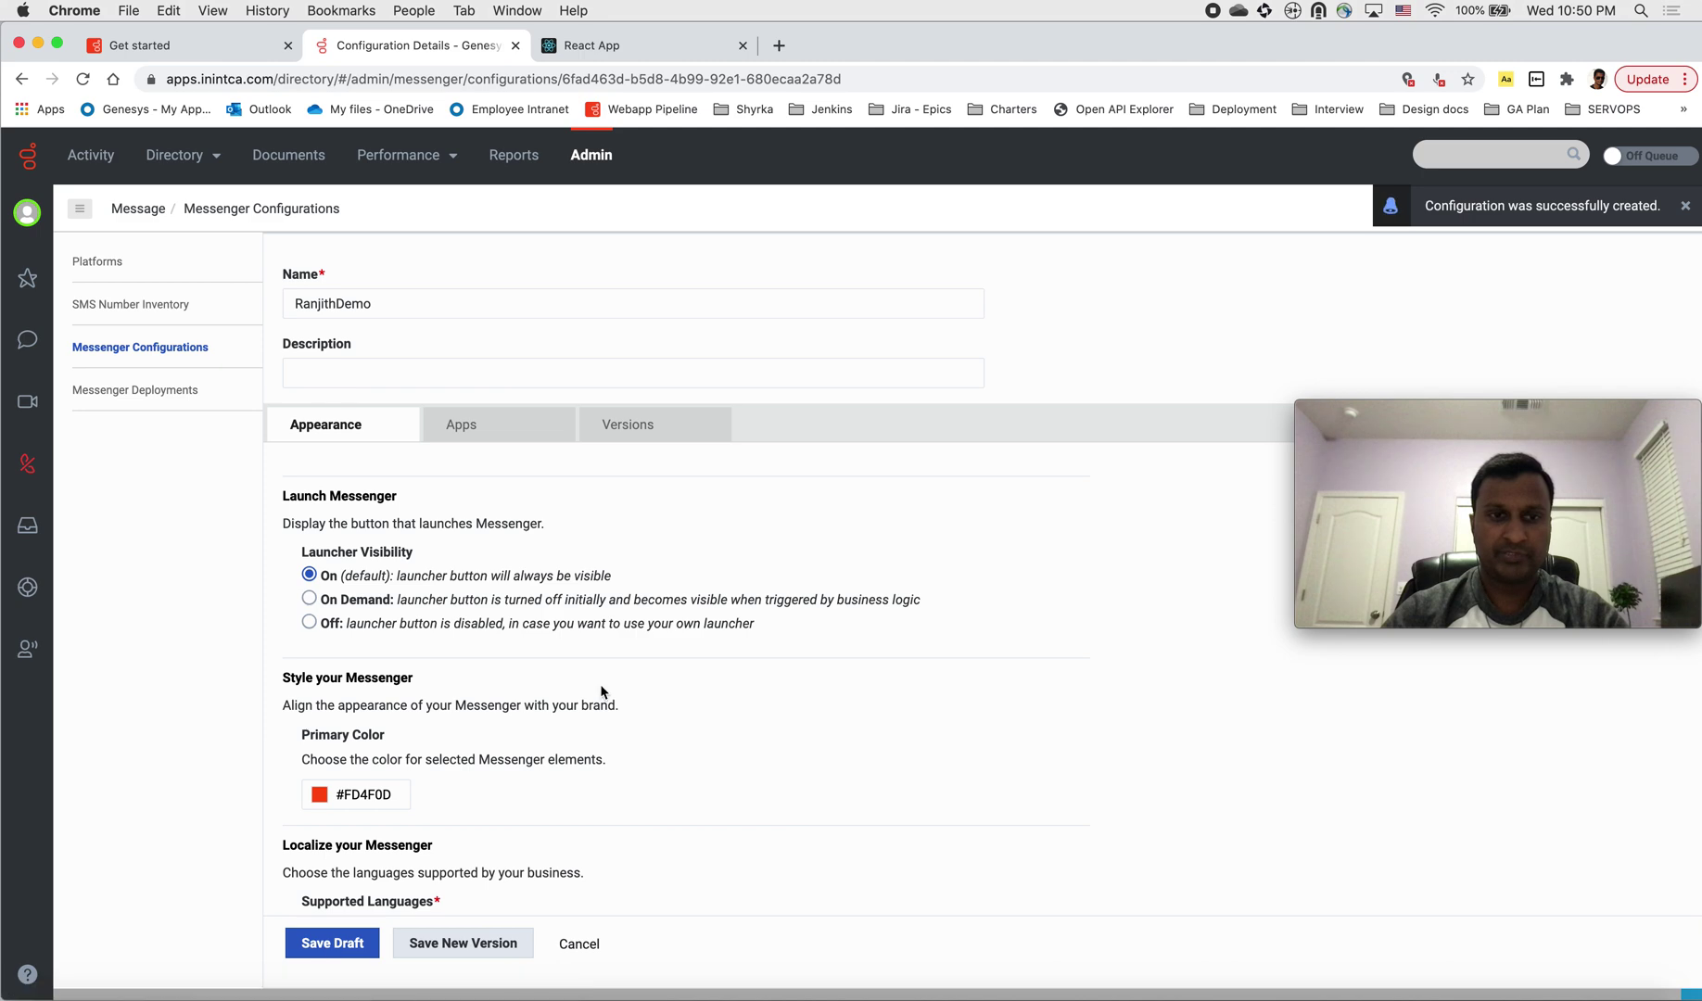
Step: Review the Apps settings, publish the configuration as a new version, and go to Messenger Deployments
scroll(601, 694, "down", 4)
scroll(561, 487, "up", 4)
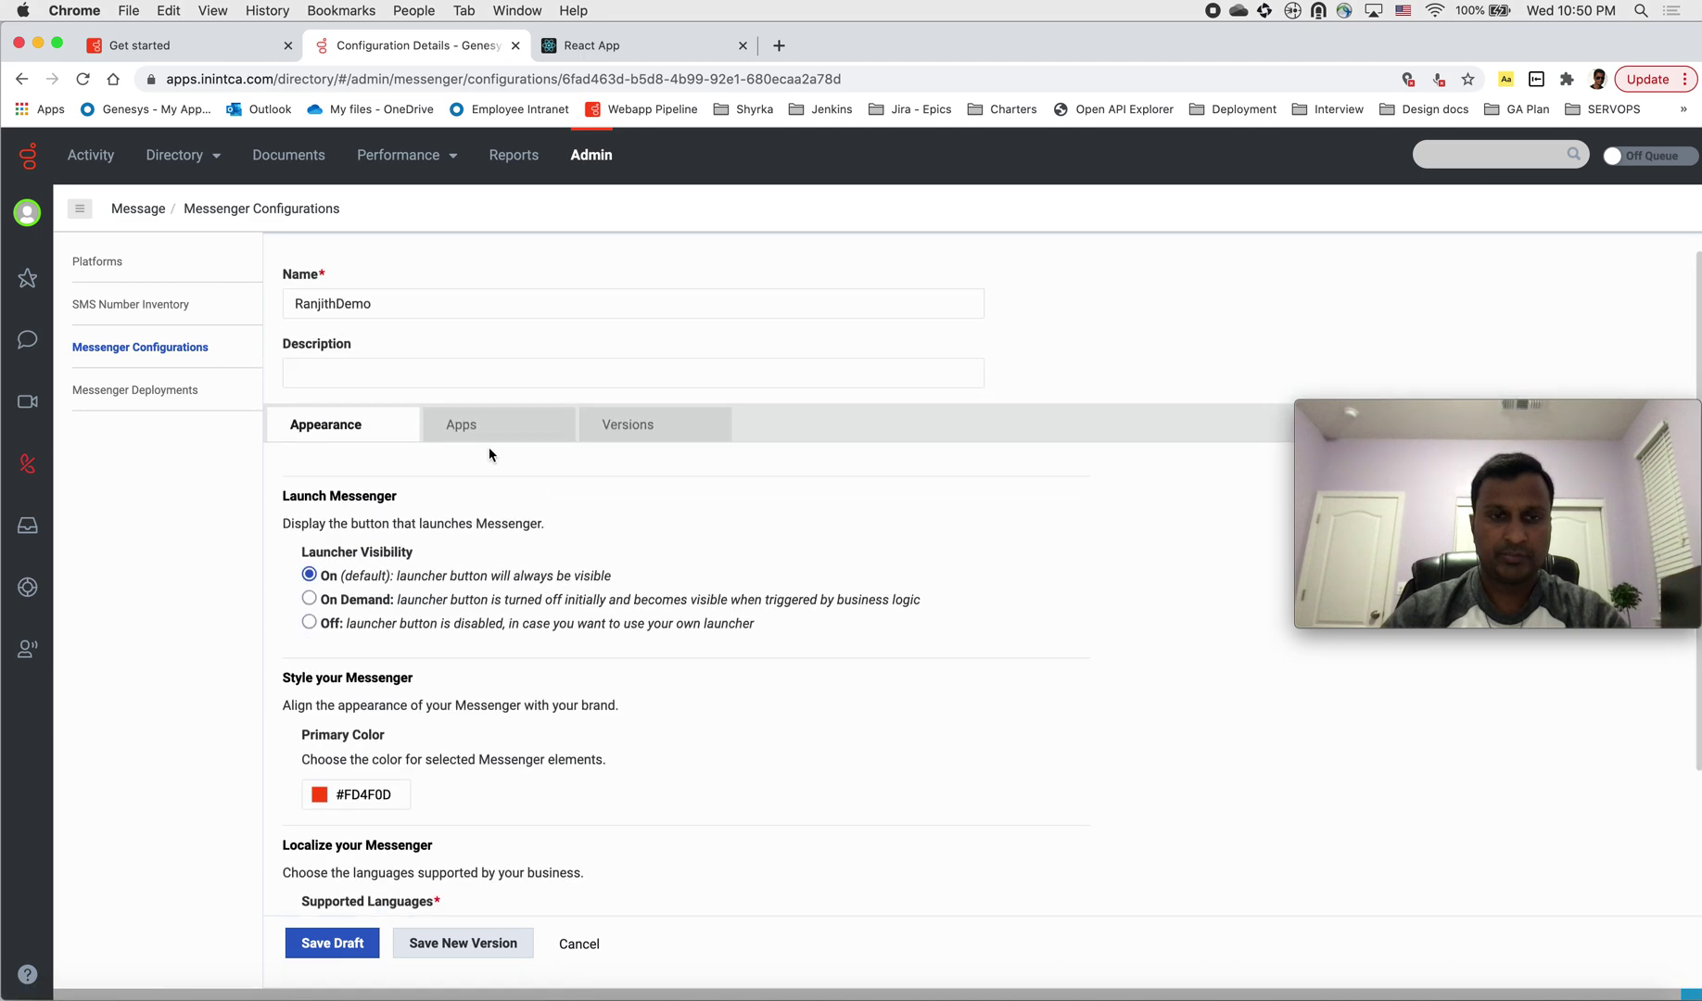
left_click(486, 434)
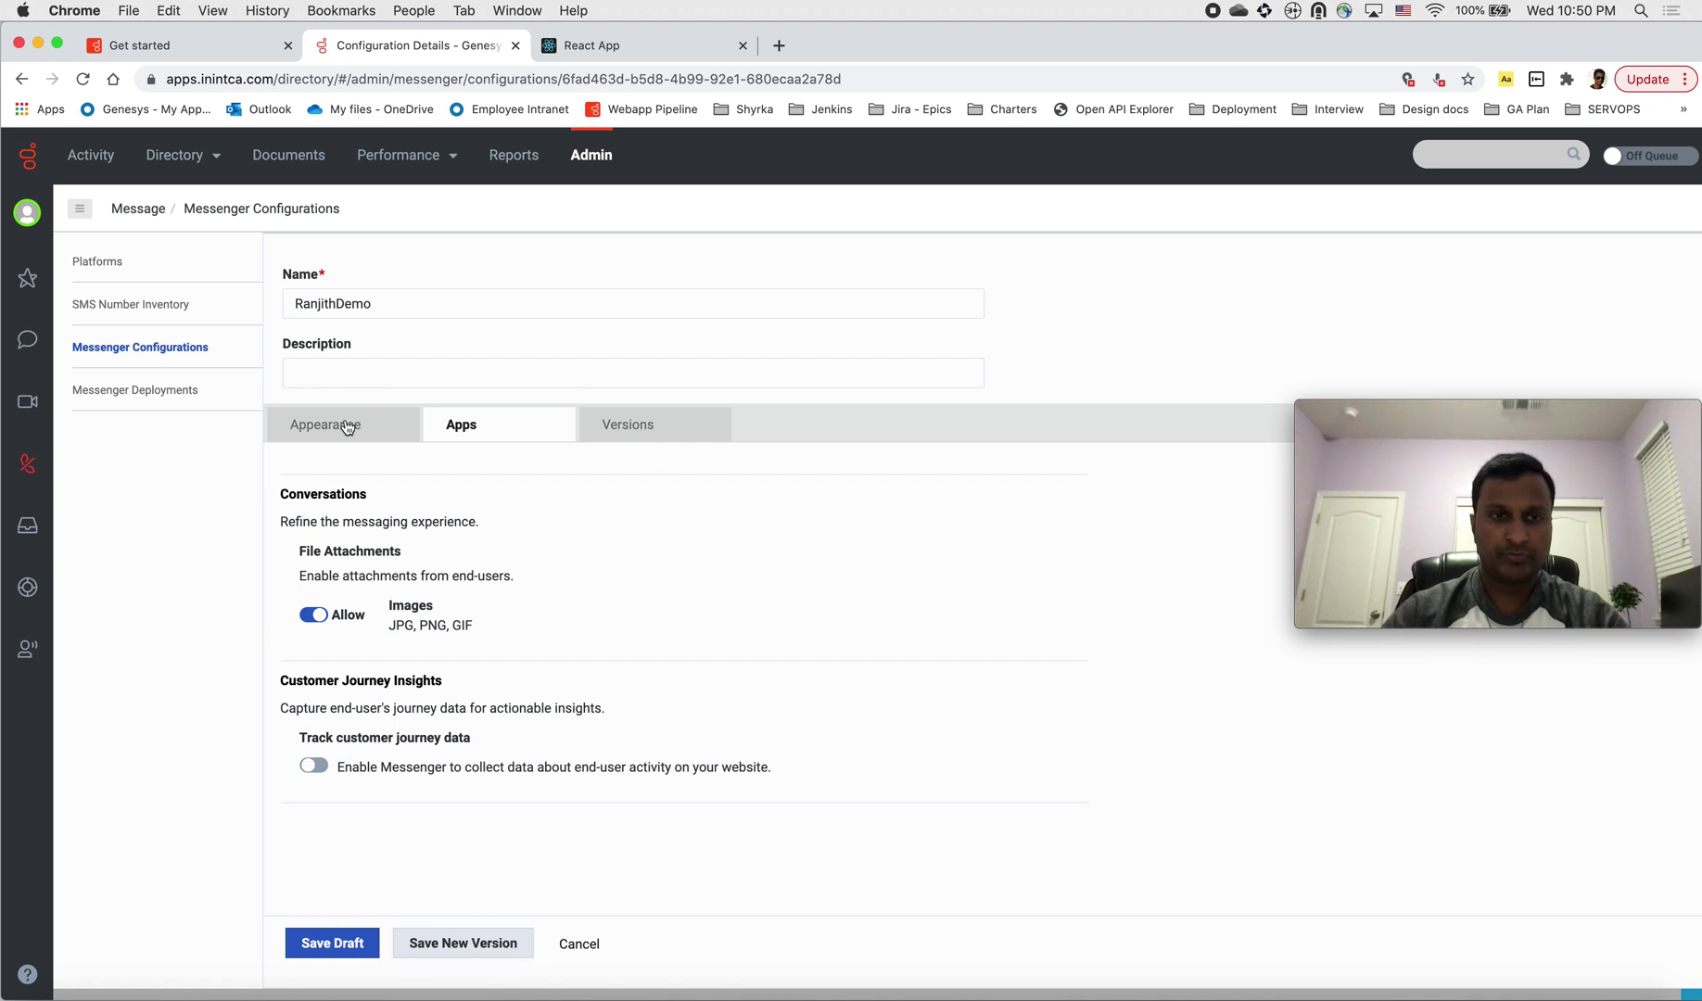
left_click(456, 943)
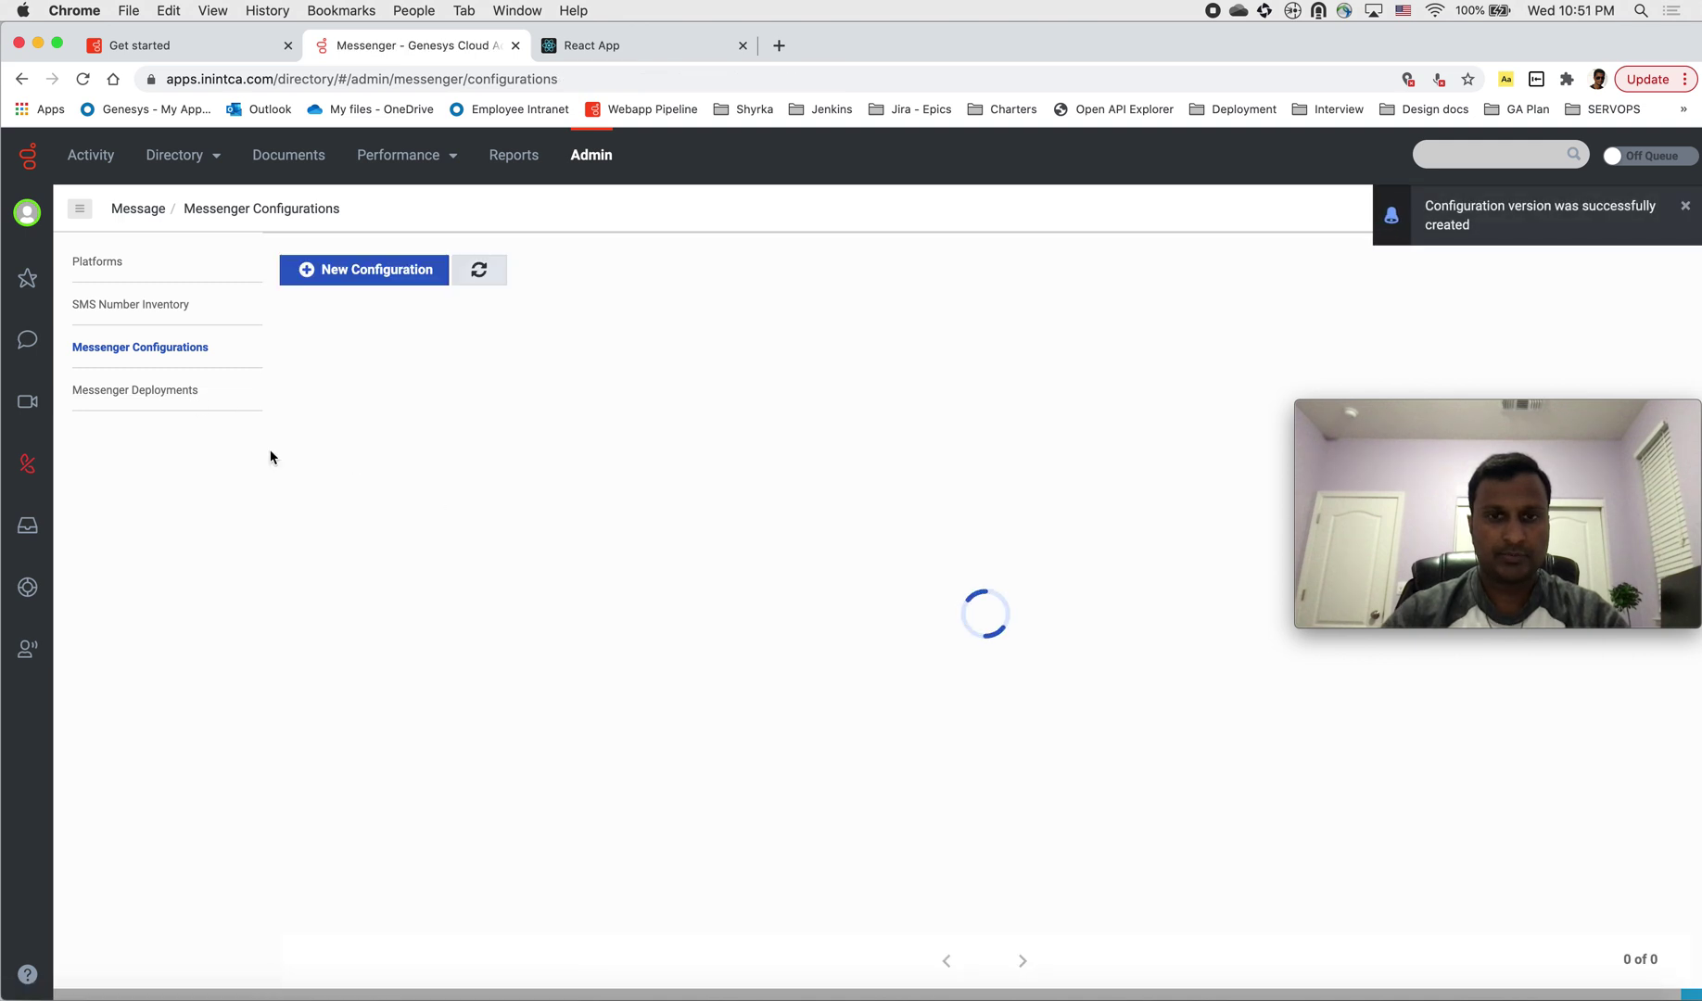
scroll(426, 821, "down", 3)
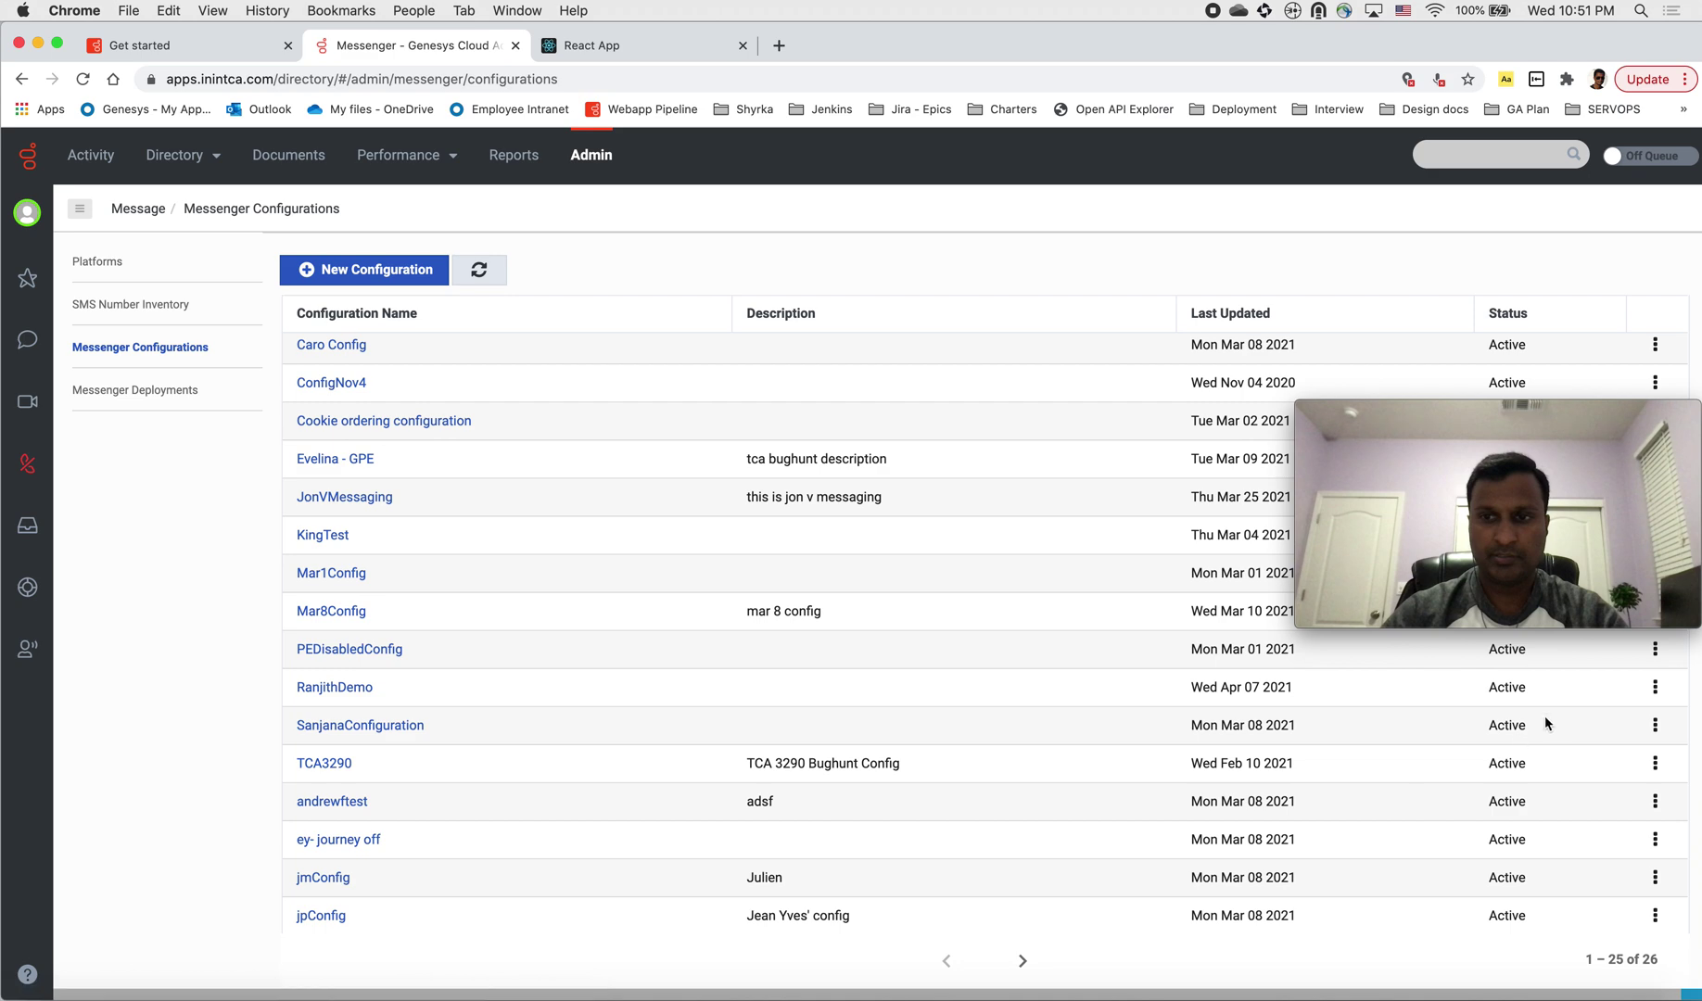
left_click(177, 394)
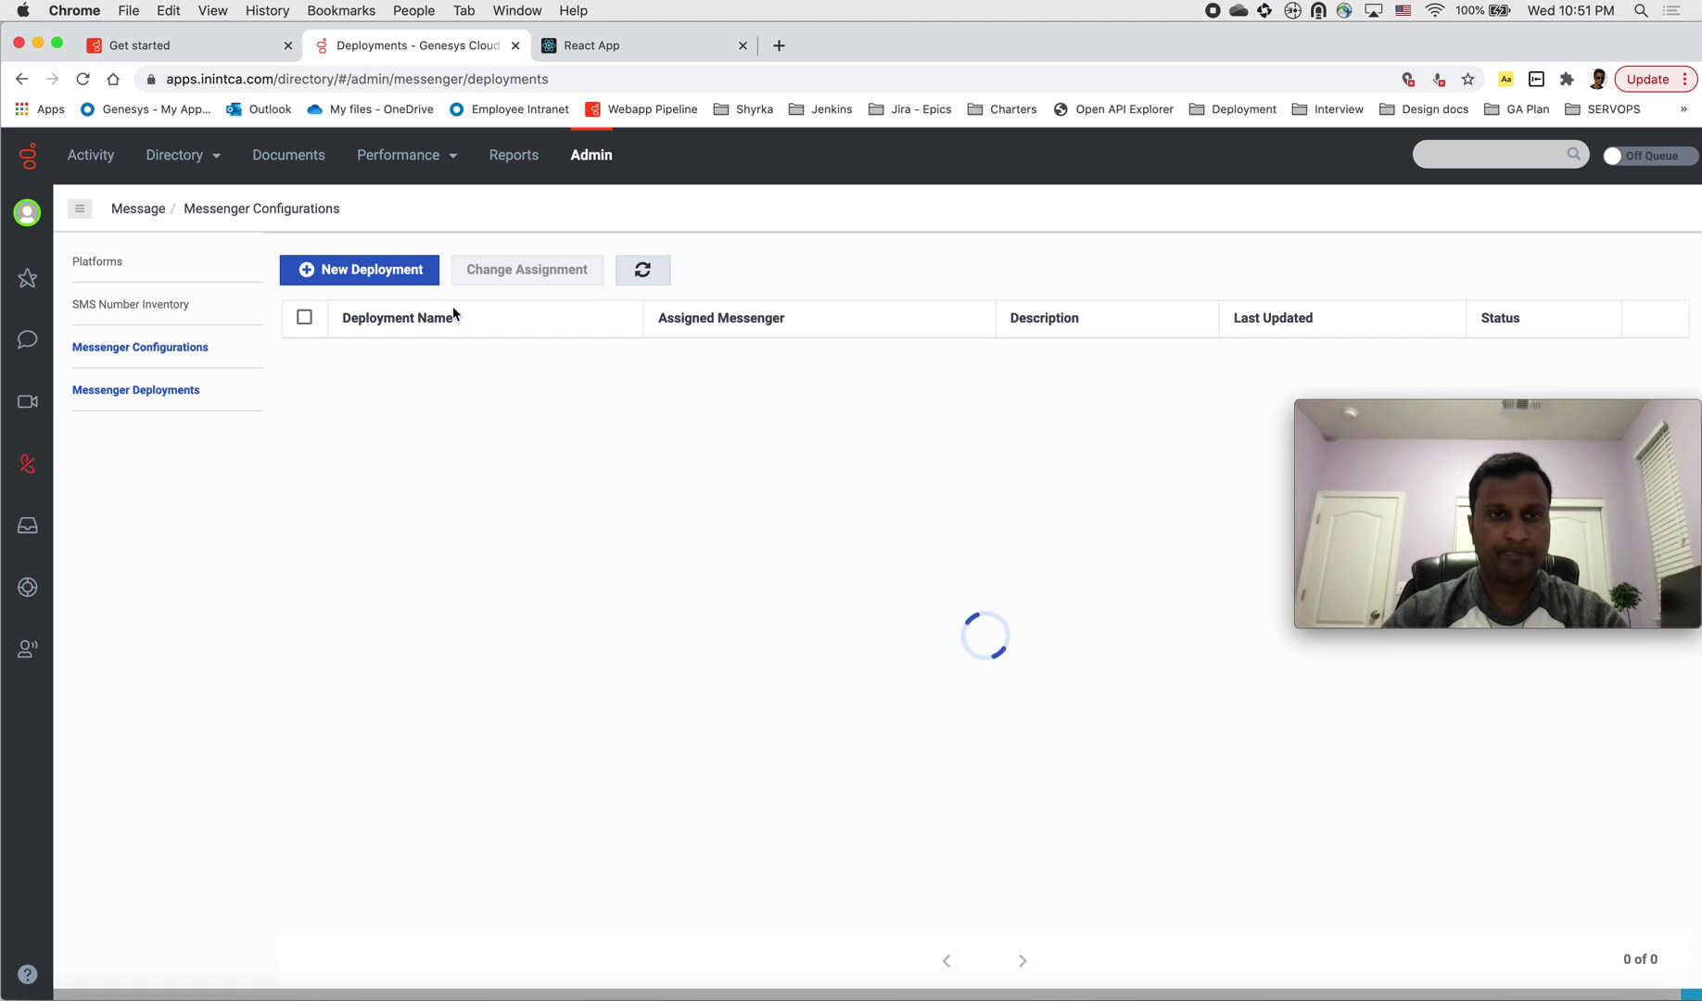
Step: Start a new Messenger deployment named 'RanjithDemoDeploy'
left_click(393, 280)
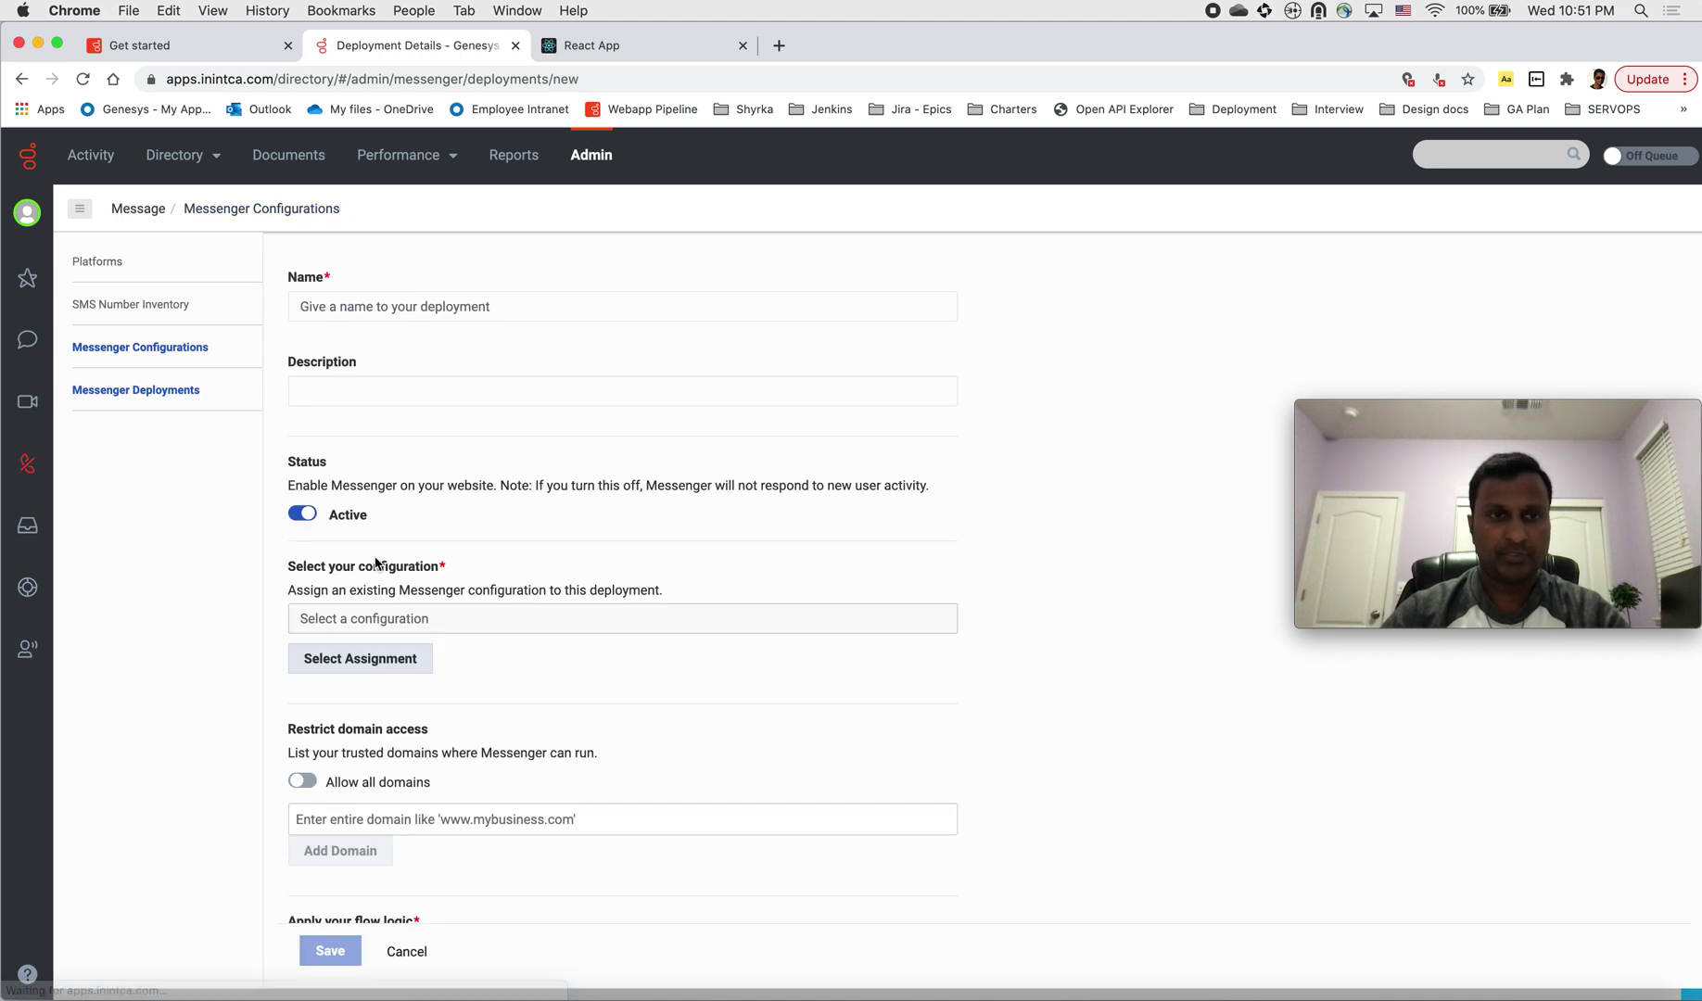
left_click(390, 314)
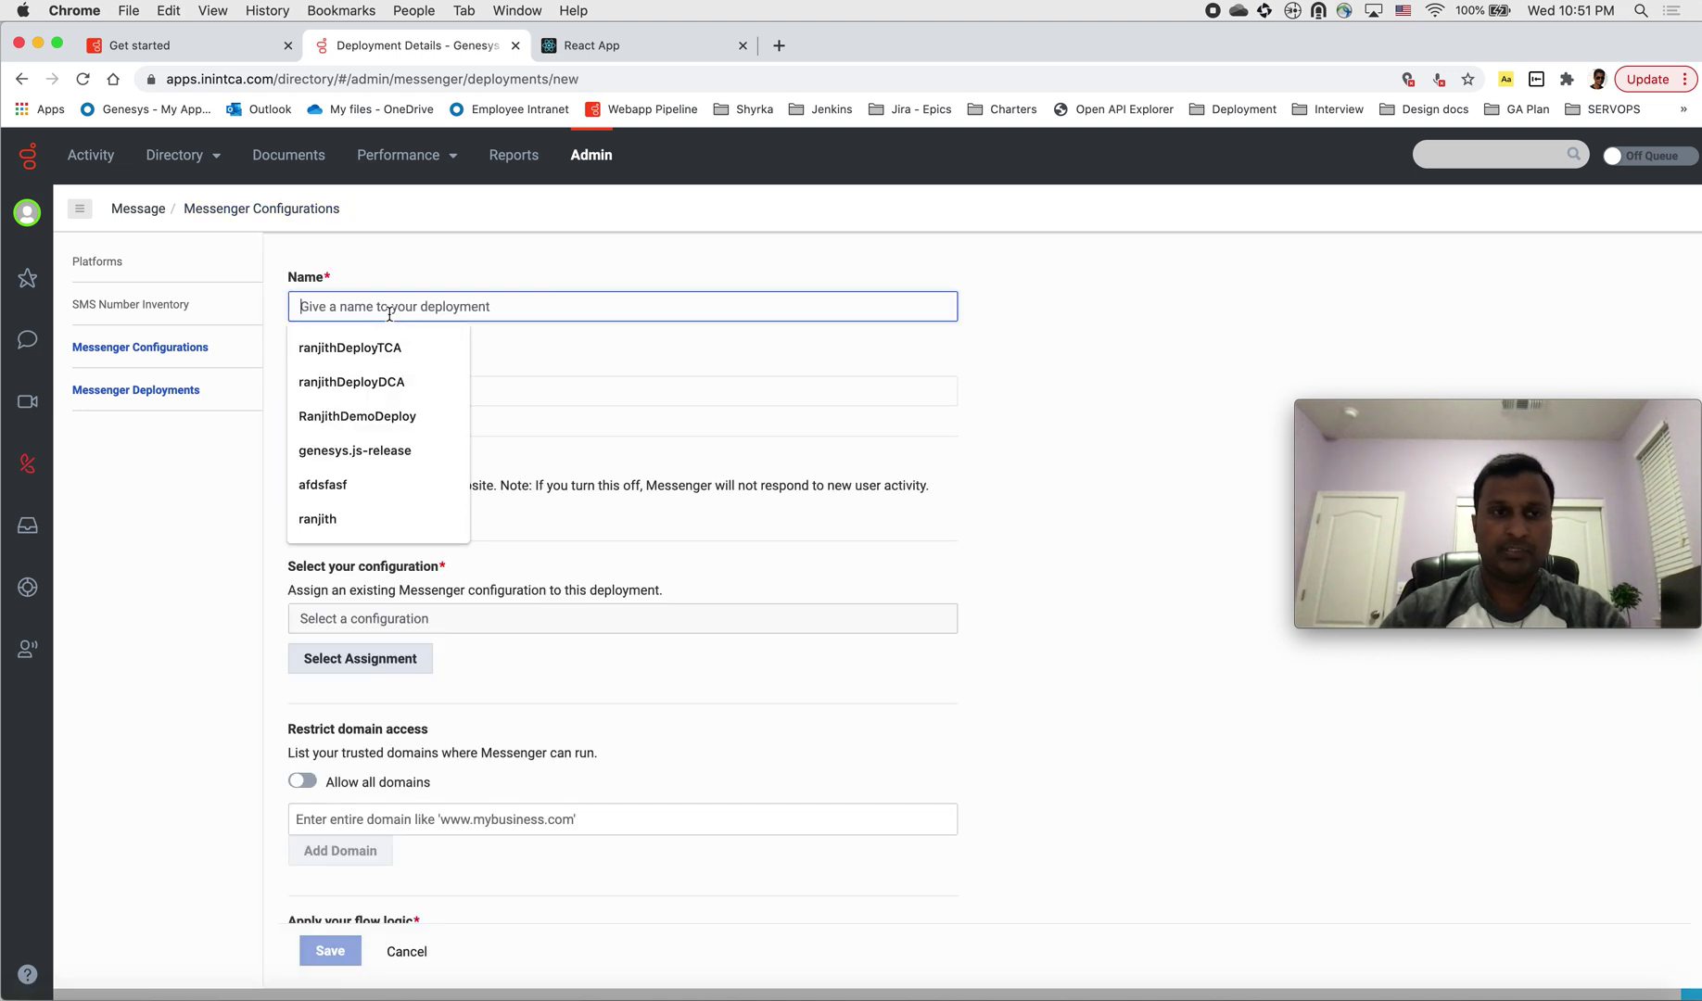
type("Ranjith")
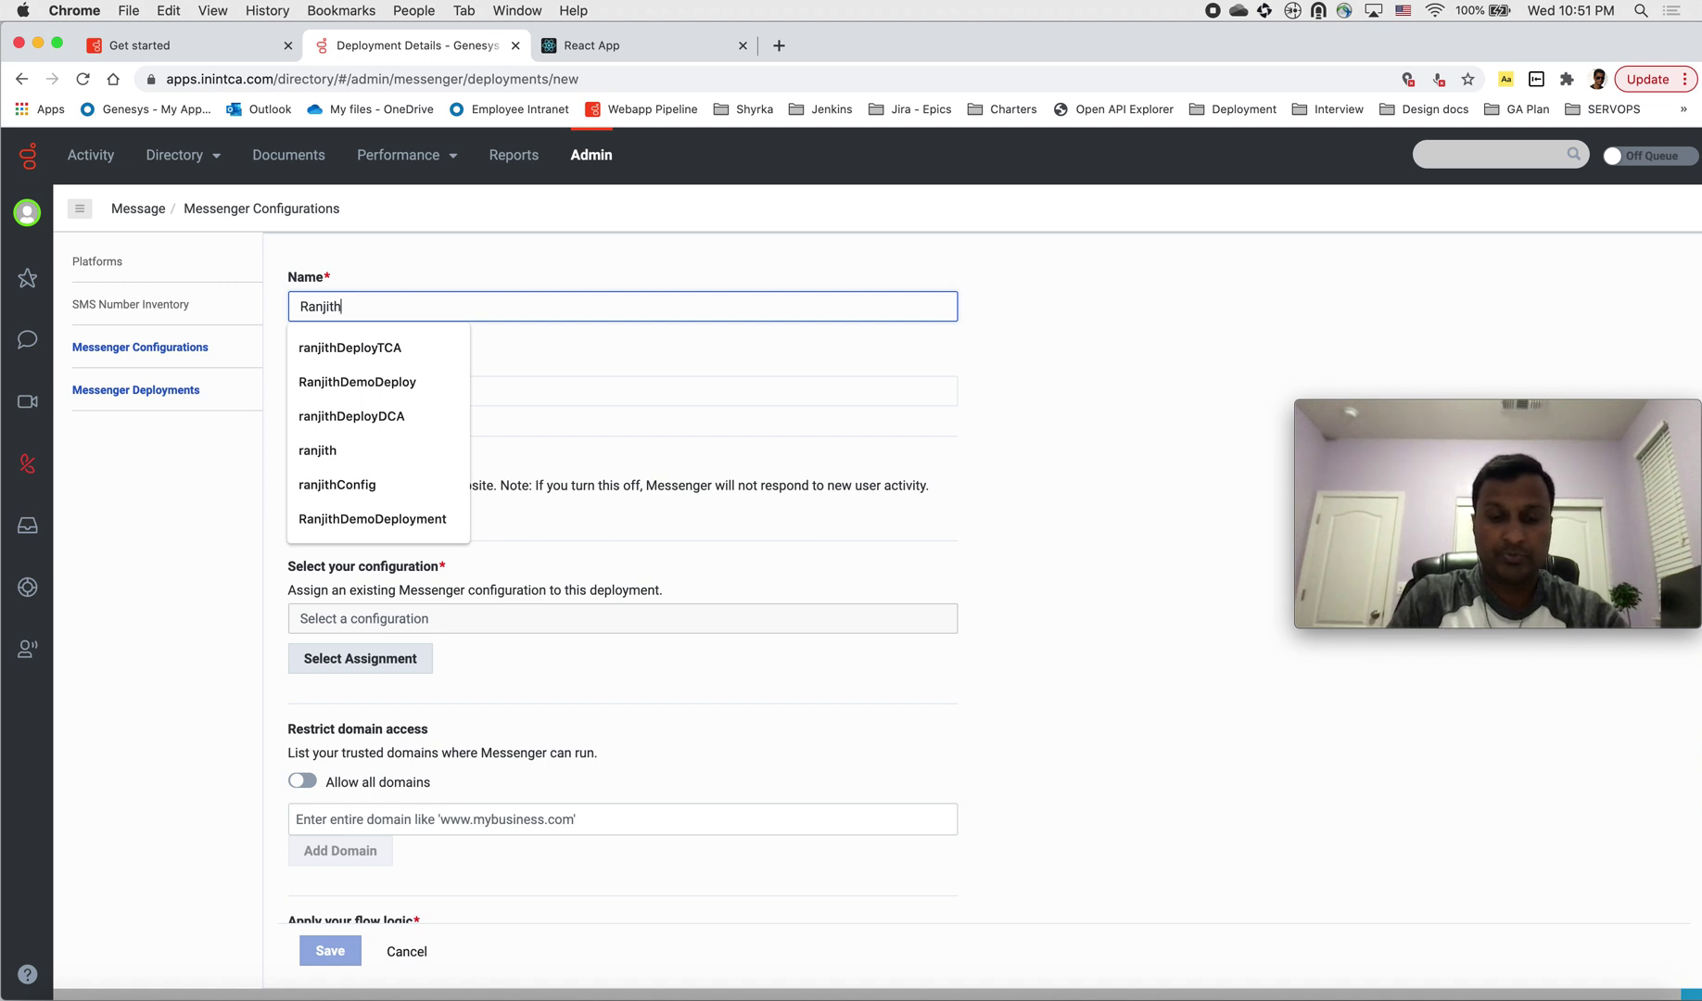
type("Demo")
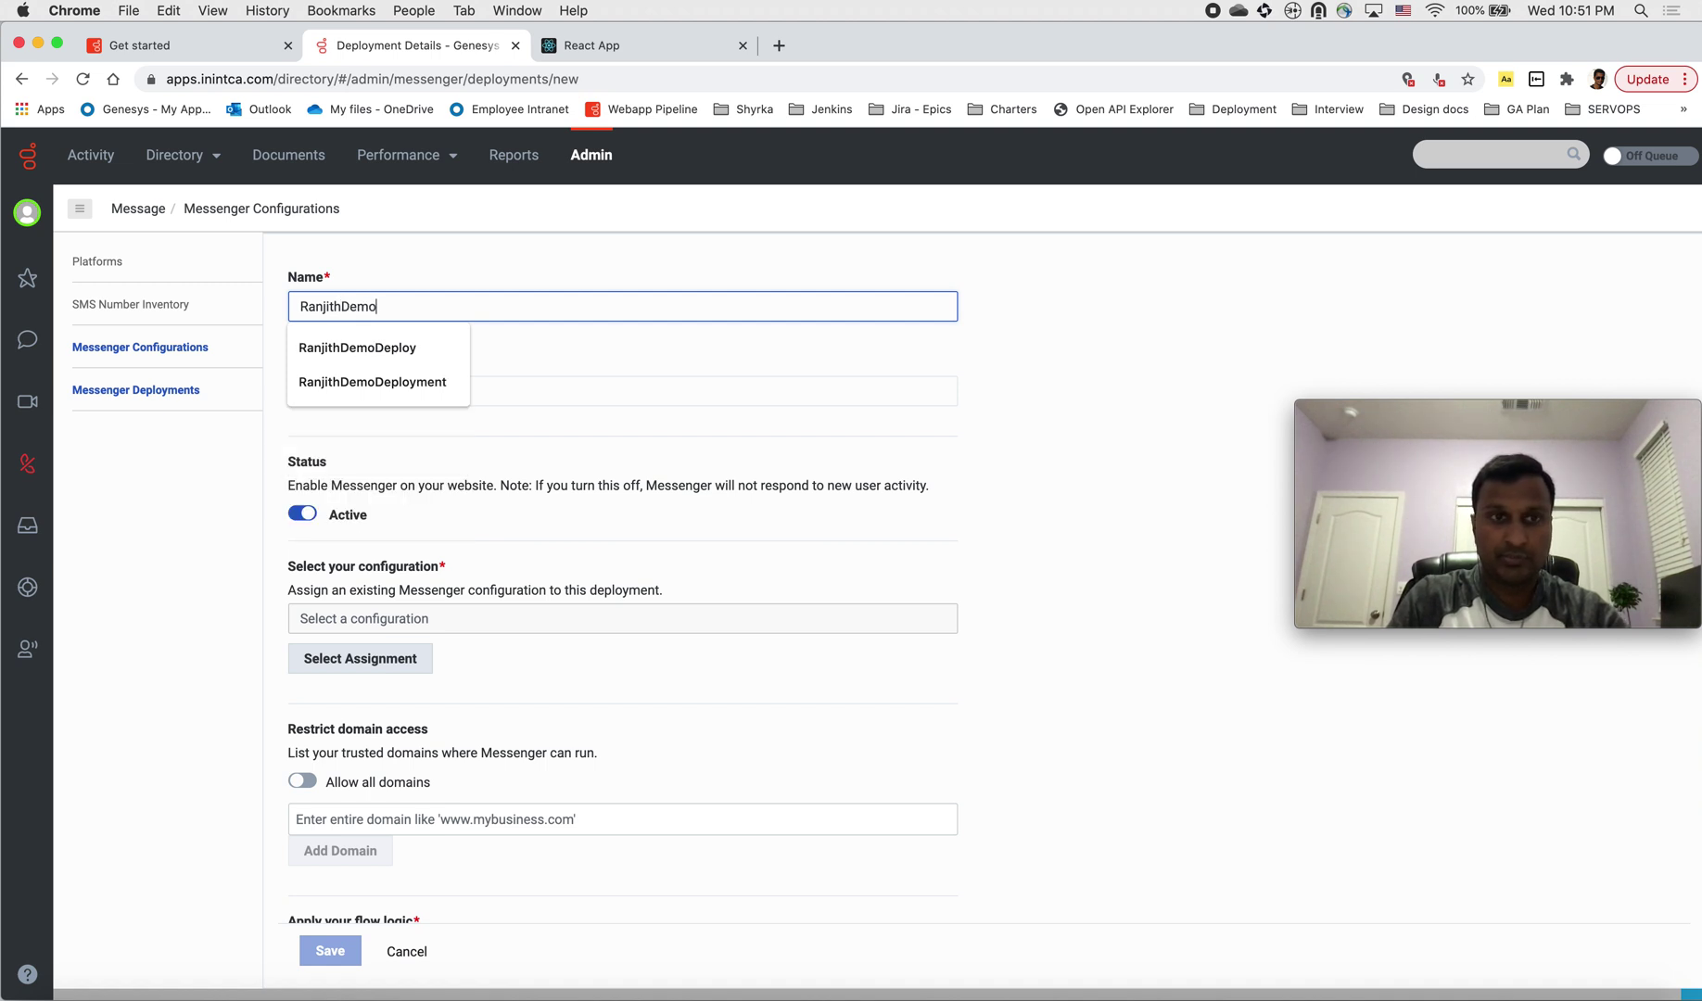
type("Deploy")
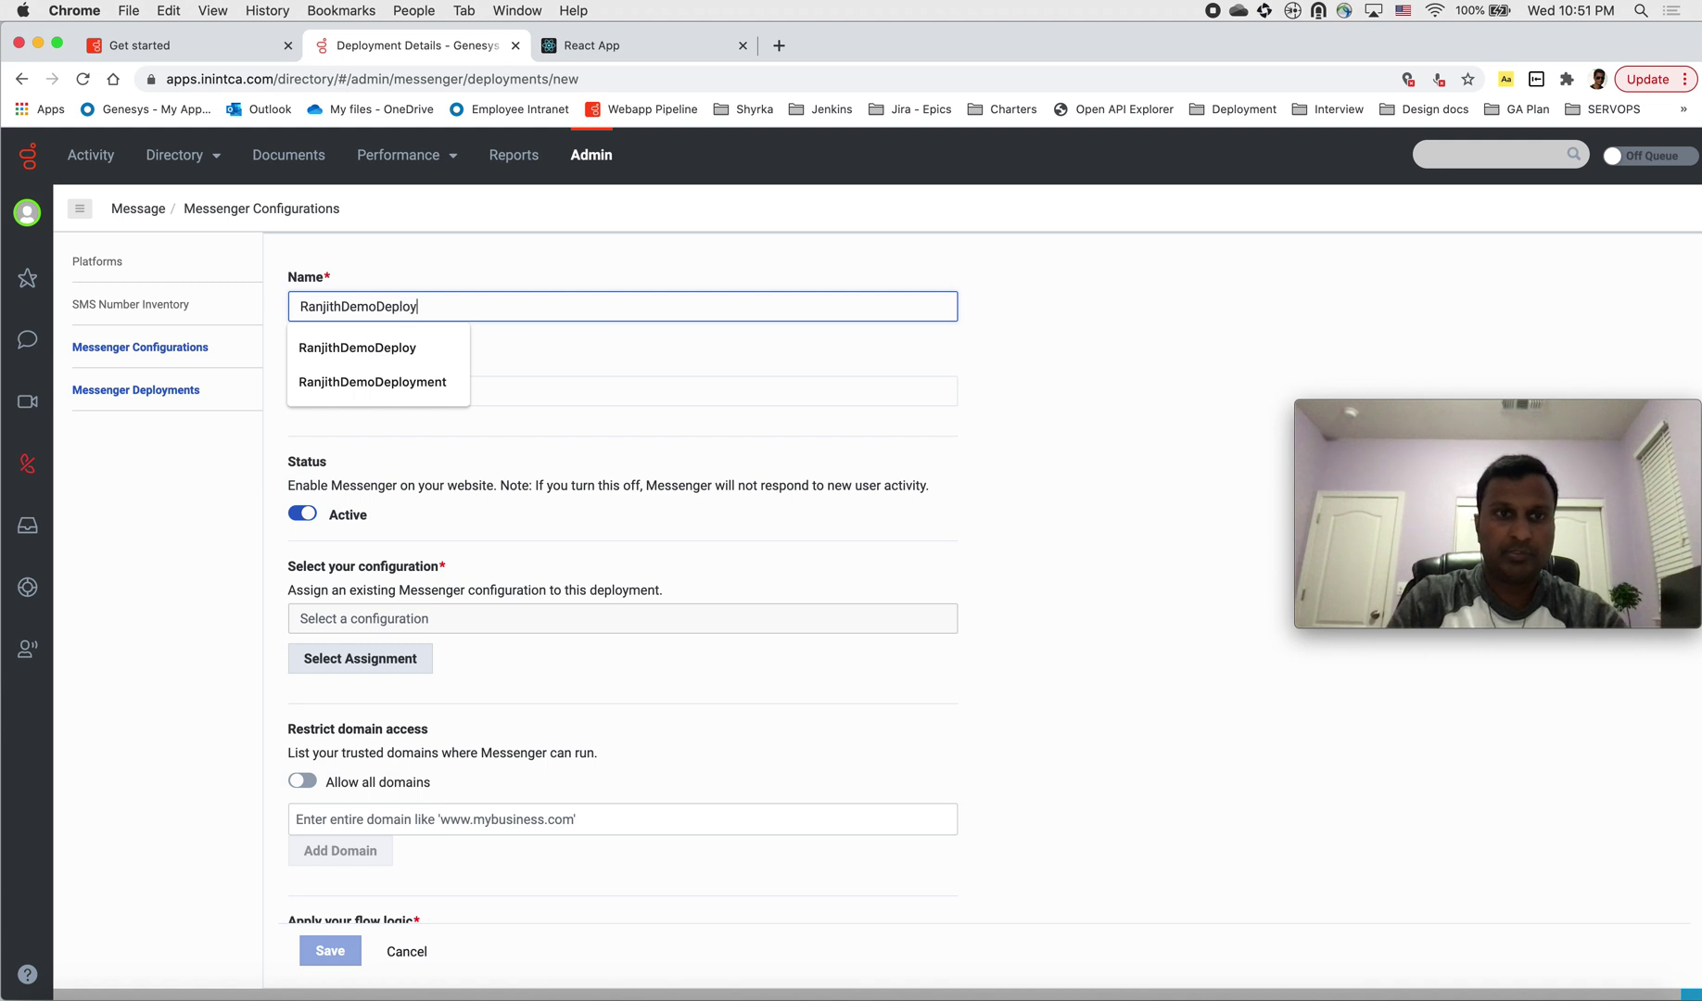
left_click(1149, 357)
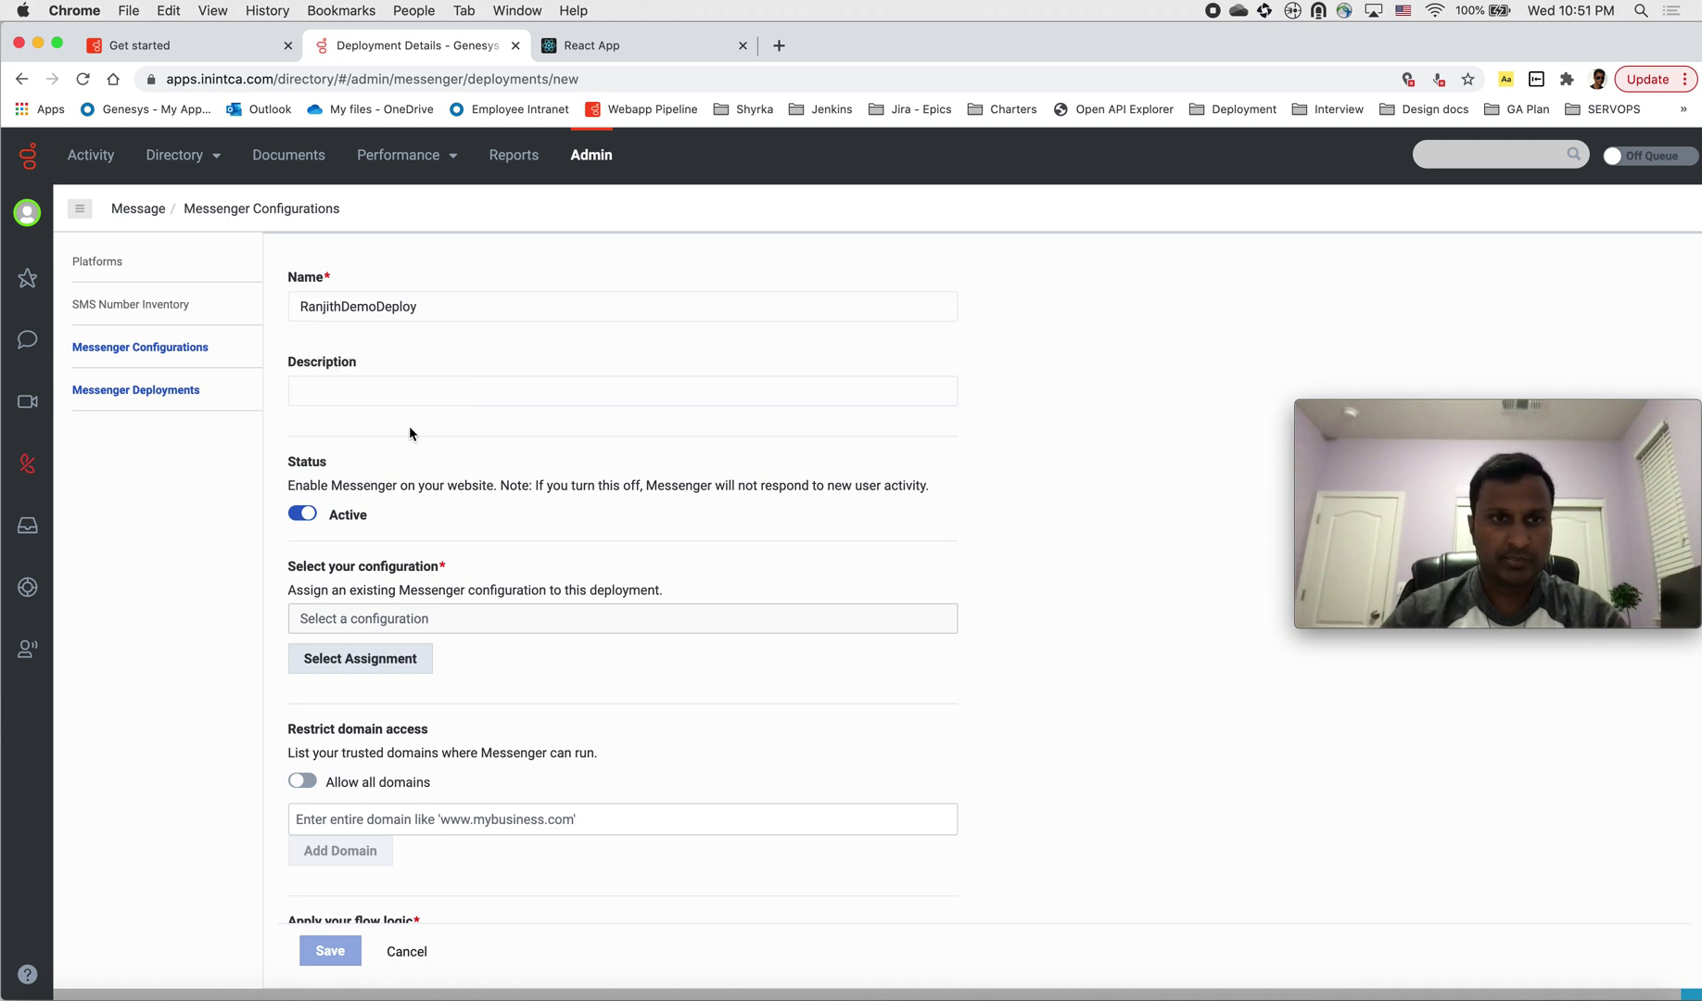
scroll(408, 426, "down", 1)
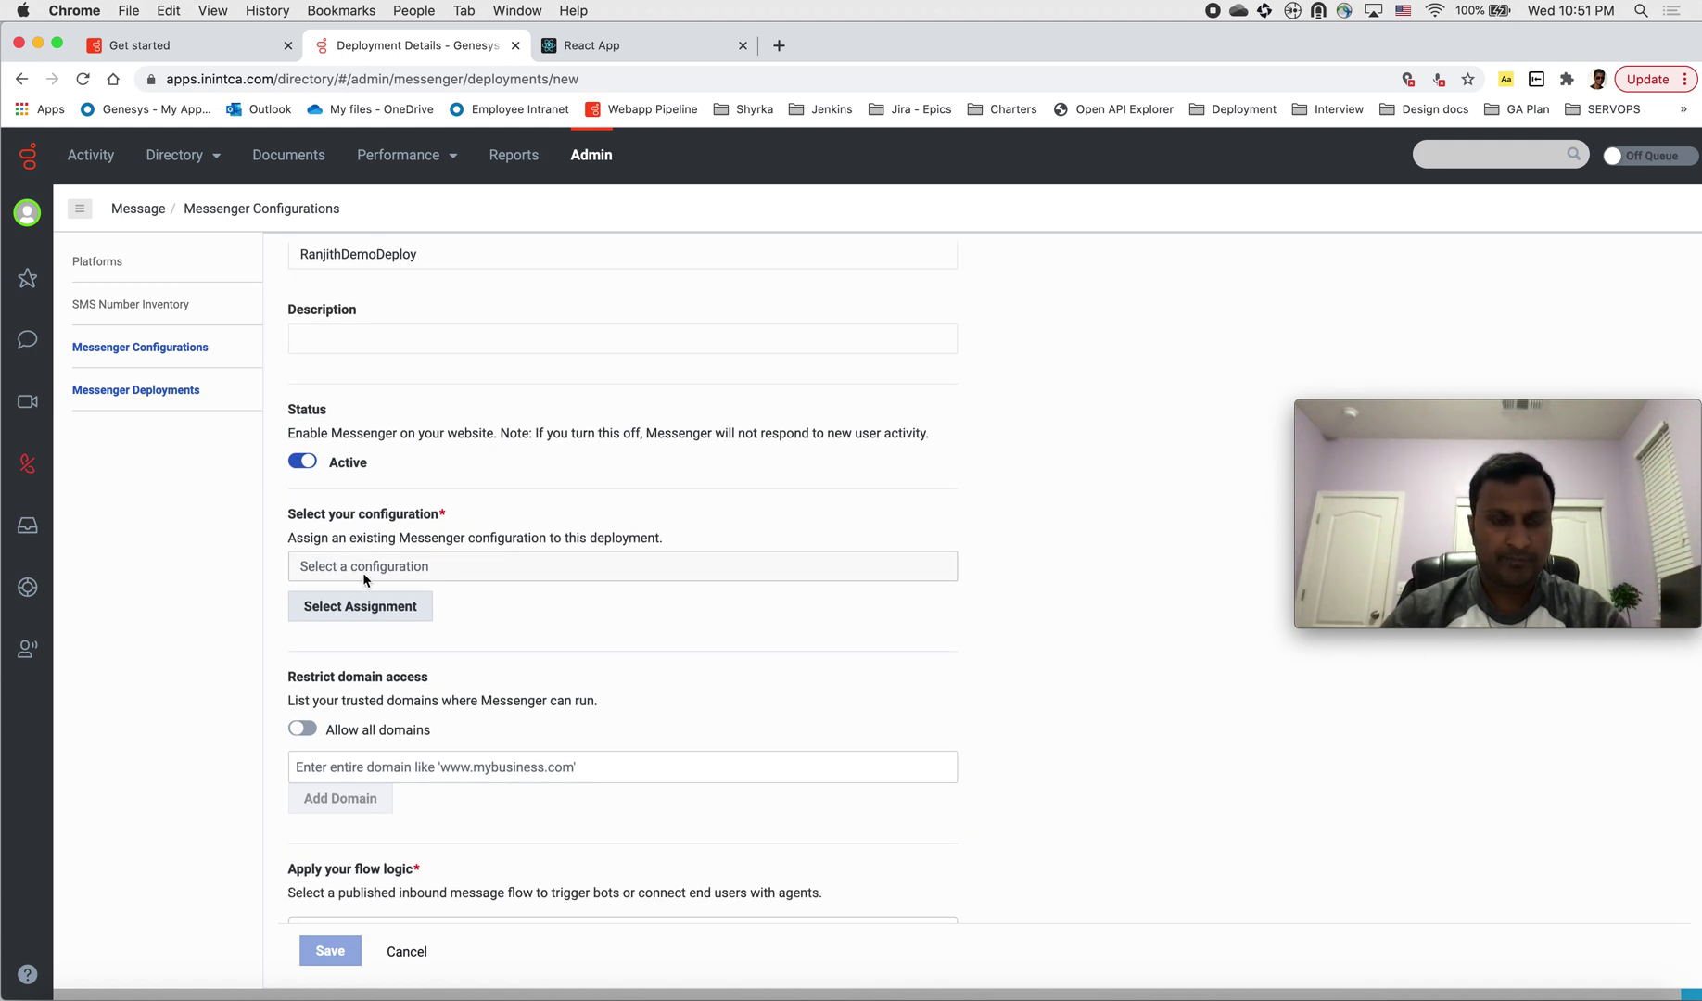
Step: Assign version 1 of the RanjithDemo configuration to the deployment
mouse_move(1568, 419)
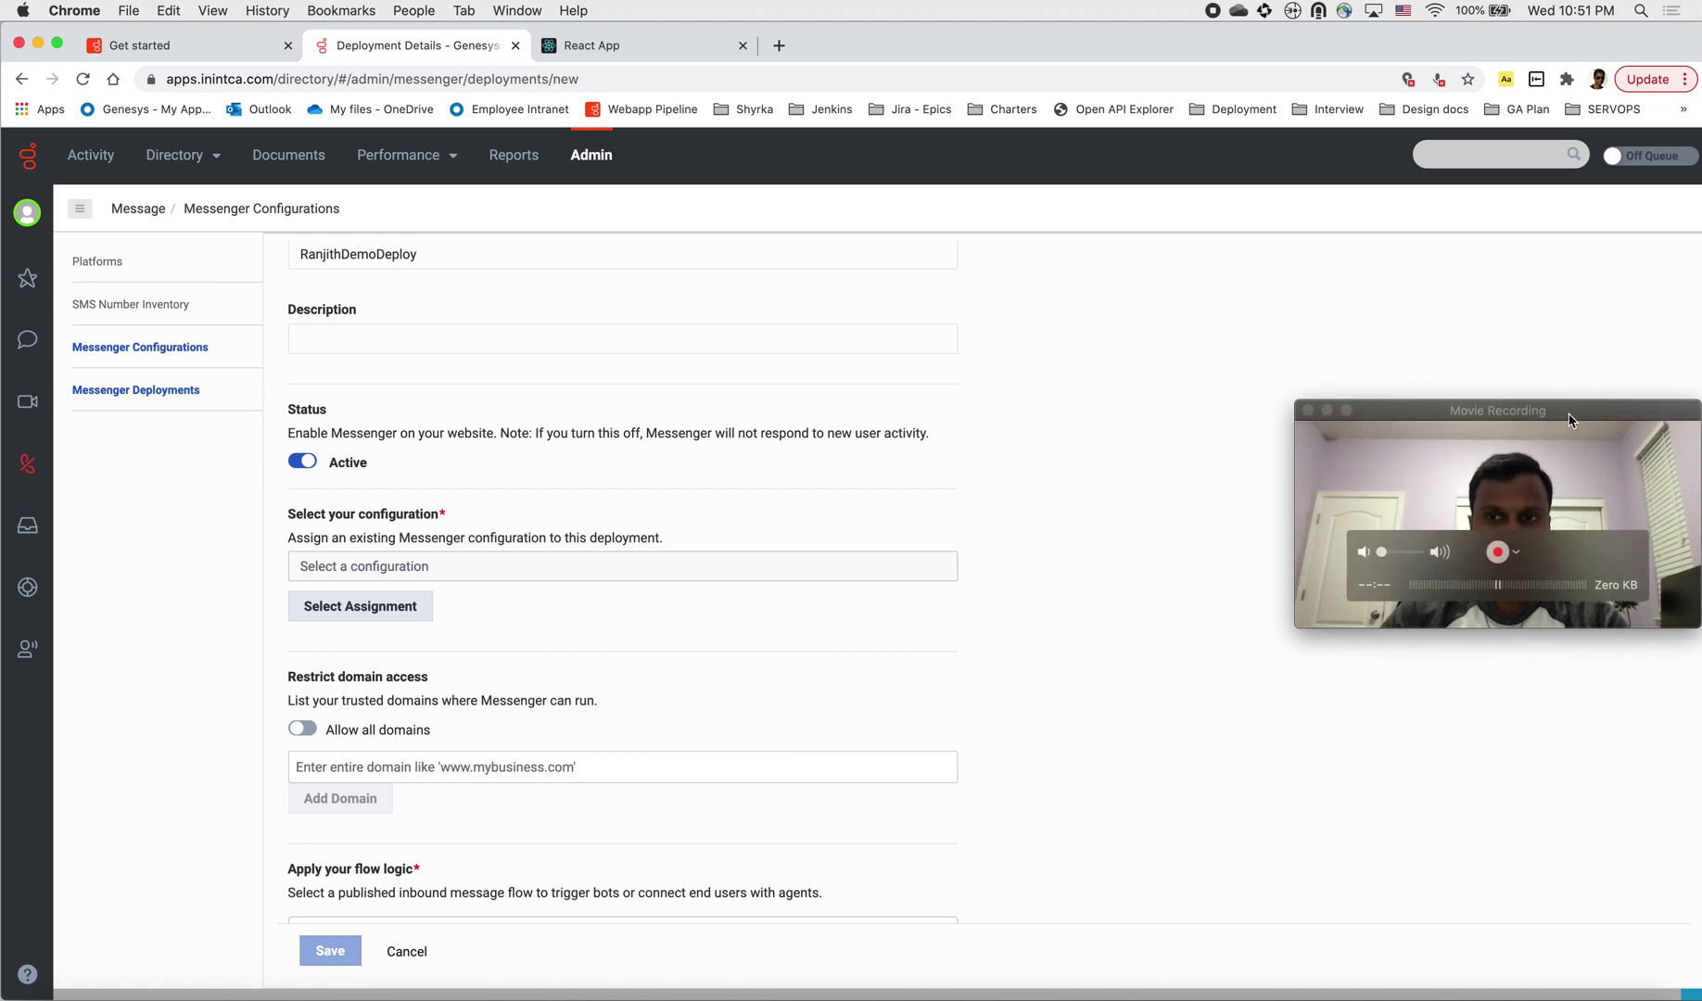
left_click_drag(1568, 419, 334, 196)
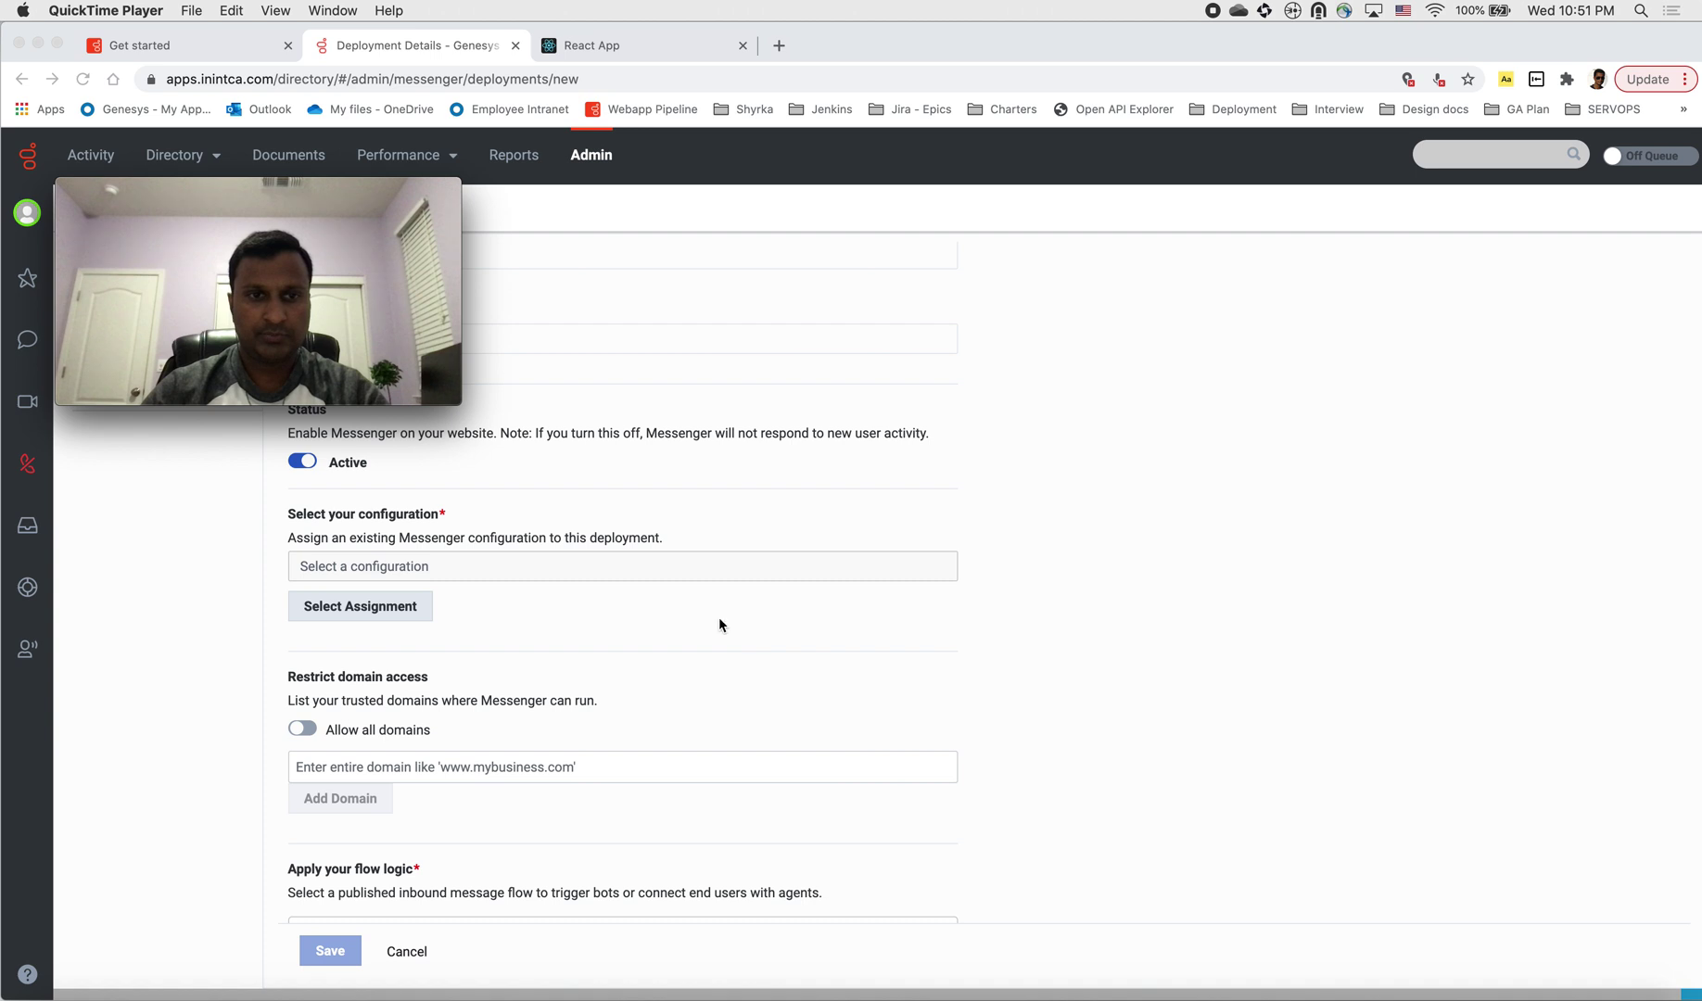
left_click(374, 617)
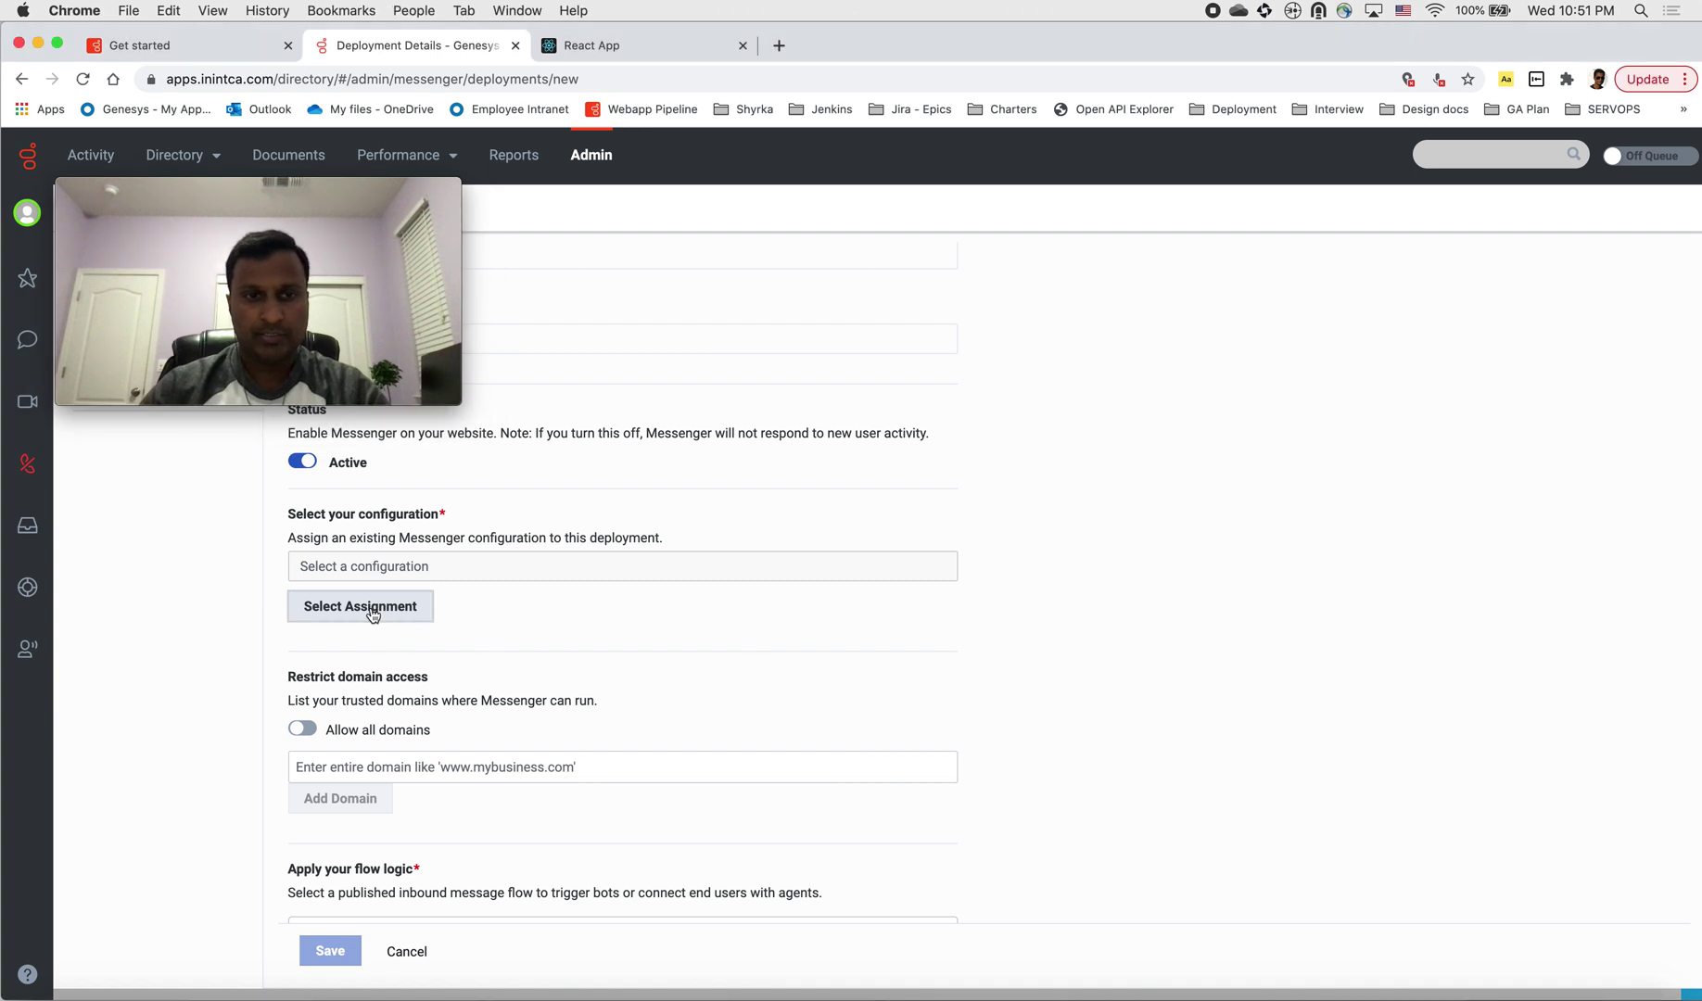
left_click(372, 616)
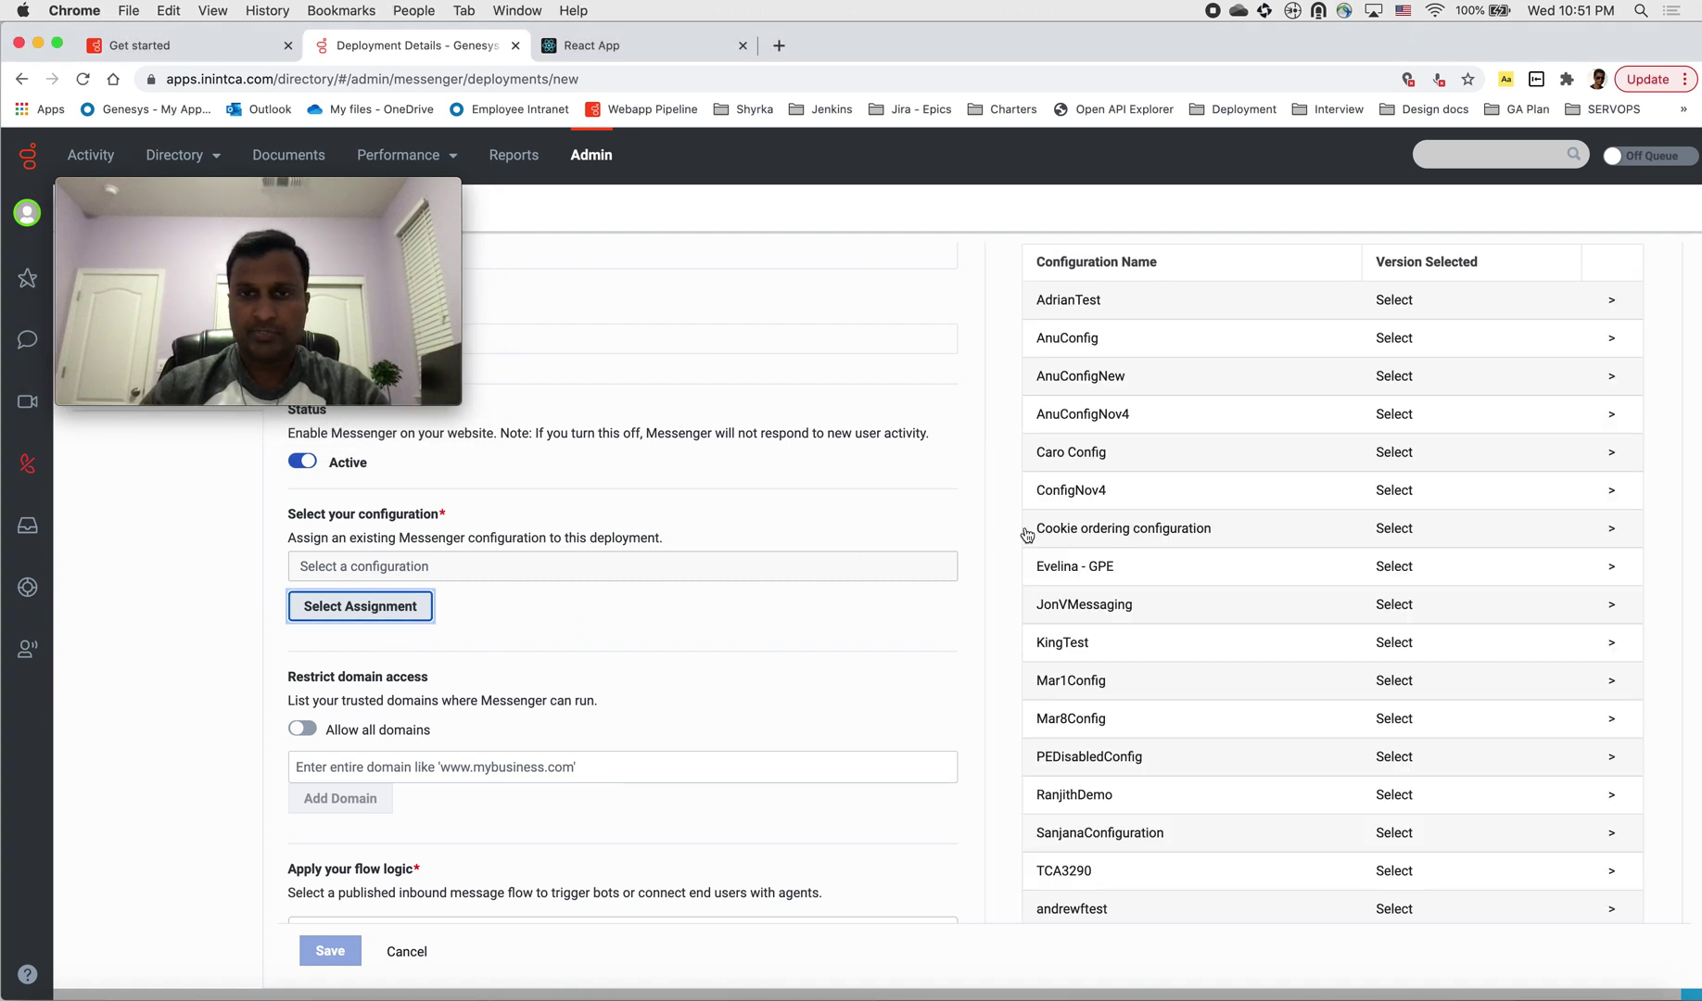
scroll(1184, 540, "down", 2)
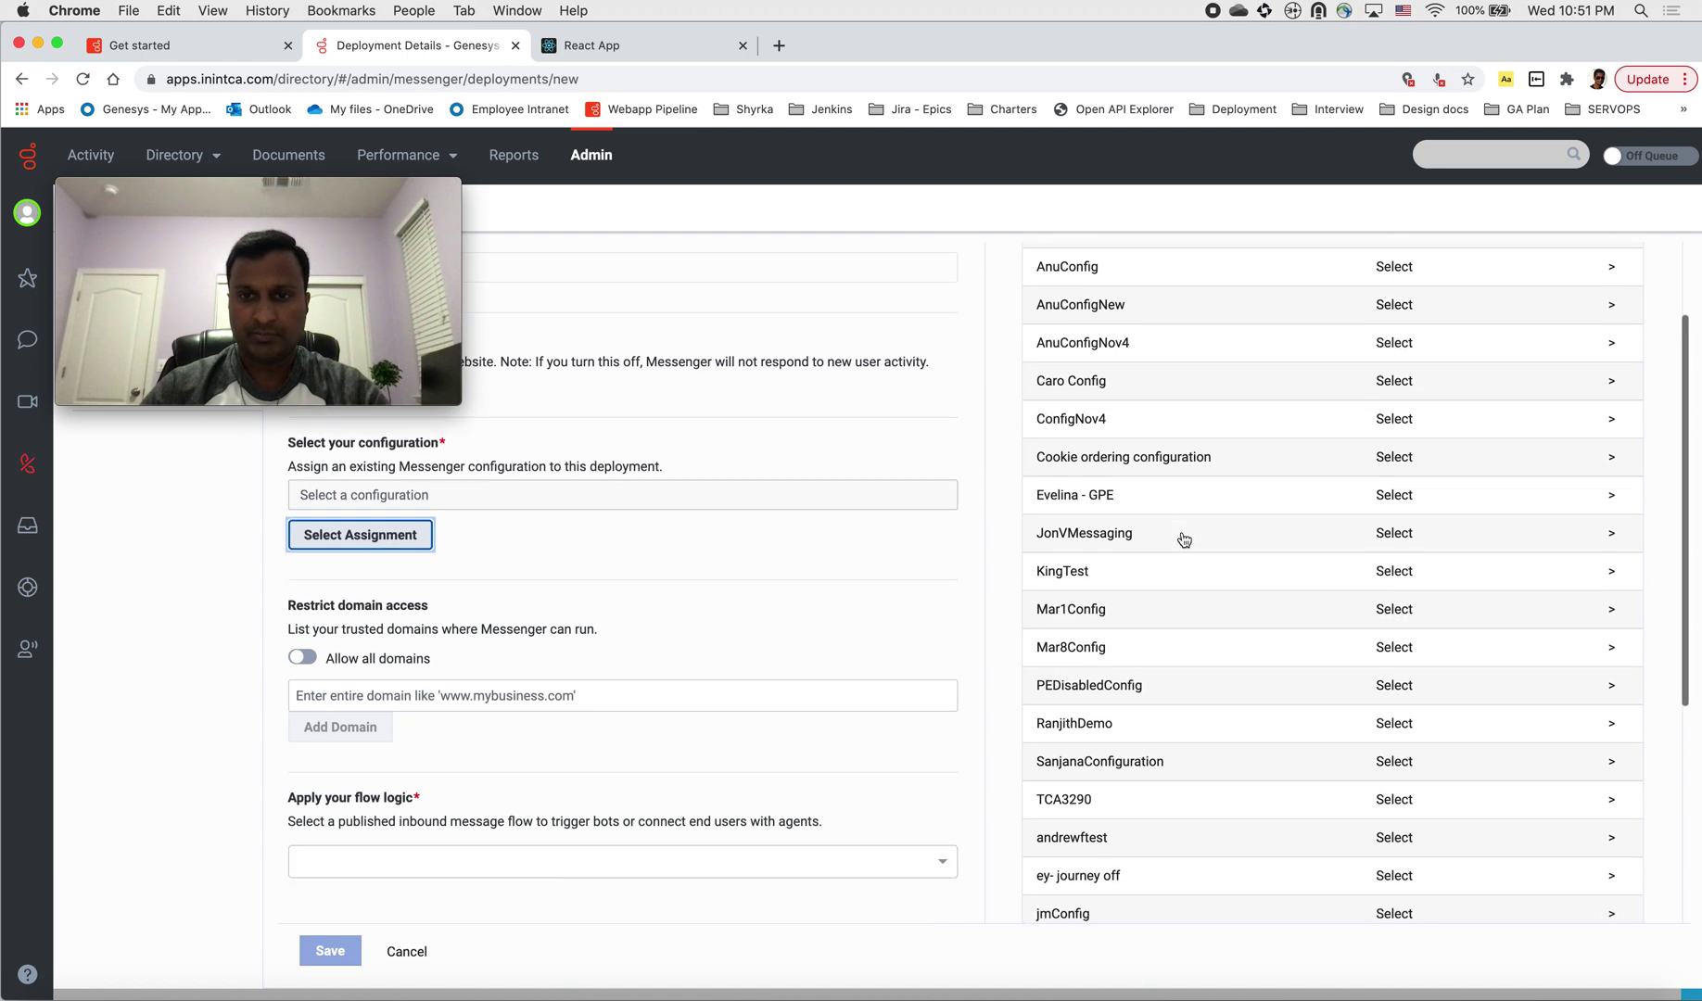
scroll(1183, 540, "down", 1)
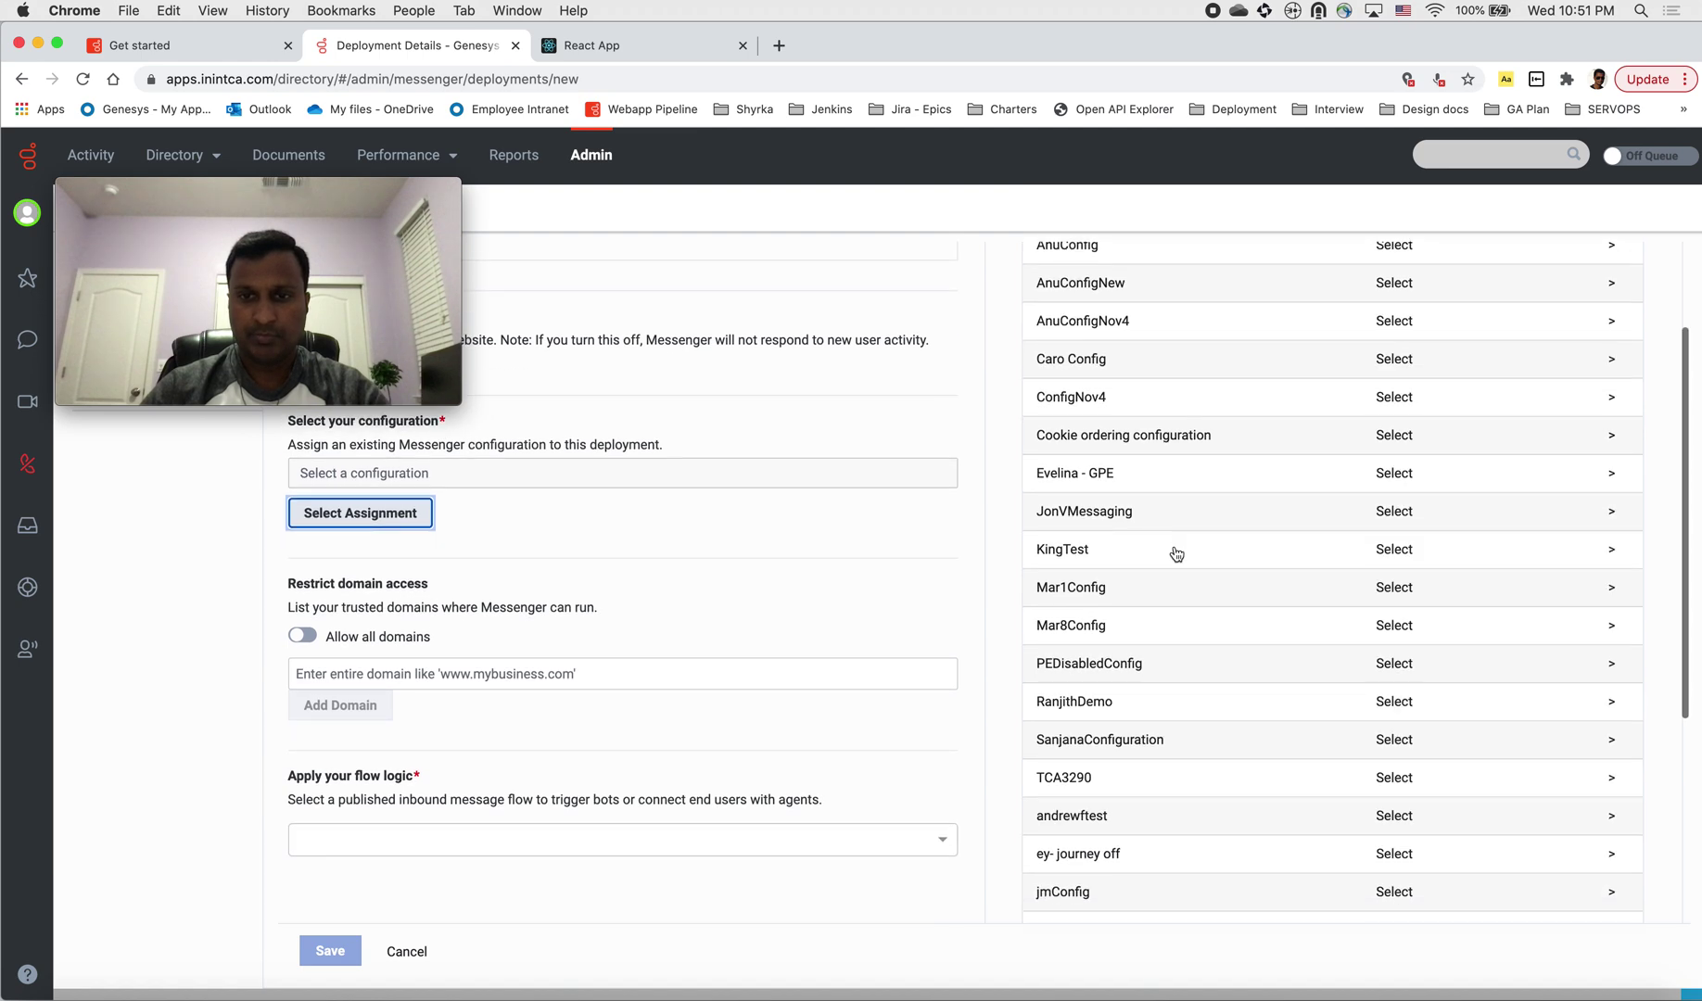
left_click(1083, 706)
scroll(1111, 297, "up", 2)
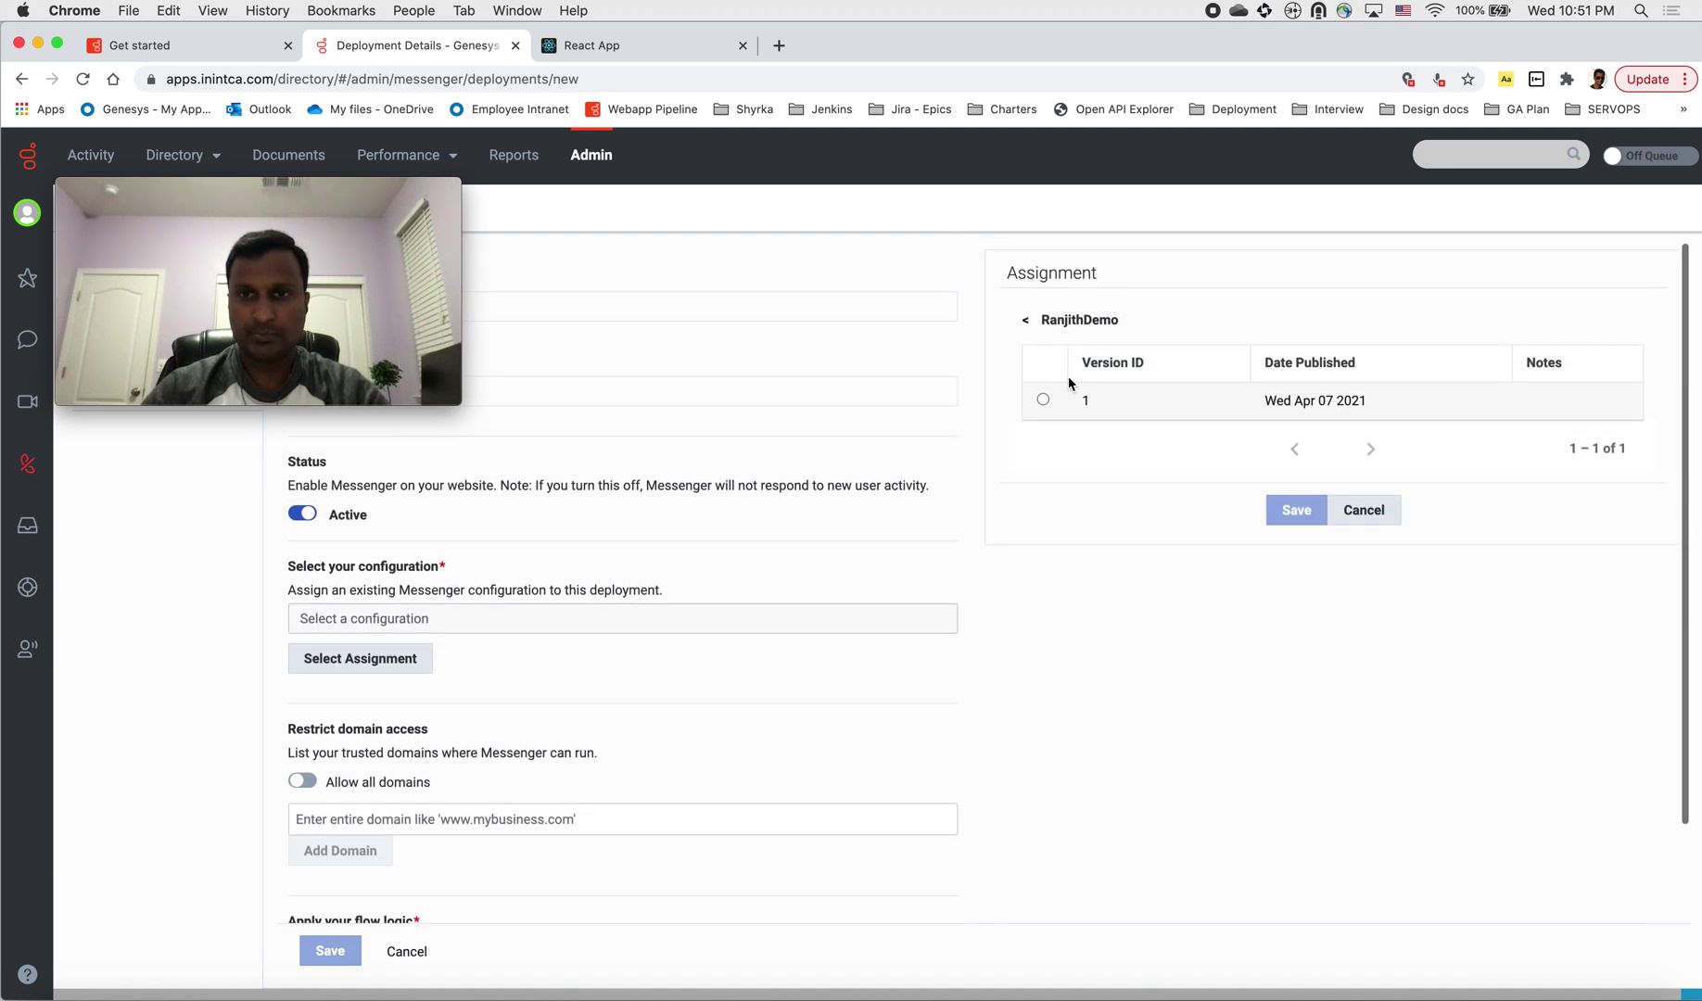
left_click(1043, 401)
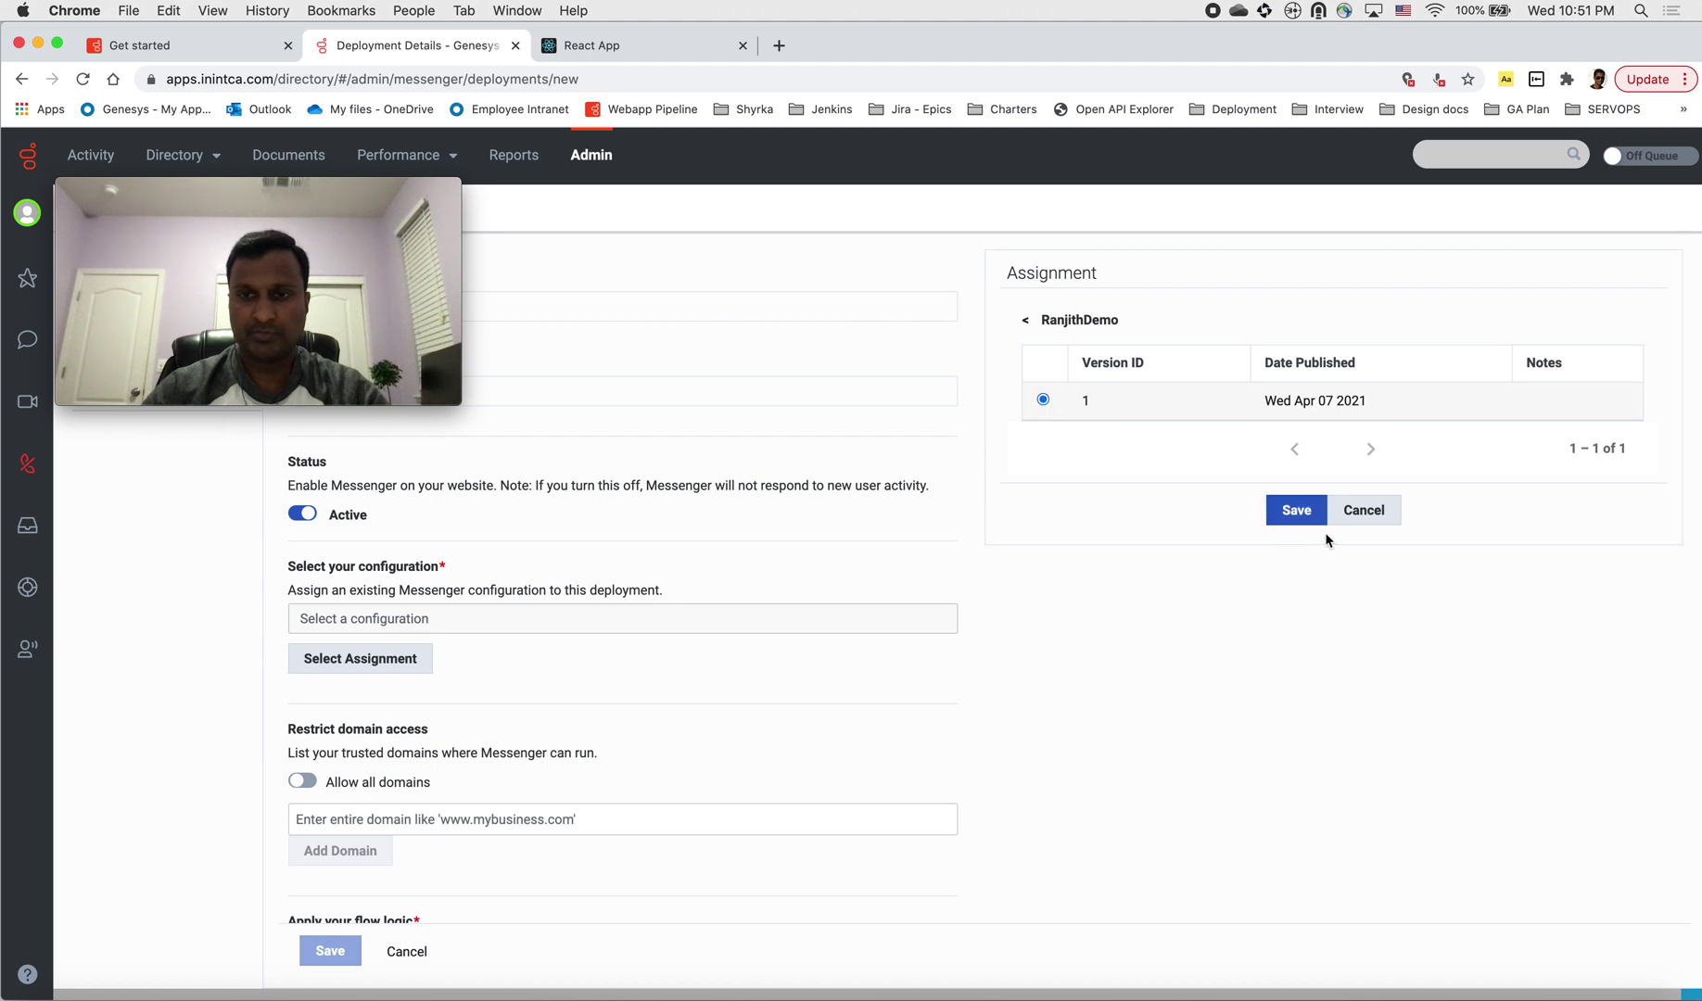
left_click(1298, 510)
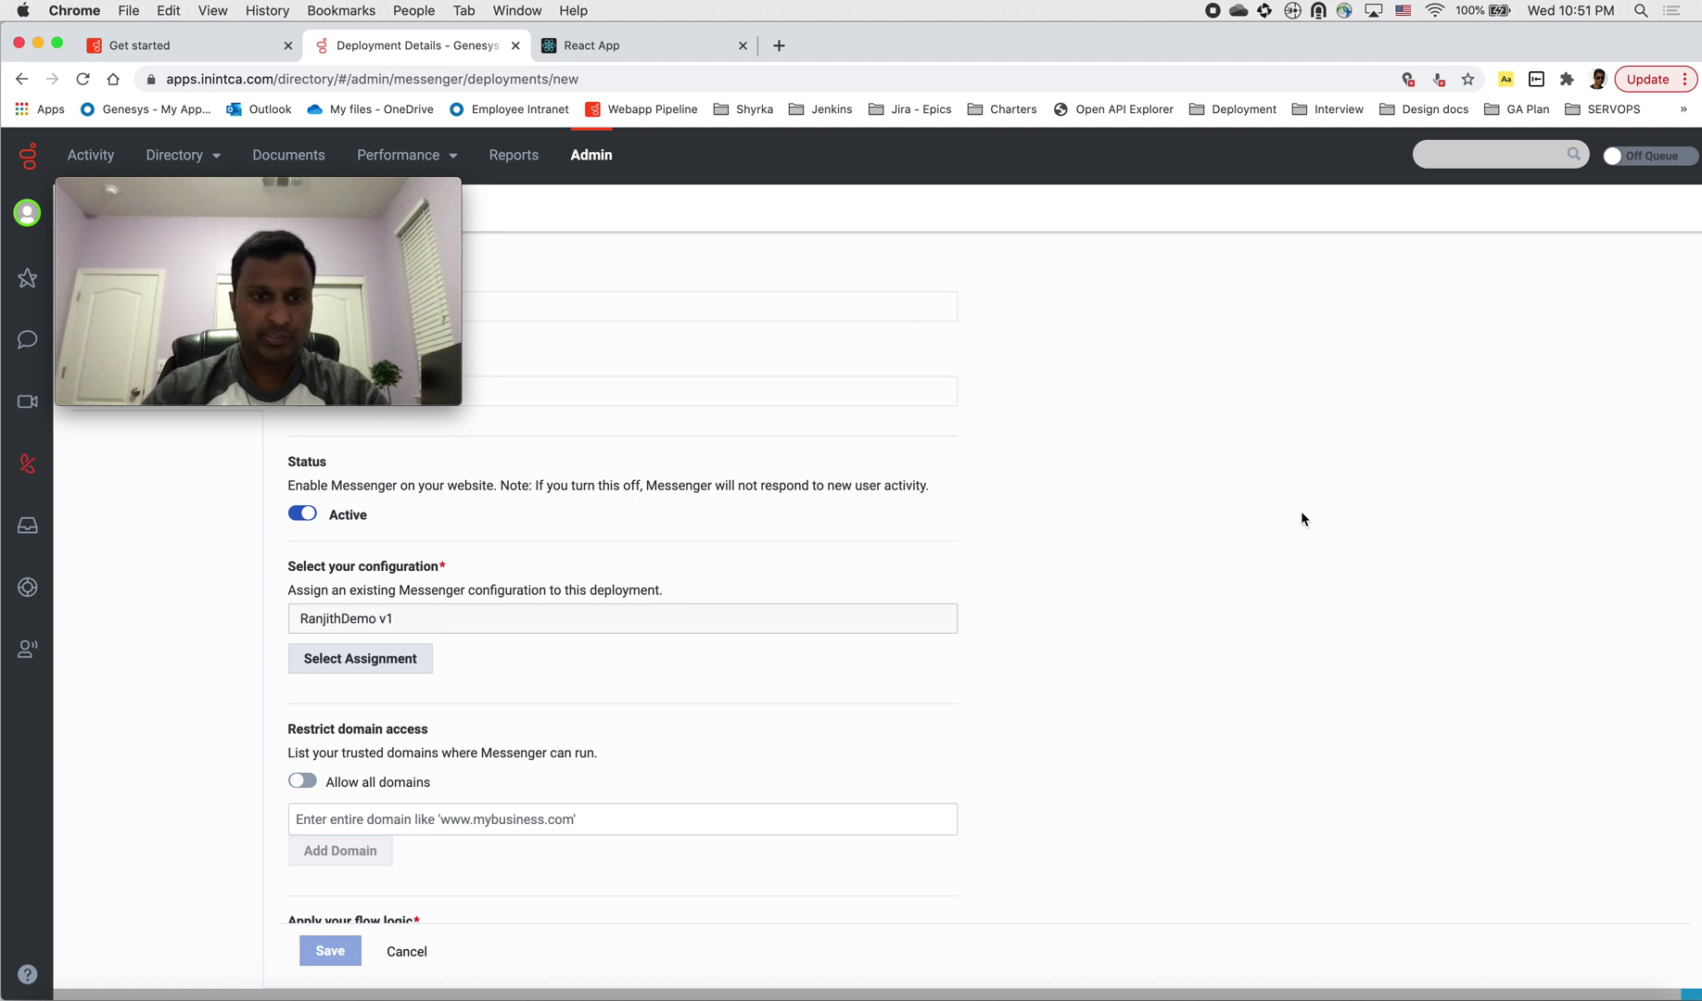
scroll(765, 711, "down", 2)
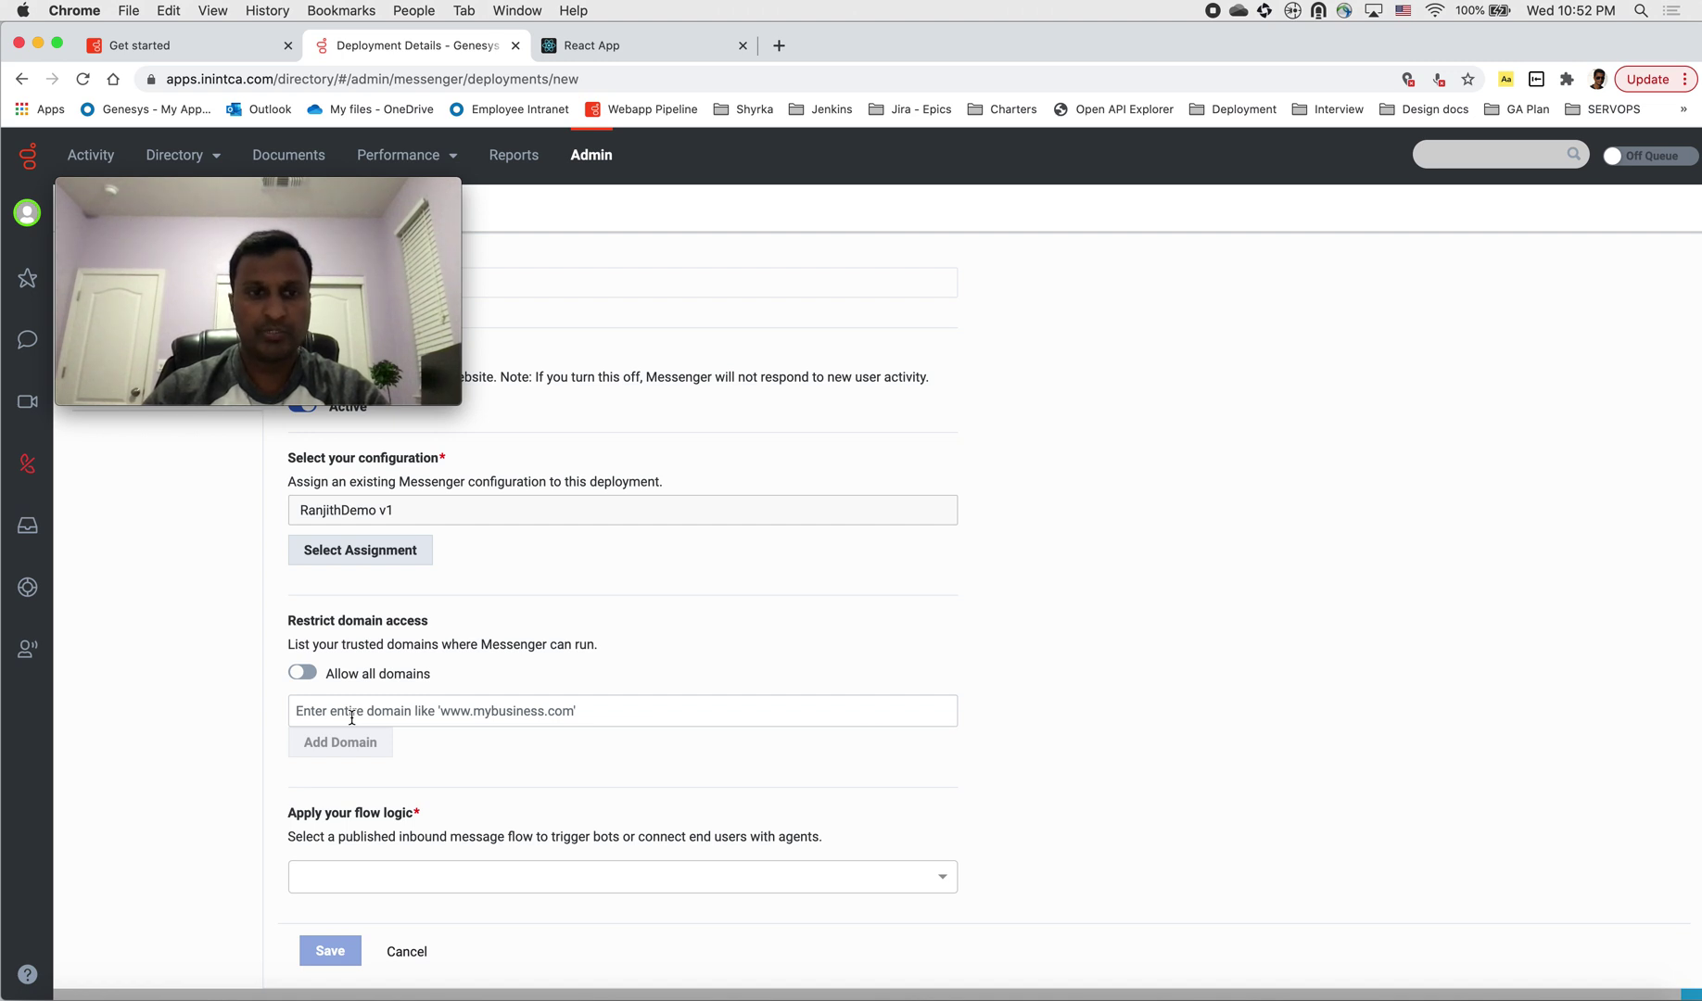
Step: Allow all domains, set WebMessagingFlow as the inbound flow, and save RanjithDemoDeploy
left_click(304, 674)
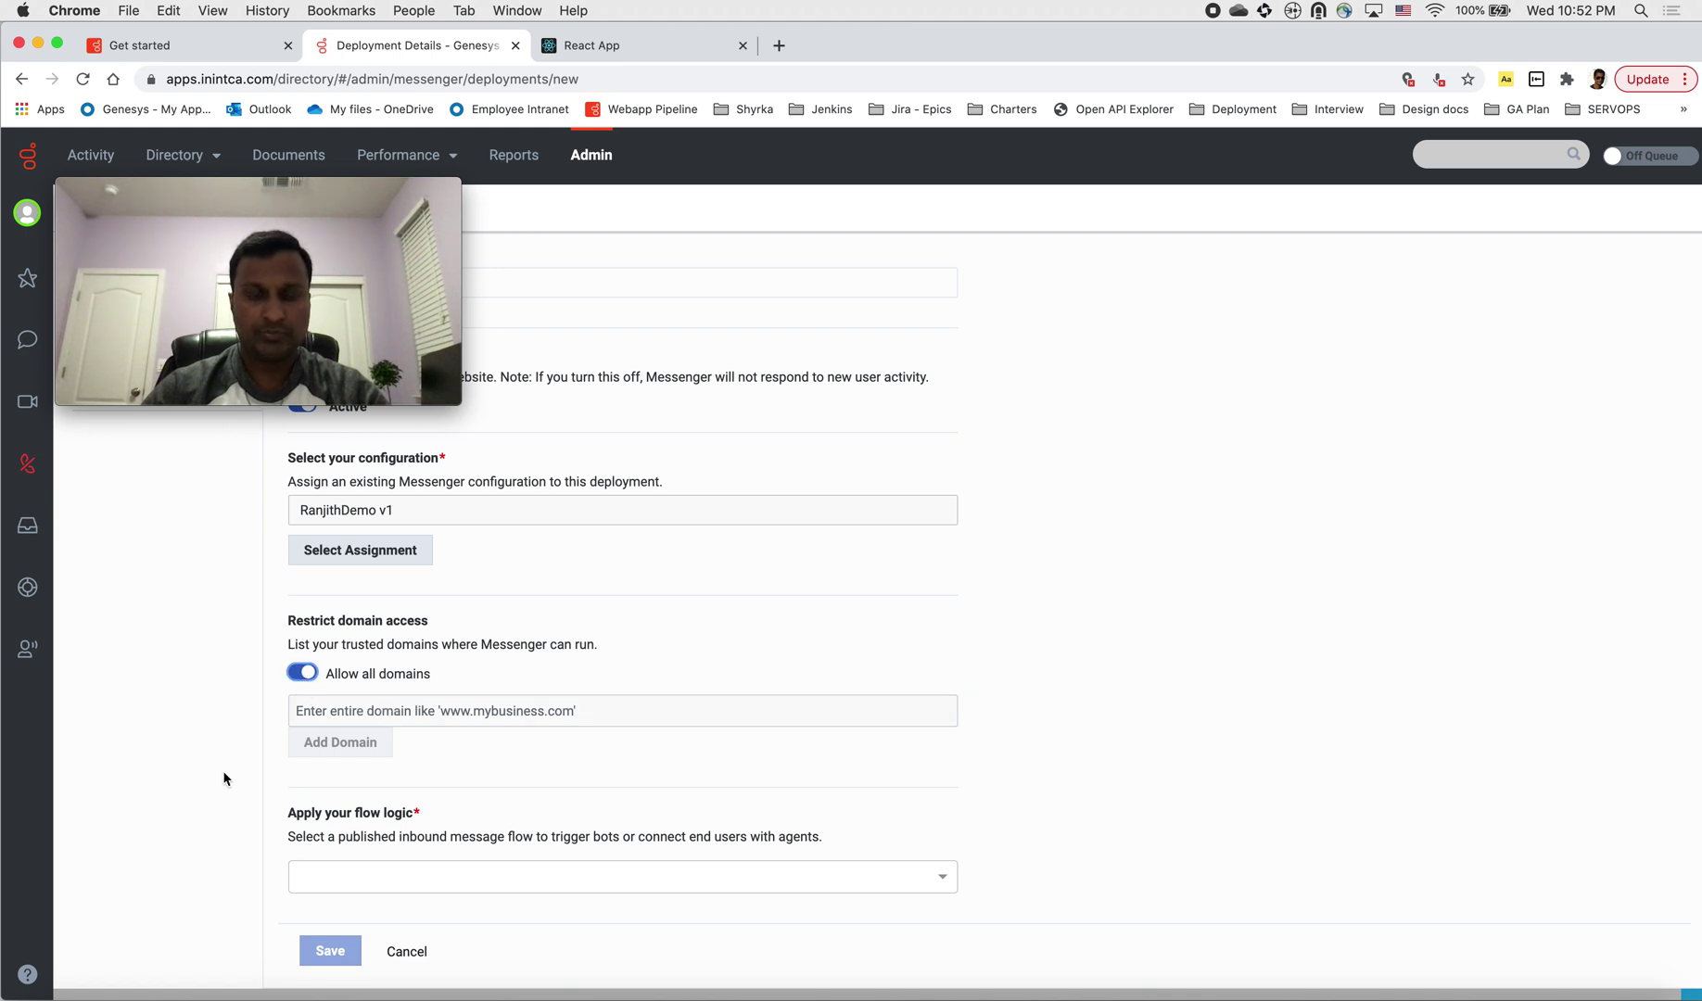
left_click(417, 881)
scroll(491, 828, "down", 3)
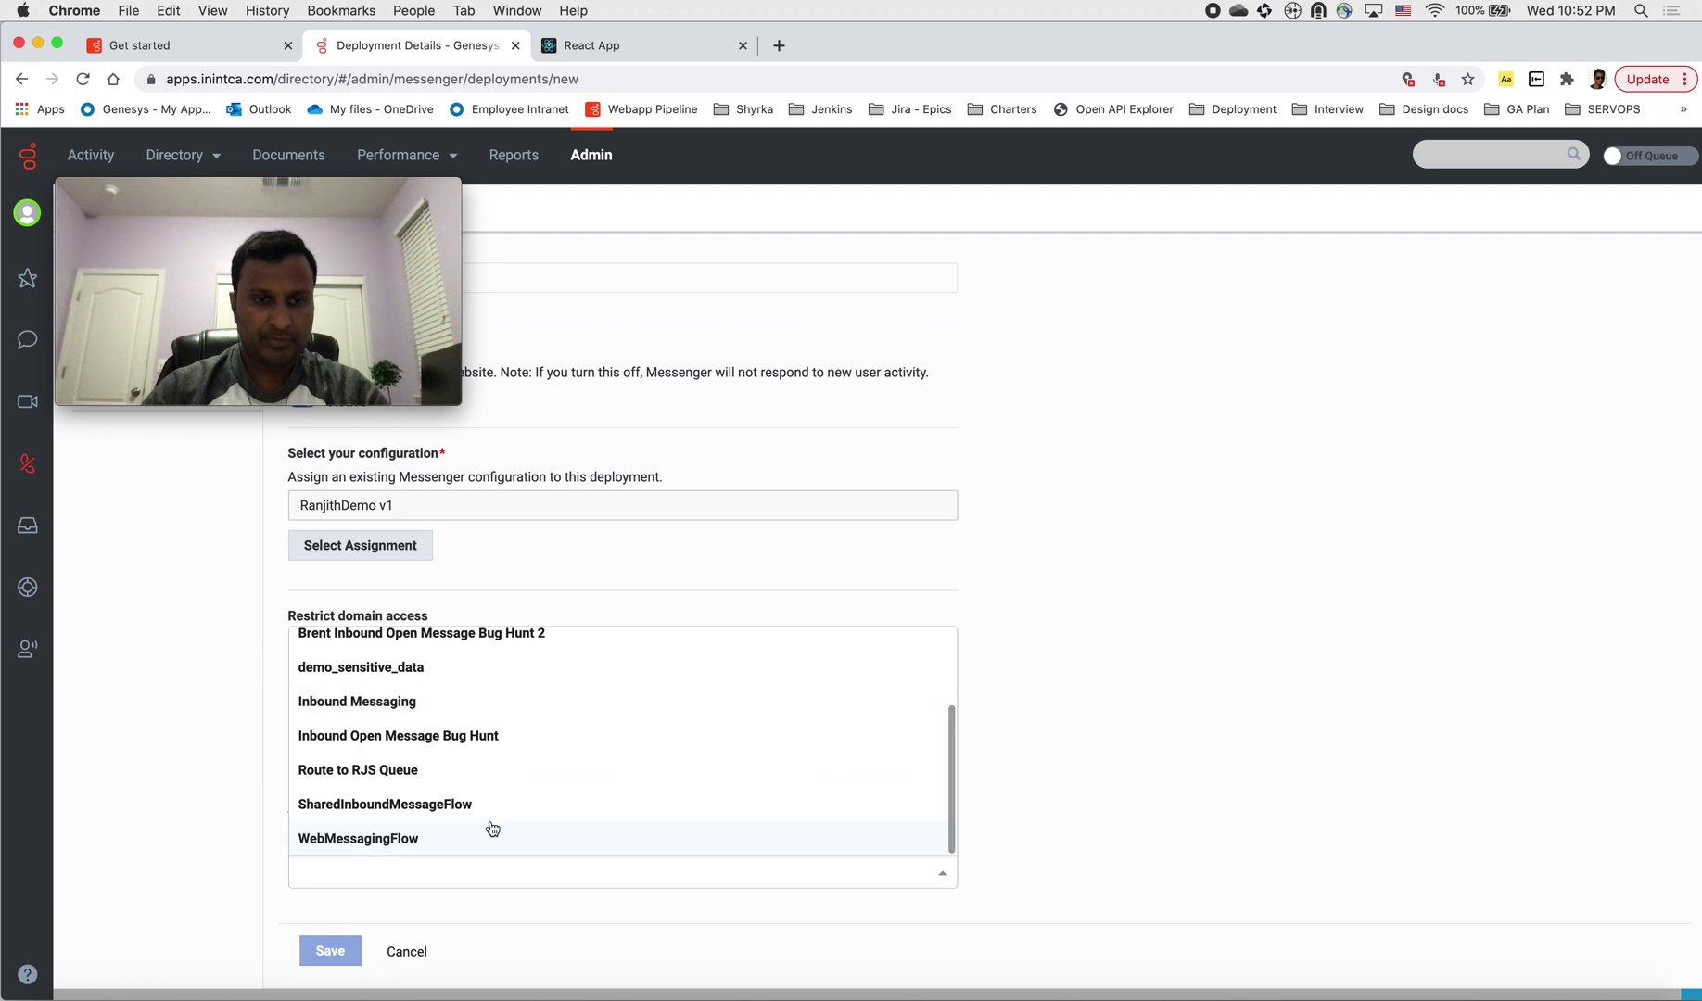
left_click(431, 838)
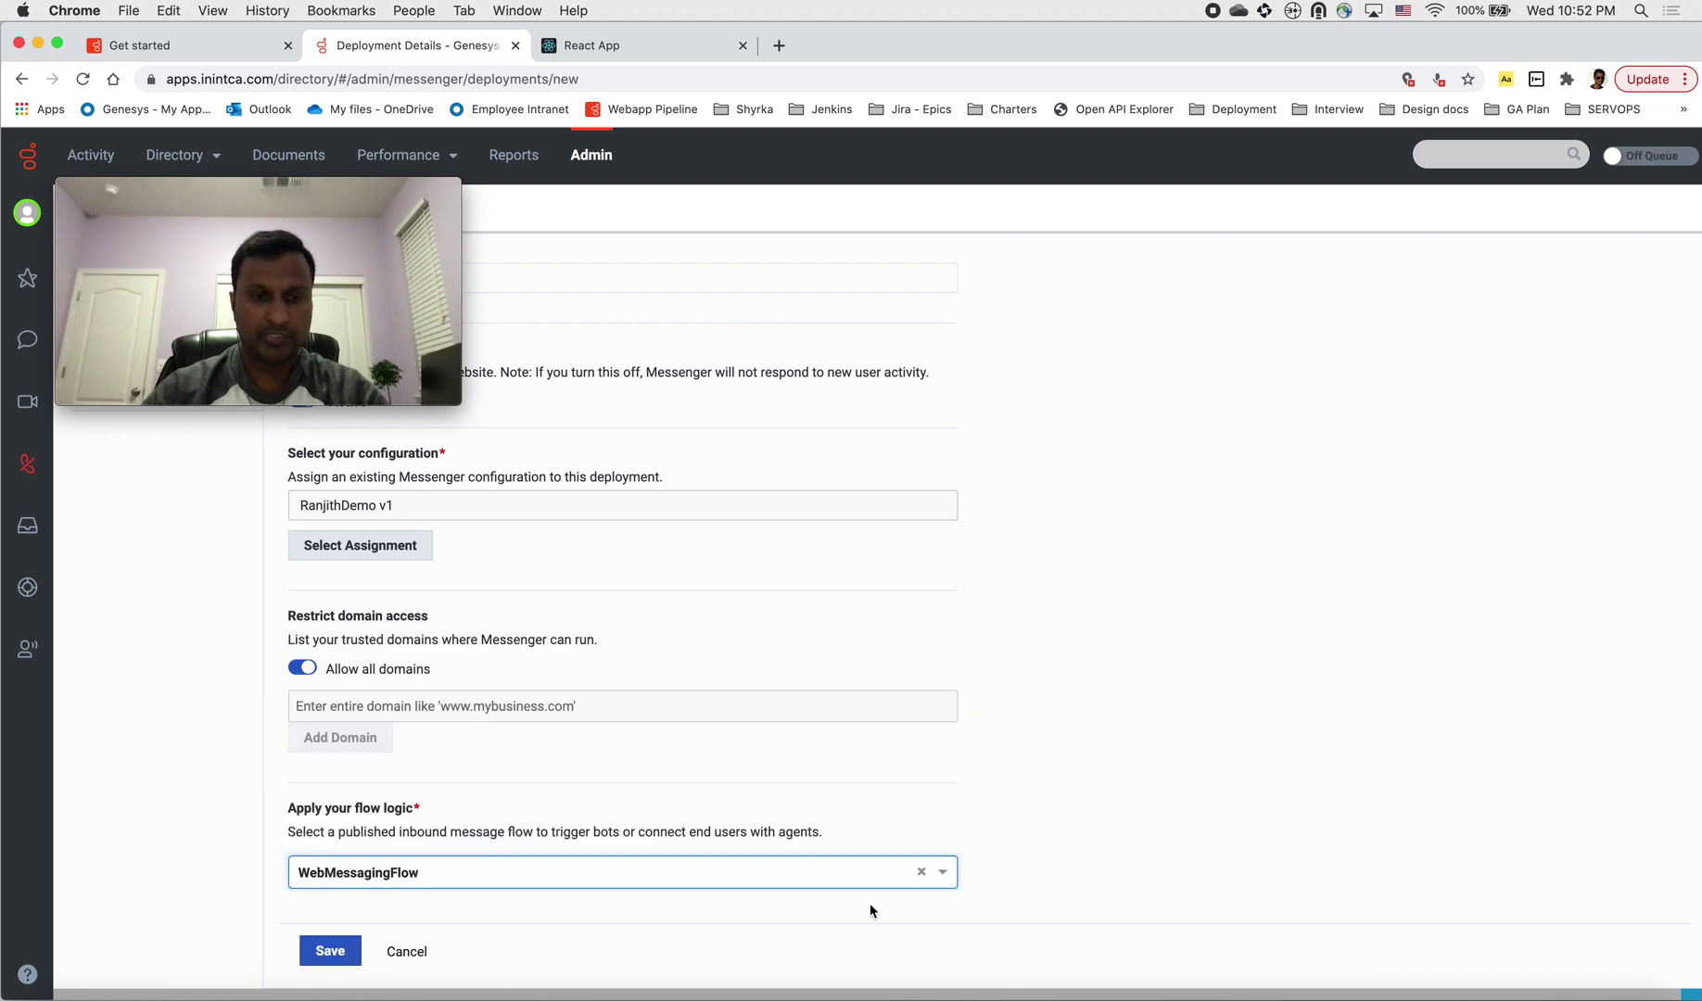
left_click(352, 954)
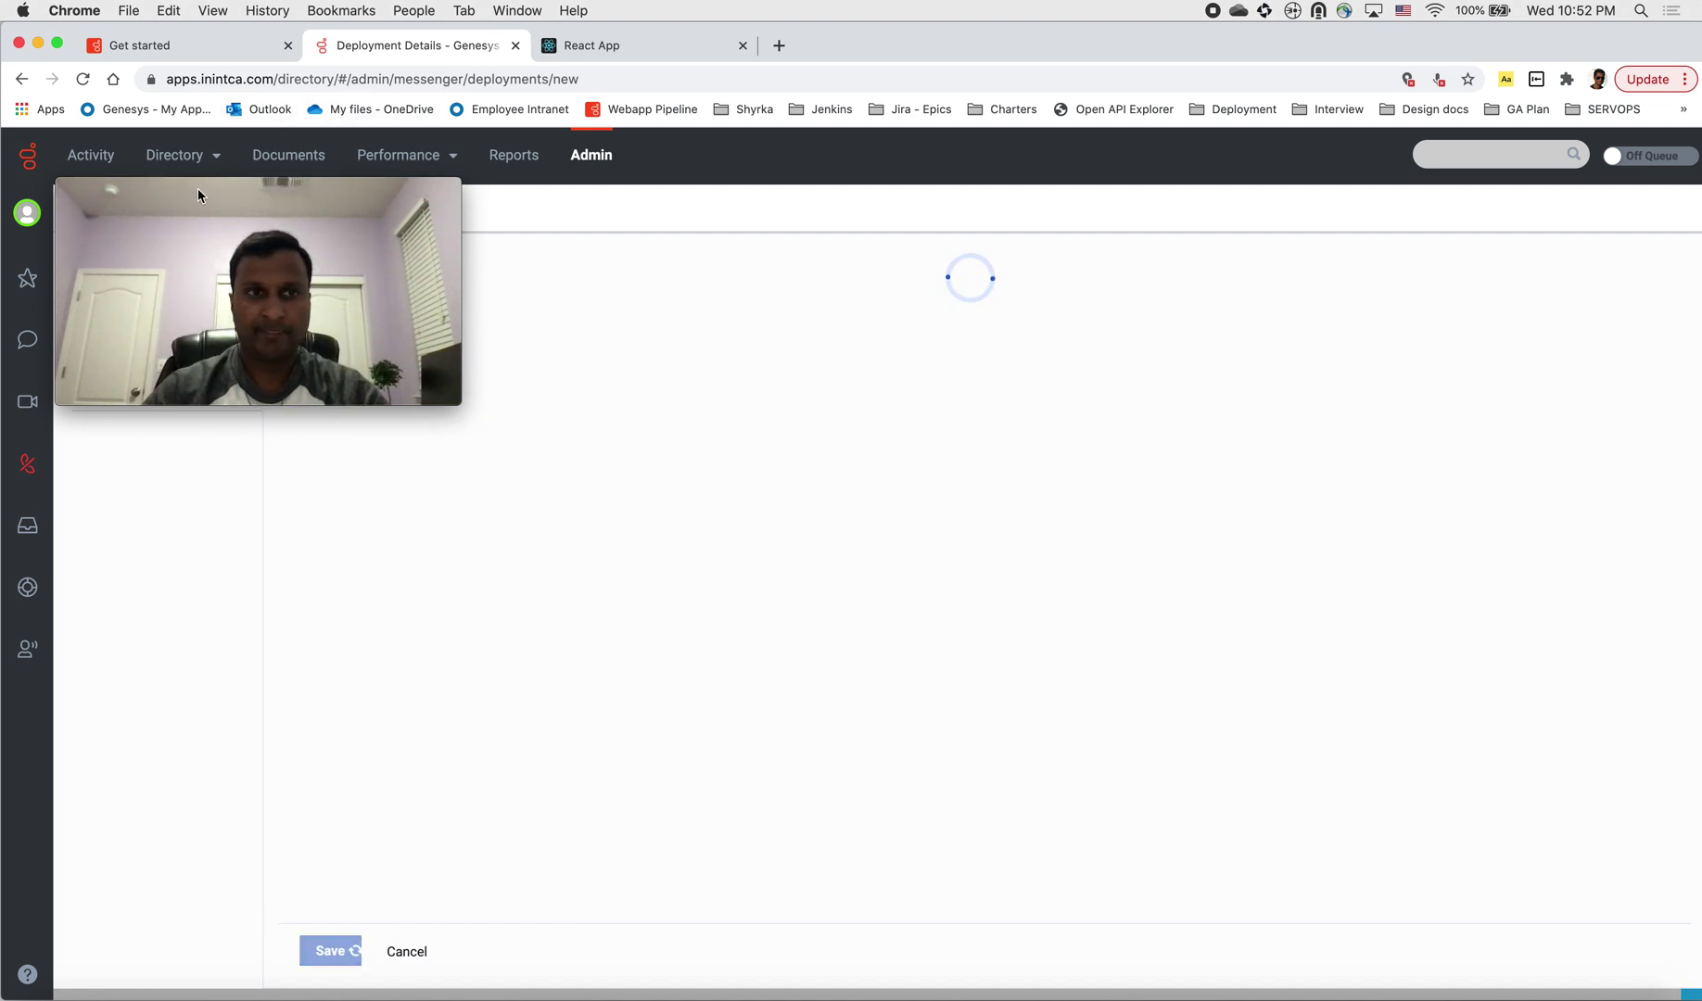
left_click_drag(196, 189, 1429, 413)
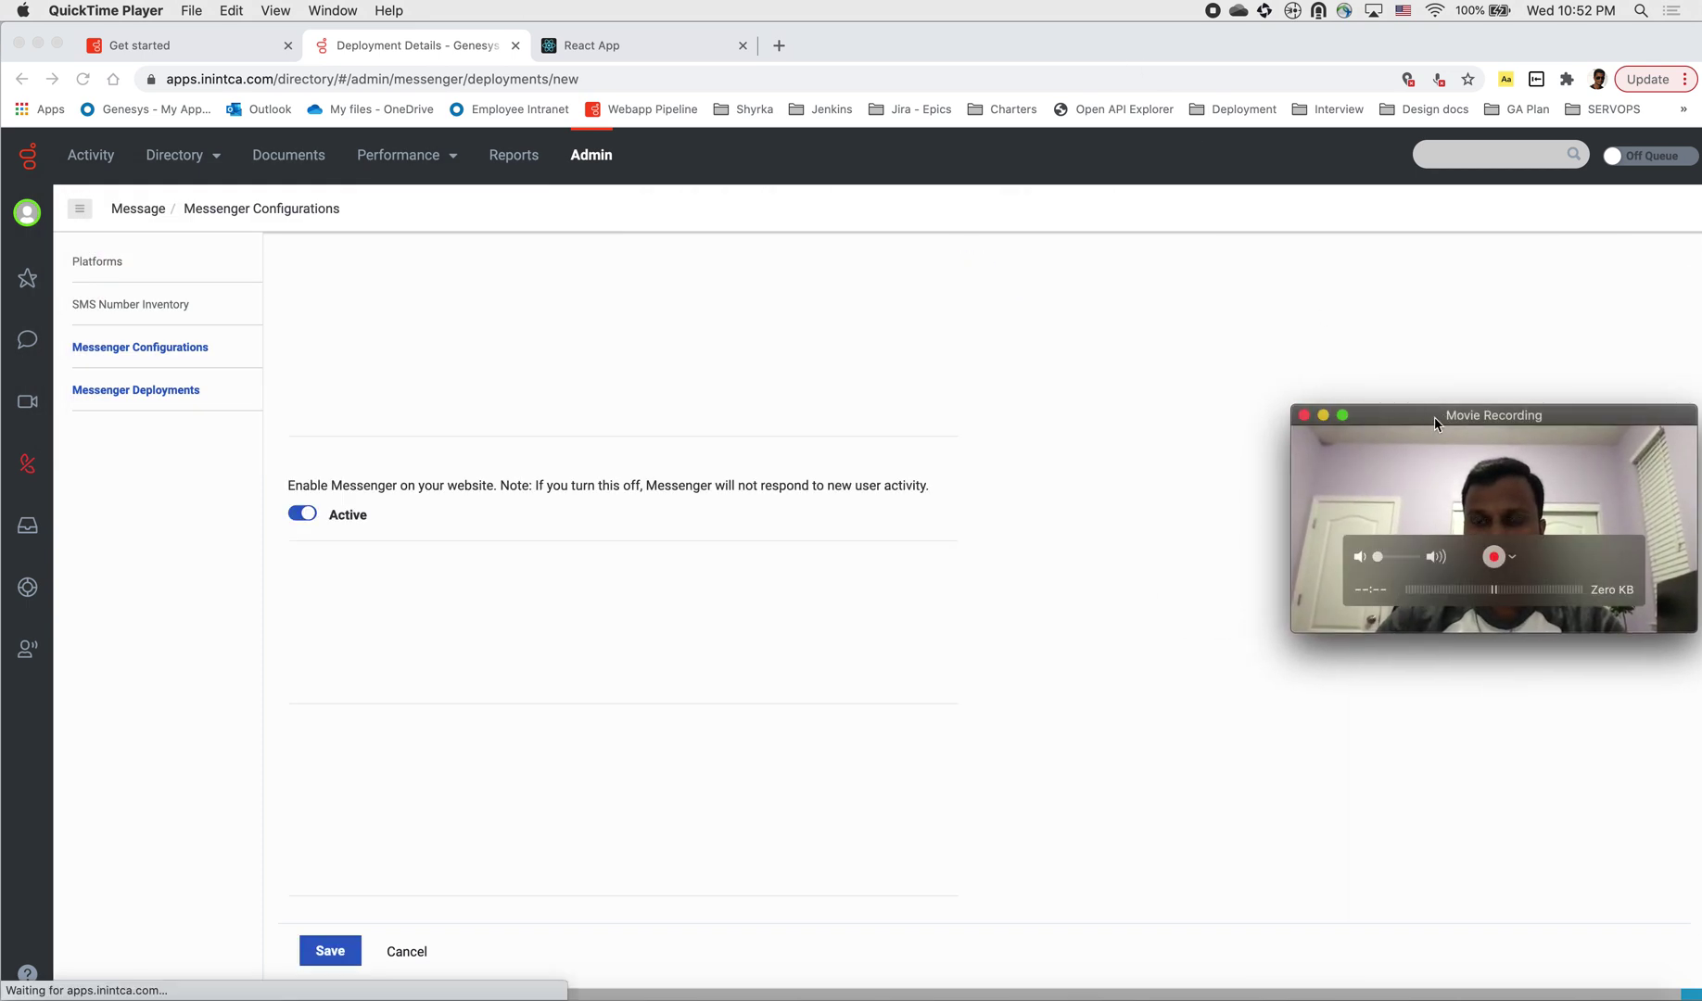
left_click(1392, 344)
left_click(1414, 432)
Step: Copy the deployment's Messenger snippet from the Deploy your snippet section to the clipboard
left_click(1135, 756)
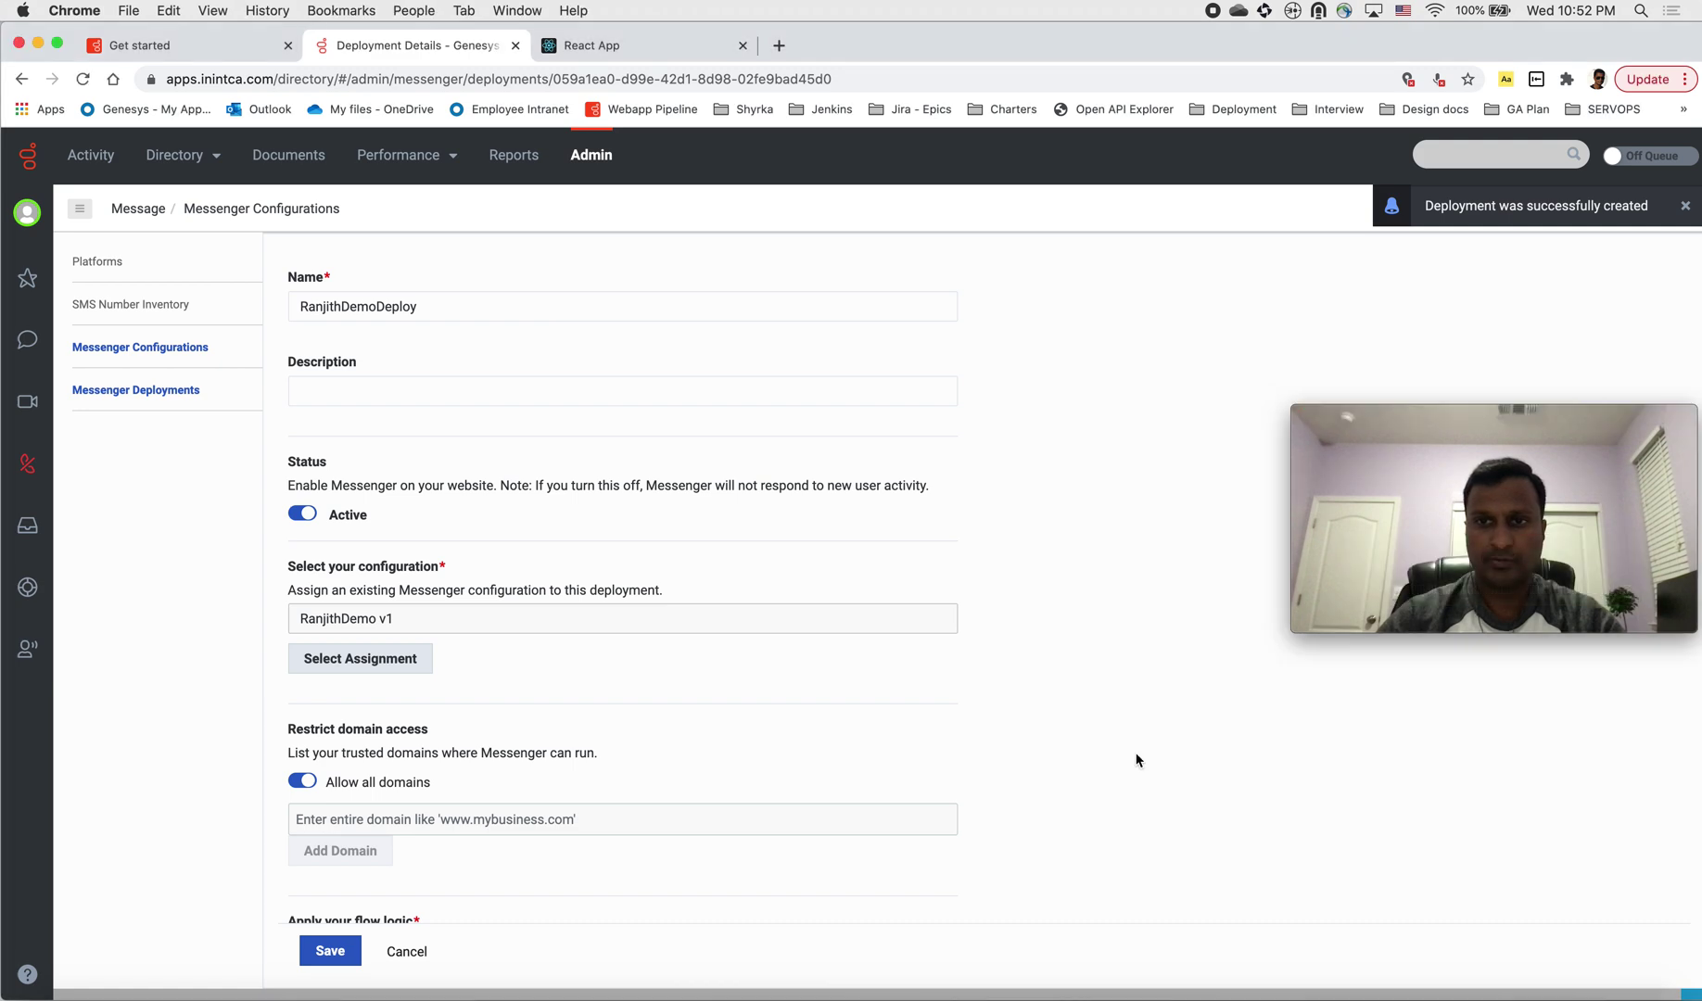
scroll(710, 853, "down", 3)
scroll(712, 861, "down", 2)
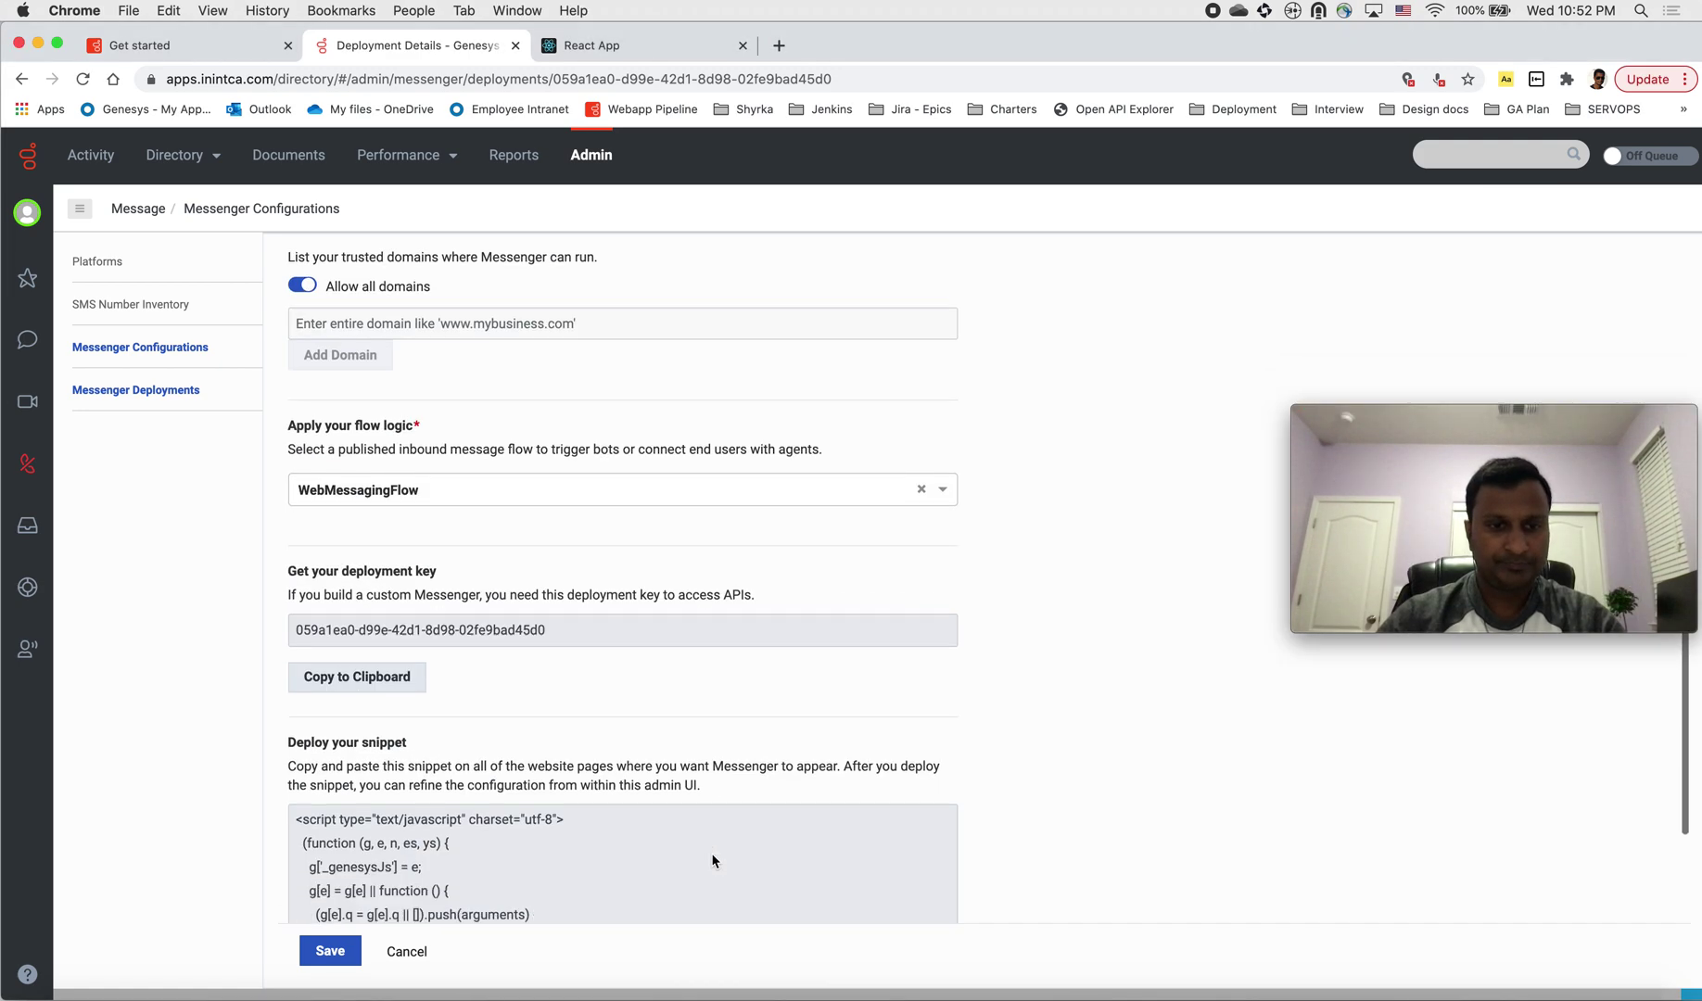
scroll(316, 542, "up", 4)
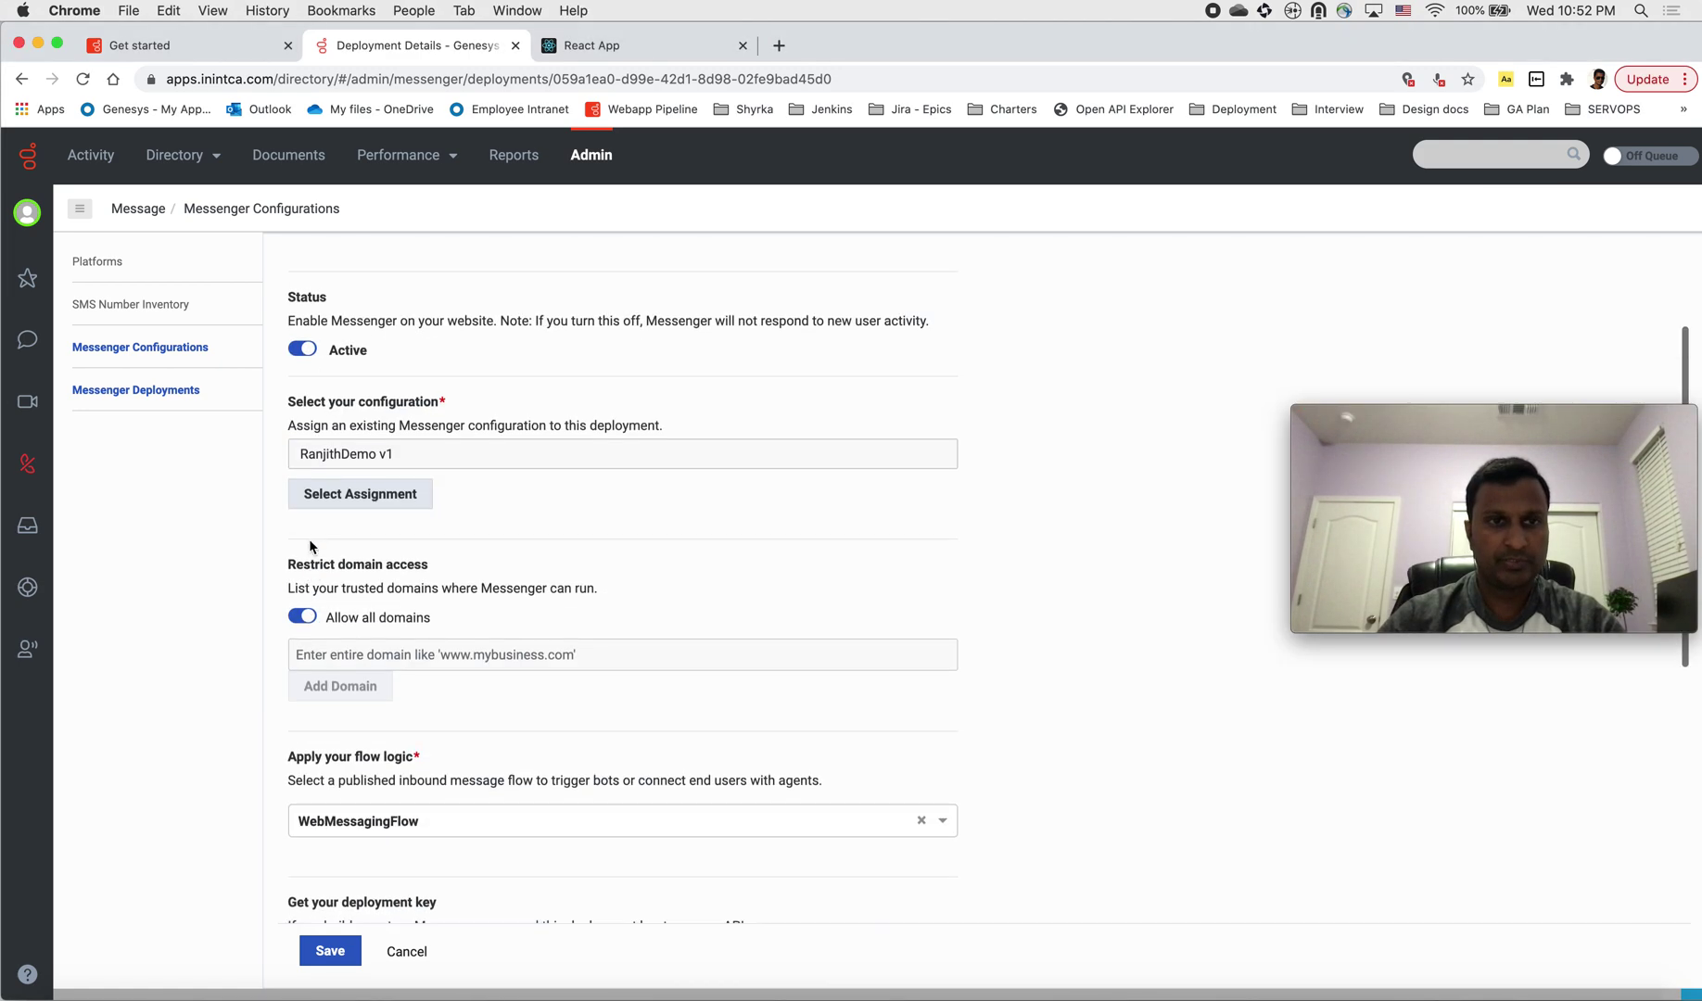
scroll(587, 603, "down", 5)
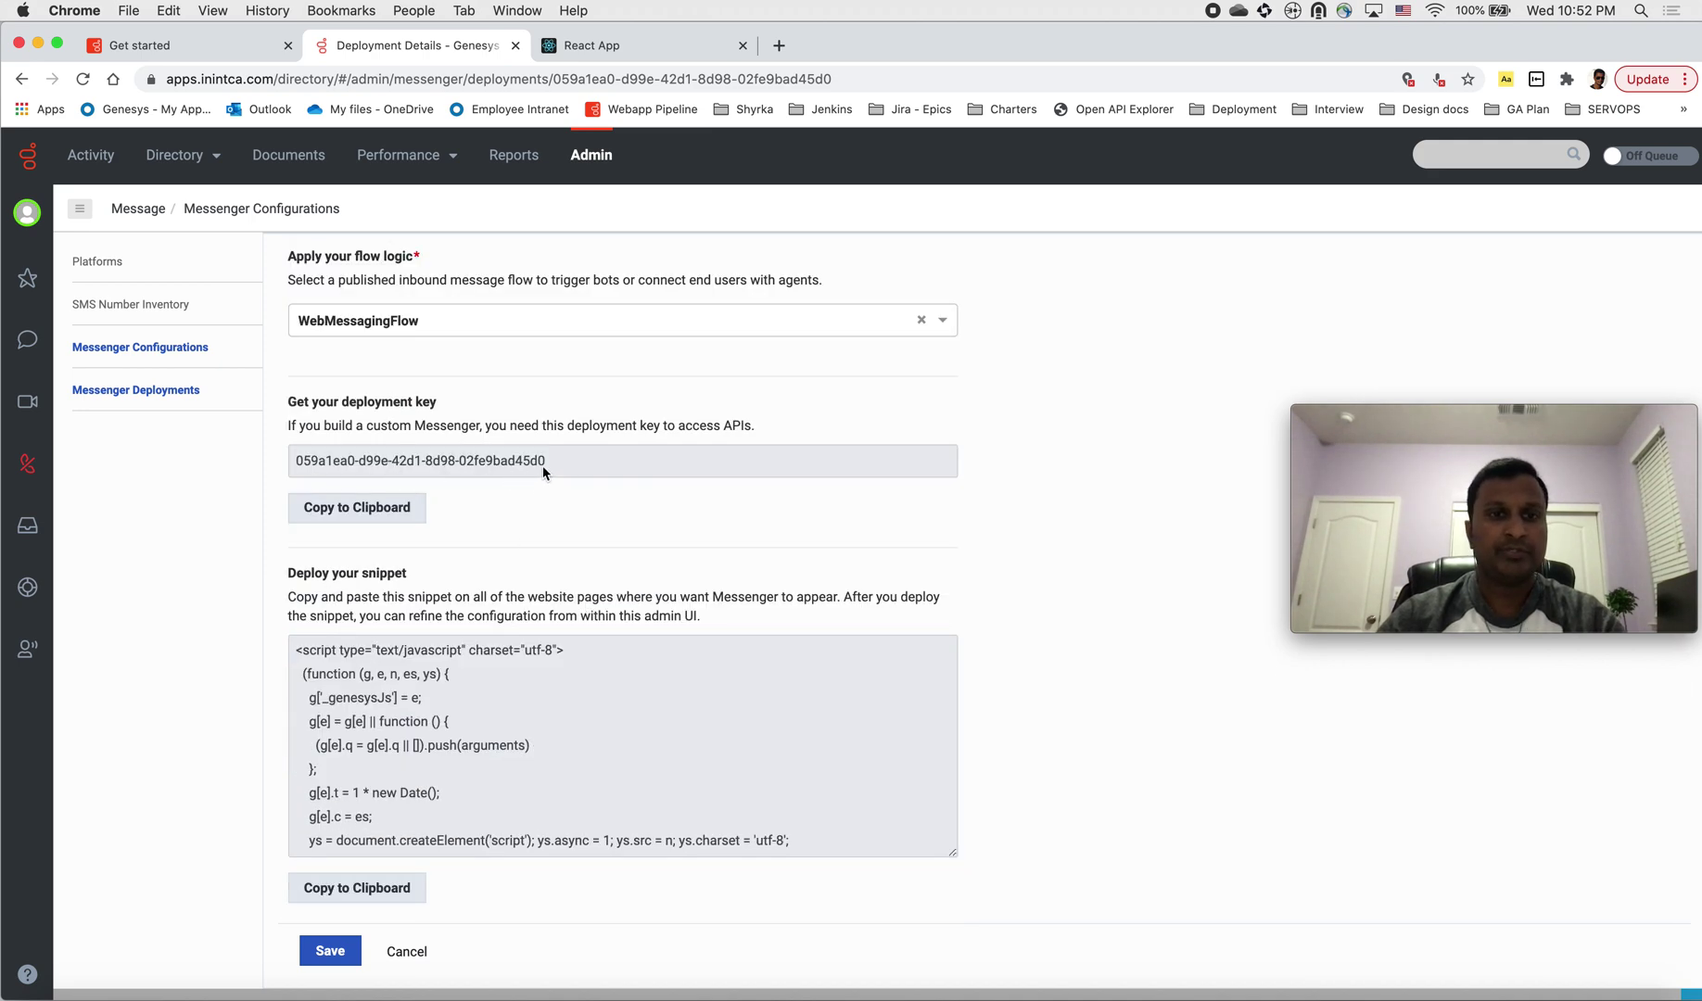
scroll(478, 821, "down", 5)
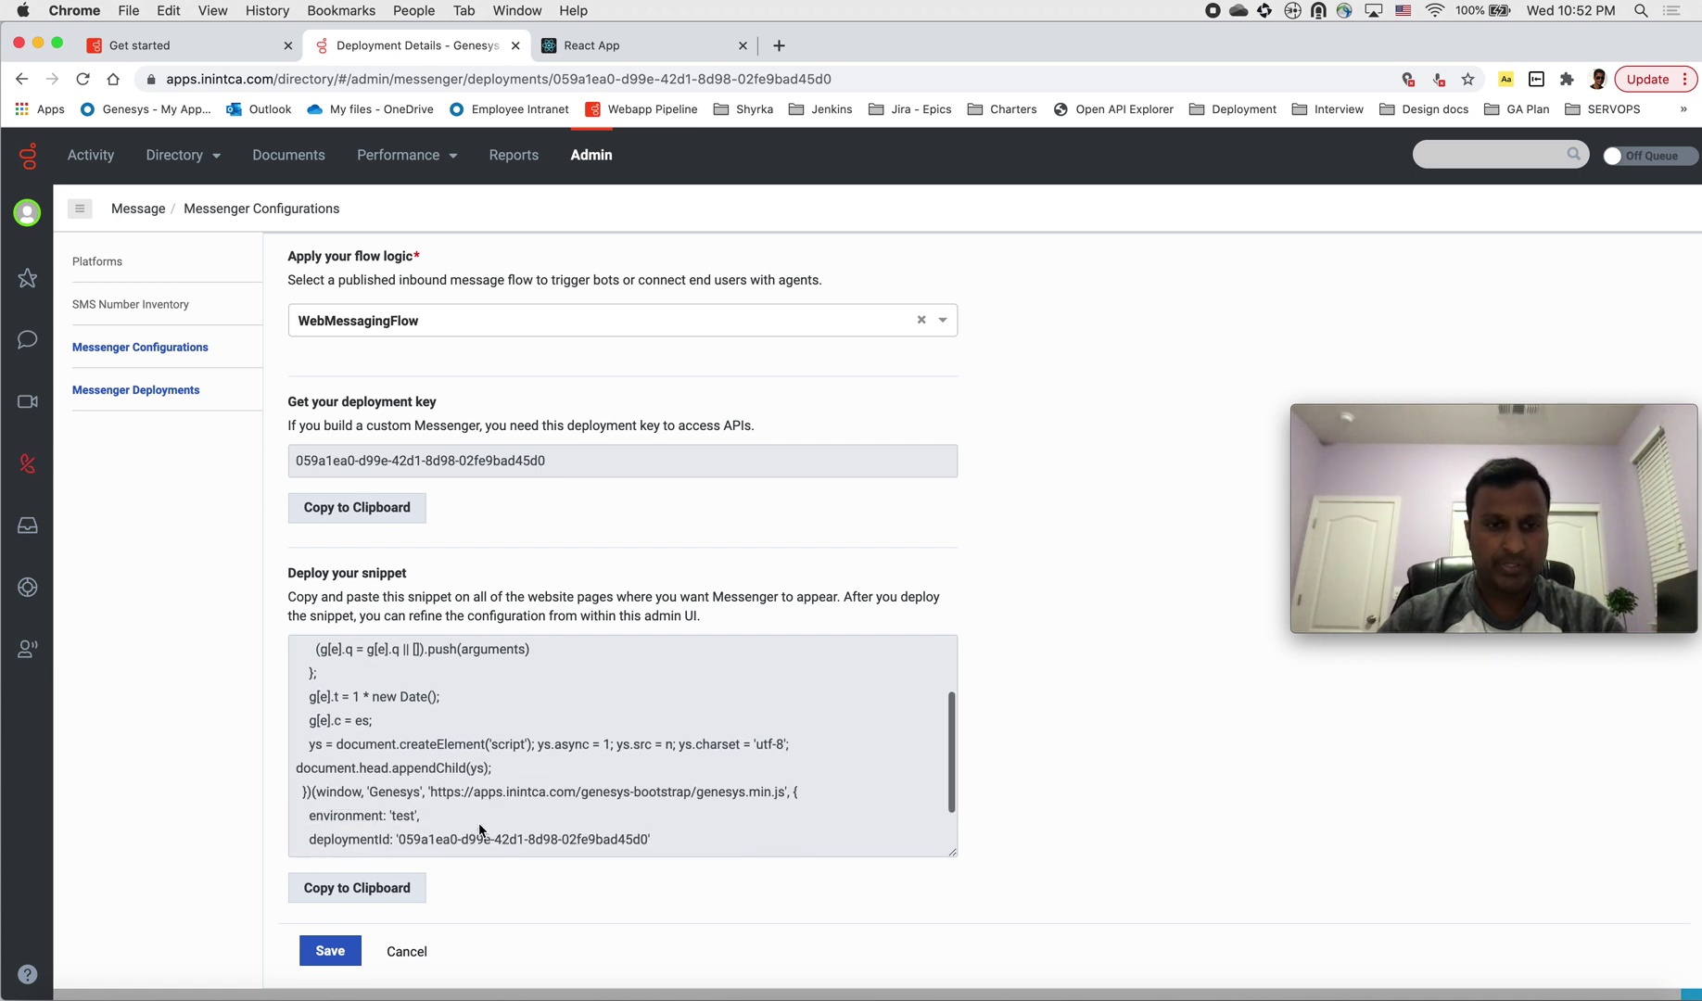
scroll(479, 822, "up", 5)
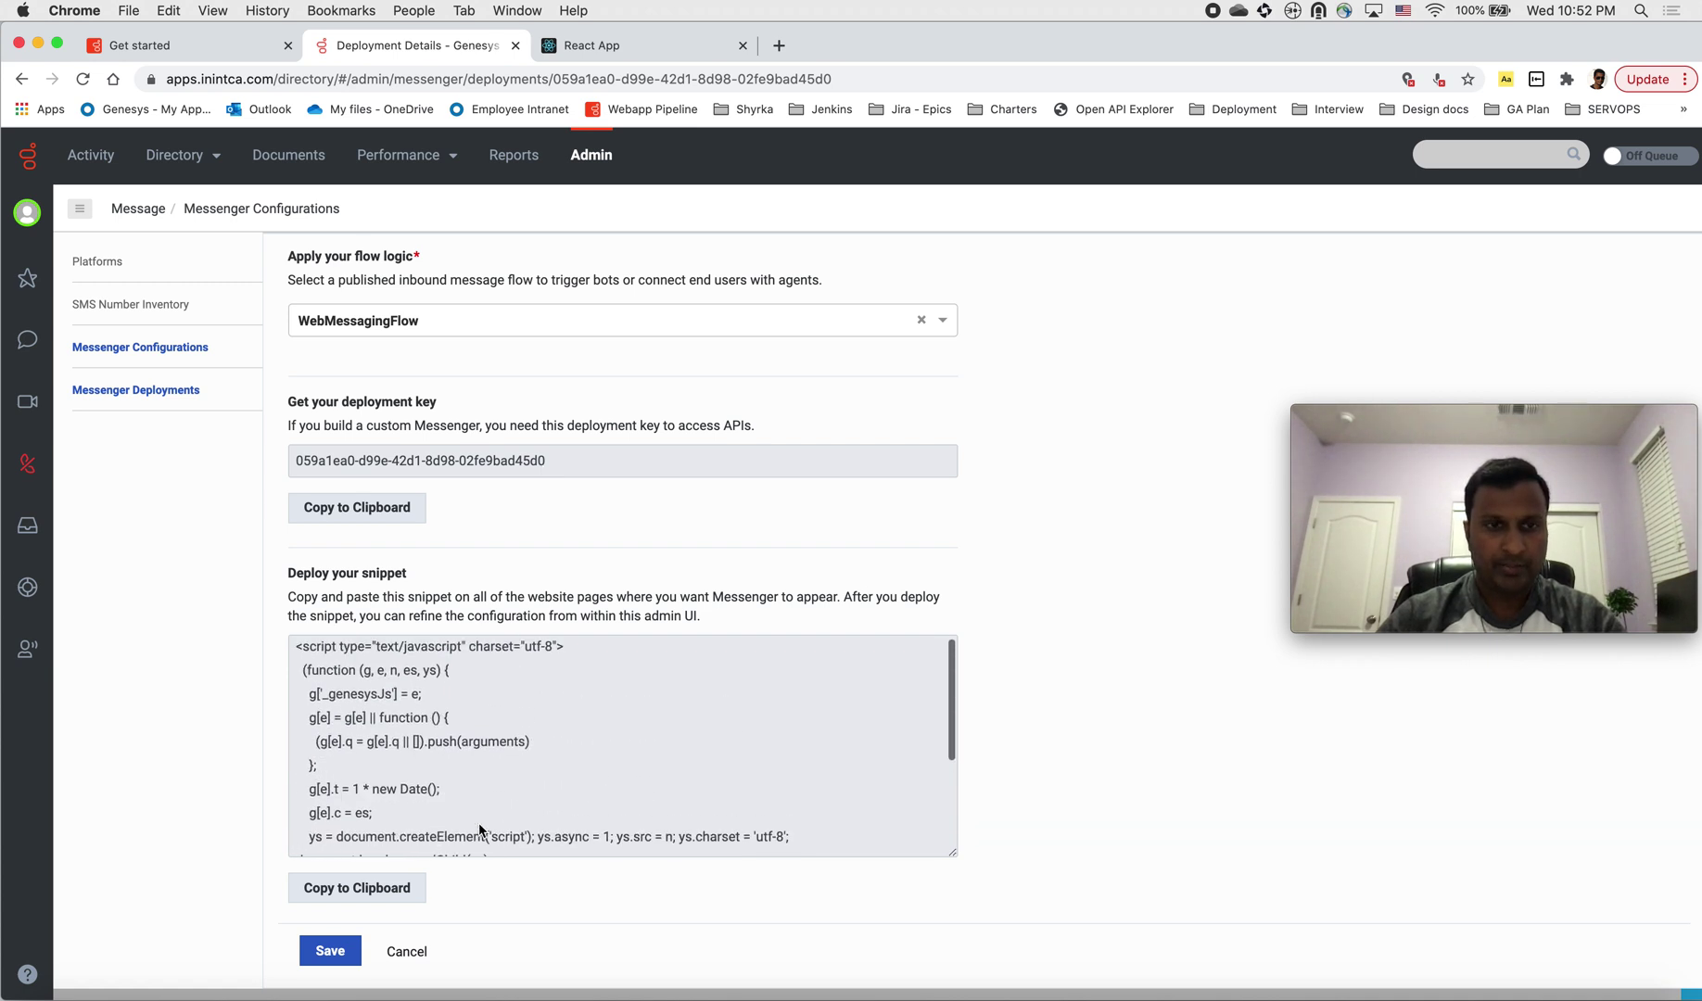
scroll(479, 821, "down", 2)
scroll(479, 822, "up", 2)
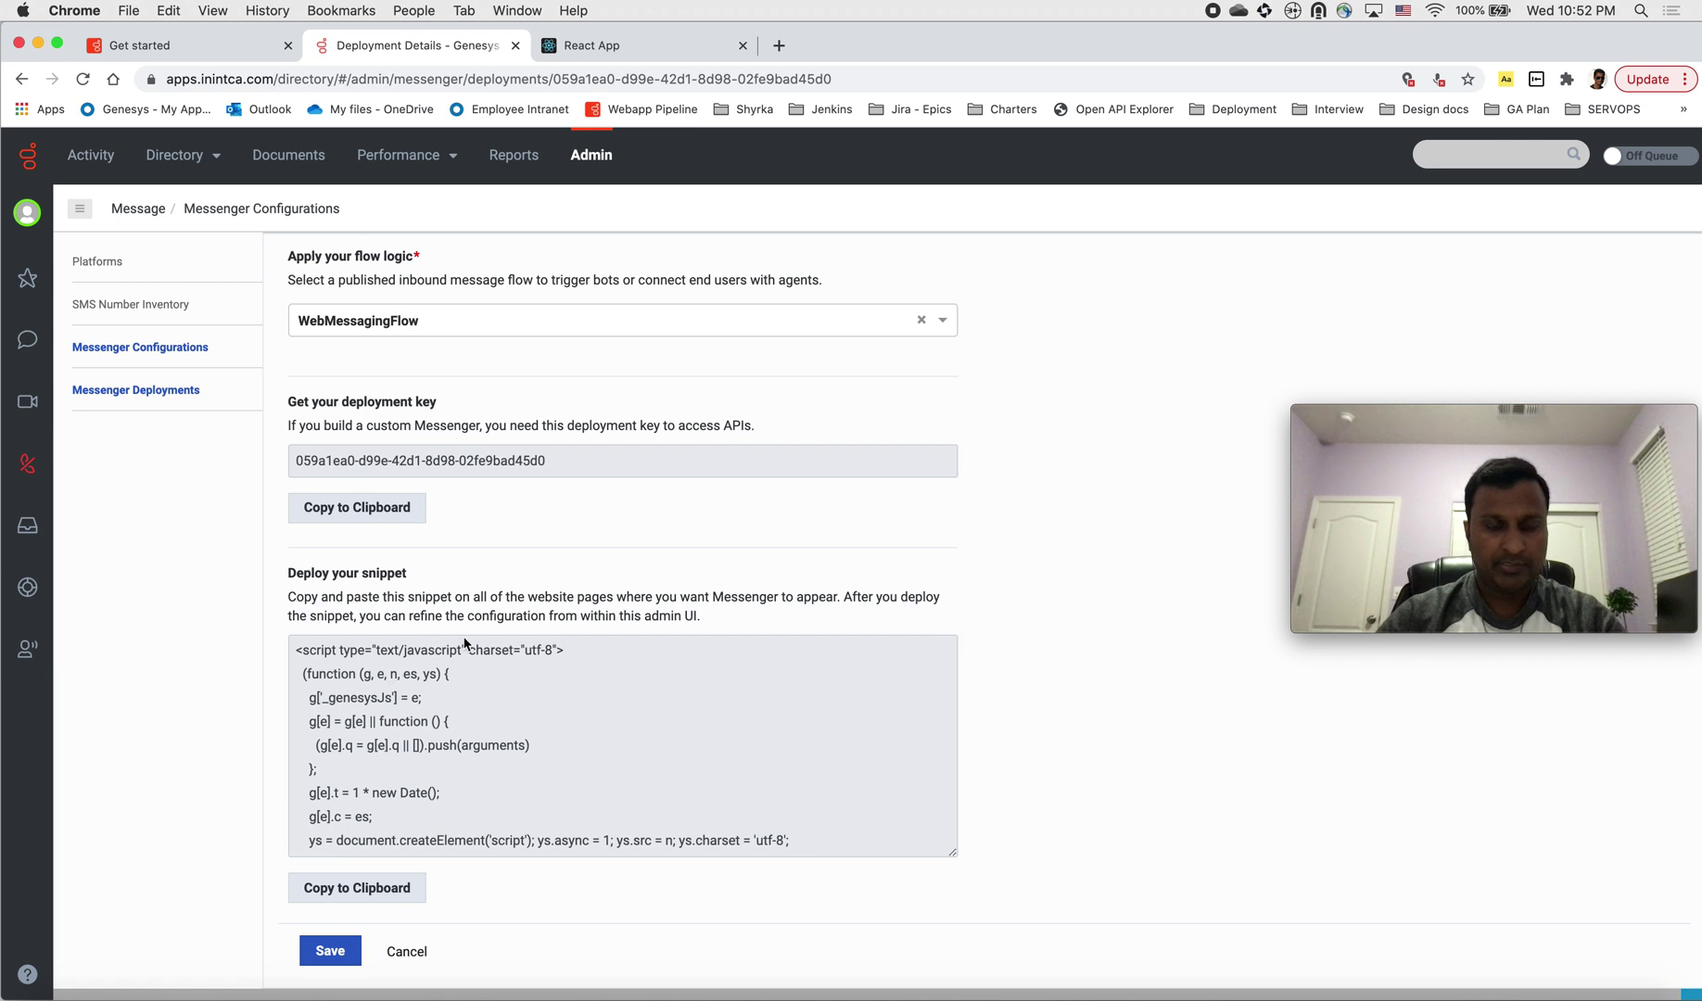
scroll(478, 766, "down", 5)
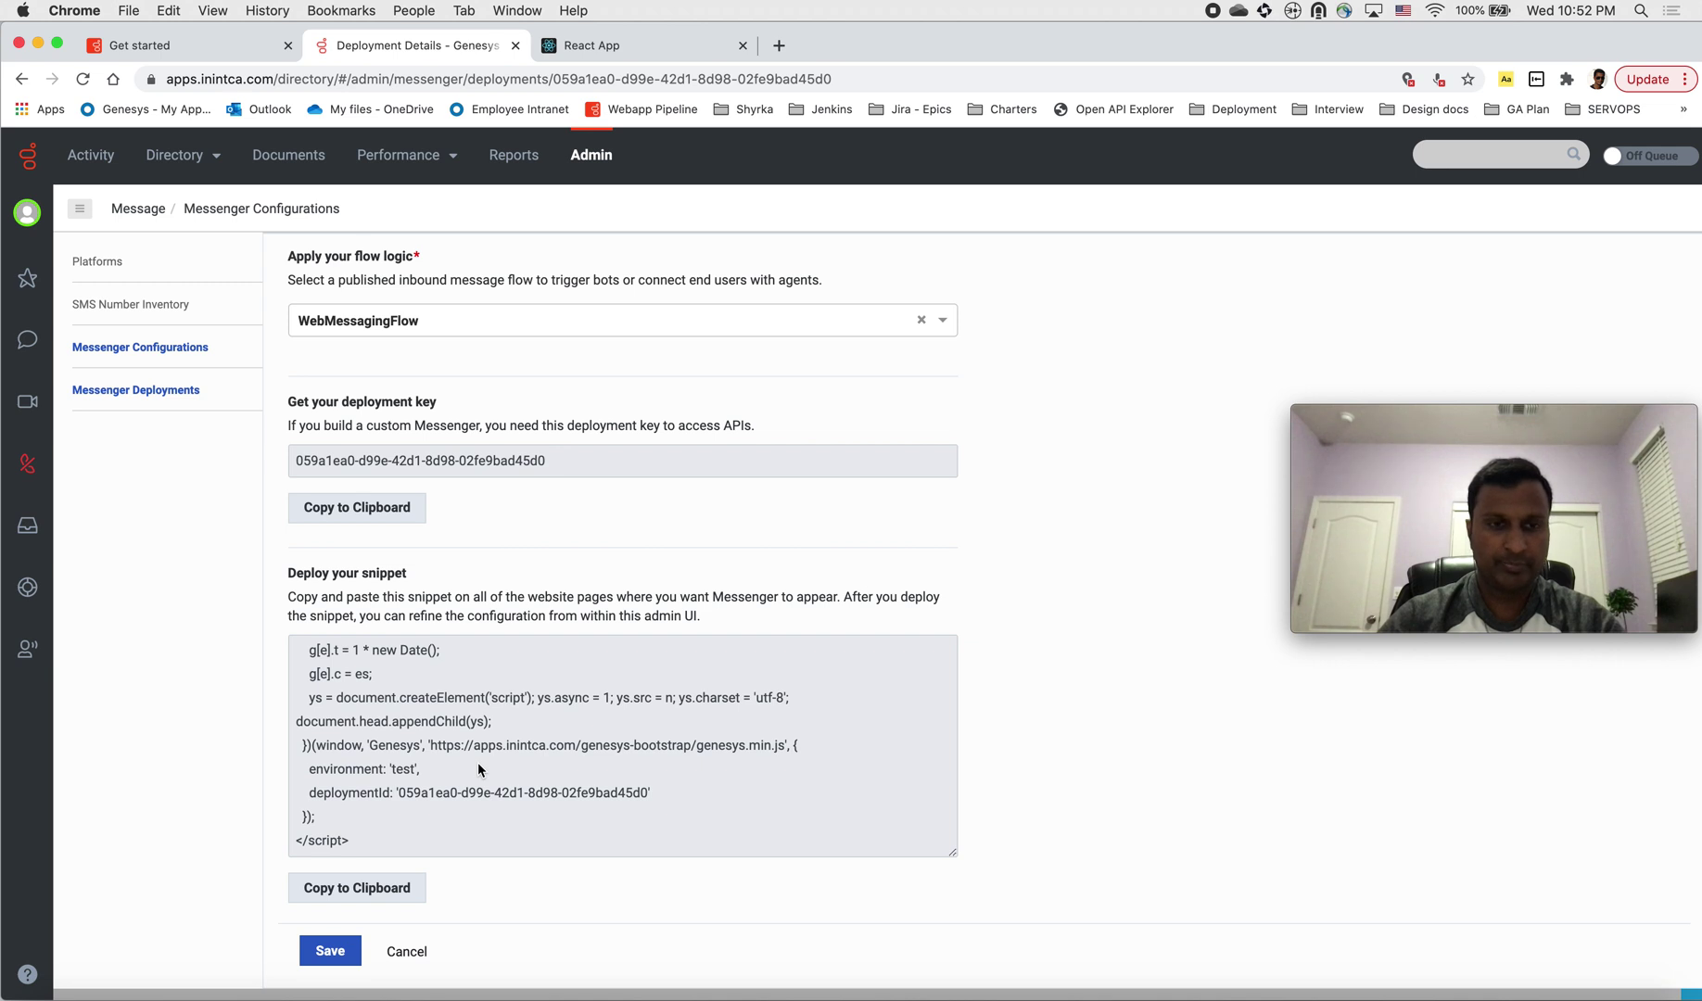
scroll(478, 768, "up", 5)
scroll(477, 769, "down", 5)
left_click(370, 892)
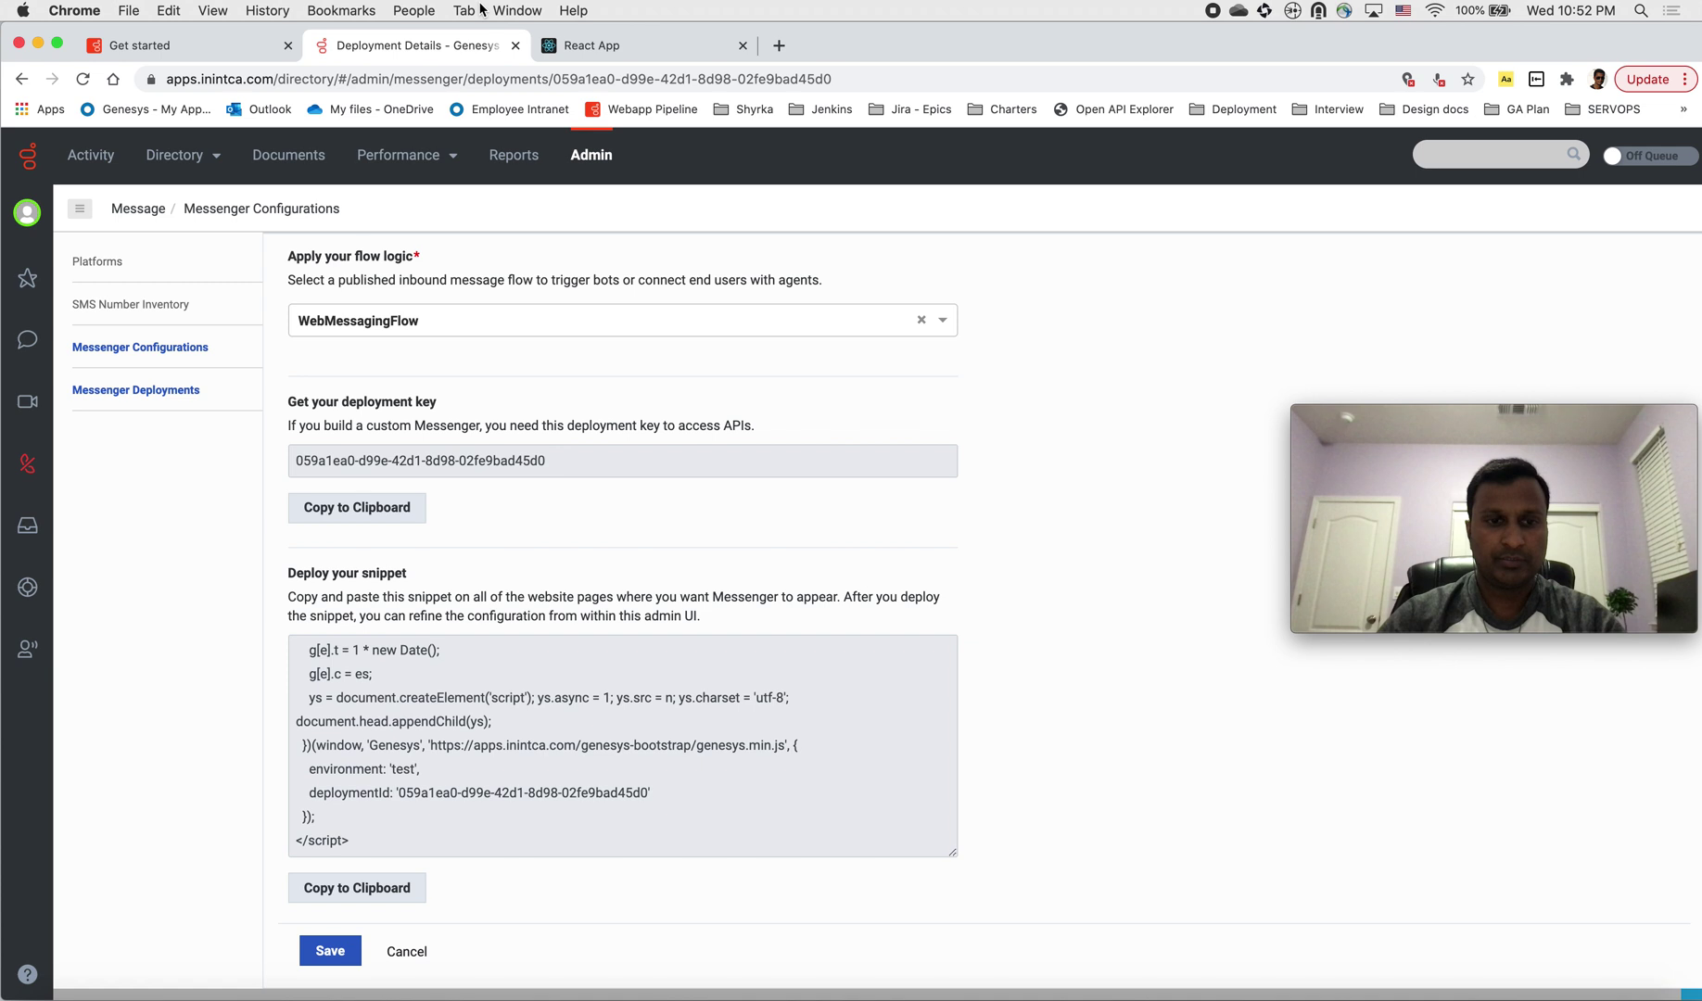
Step: Switch over to the running React App page
scroll(451, 771, "up", 1)
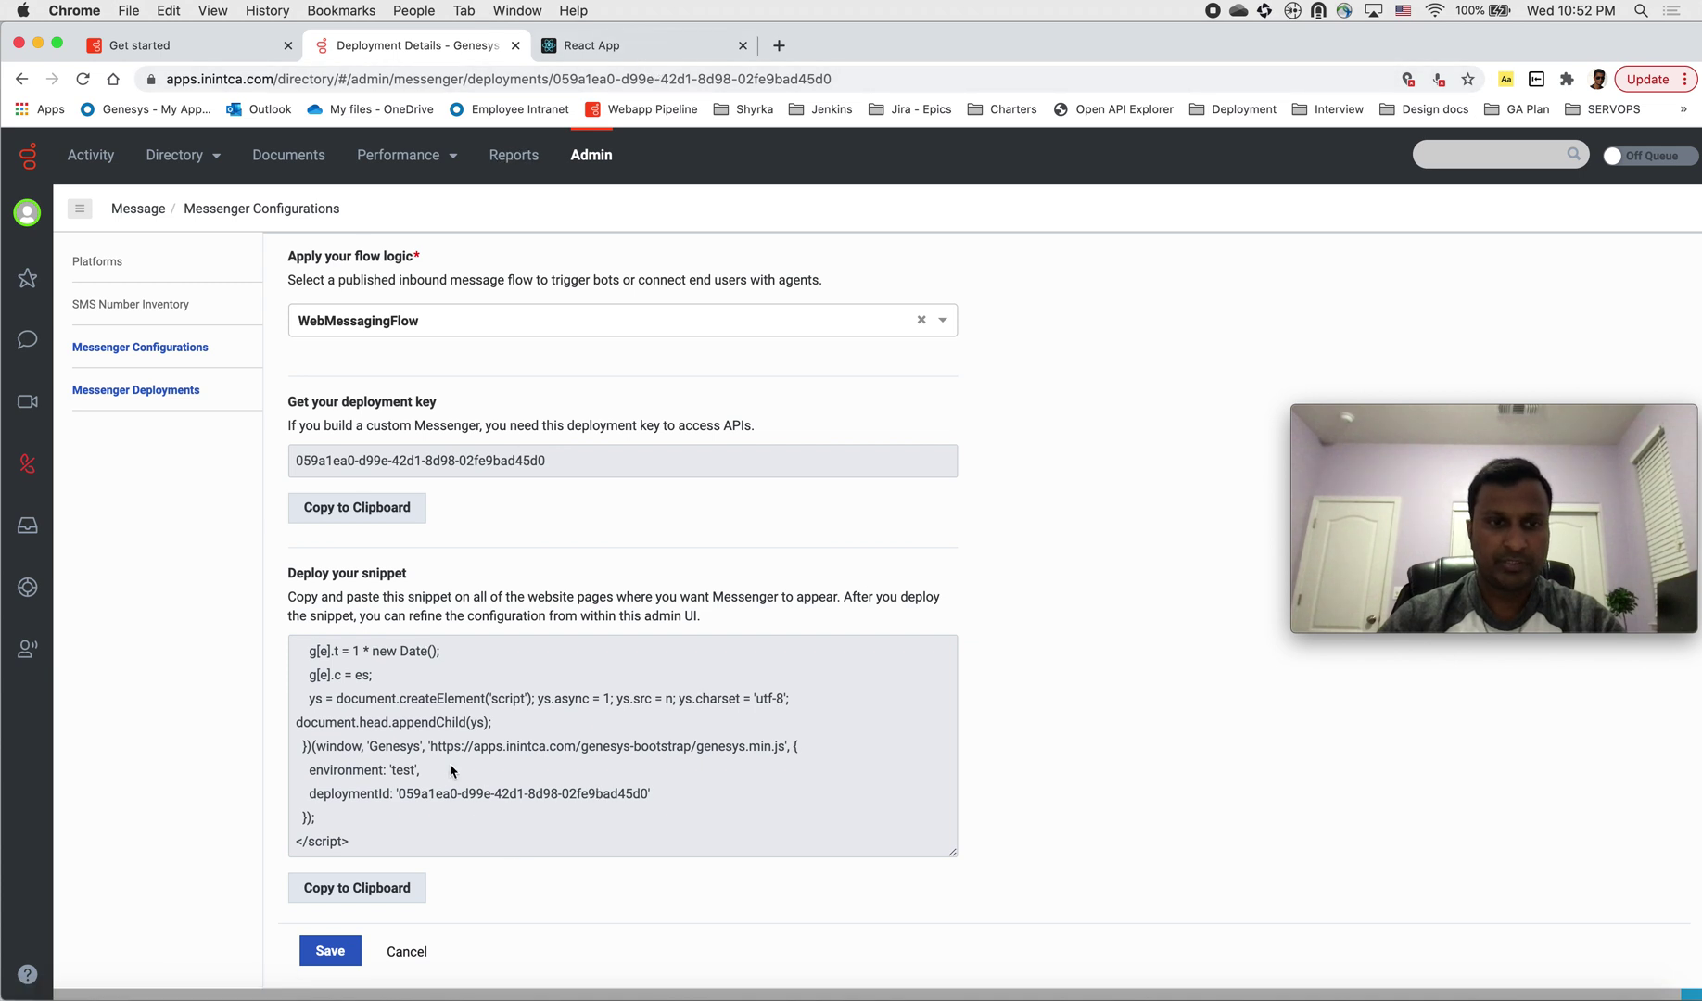
scroll(451, 771, "up", 5)
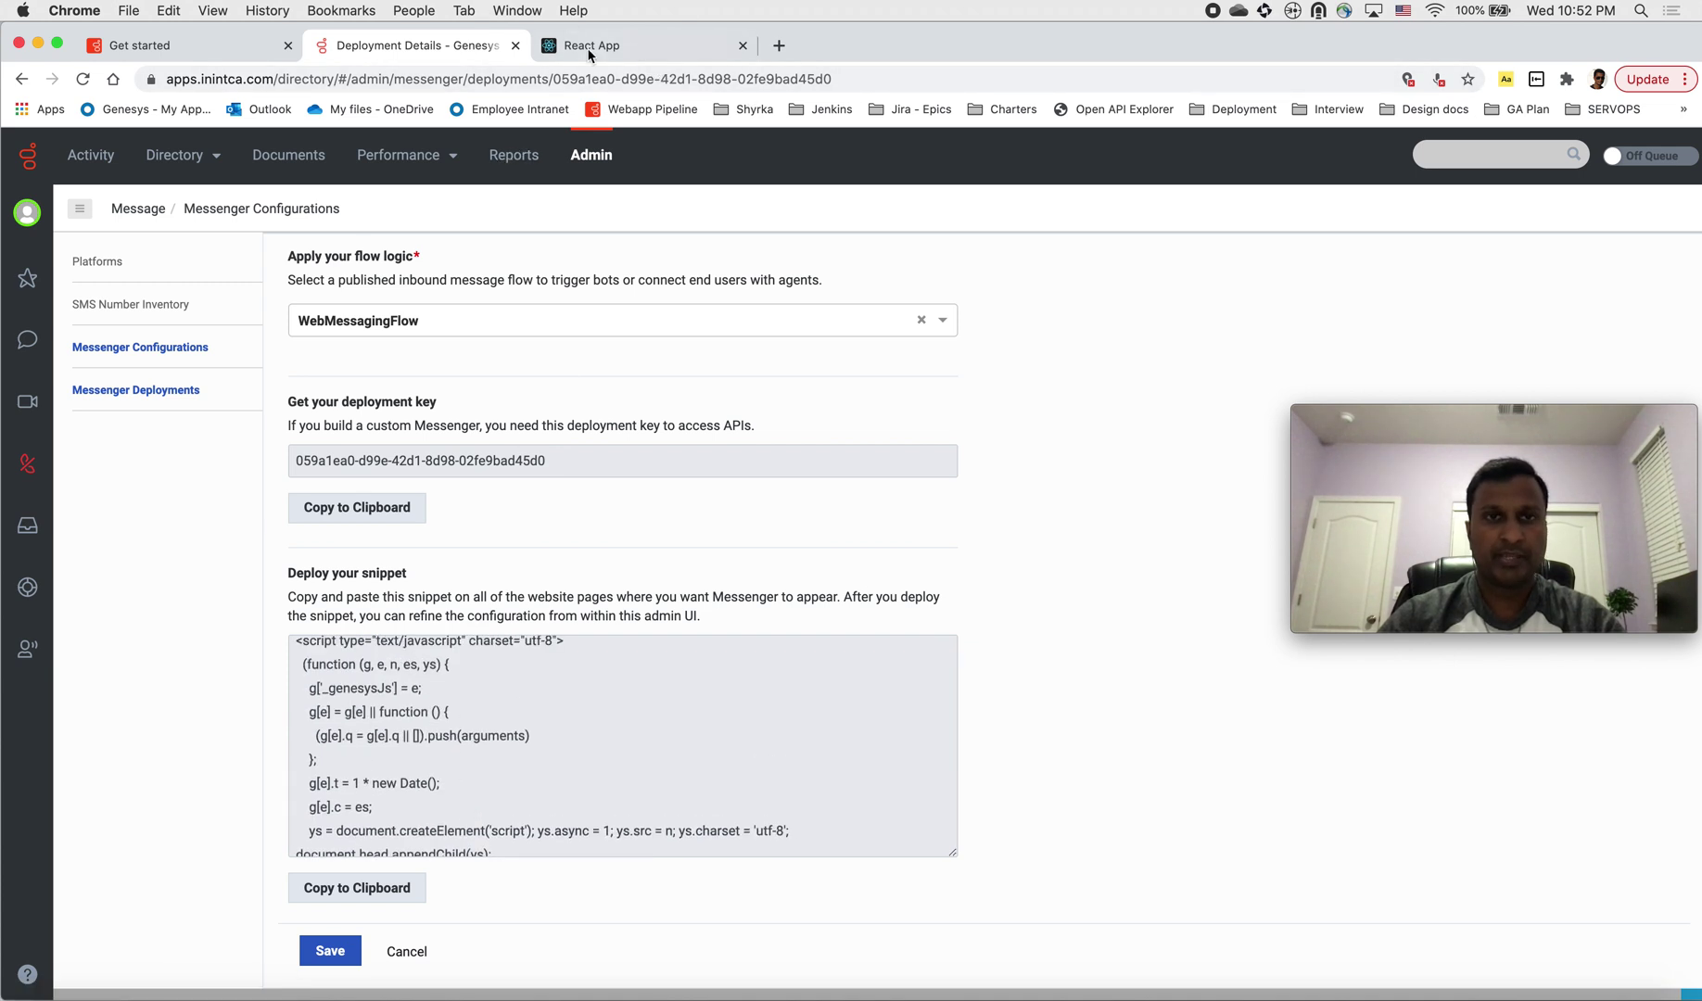
left_click(638, 61)
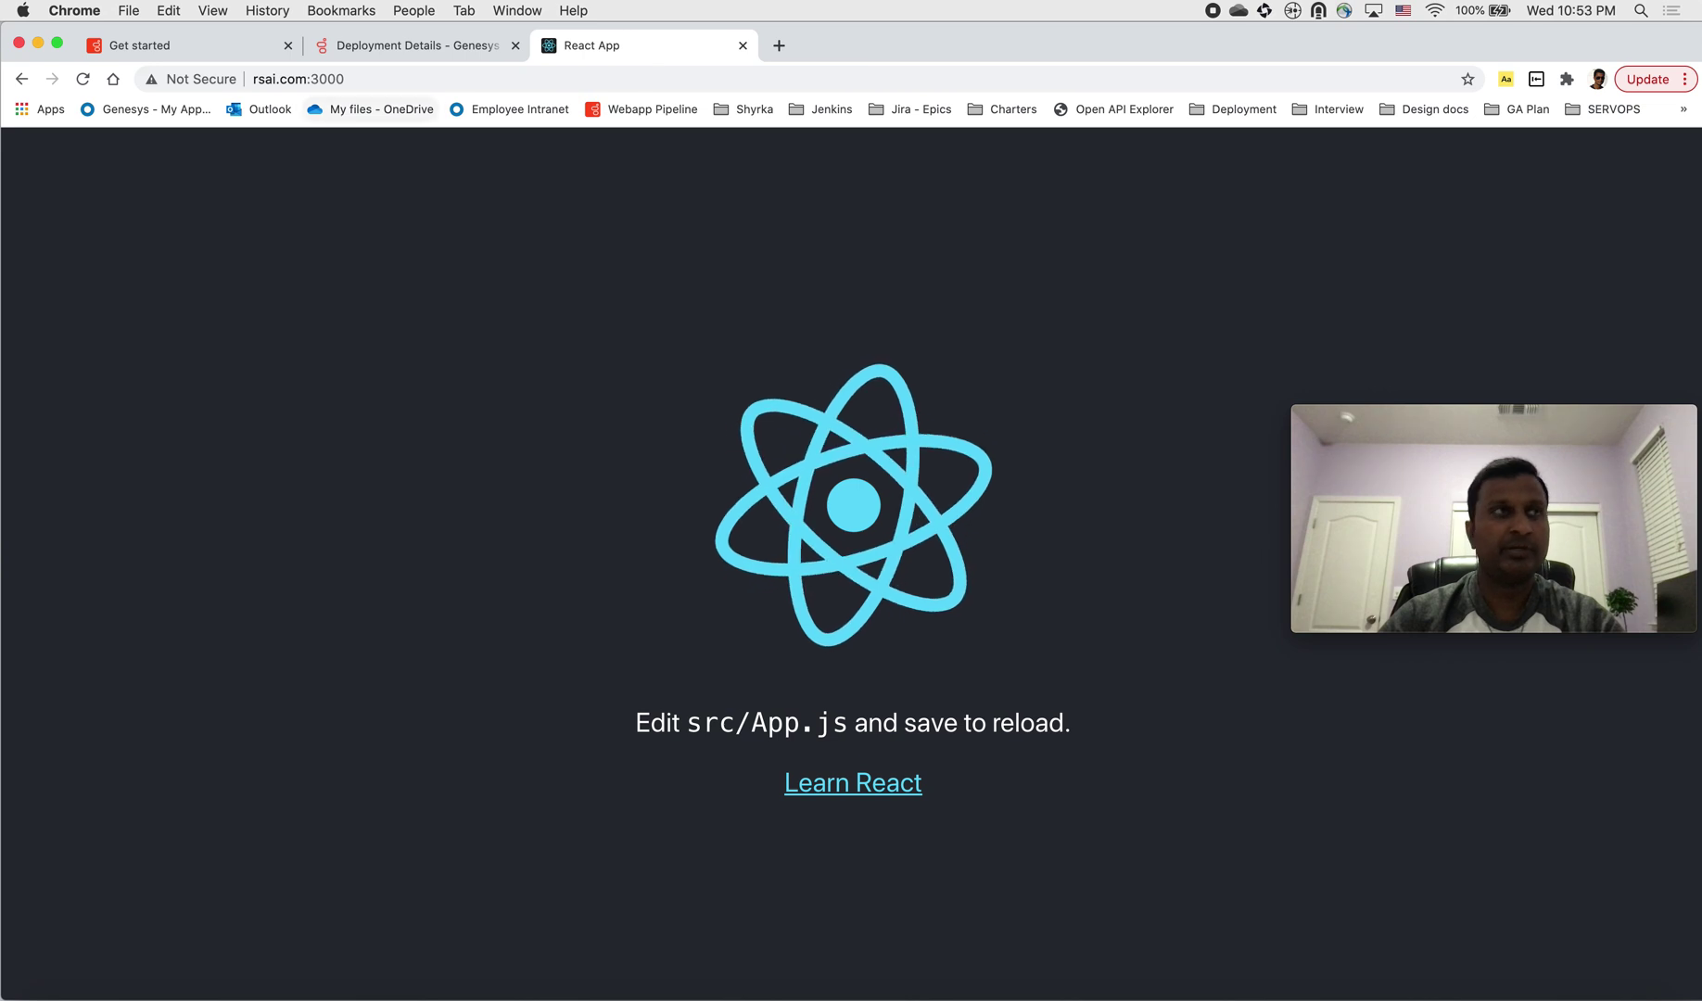
Step: Bring Visual Studio Code with index.html to the front and maximise its window
key("super+Tab")
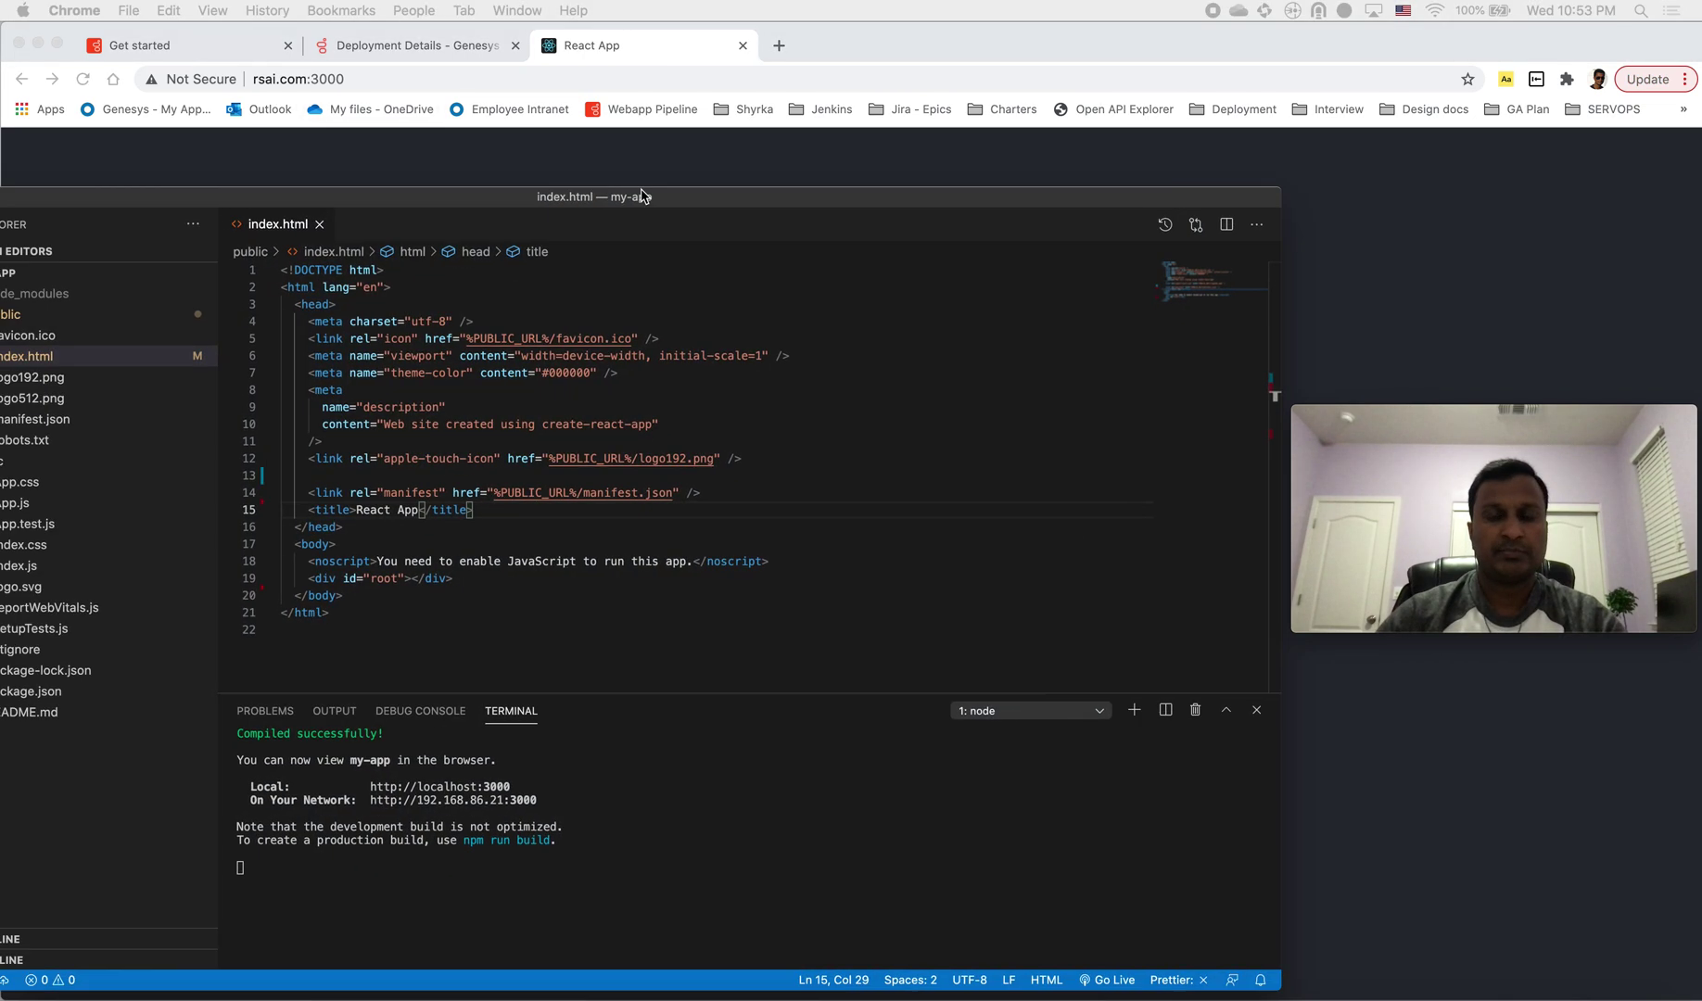
left_click_drag(638, 191, 775, 157)
double_click(775, 158)
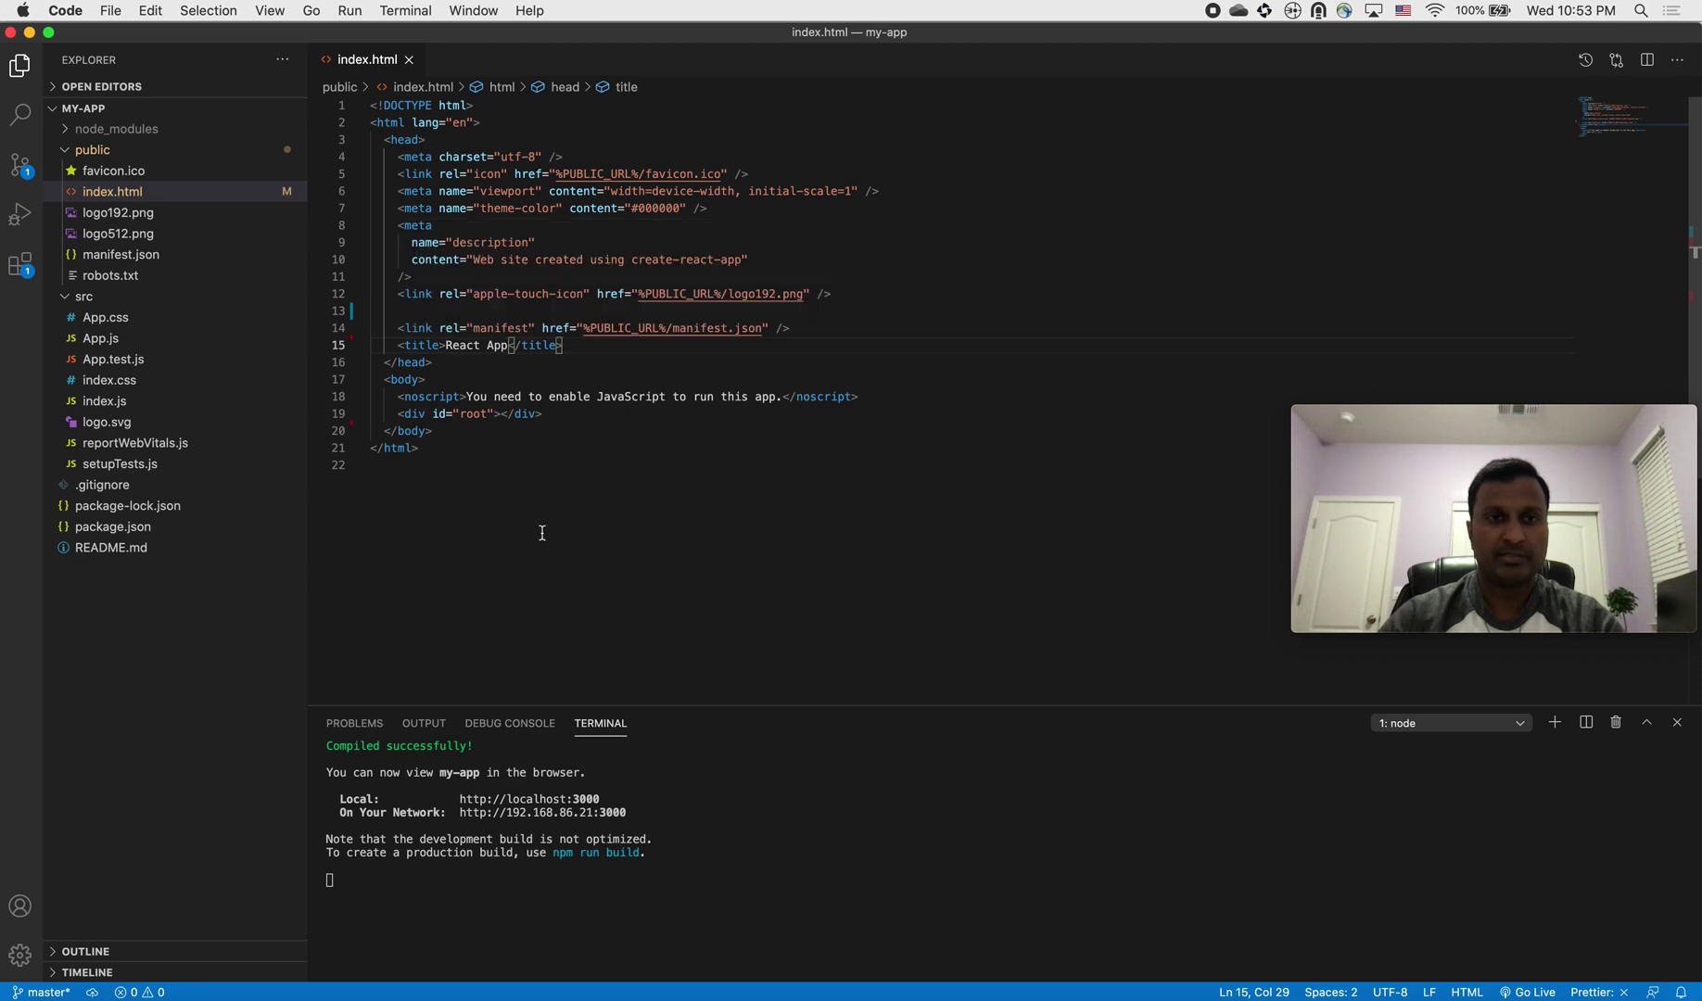
left_click(543, 533)
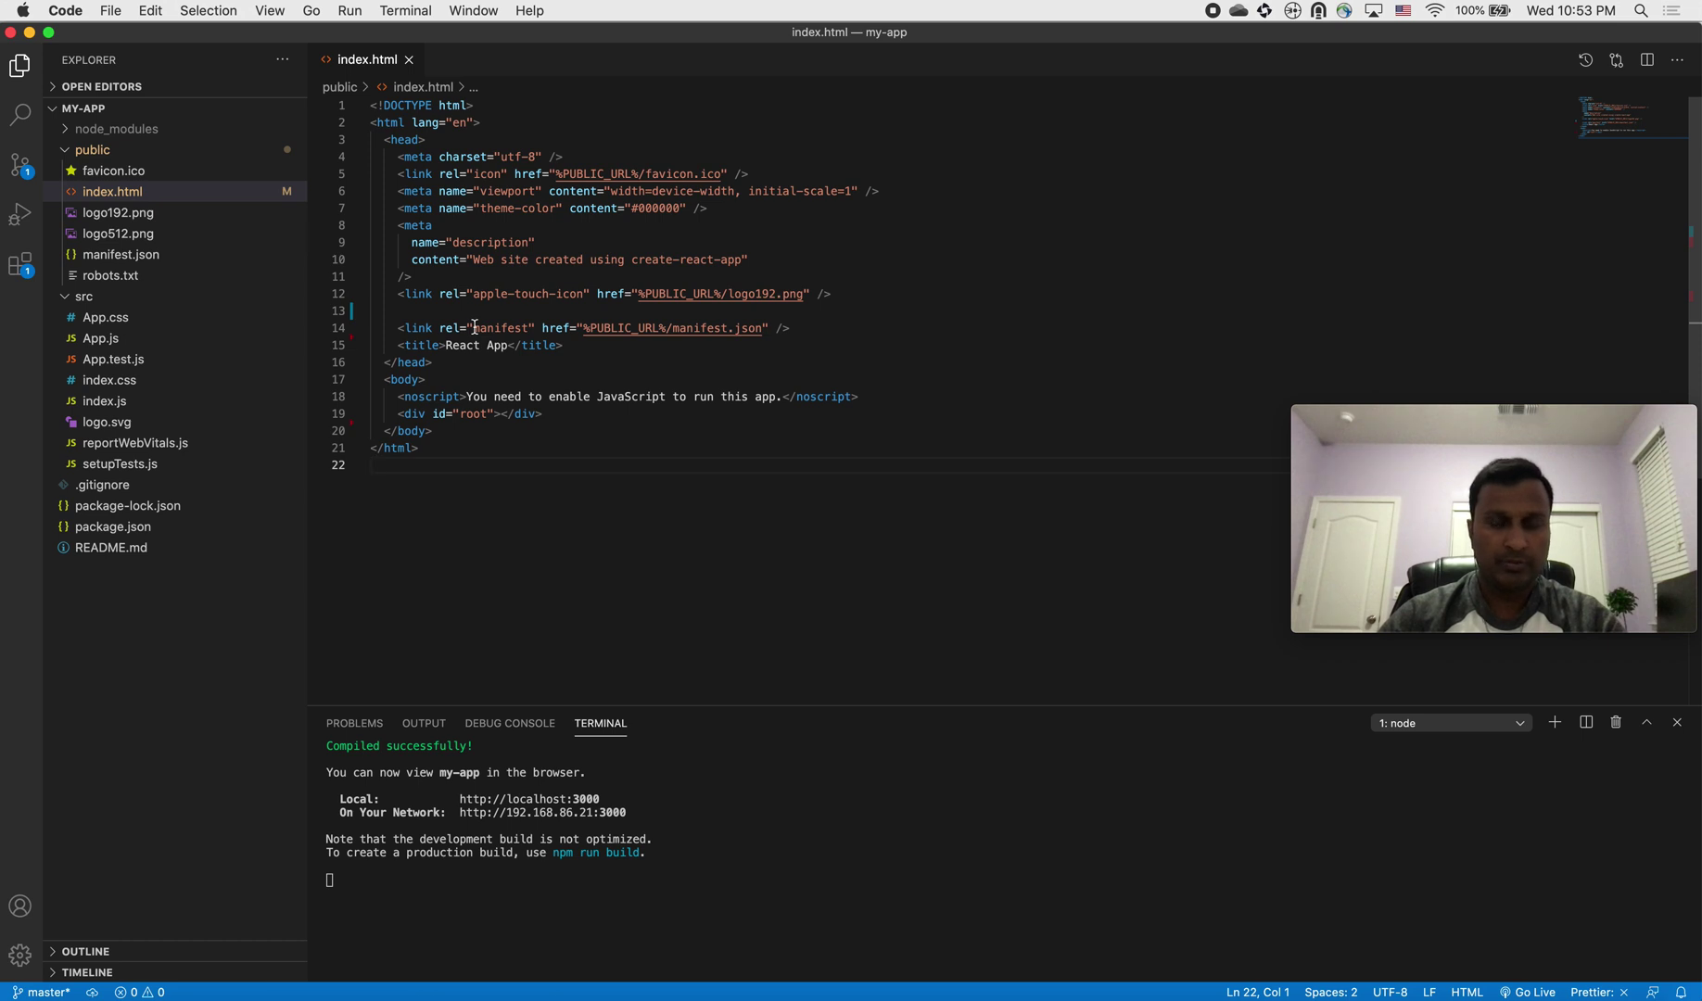
Step: Paste the Messenger snippet on a new line after </title> and save index.html
left_click(411, 414)
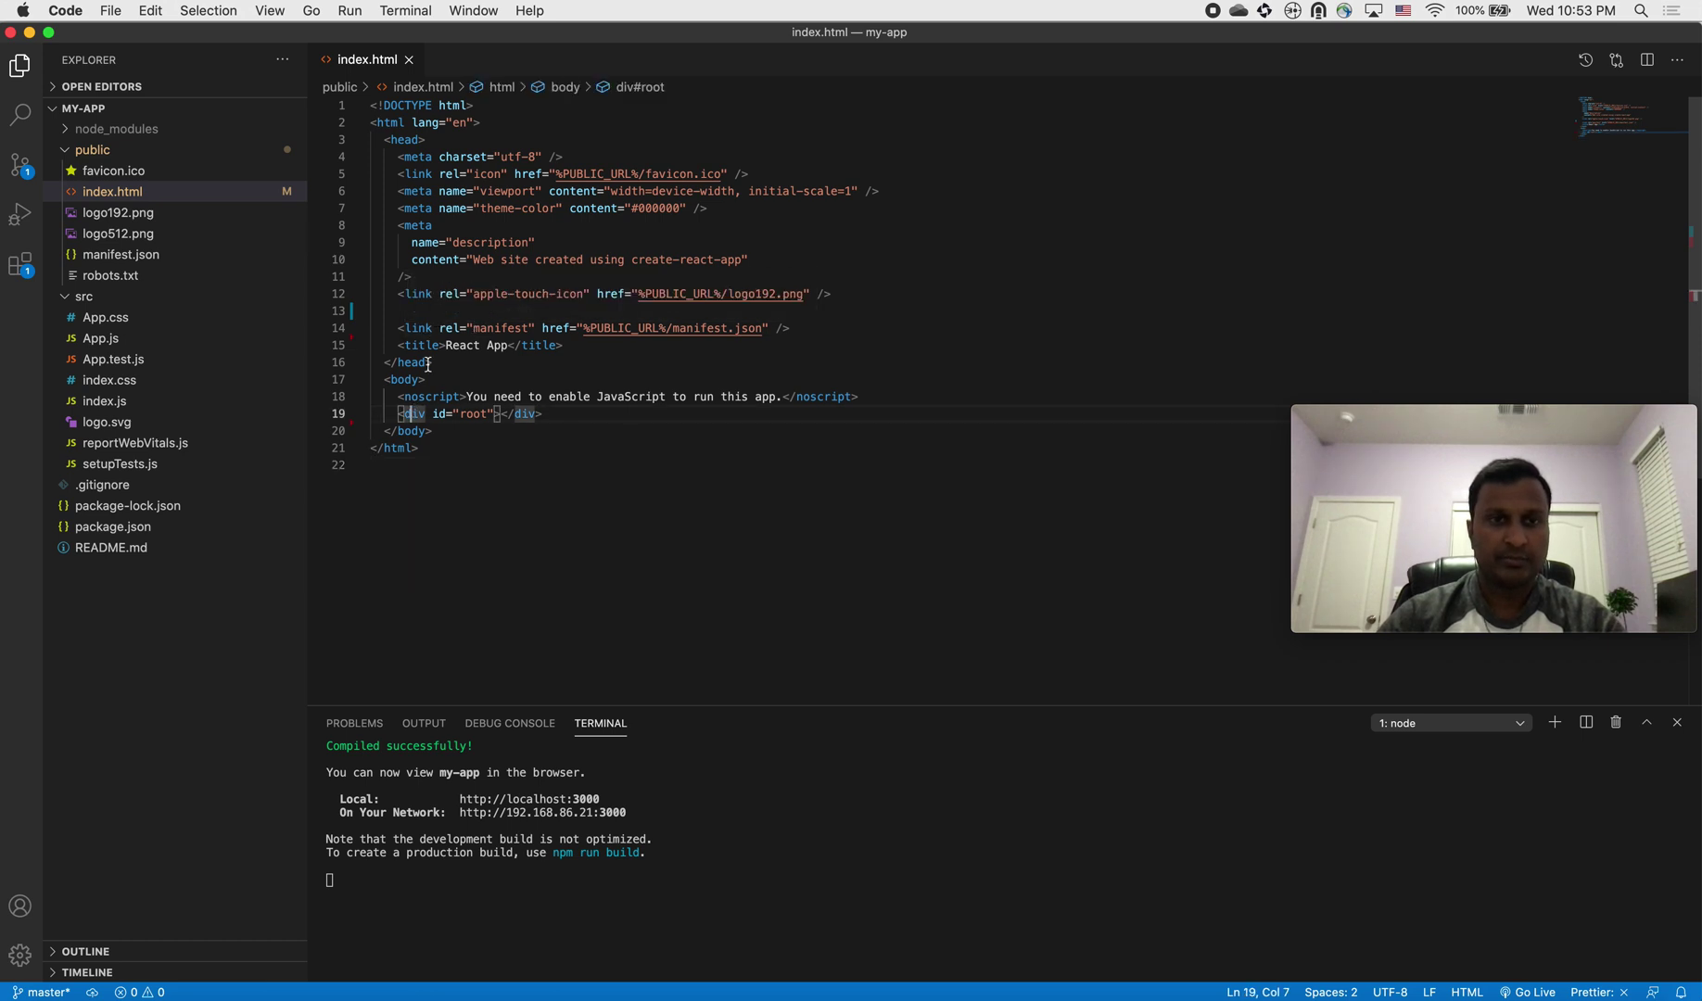
left_click(579, 345)
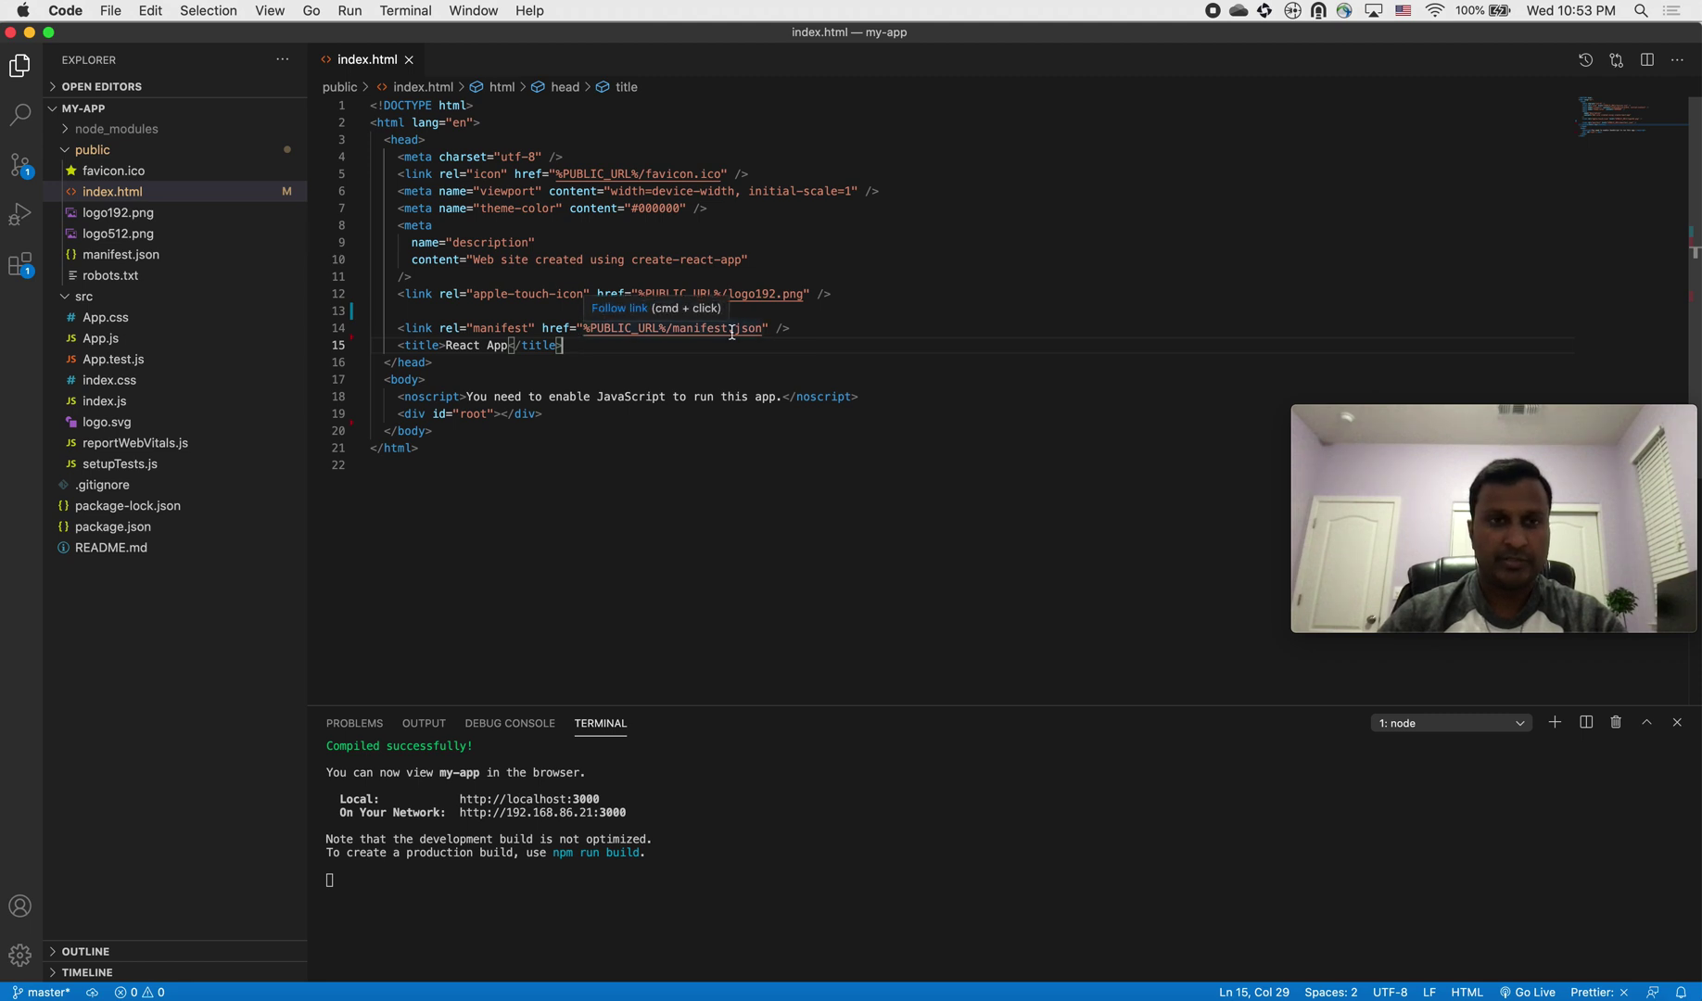
key("Return")
type("<script type=\"text/javascript\" charset=\"utf-8\">       (function (g, e, n, es, ys) {         g['_genesysJs'] = e;         g[e] = g[e] || function () {           (g[e].q = g[e].q || []).push(arguments)         };         g[e].t = 1 * new Date();         g[e].c = es;         ys = document.createElement('script'); ys.async = 1; ys.src = n; ys.charset = 'utf-8'; document.head.appendChild(ys);       })(window, 'Genesys', 'https://apps.inintca.com/genesys-bootstrap/genesys.min.js', {         environment: 'test',         deploymentId: '059a1ea0-d99e-42d1-8d98-02fe9bad45d0'       });     </script>")
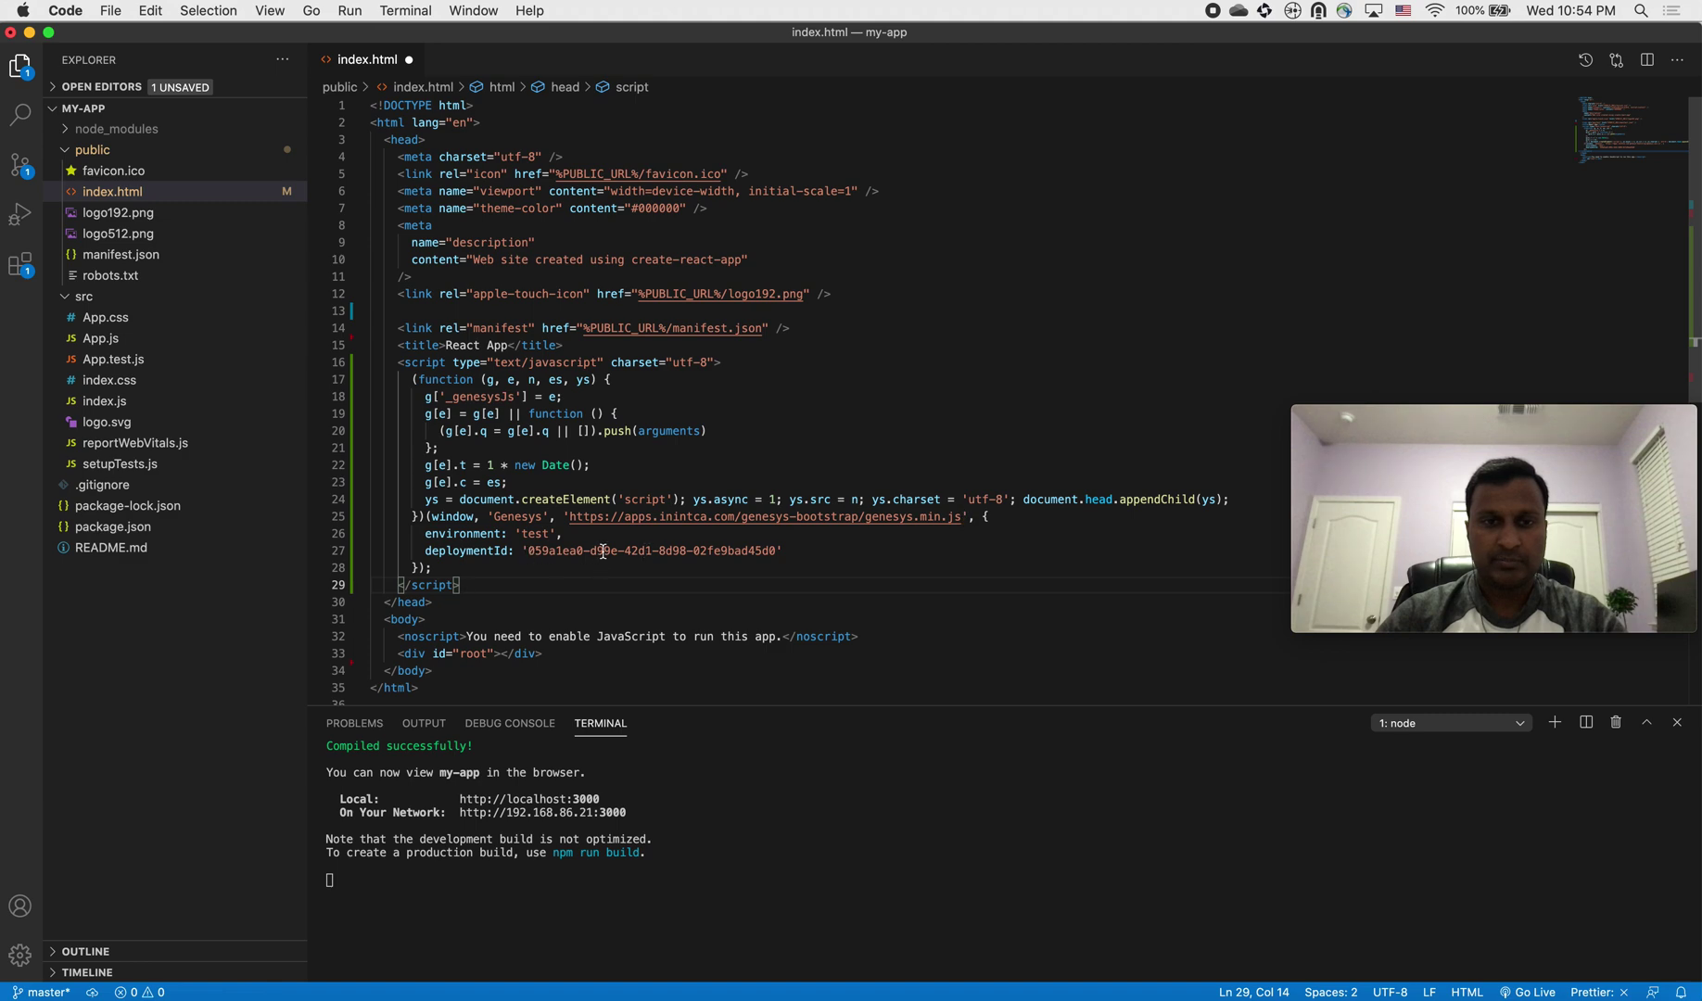
left_click(908, 331)
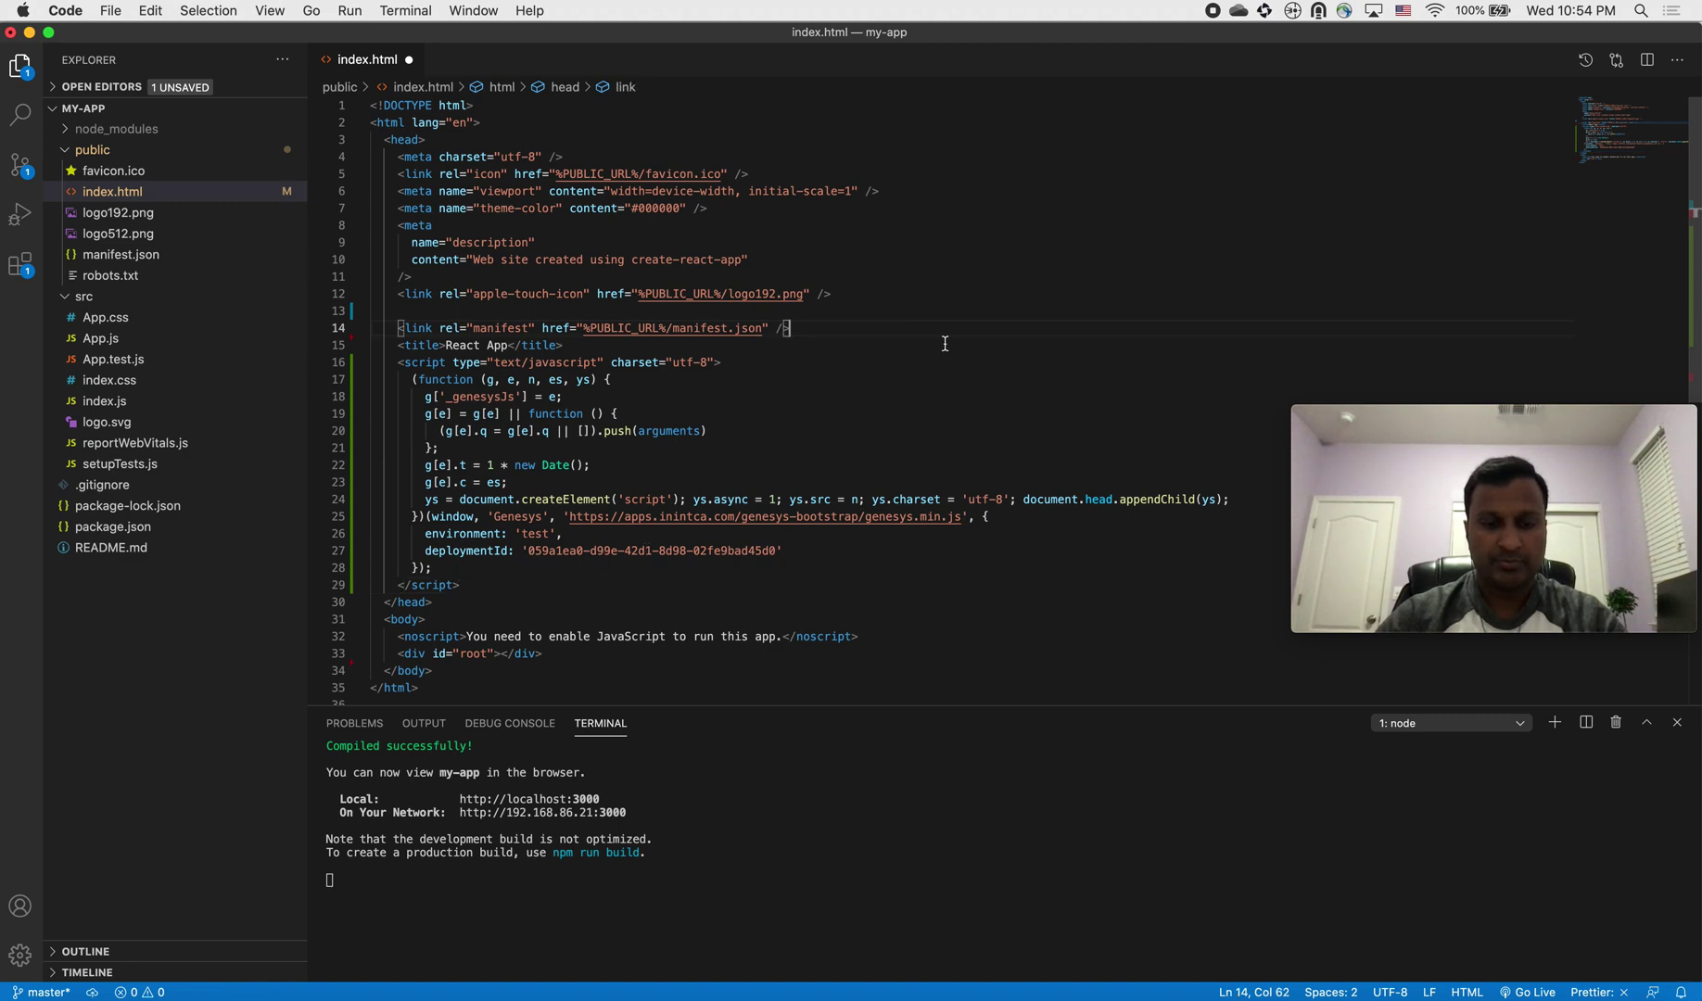
left_click(922, 363)
key("super+s")
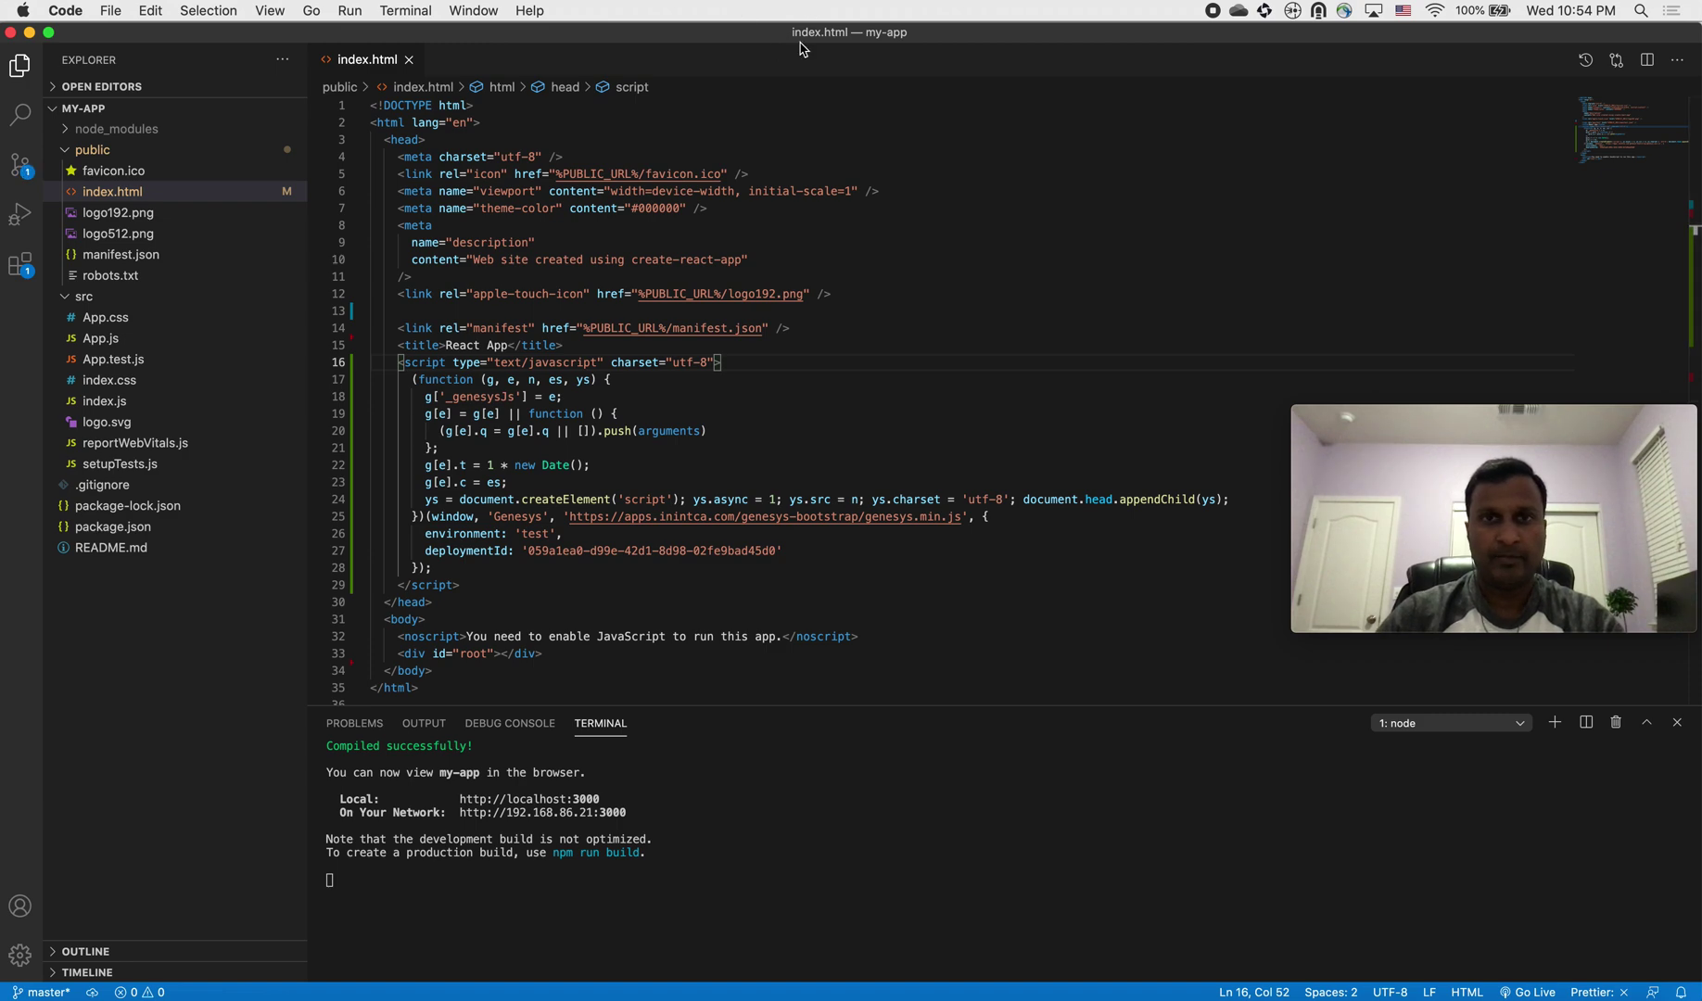
double_click(801, 42)
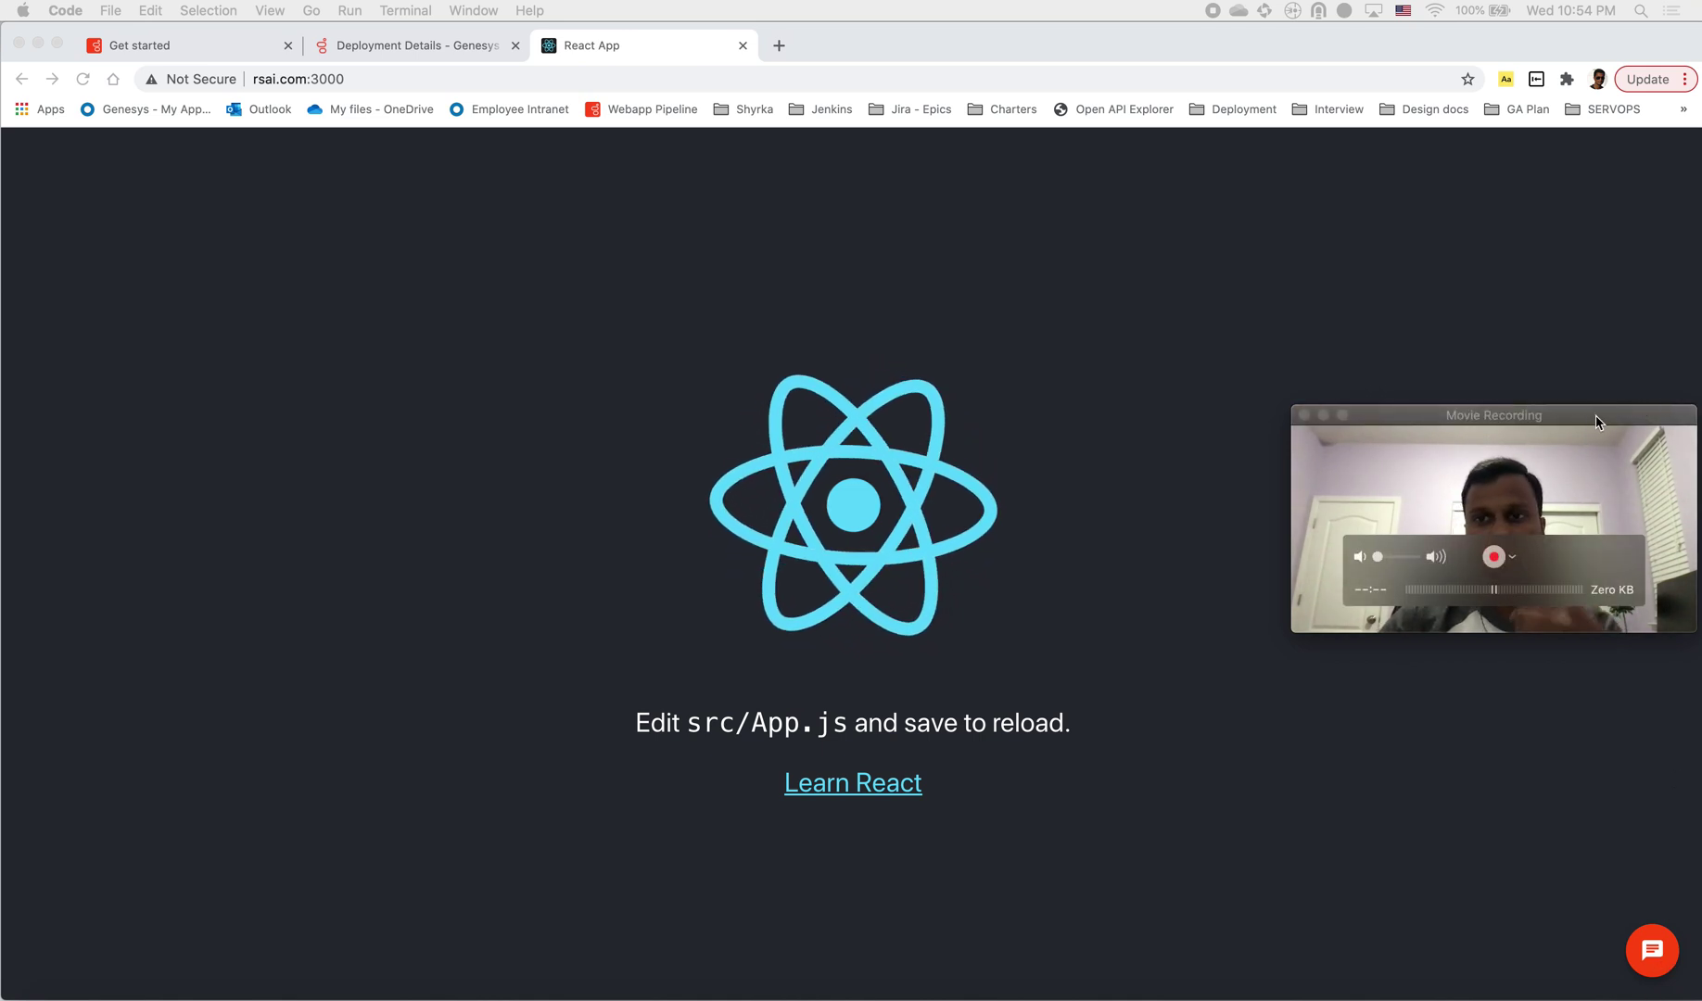
Step: Reload the React App page, open the Message Us chat, and focus its message field
left_click_drag(1600, 422, 351, 466)
left_click(1026, 483)
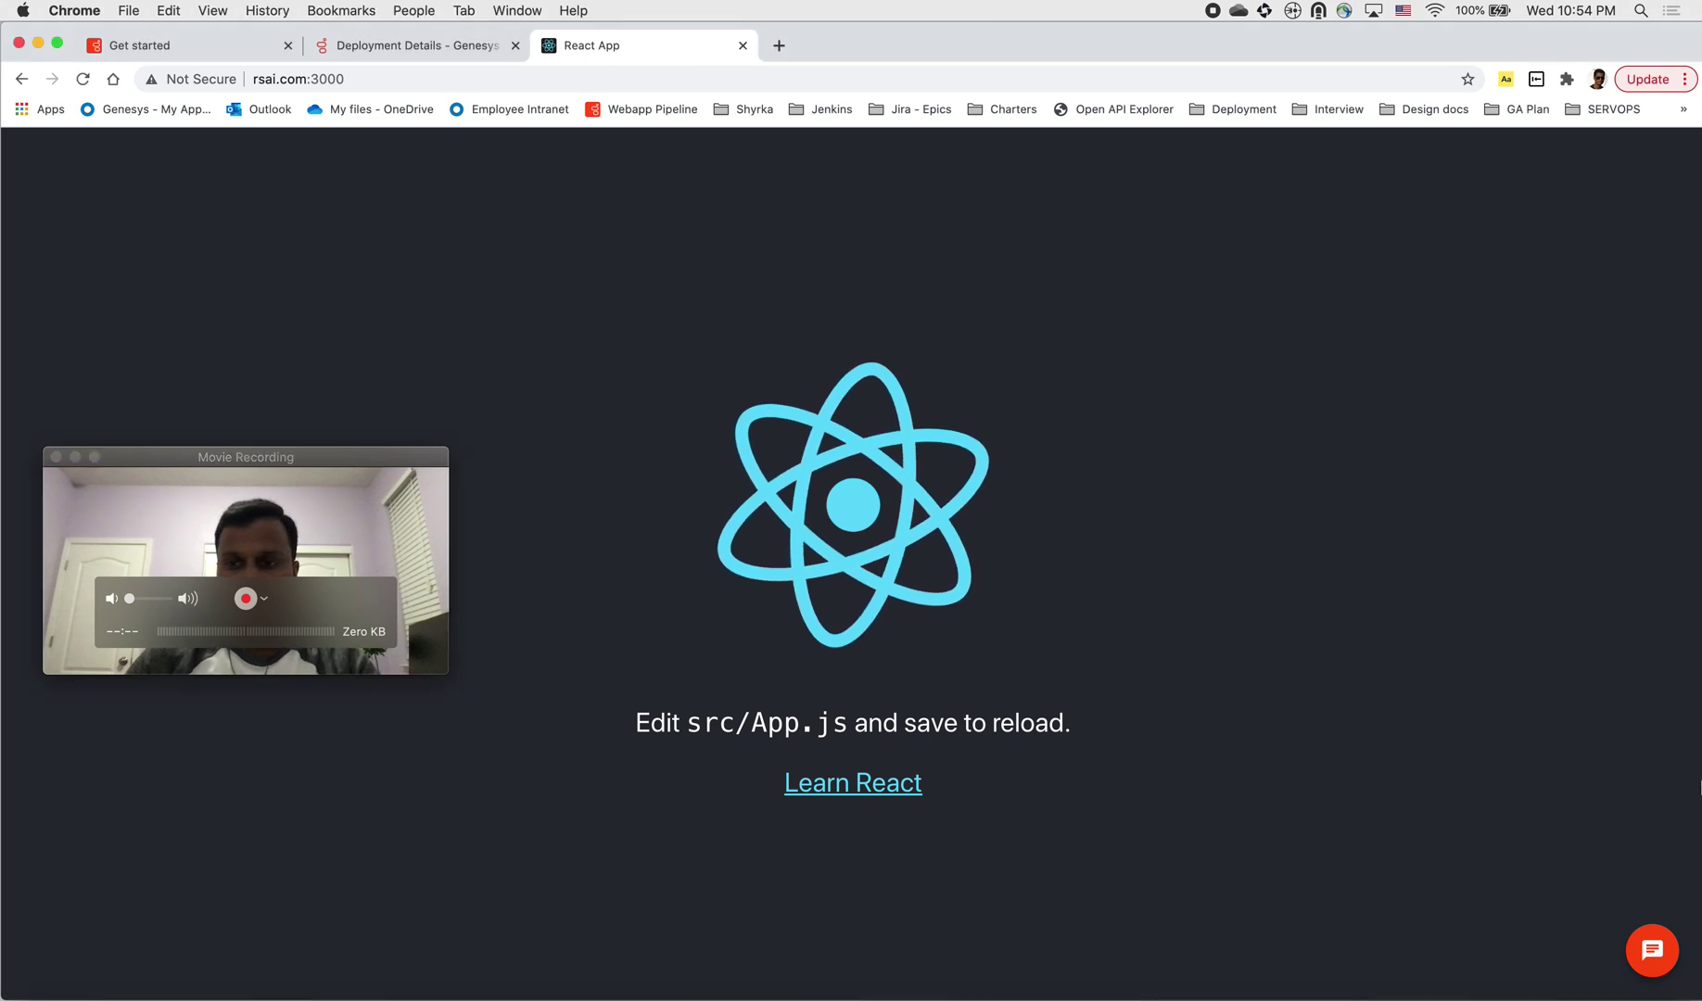
left_click(83, 79)
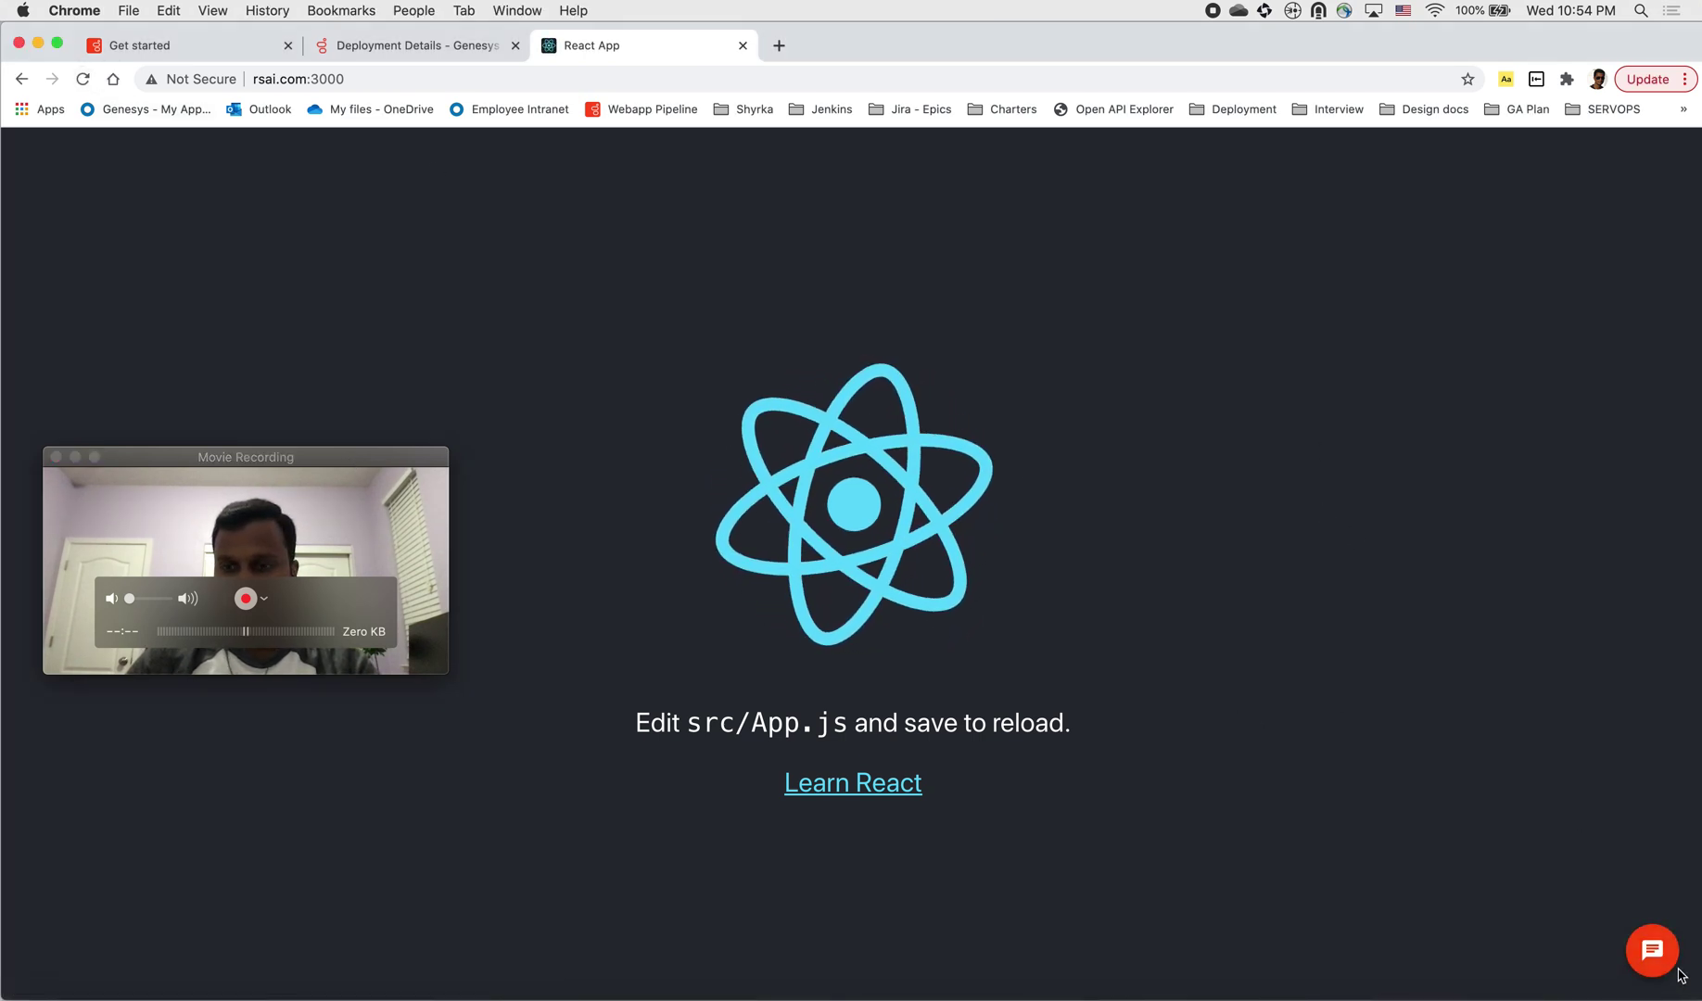
left_click(1655, 963)
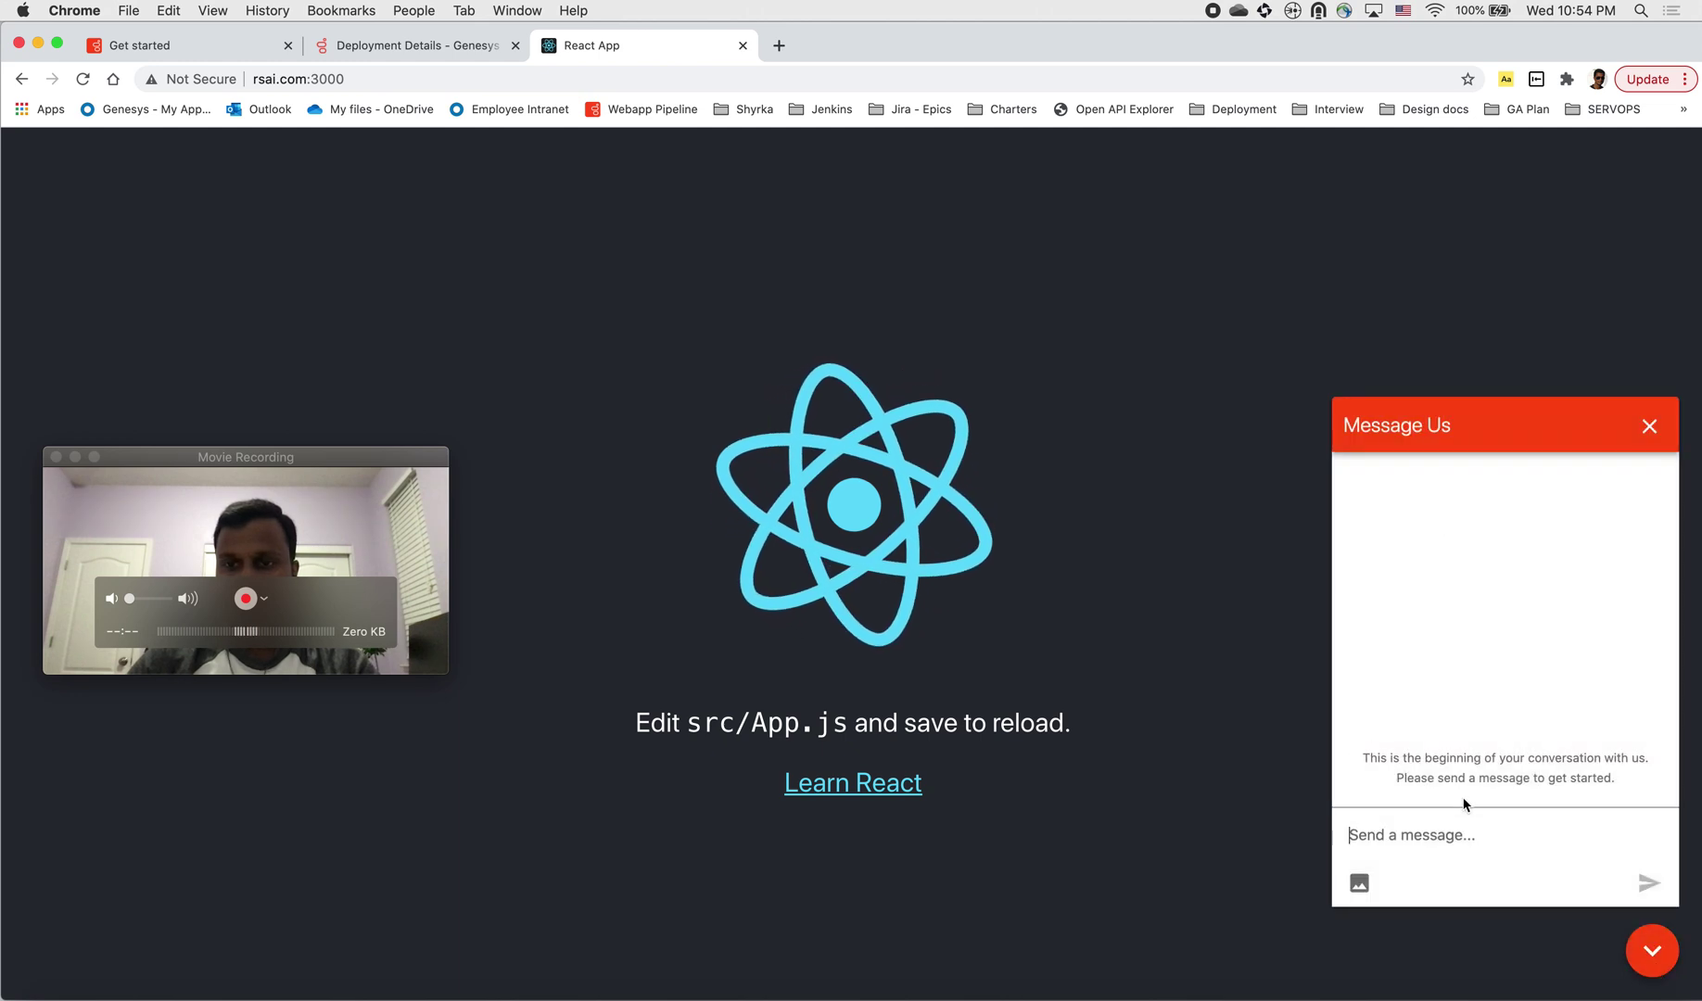
left_click(300, 457)
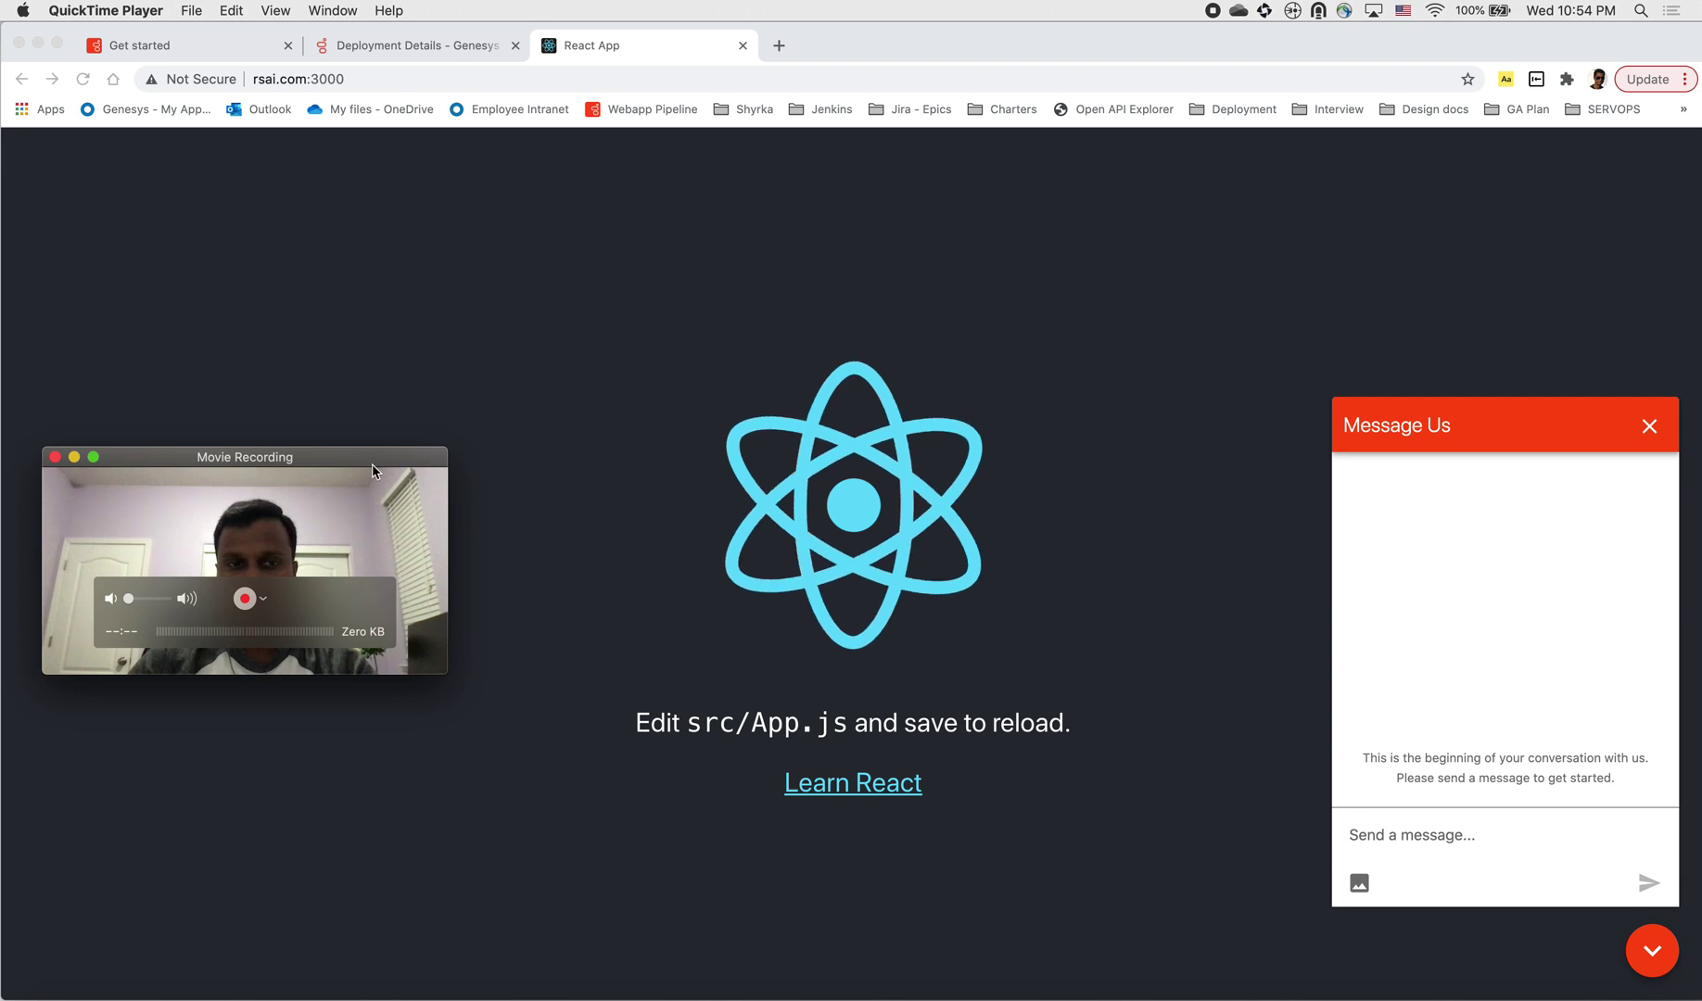
left_click(1389, 846)
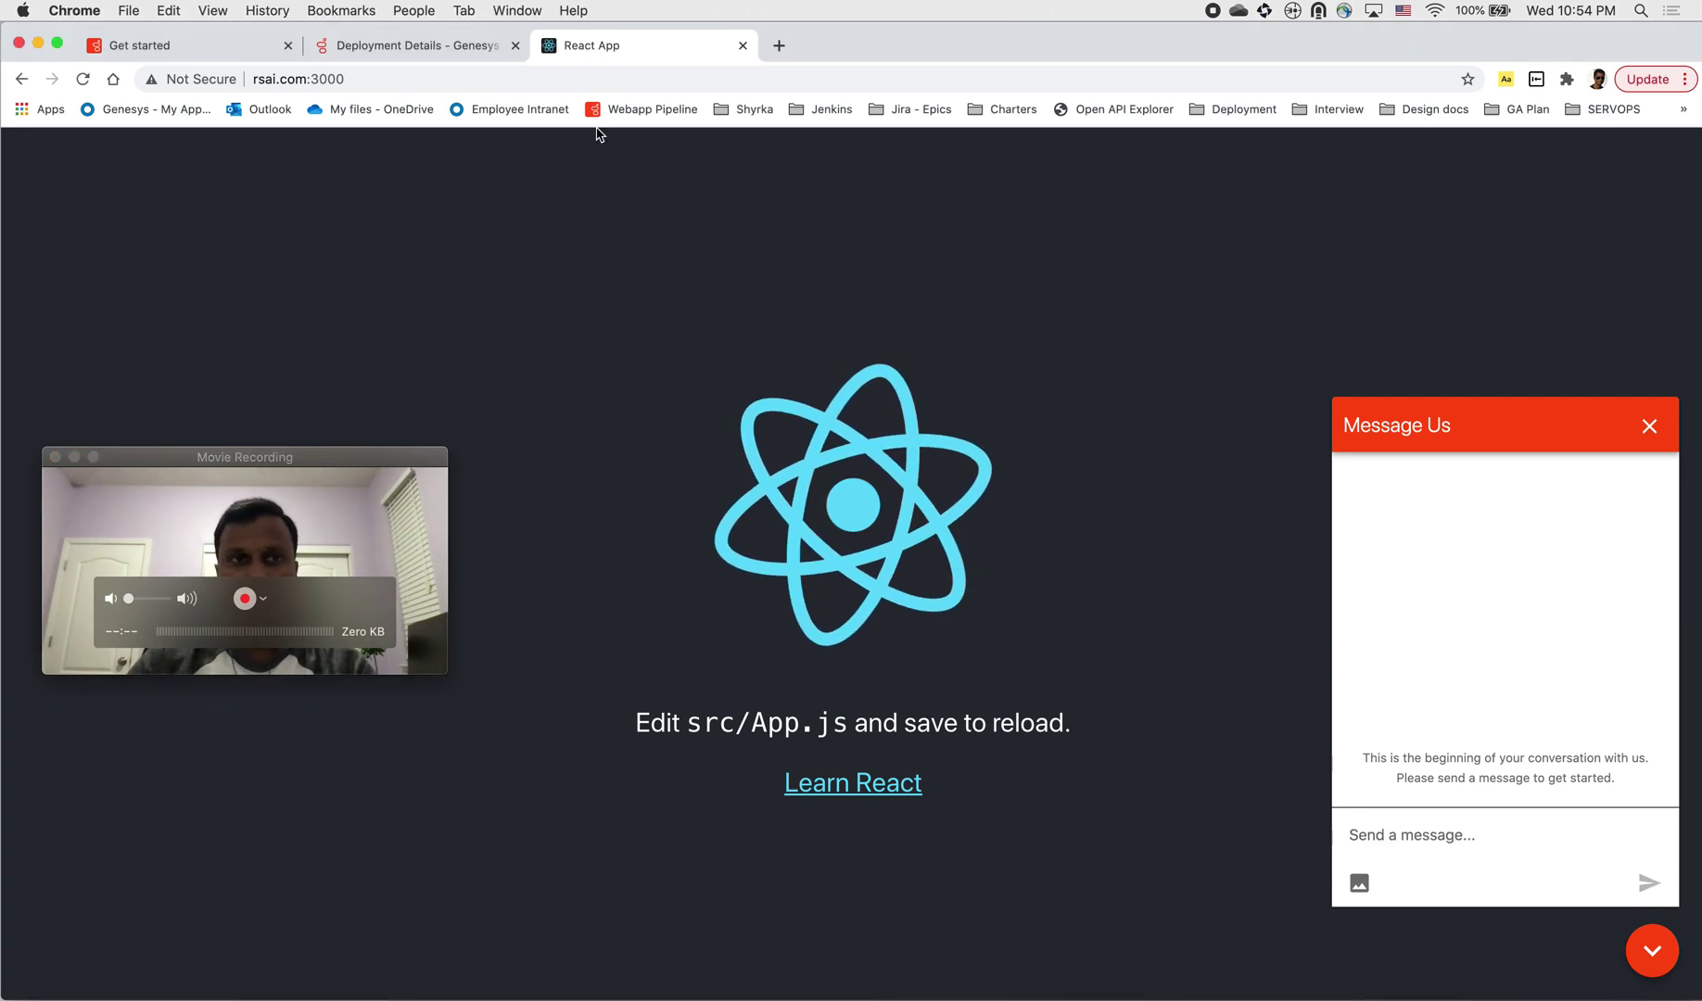
Step: From the Deployment Details tab, activate queues in the agent status panel to go On Queue
left_click(415, 49)
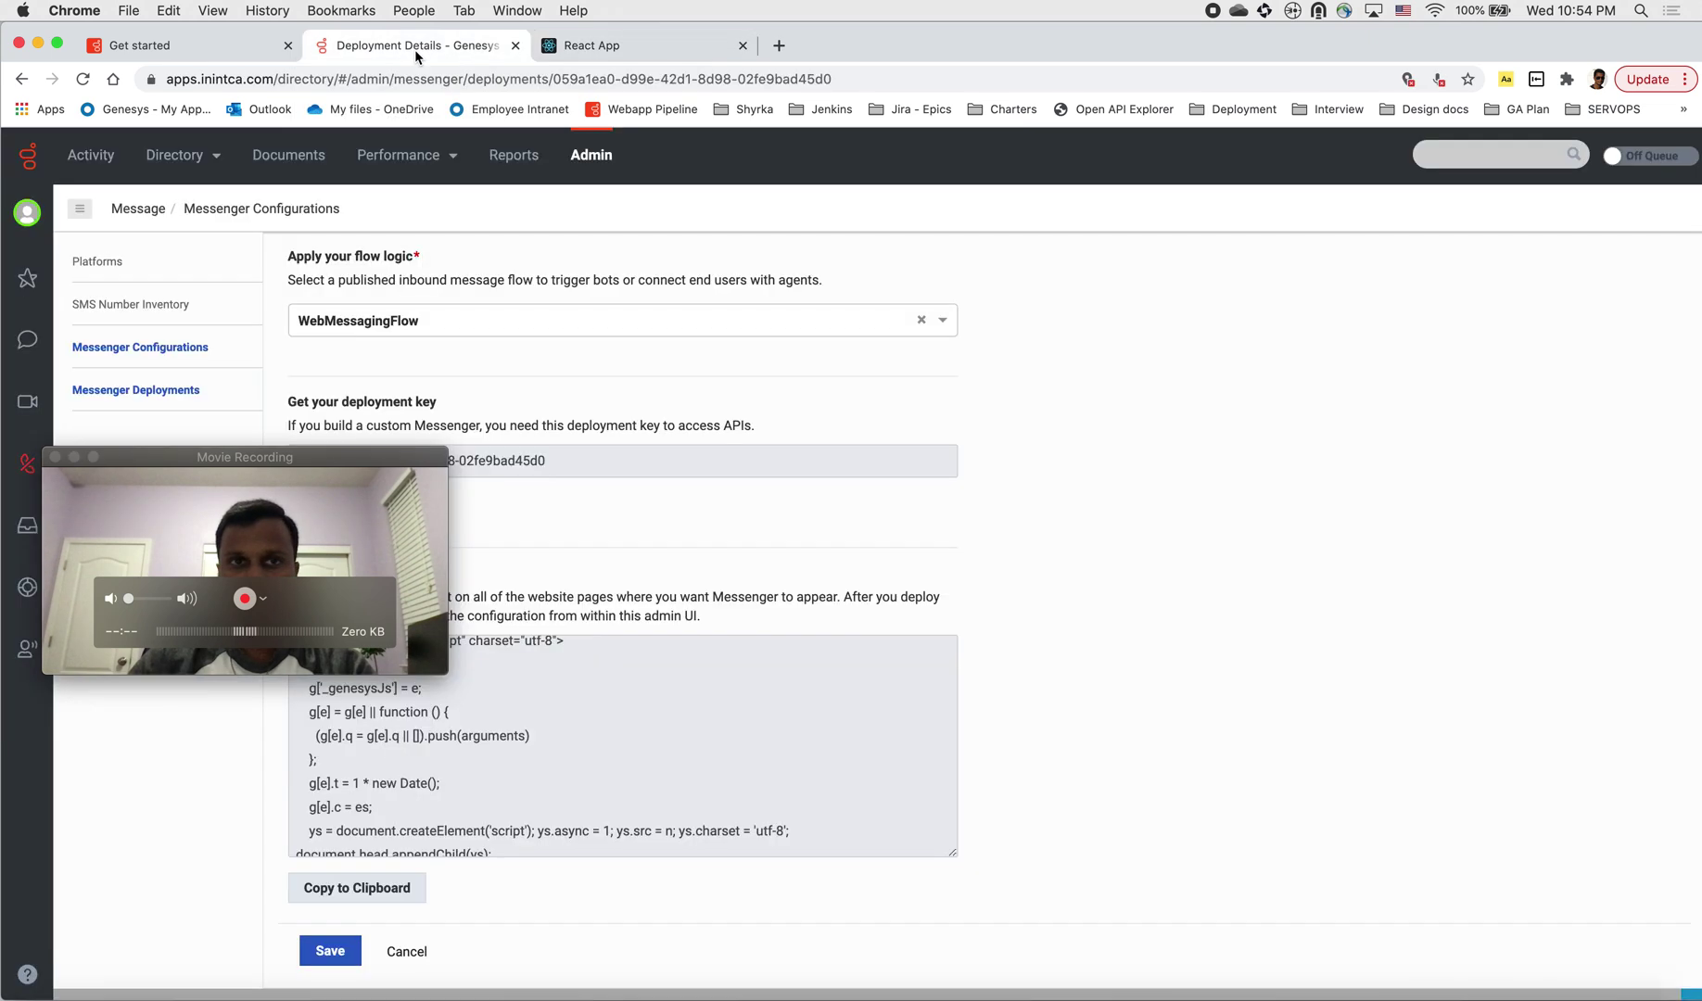
left_click(26, 212)
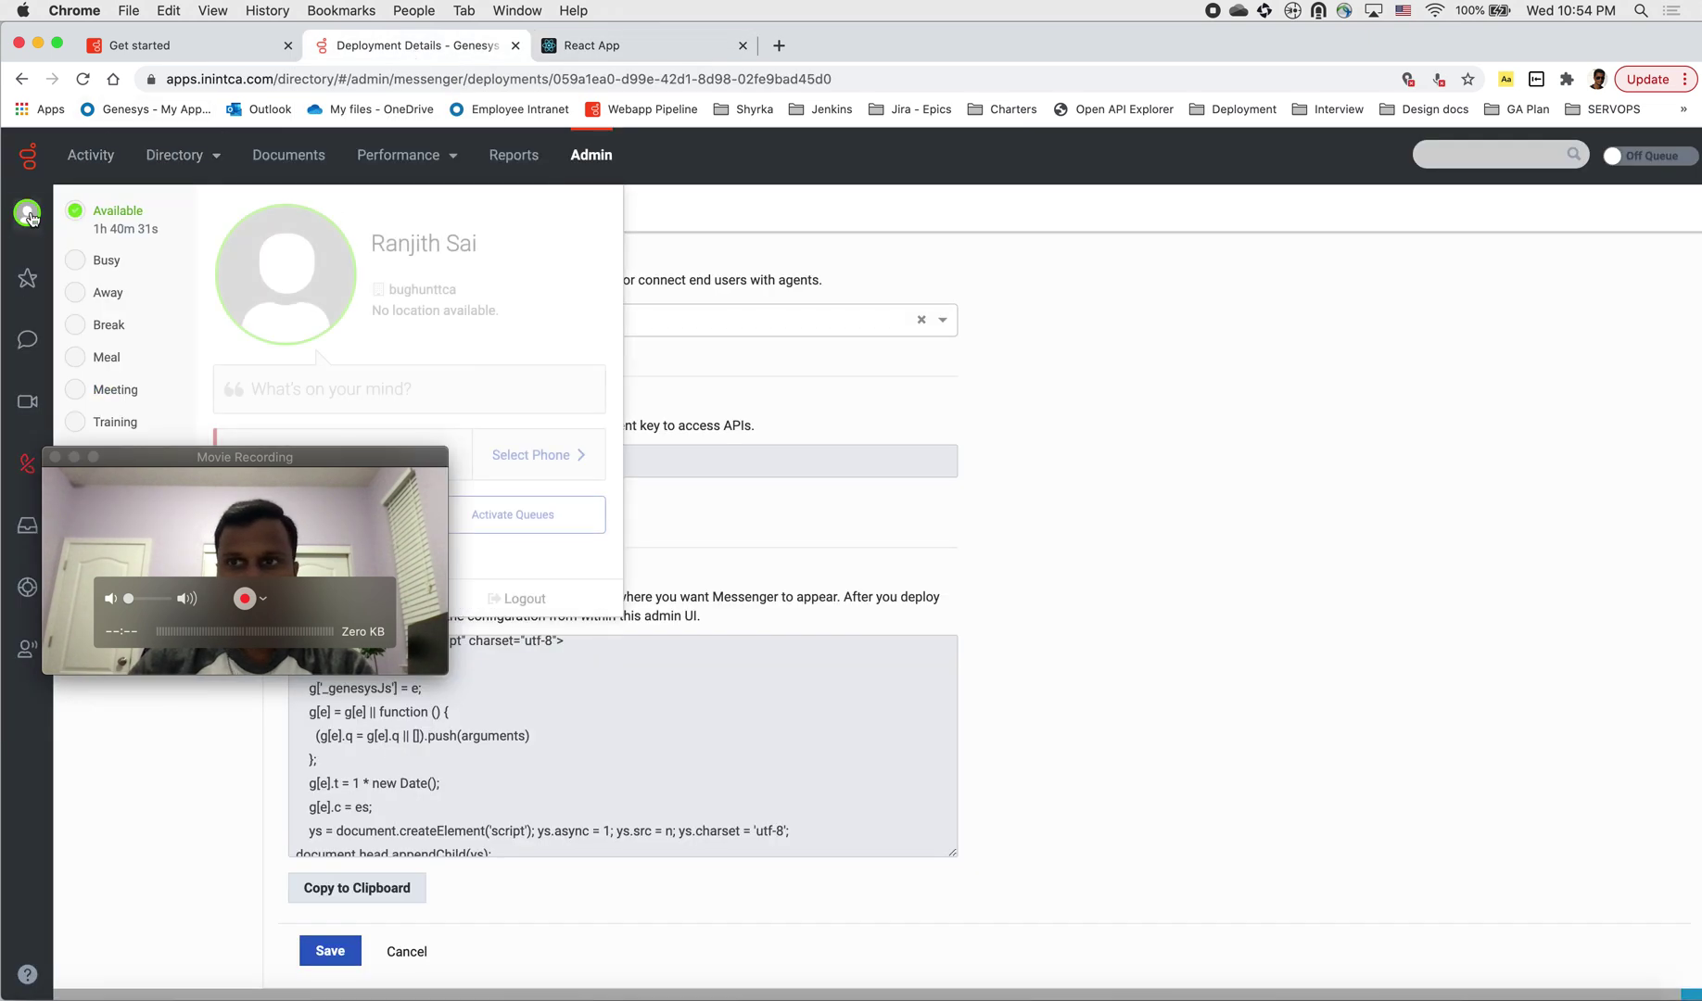
left_click(1463, 448)
left_click(1673, 162)
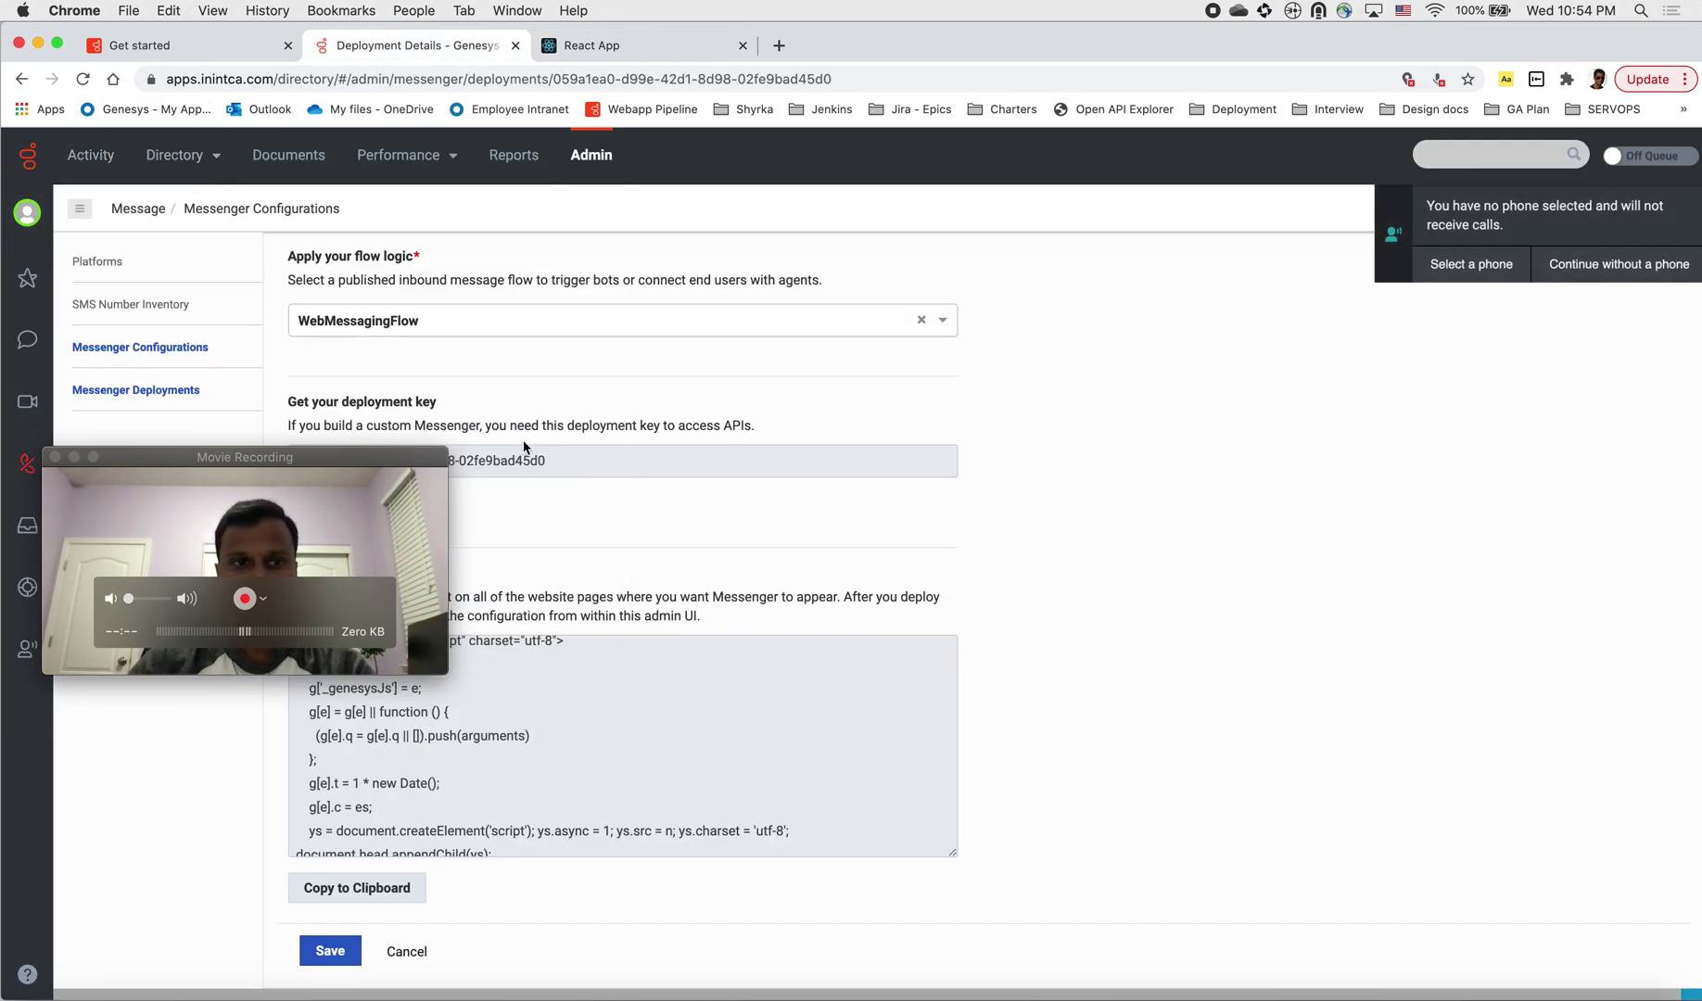
left_click(315, 510)
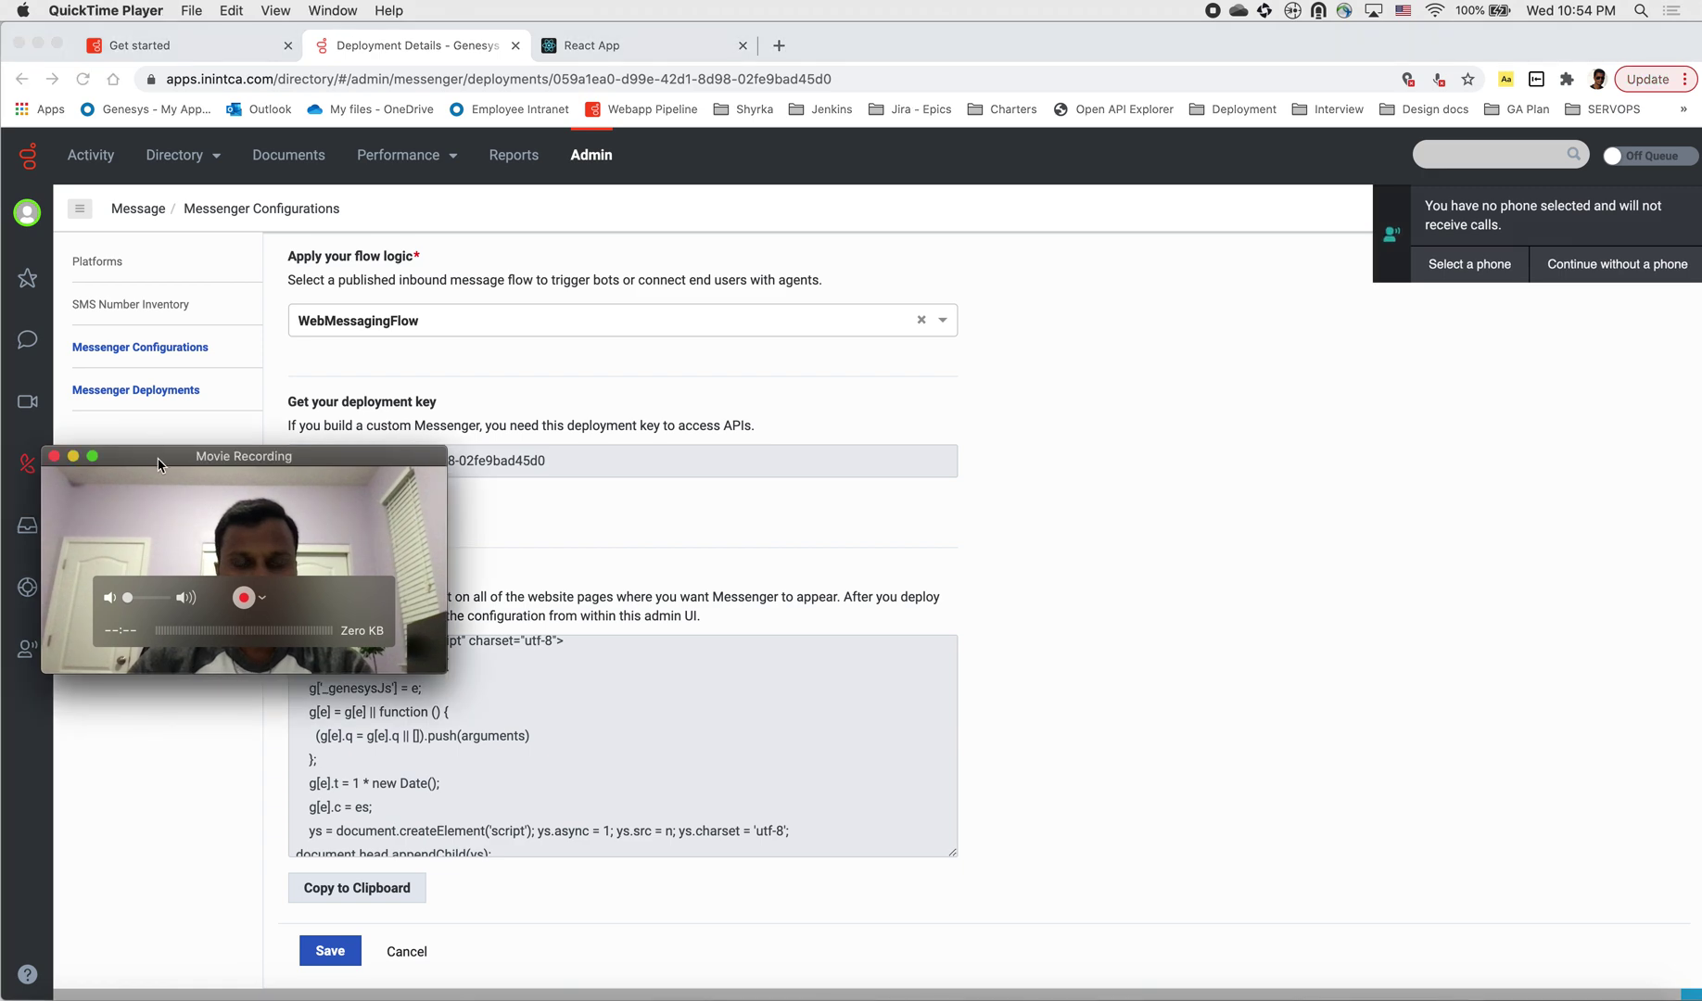
left_click(153, 722)
Step: Go on queue without a phone, answer the Guest web chat and expand the conversation
left_click(1559, 266)
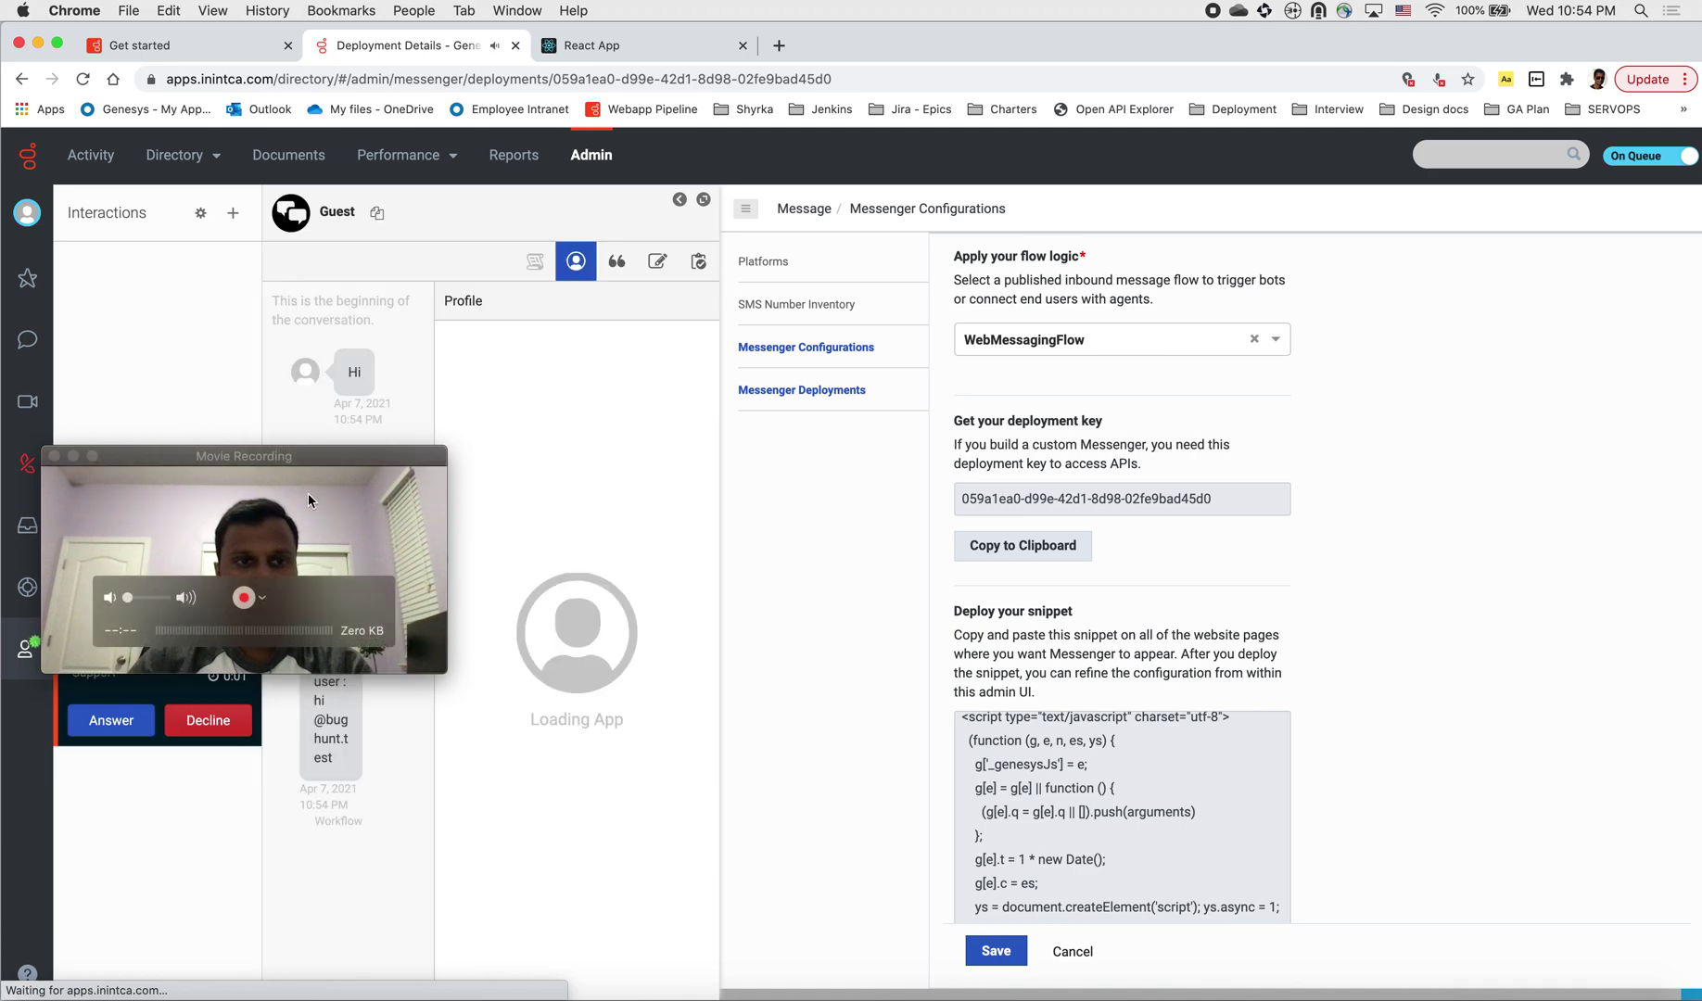
left_click_drag(293, 456, 1548, 767)
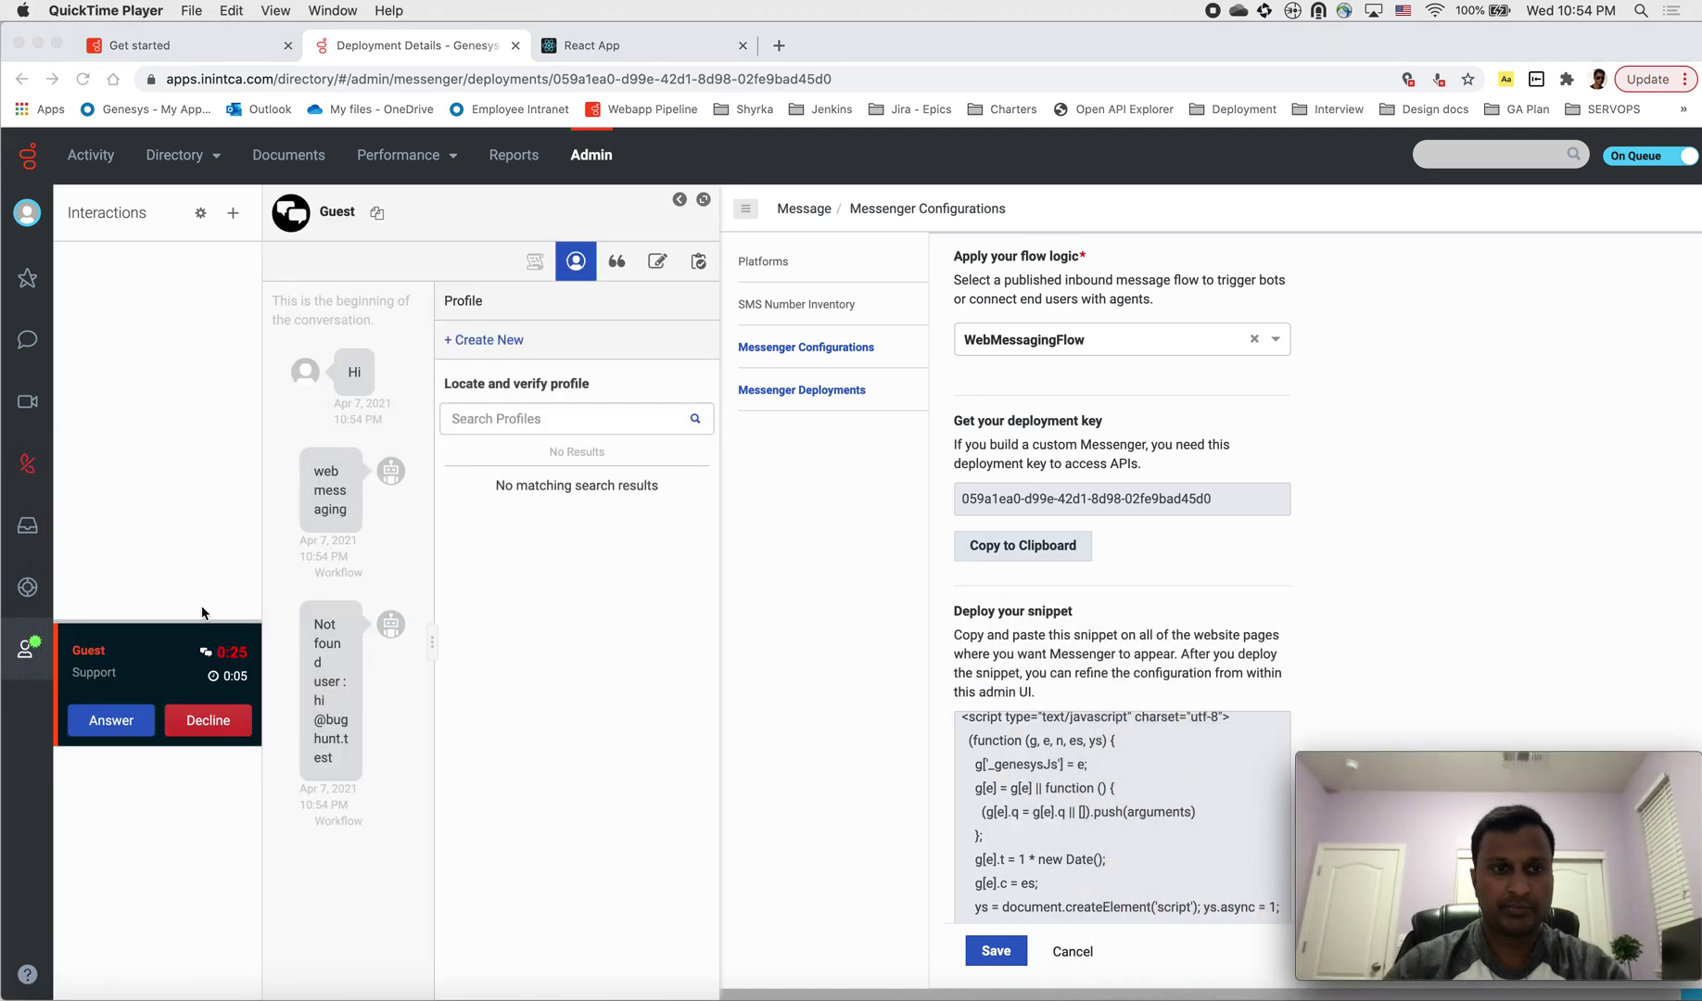
left_click(113, 725)
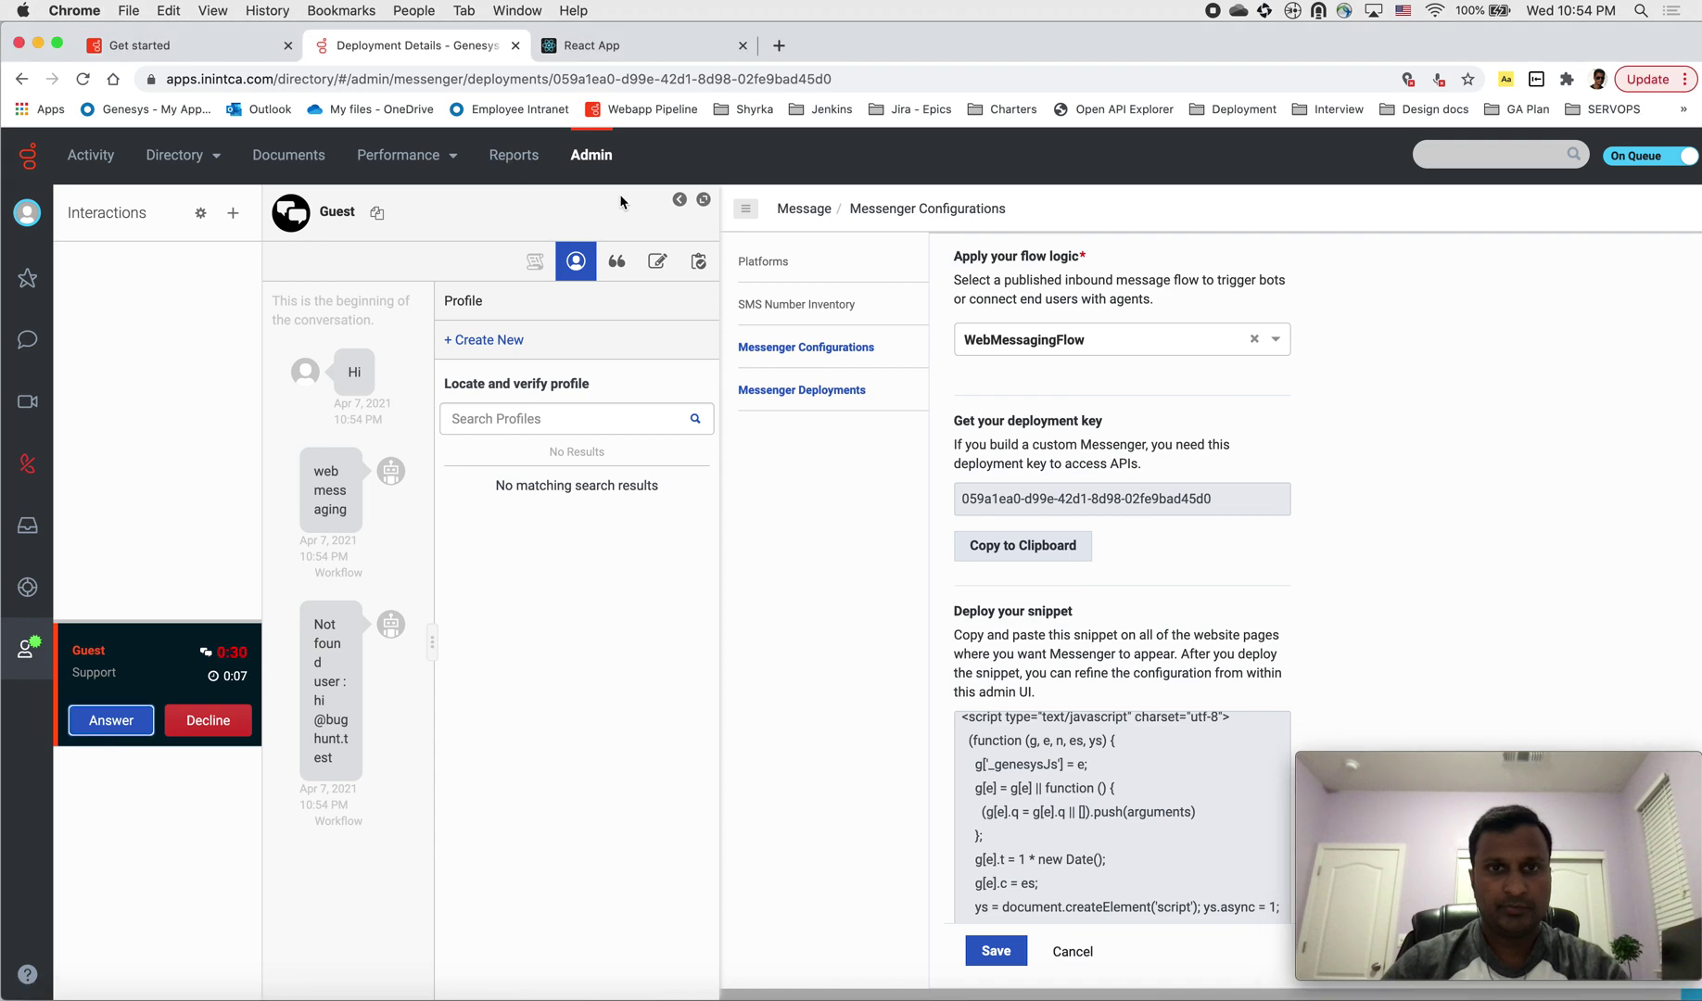
left_click(704, 200)
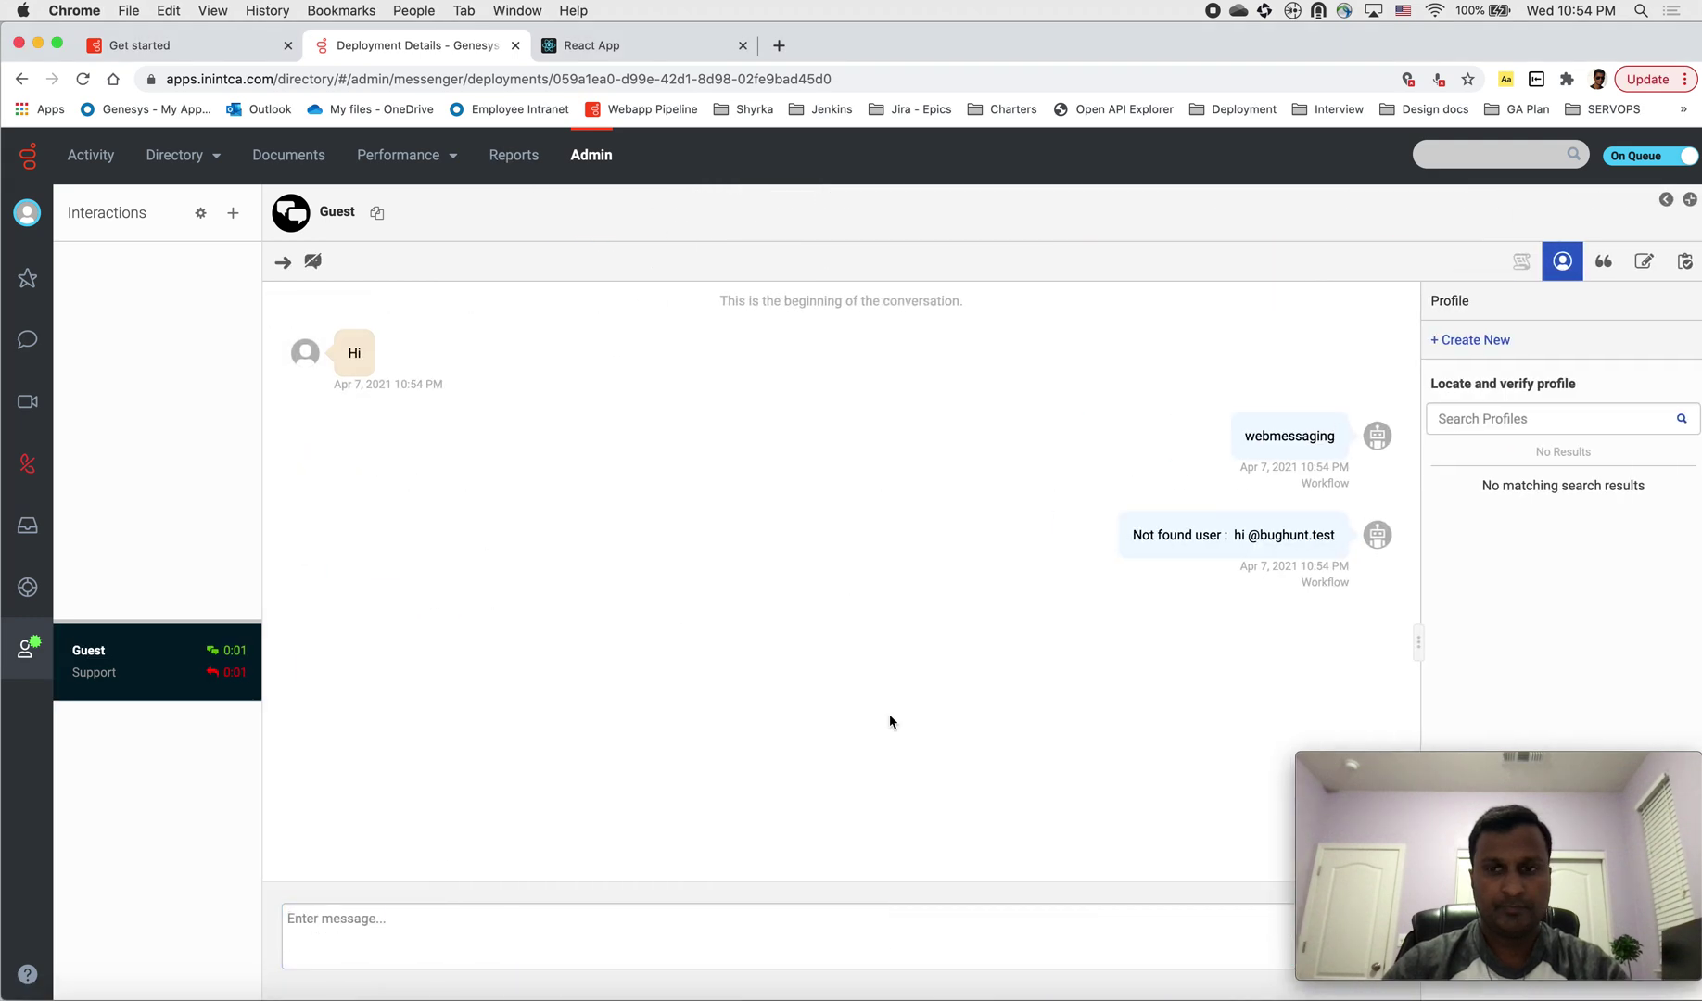
Step: Reply 'hi' to the guest in the chat
left_click(486, 933)
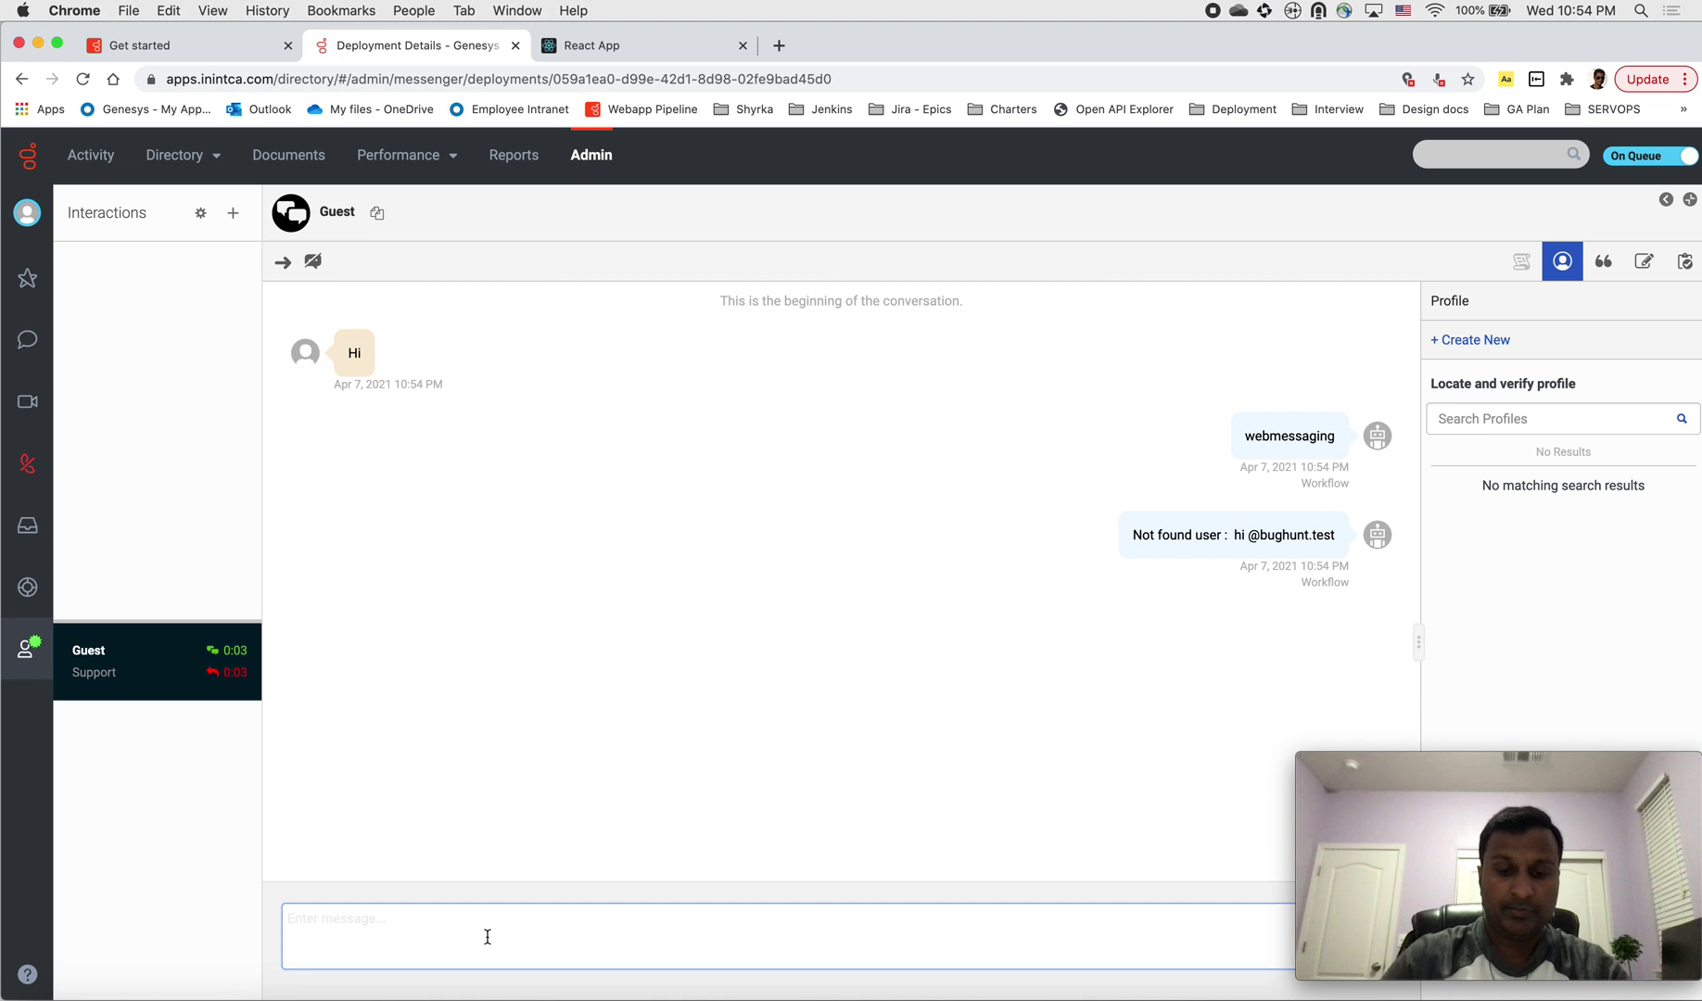
type("hi")
key("Return")
Step: Check the agent's 'hi' reply in the React App's Message Us chat, close it and reload the page
left_click(631, 42)
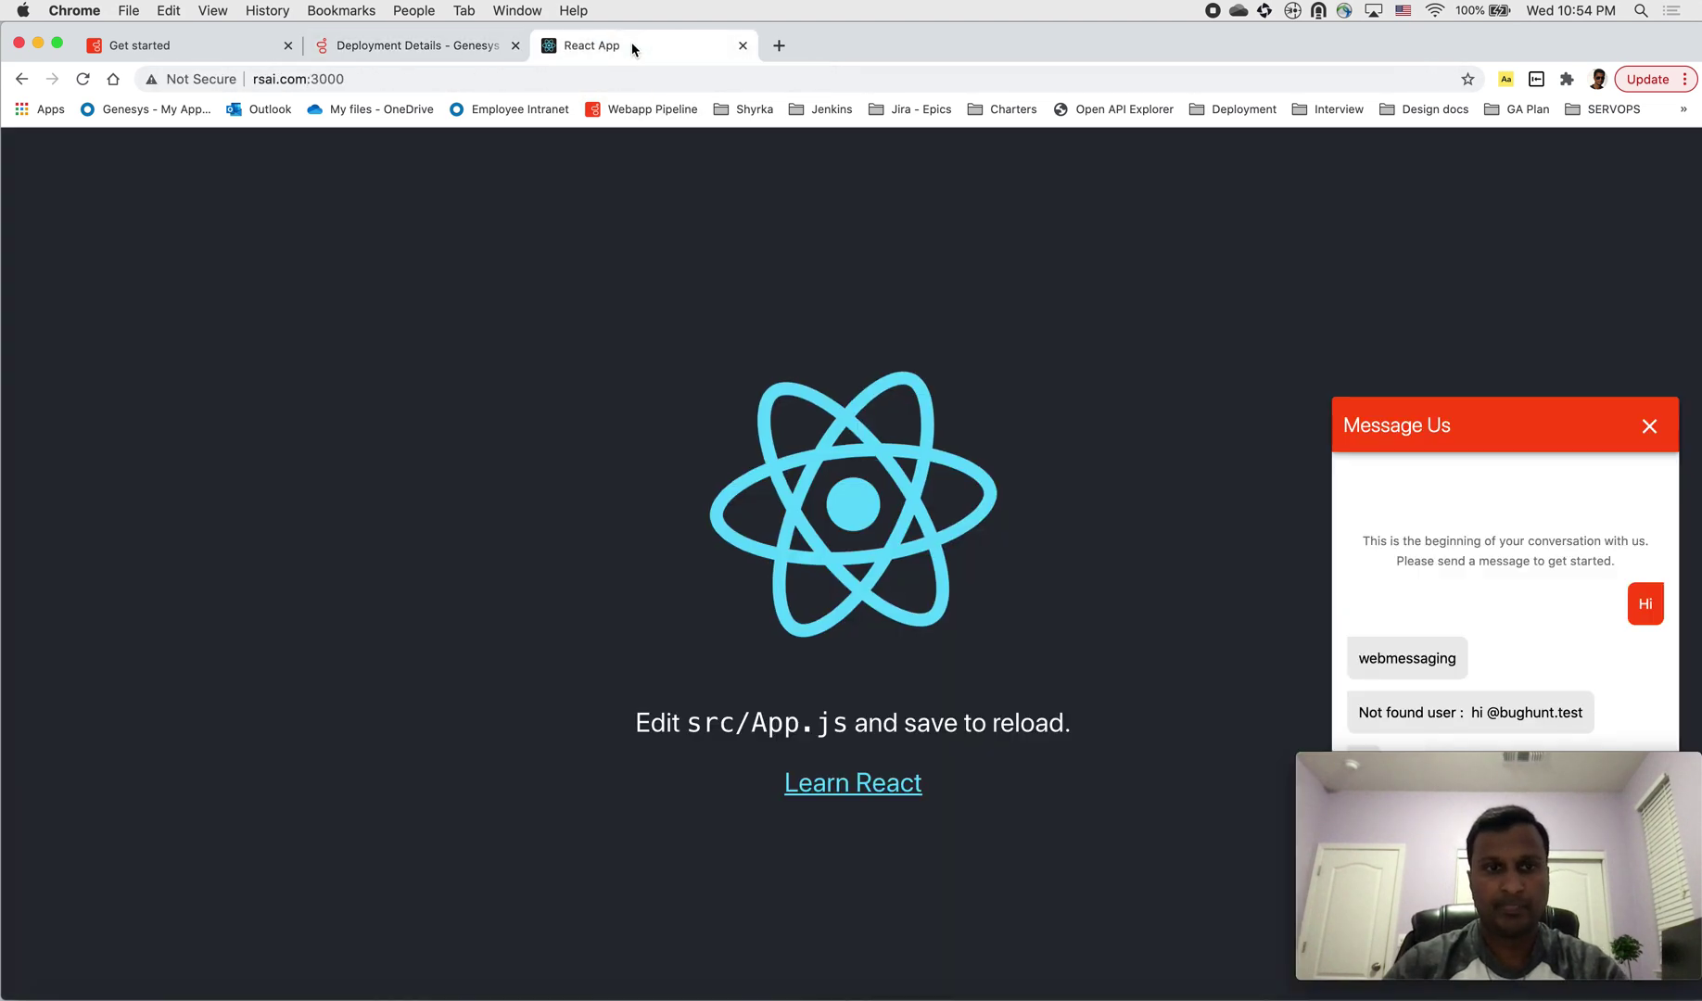
left_click_drag(1564, 771, 270, 315)
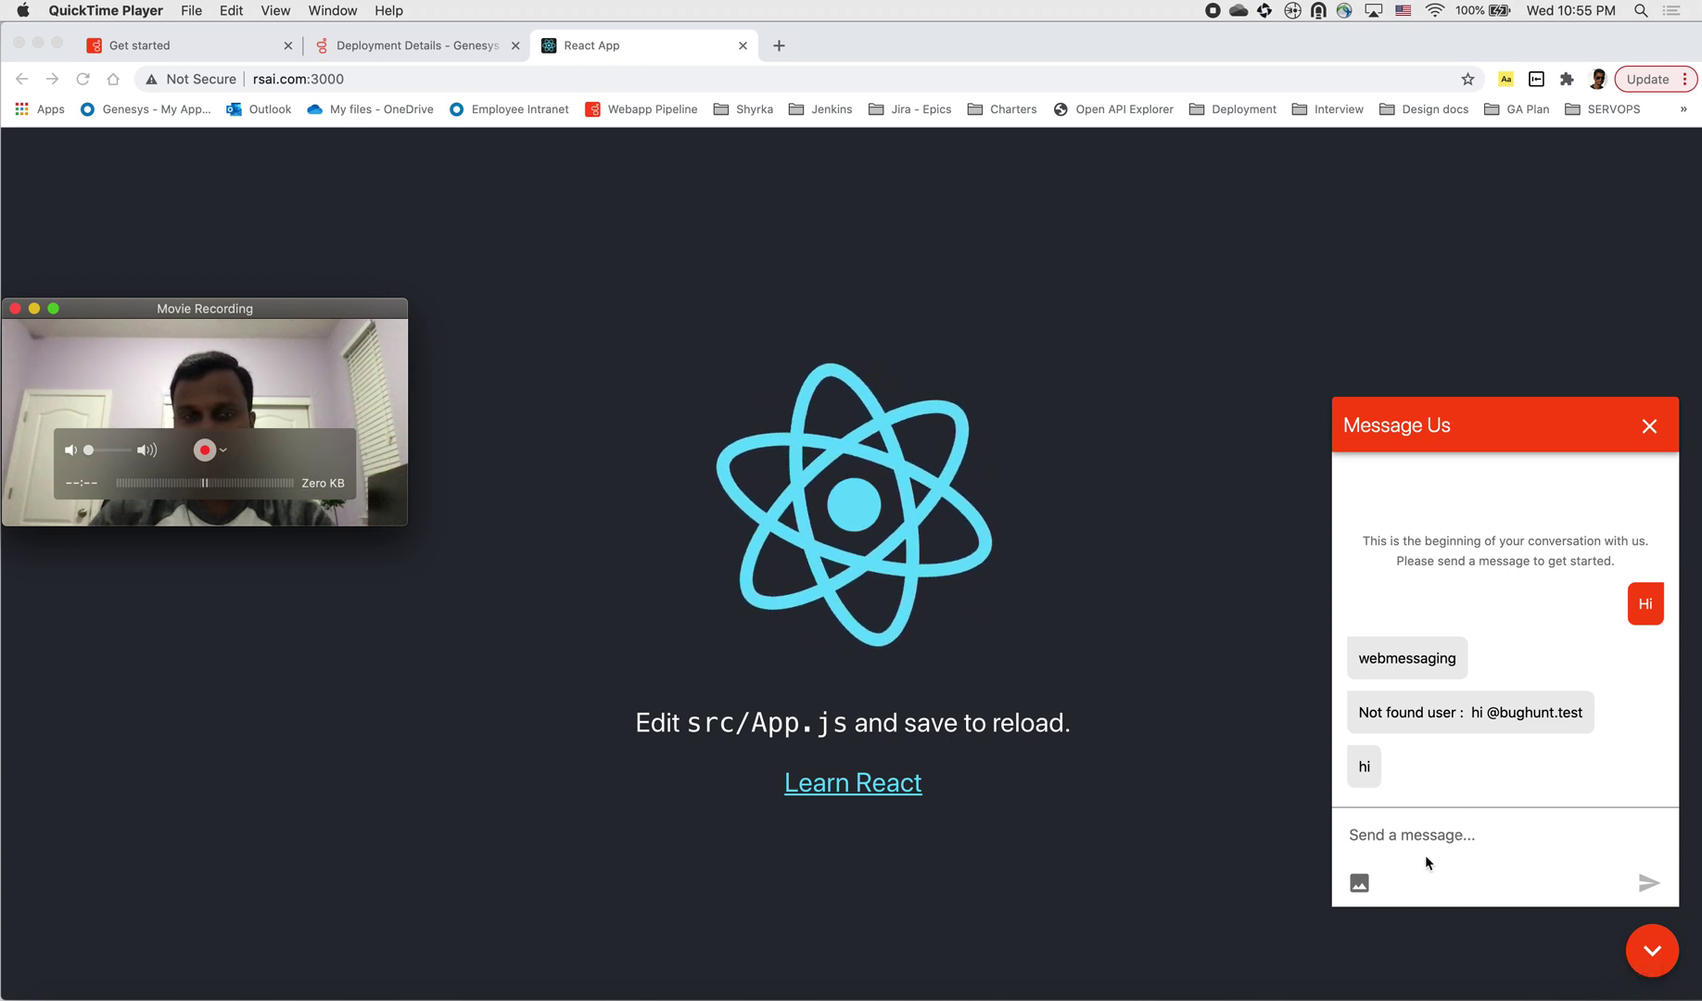
left_click(1652, 429)
left_click(1650, 427)
key("super+r")
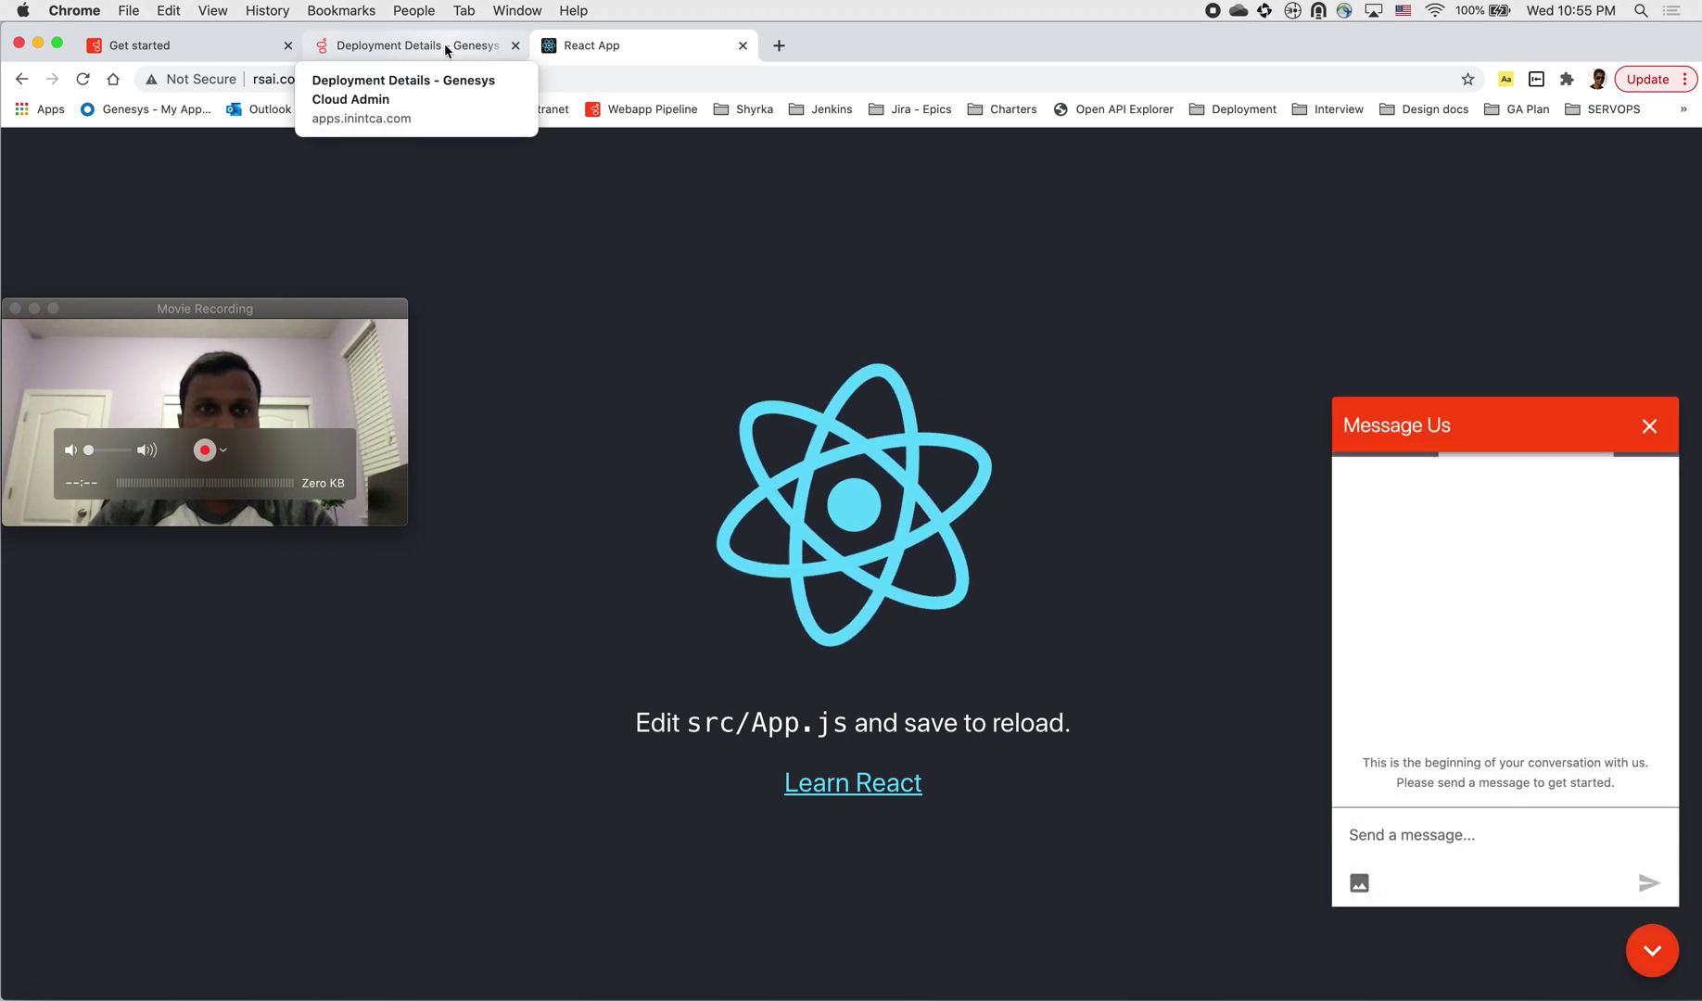
Step: End the Guest chat, complete its wrap-up, and return to Admin Home
left_click(446, 48)
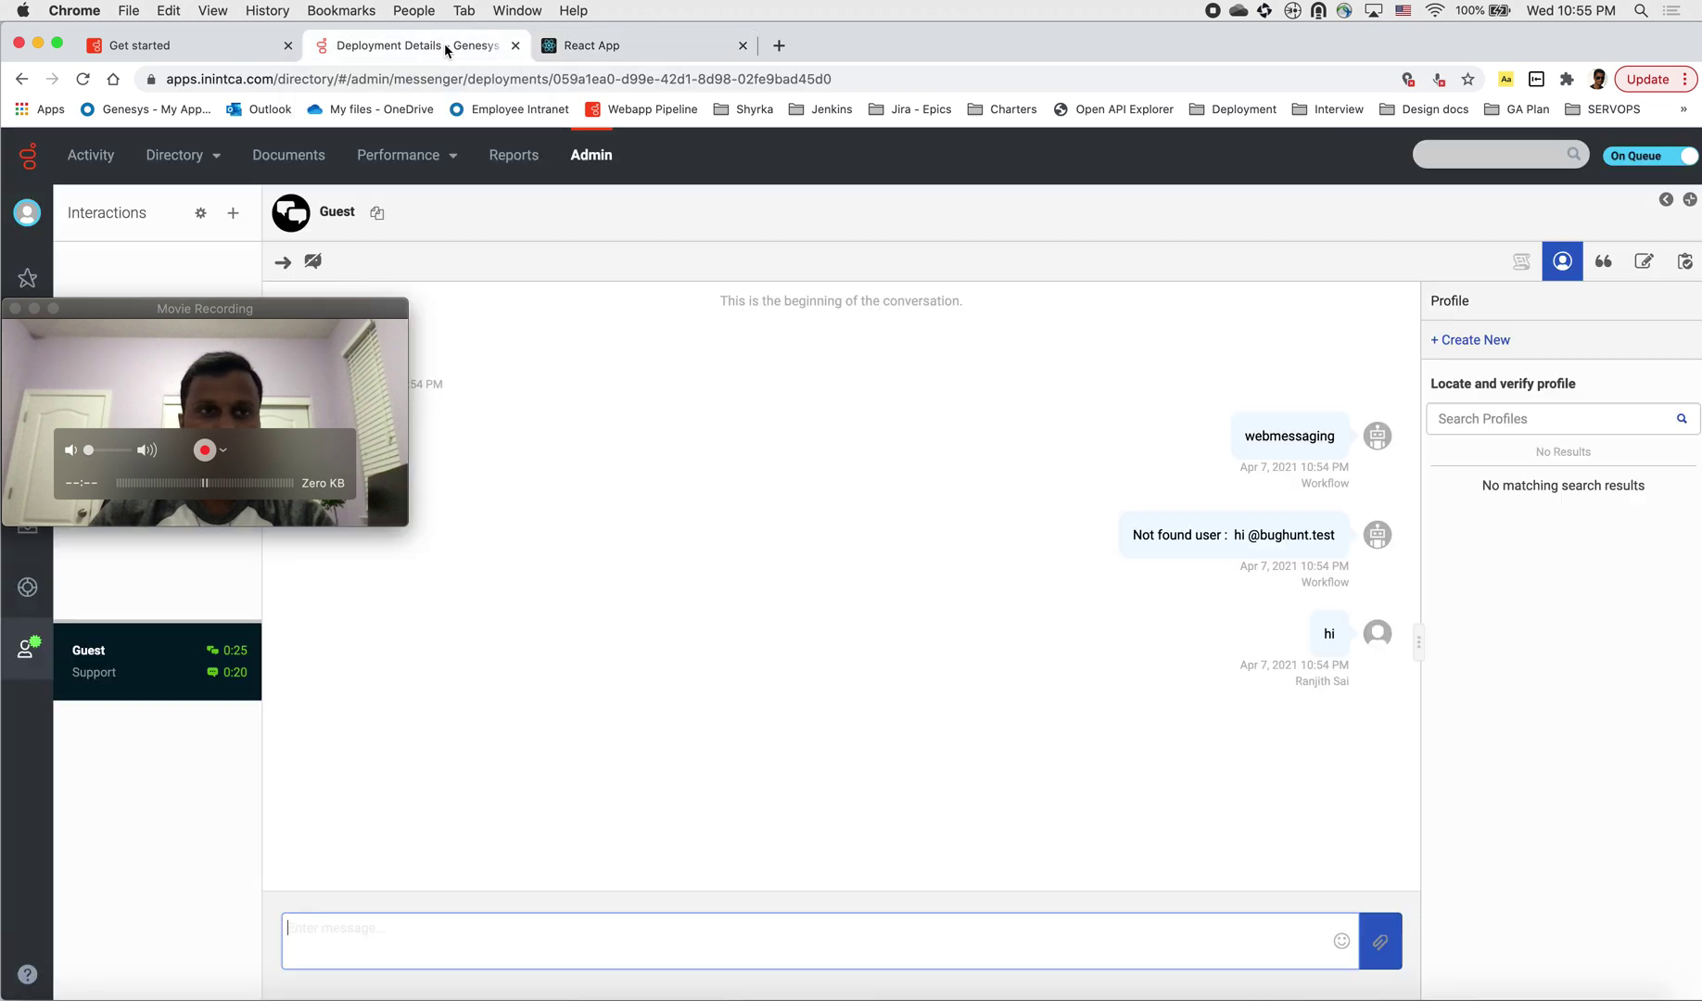
left_click_drag(278, 308, 1449, 438)
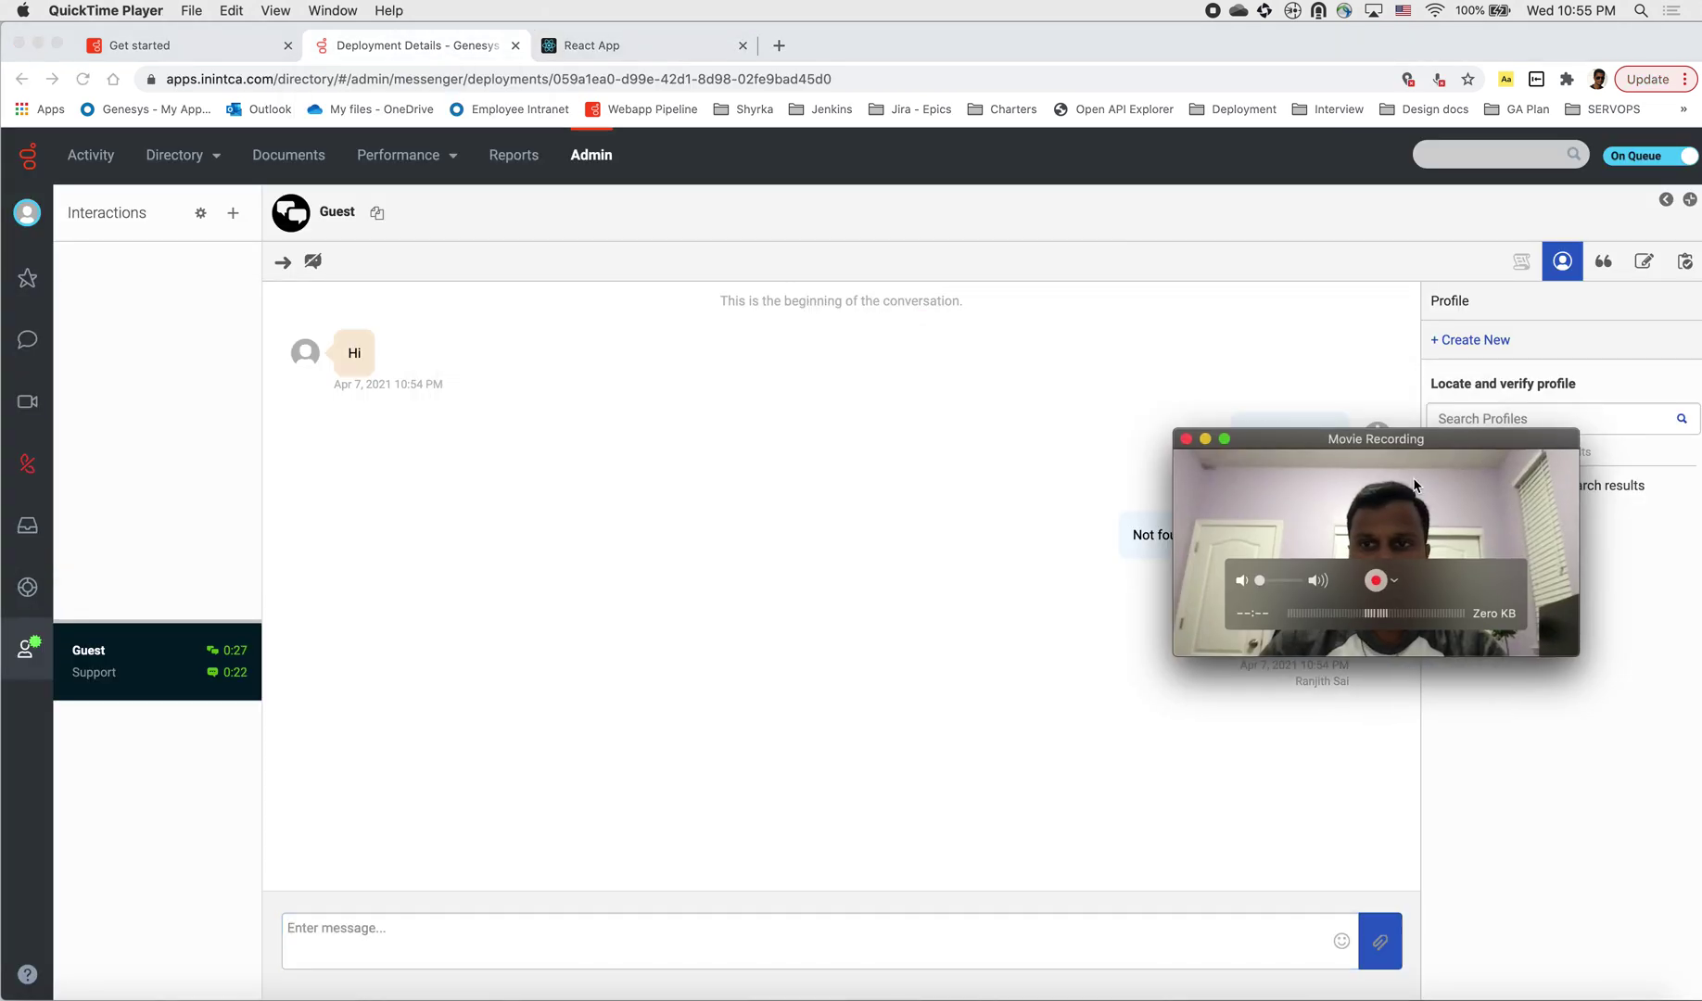
left_click(315, 261)
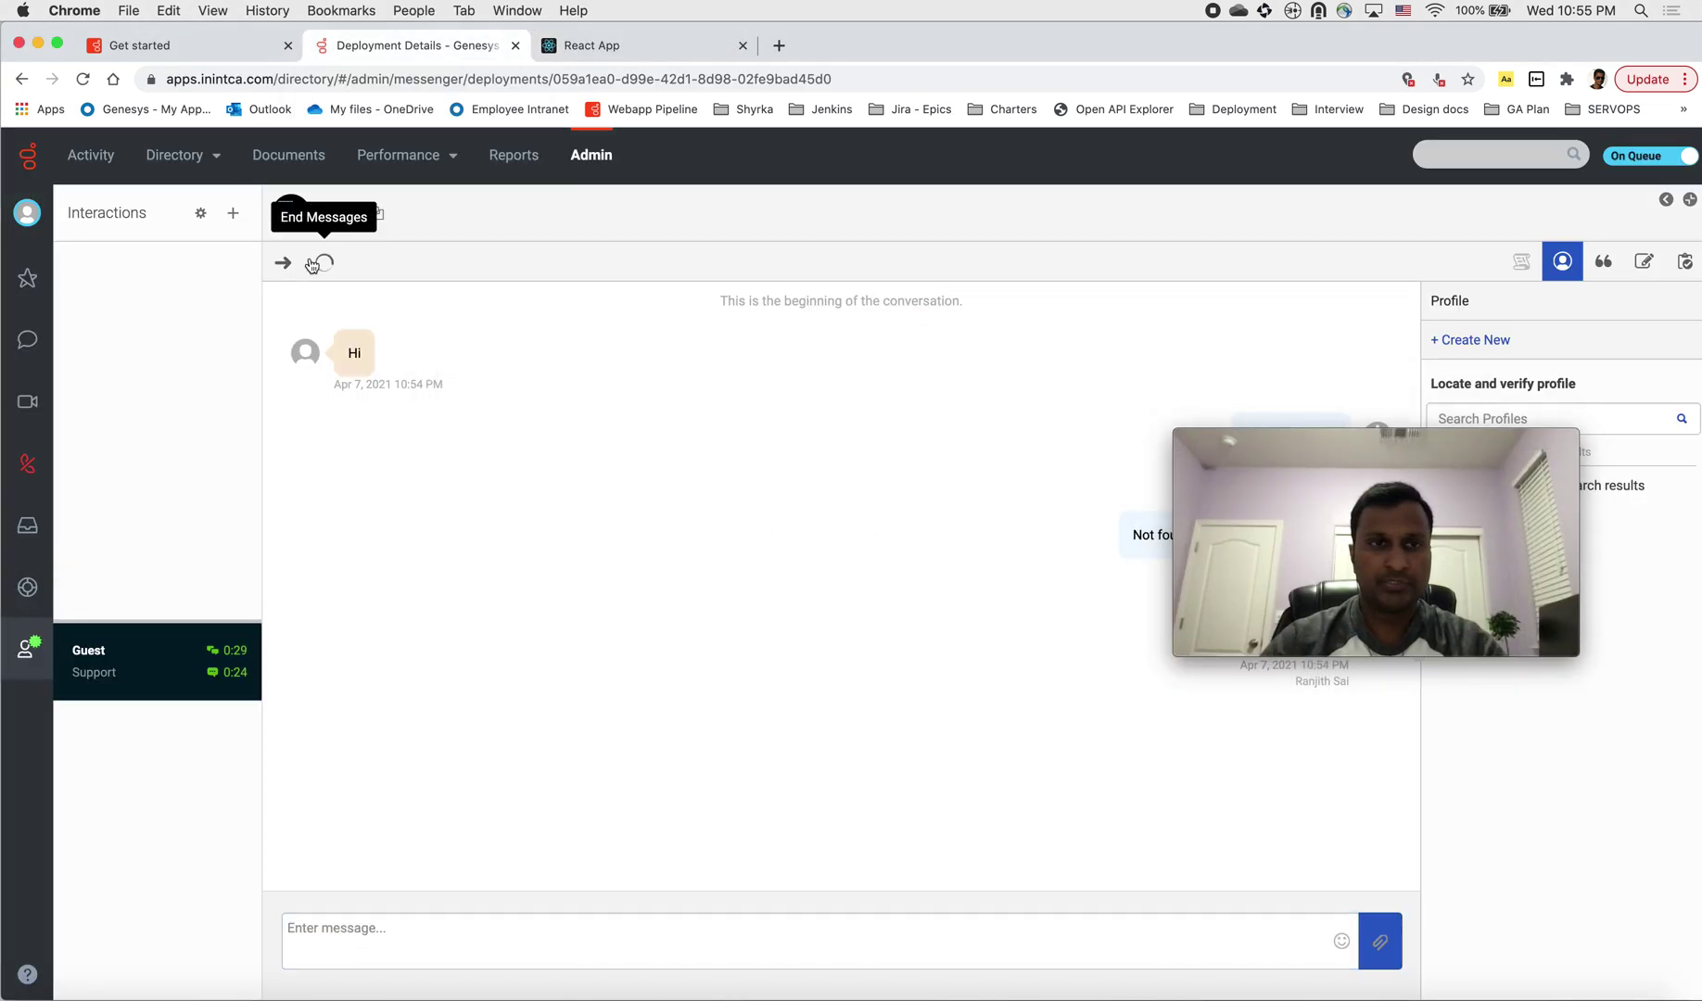
left_click(313, 260)
left_click(1658, 966)
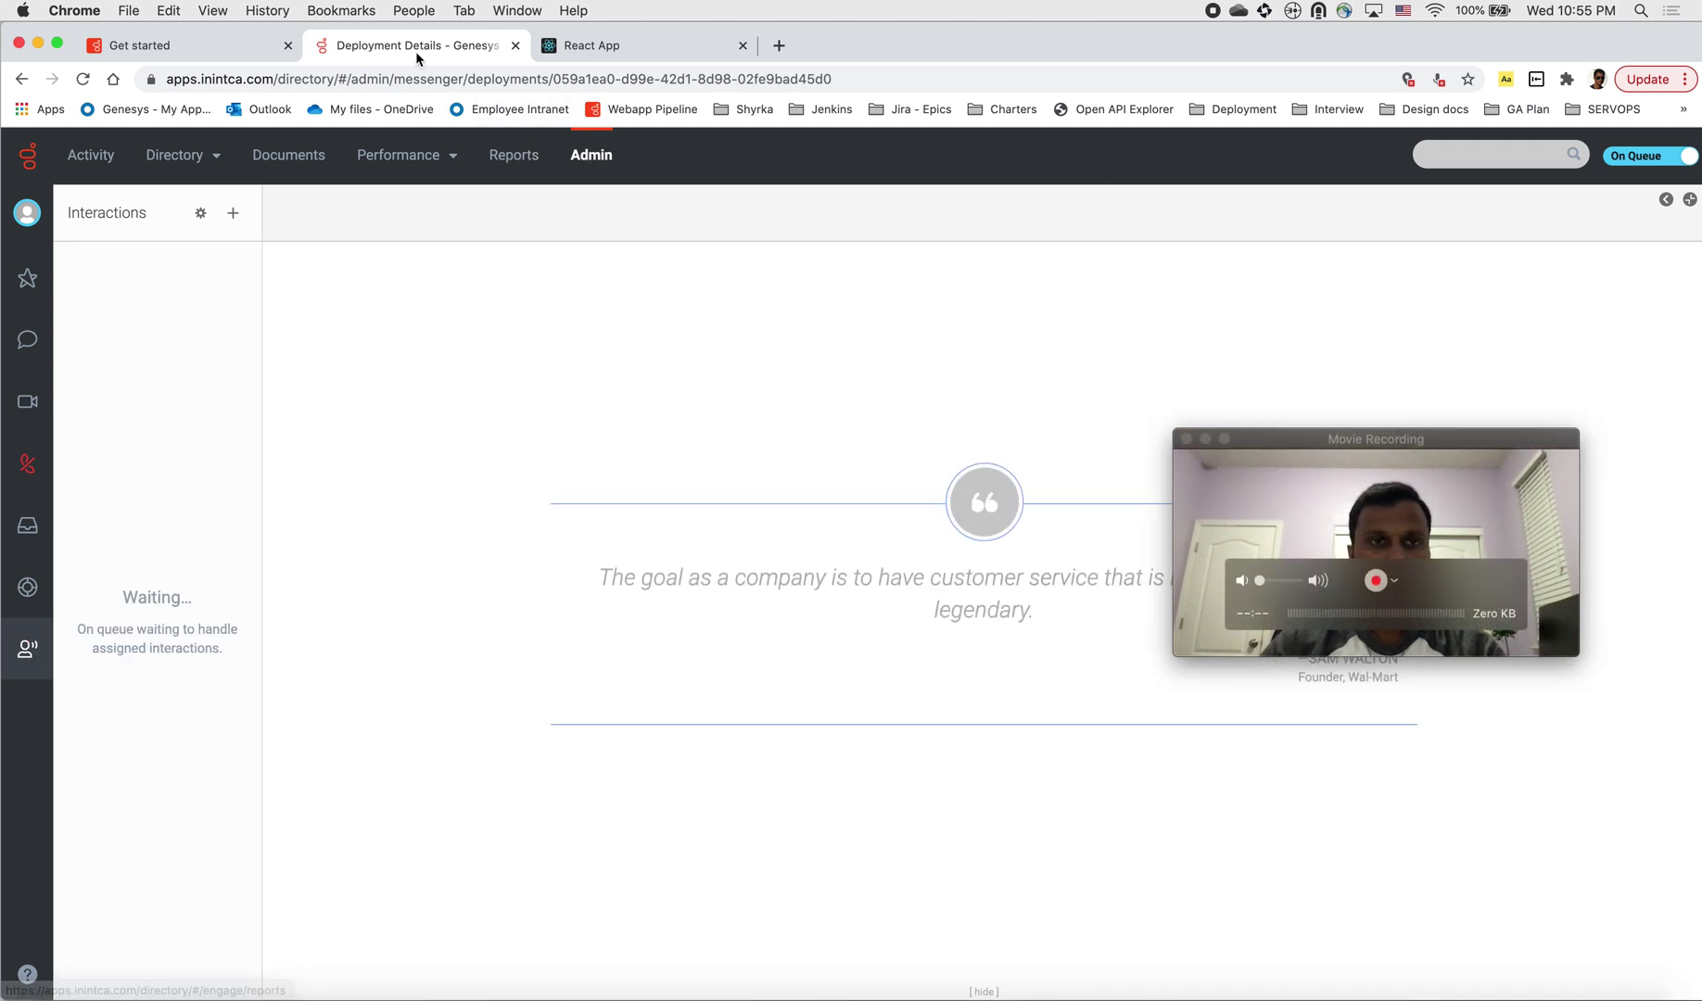
left_click(584, 167)
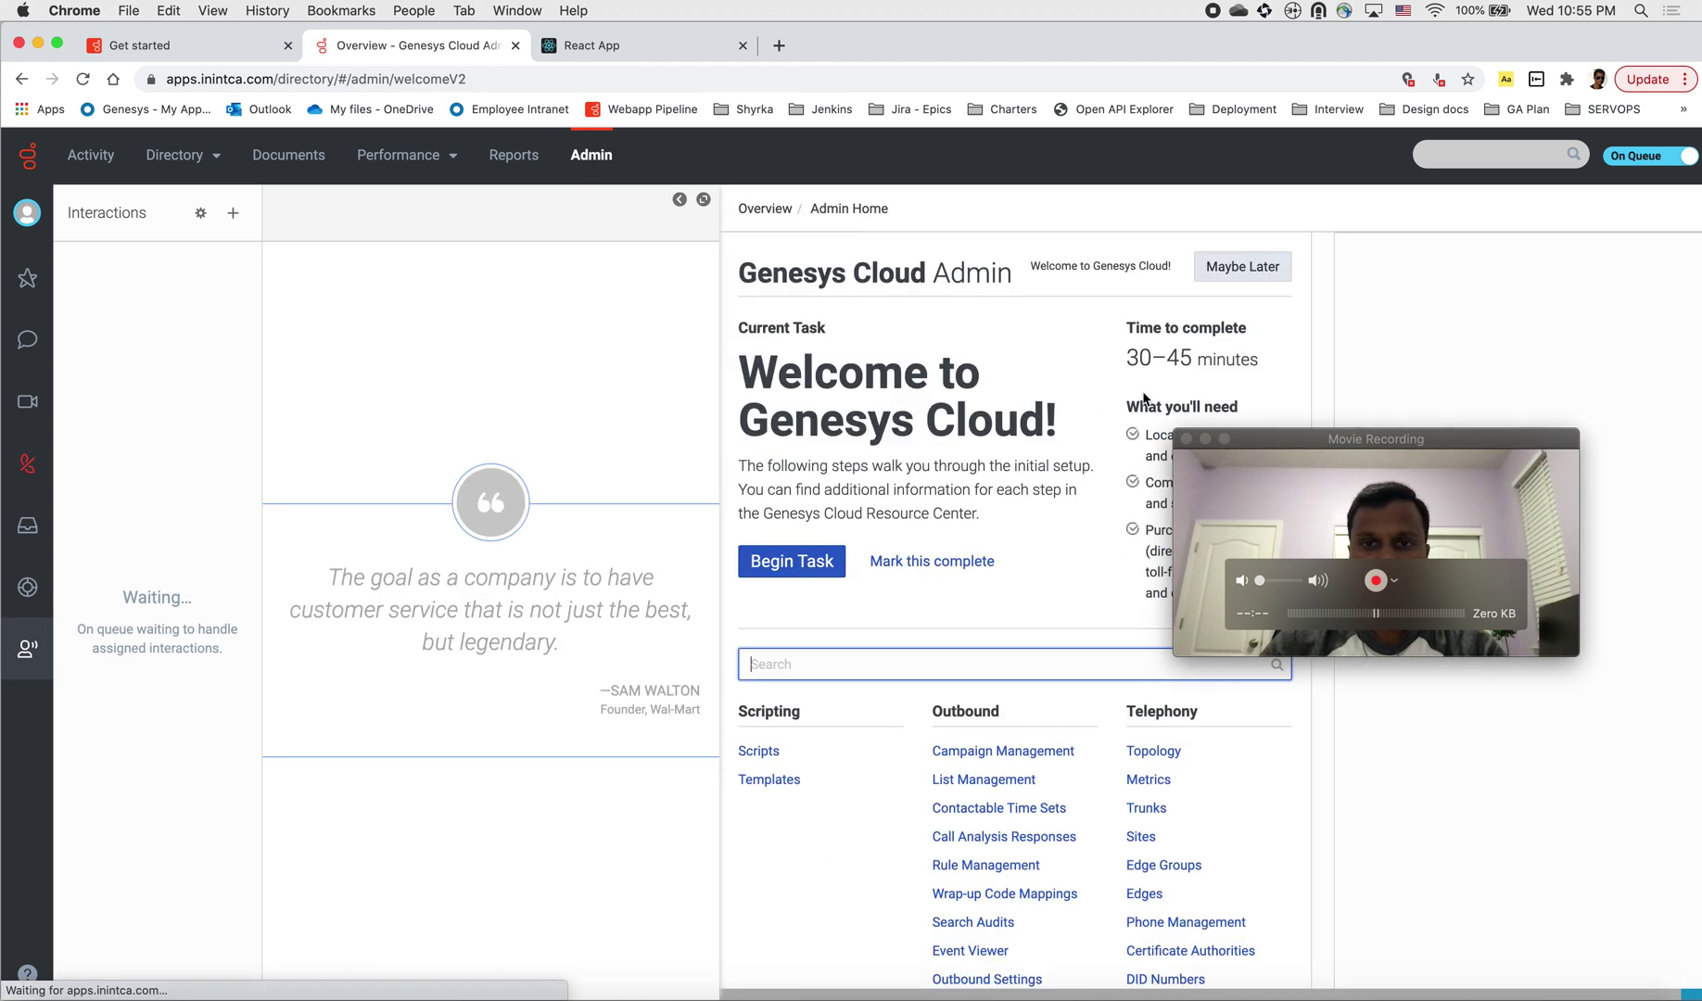
Step: Search admin settings for 'Mess', open Messenger Configurations and select RanjithDemo
left_click_drag(1326, 435, 1444, 31)
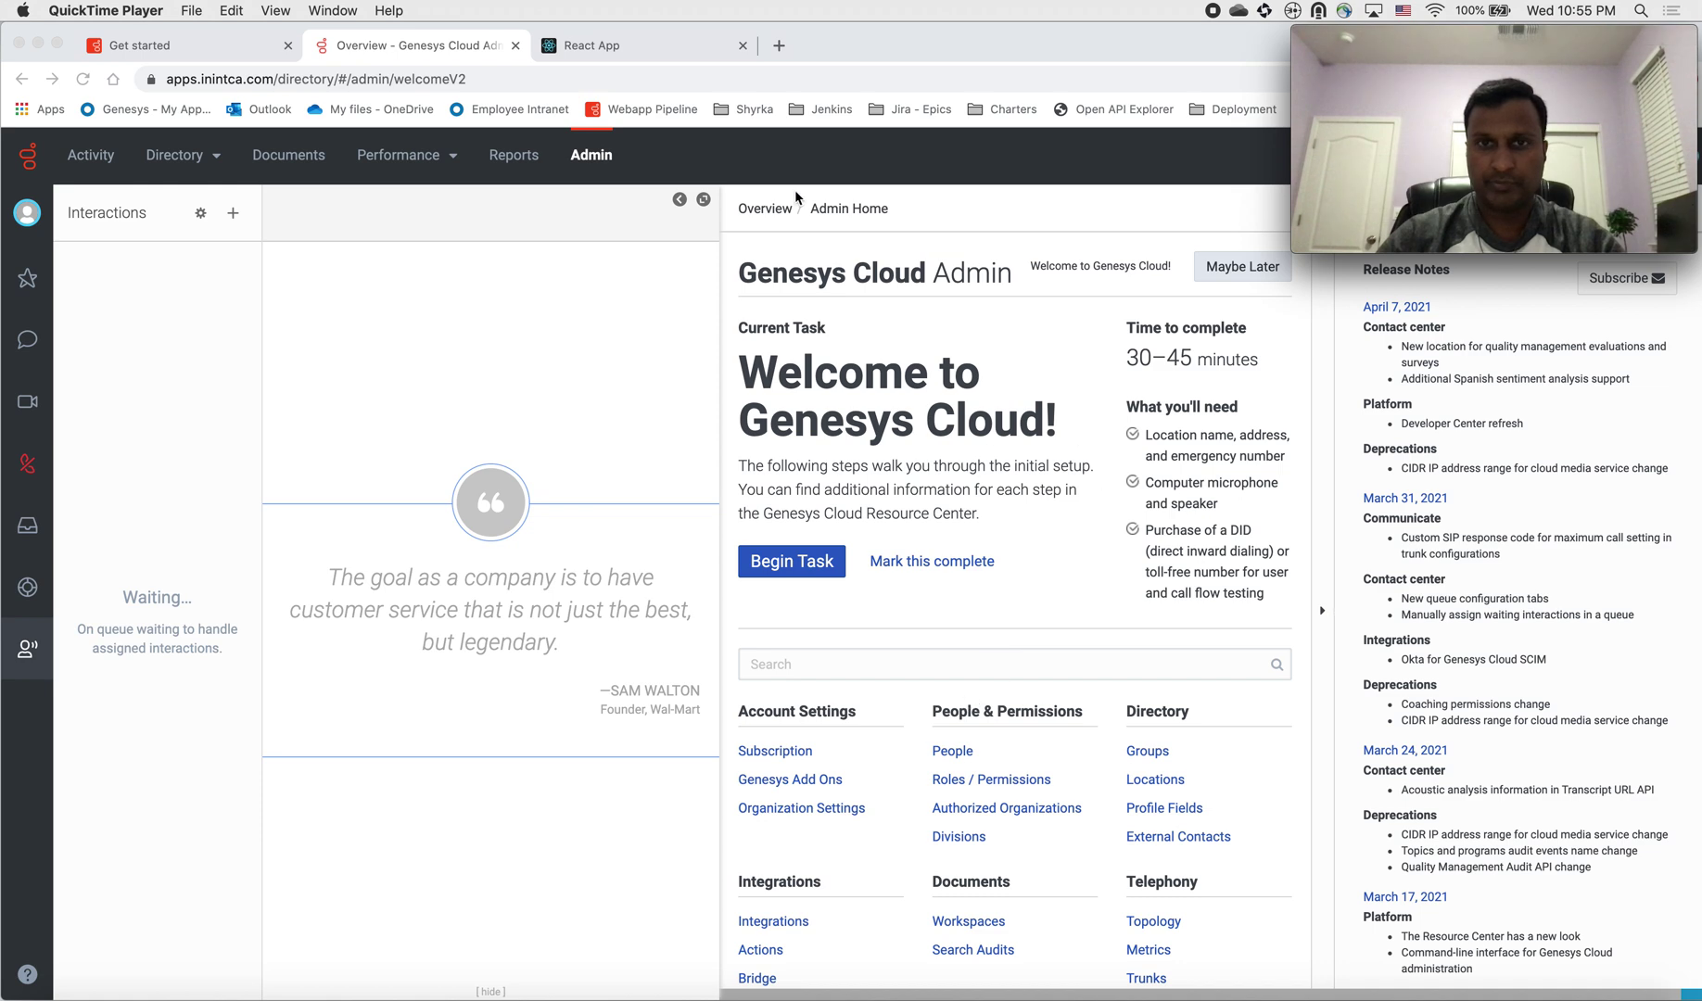
scroll(901, 596, "down", 8)
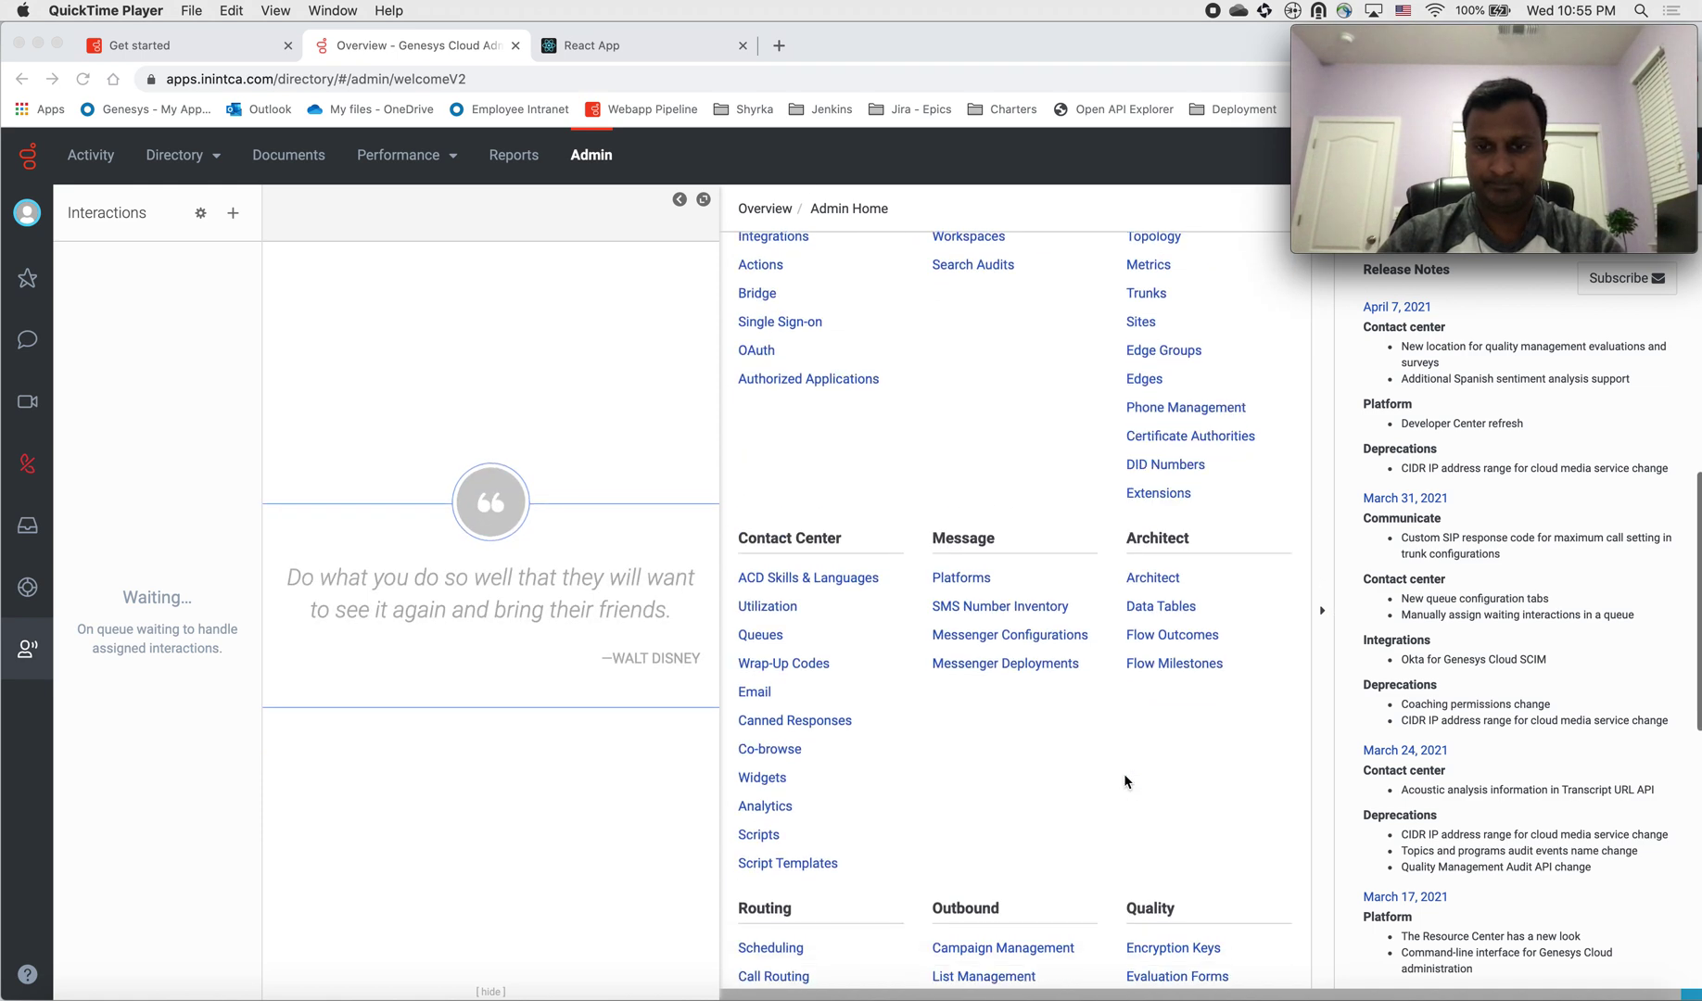
scroll(1124, 782, "down", 4)
scroll(1123, 781, "up", 8)
scroll(1124, 781, "down", 4)
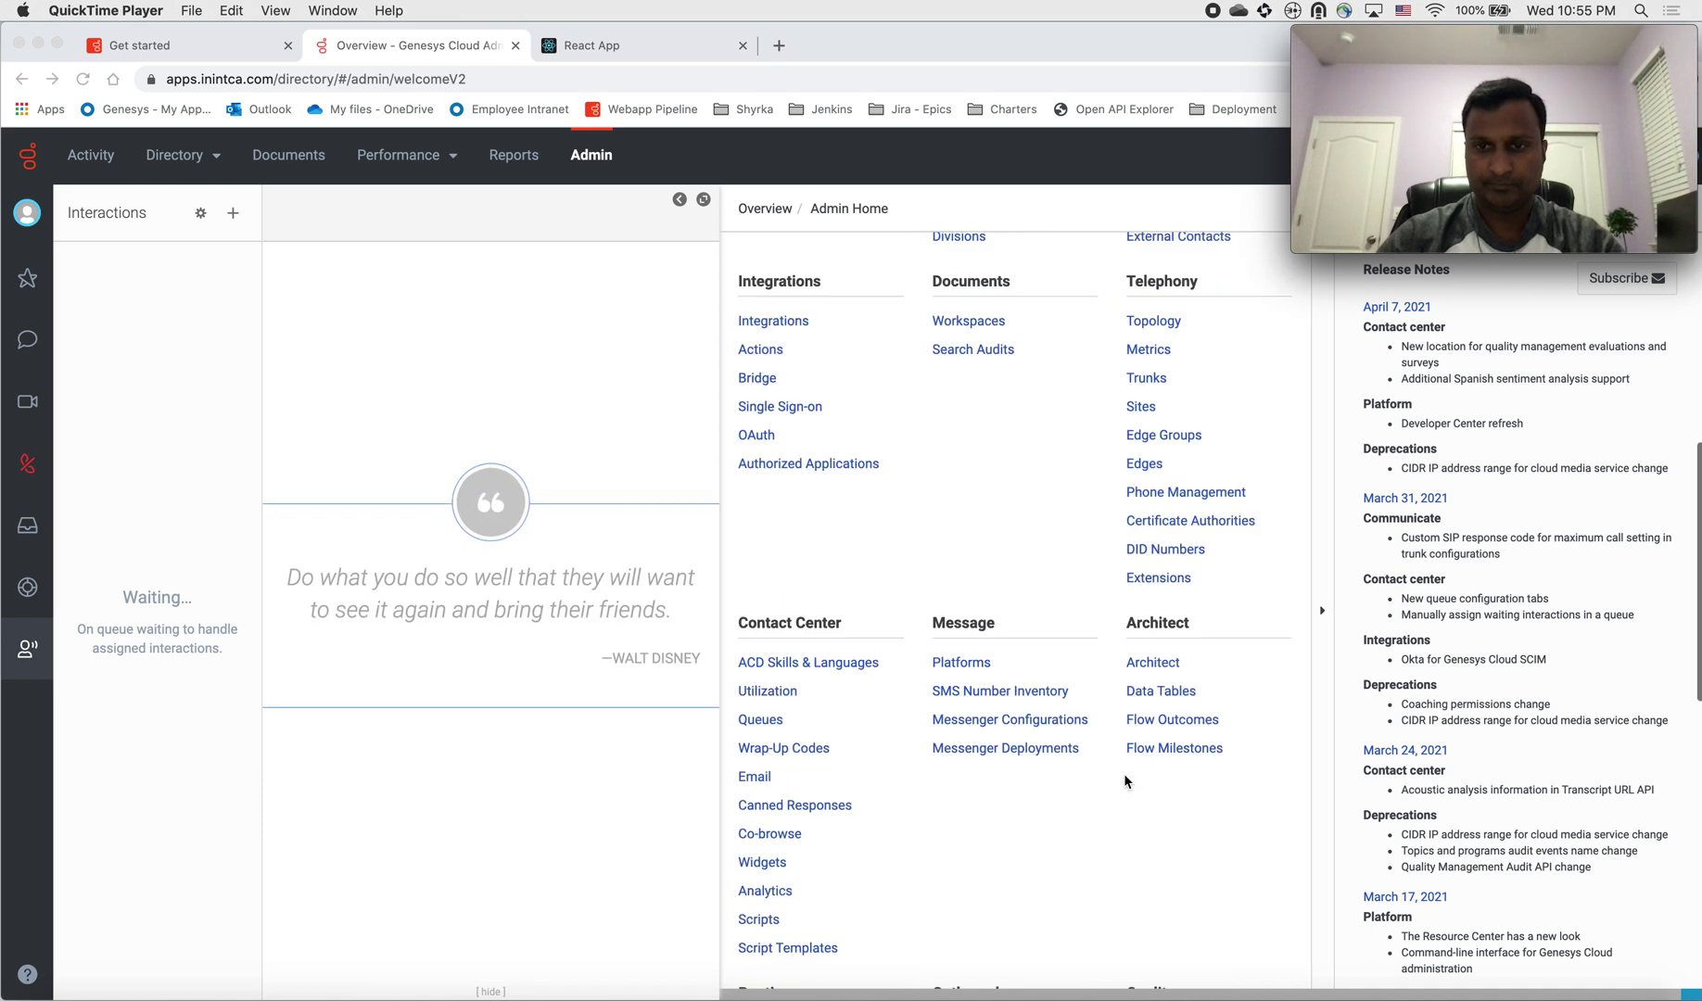
scroll(1124, 782, "down", 9)
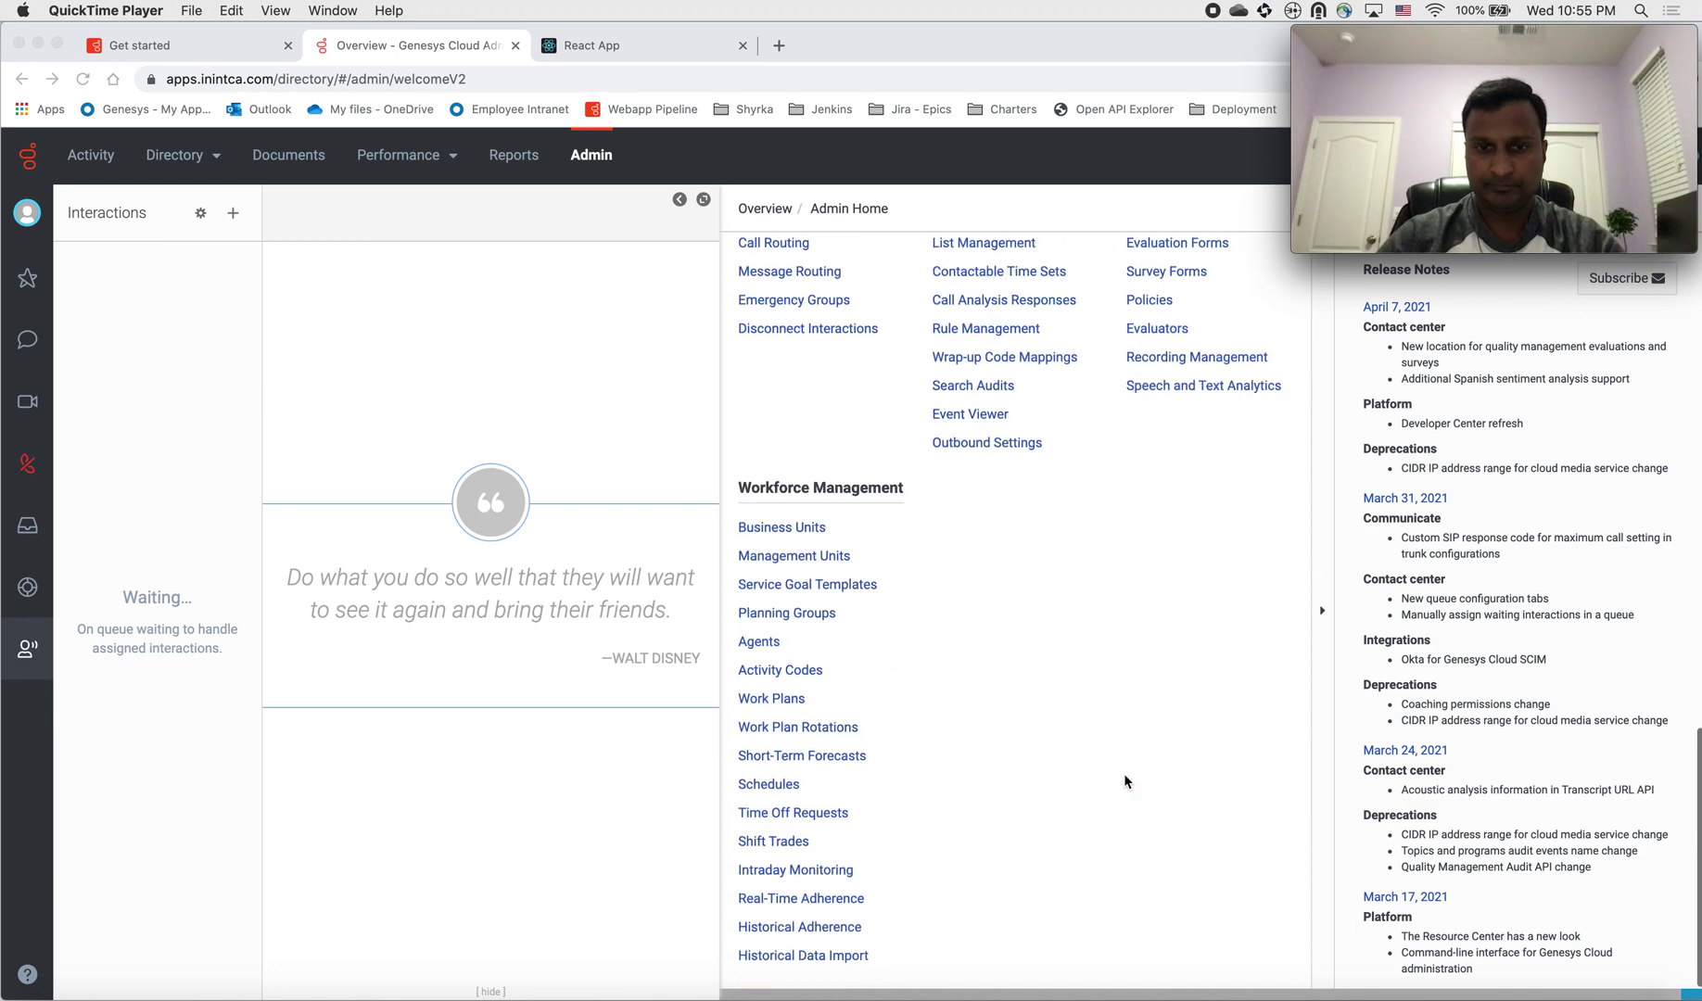
scroll(1124, 773, "up", 15)
left_click(1012, 570)
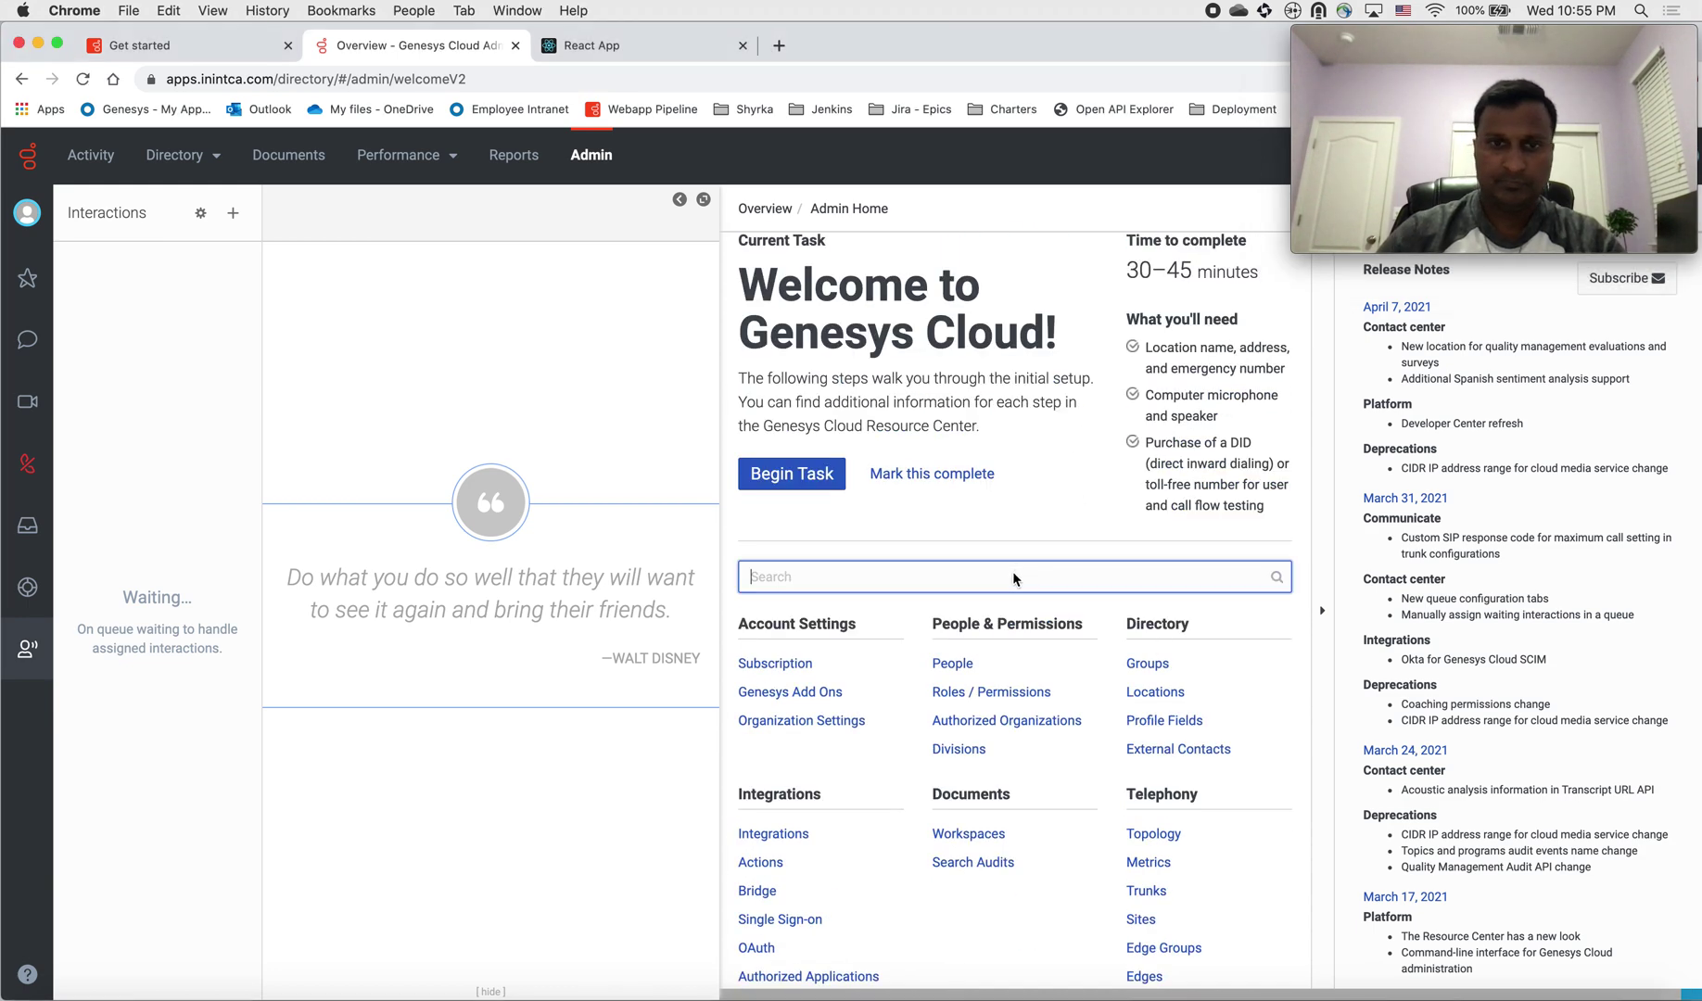
type("Mess")
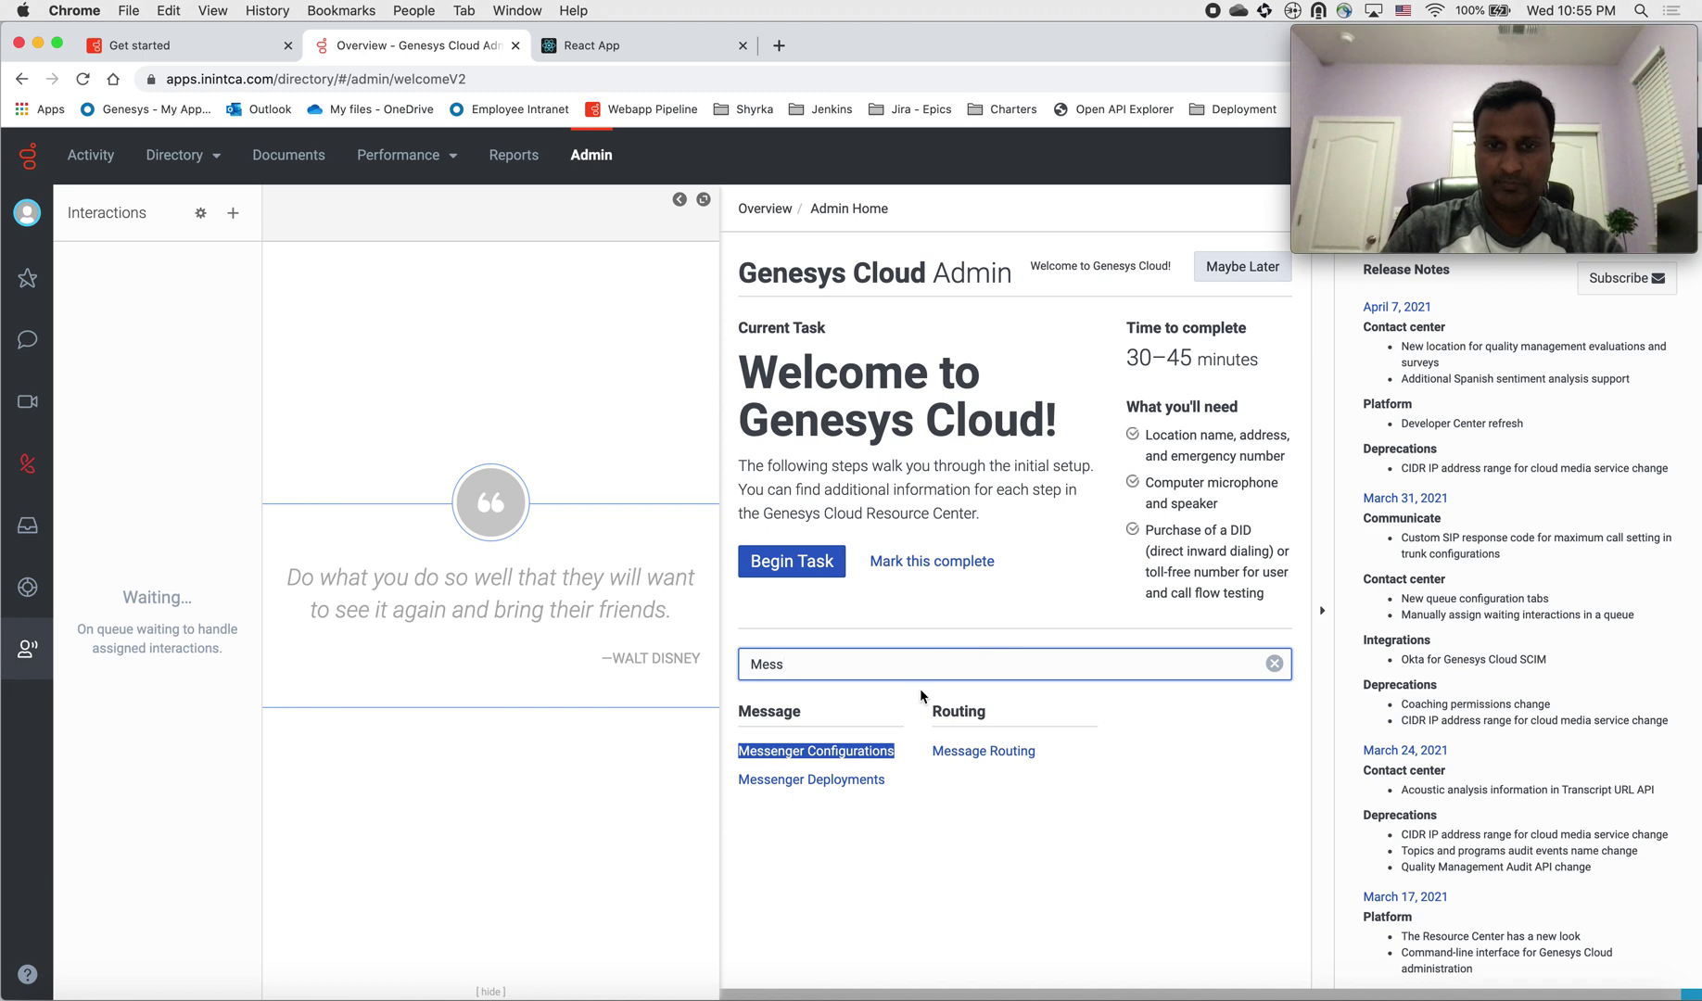
left_click(855, 757)
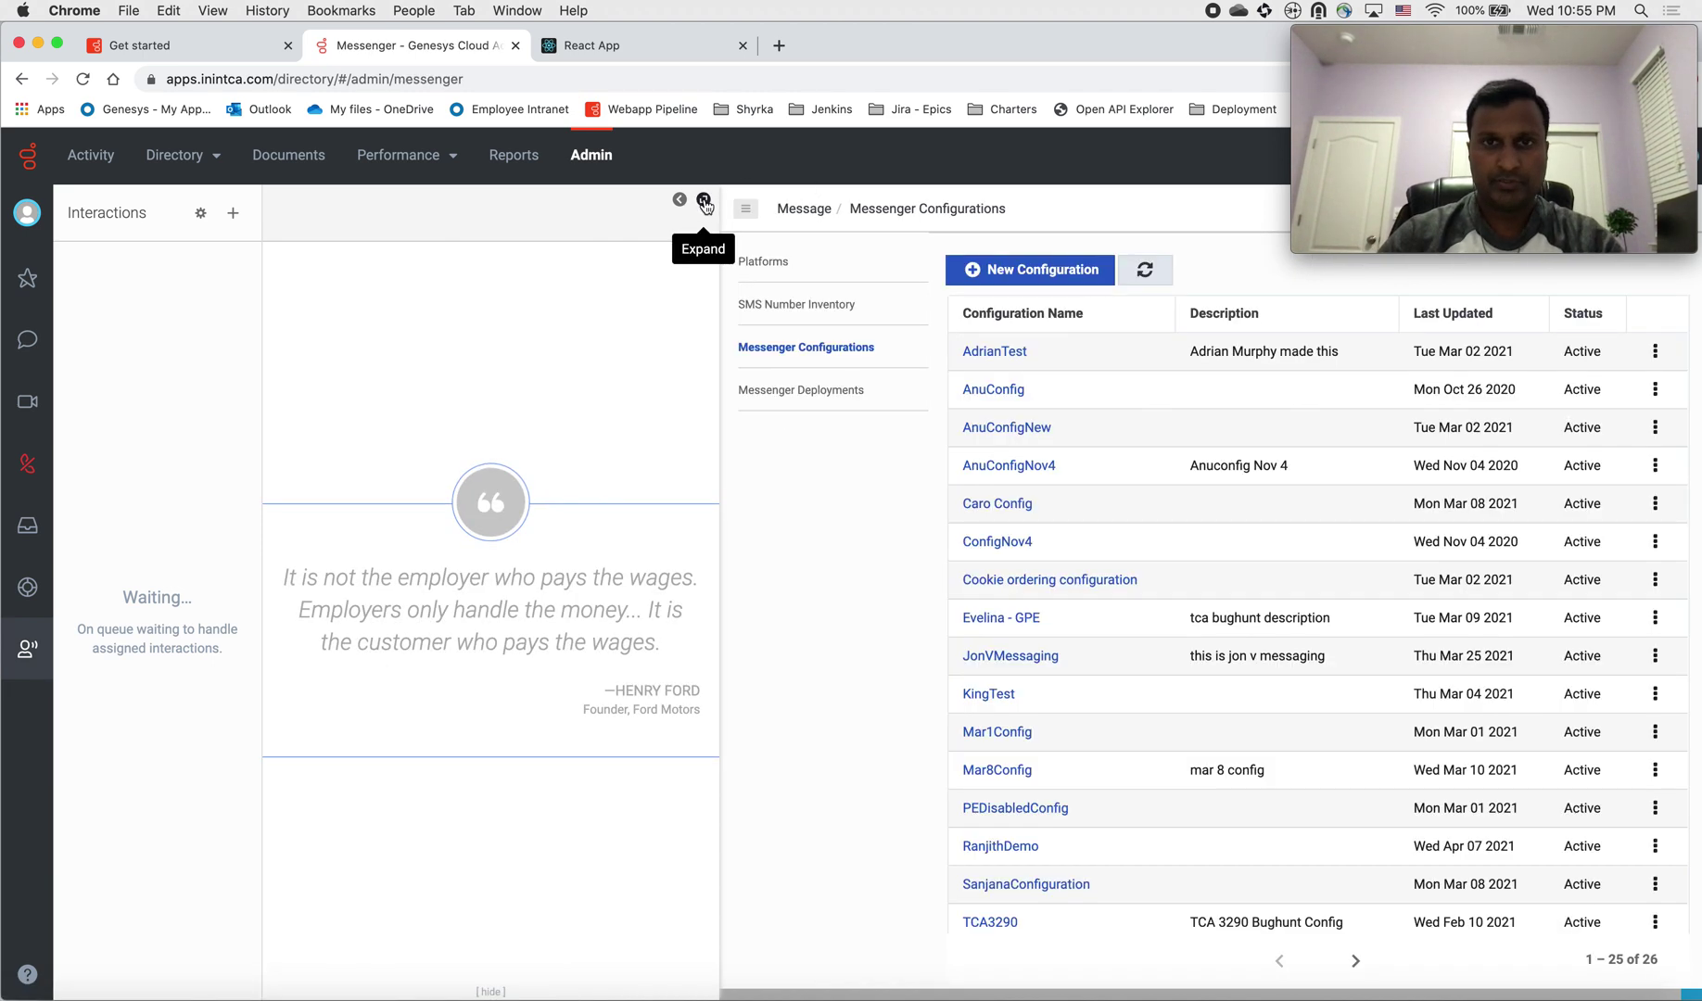
scroll(1066, 732, "down", 3)
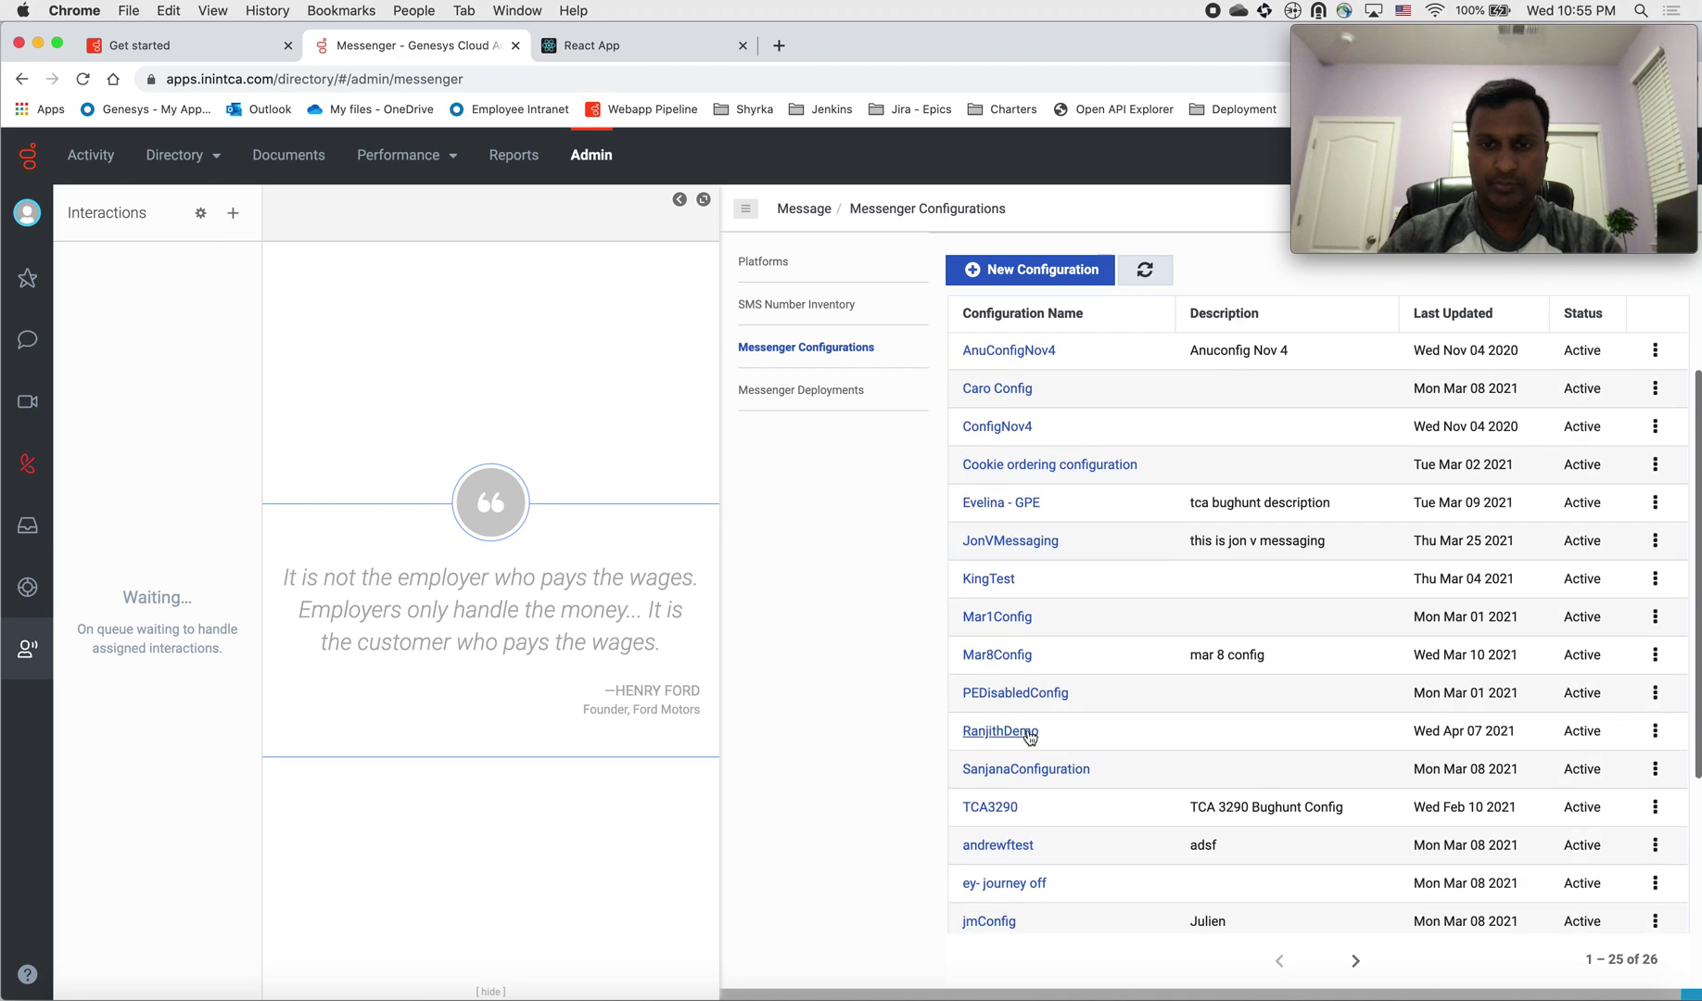
left_click(1029, 732)
Step: Set RanjithDemo's primary colour to blue #0D6AFD and save it as a new version
scroll(1138, 789, "down", 5)
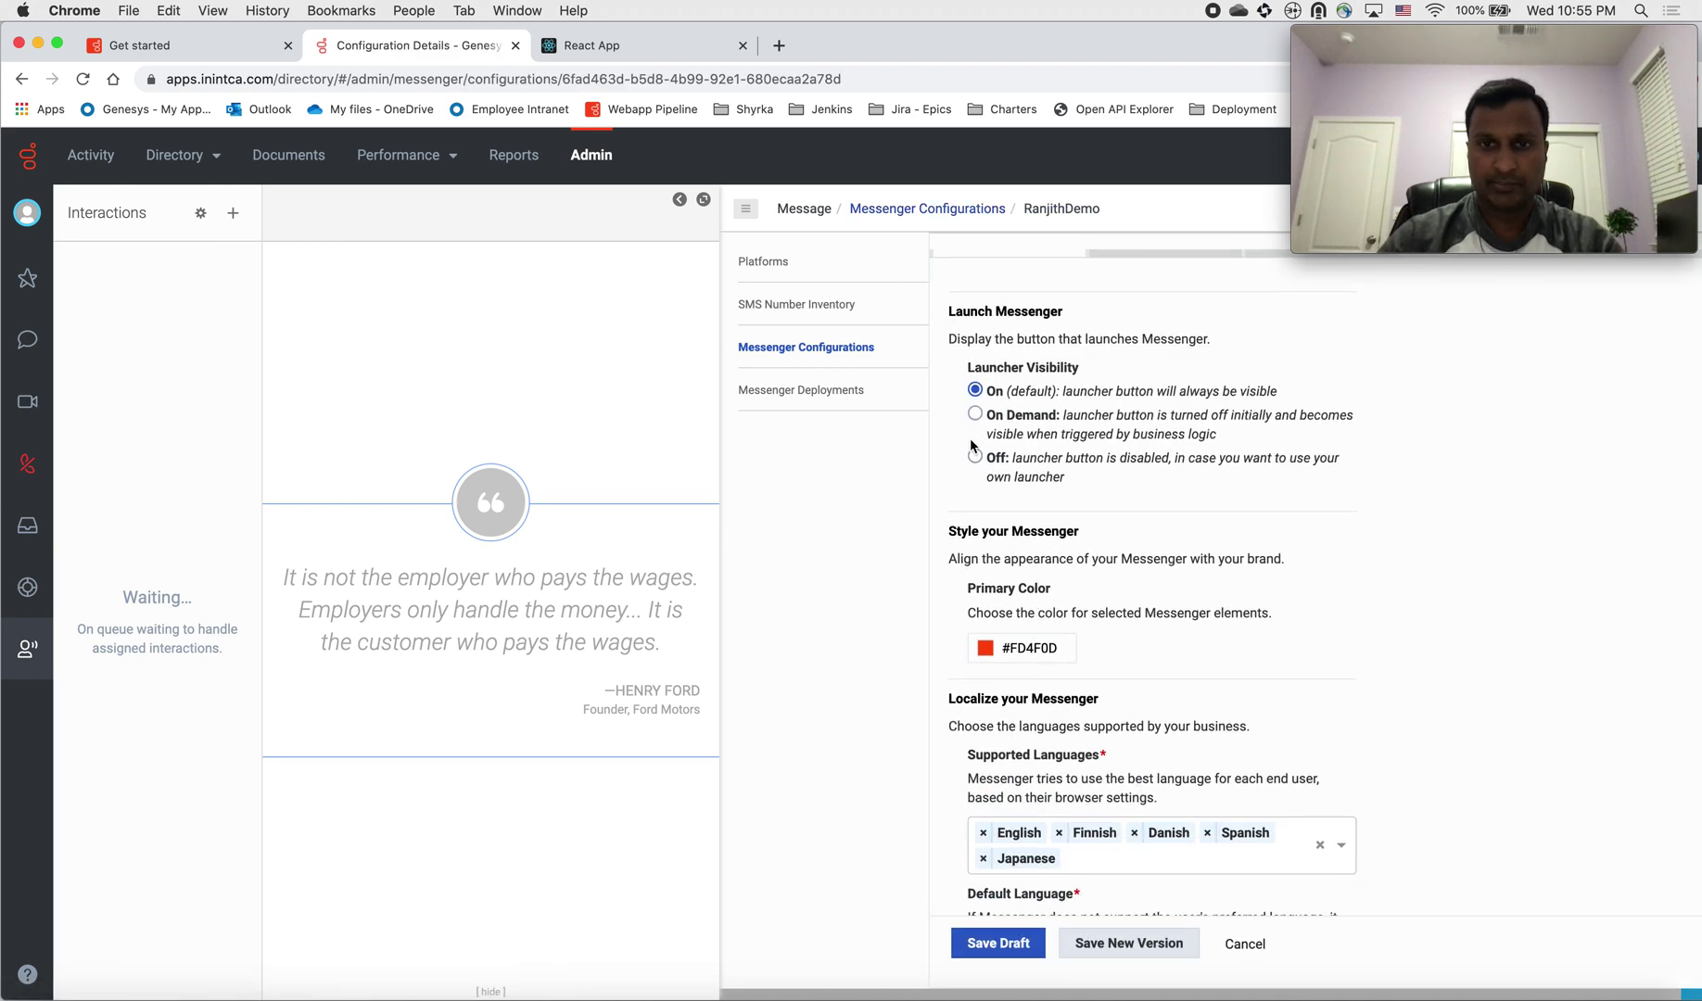
left_click(988, 649)
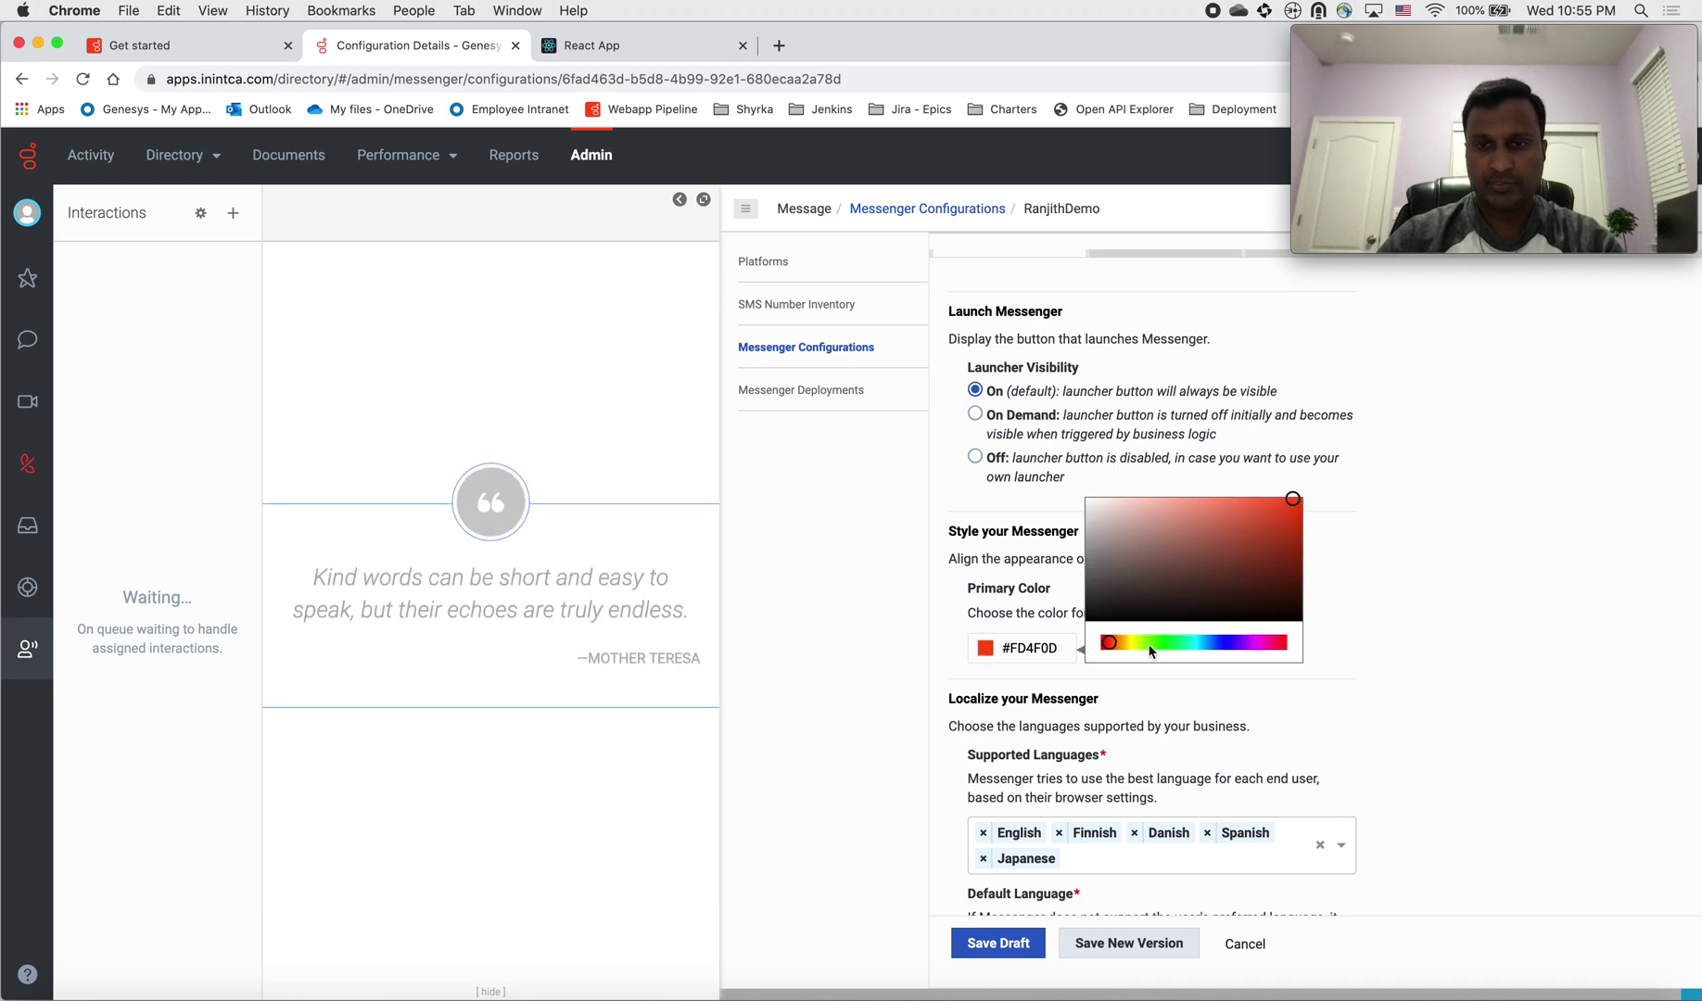
left_click(1230, 646)
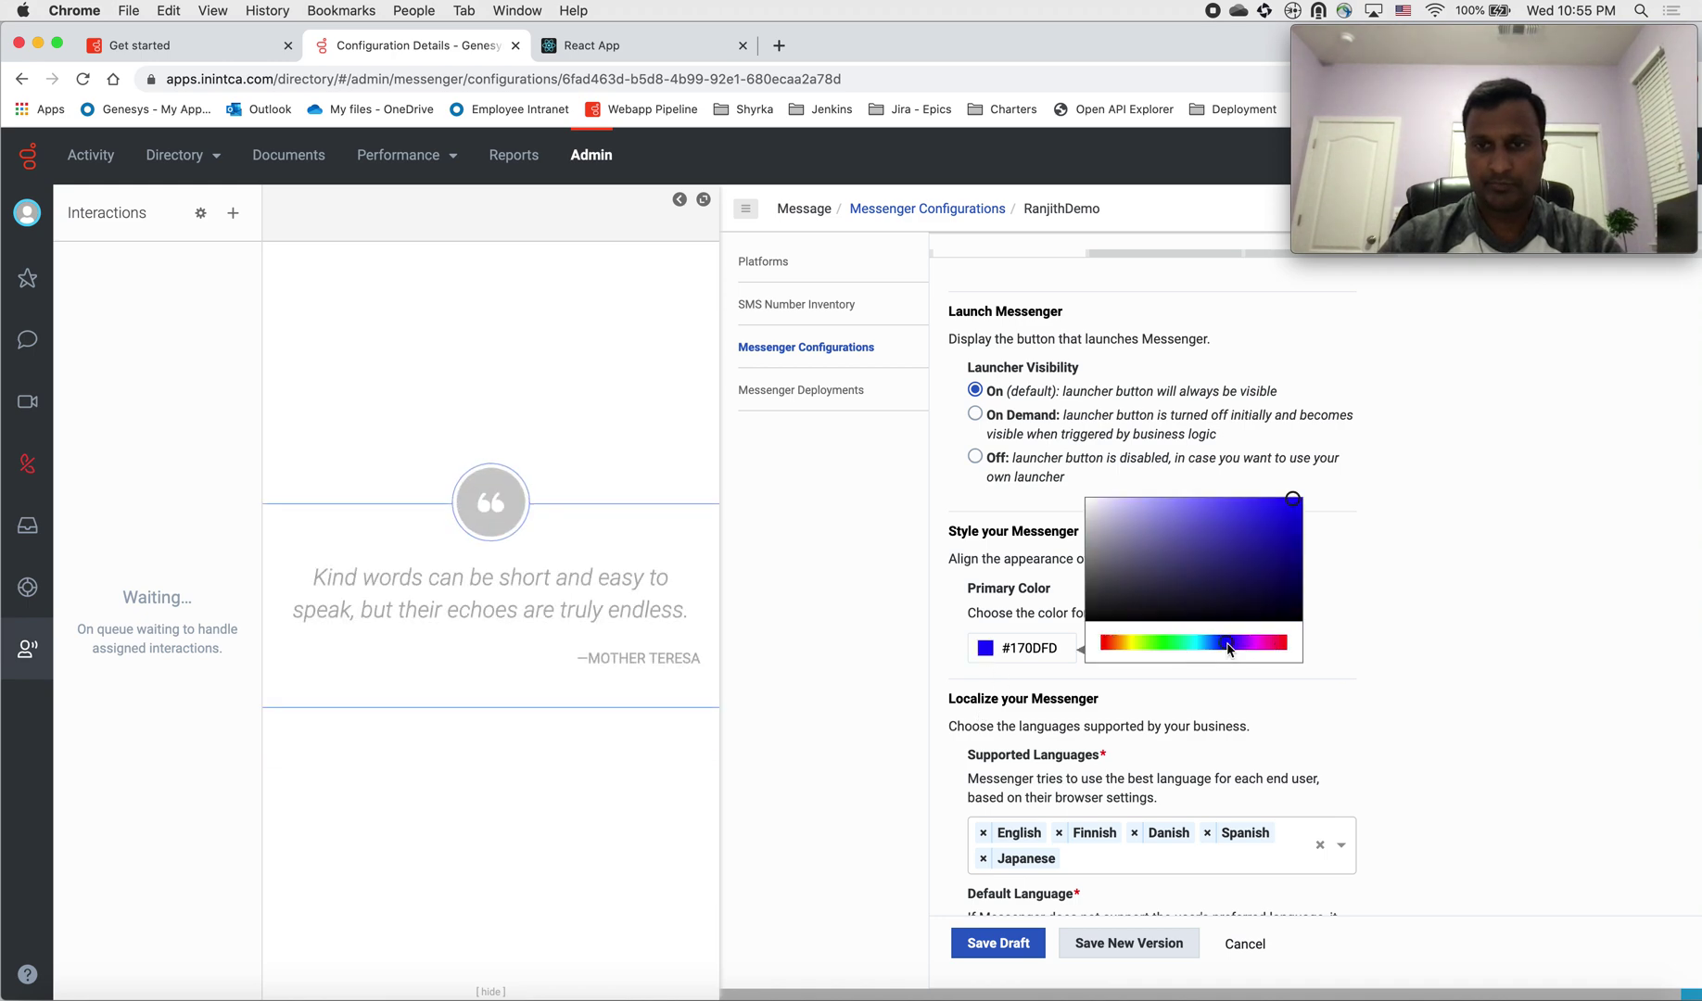
left_click_drag(1222, 646, 1215, 646)
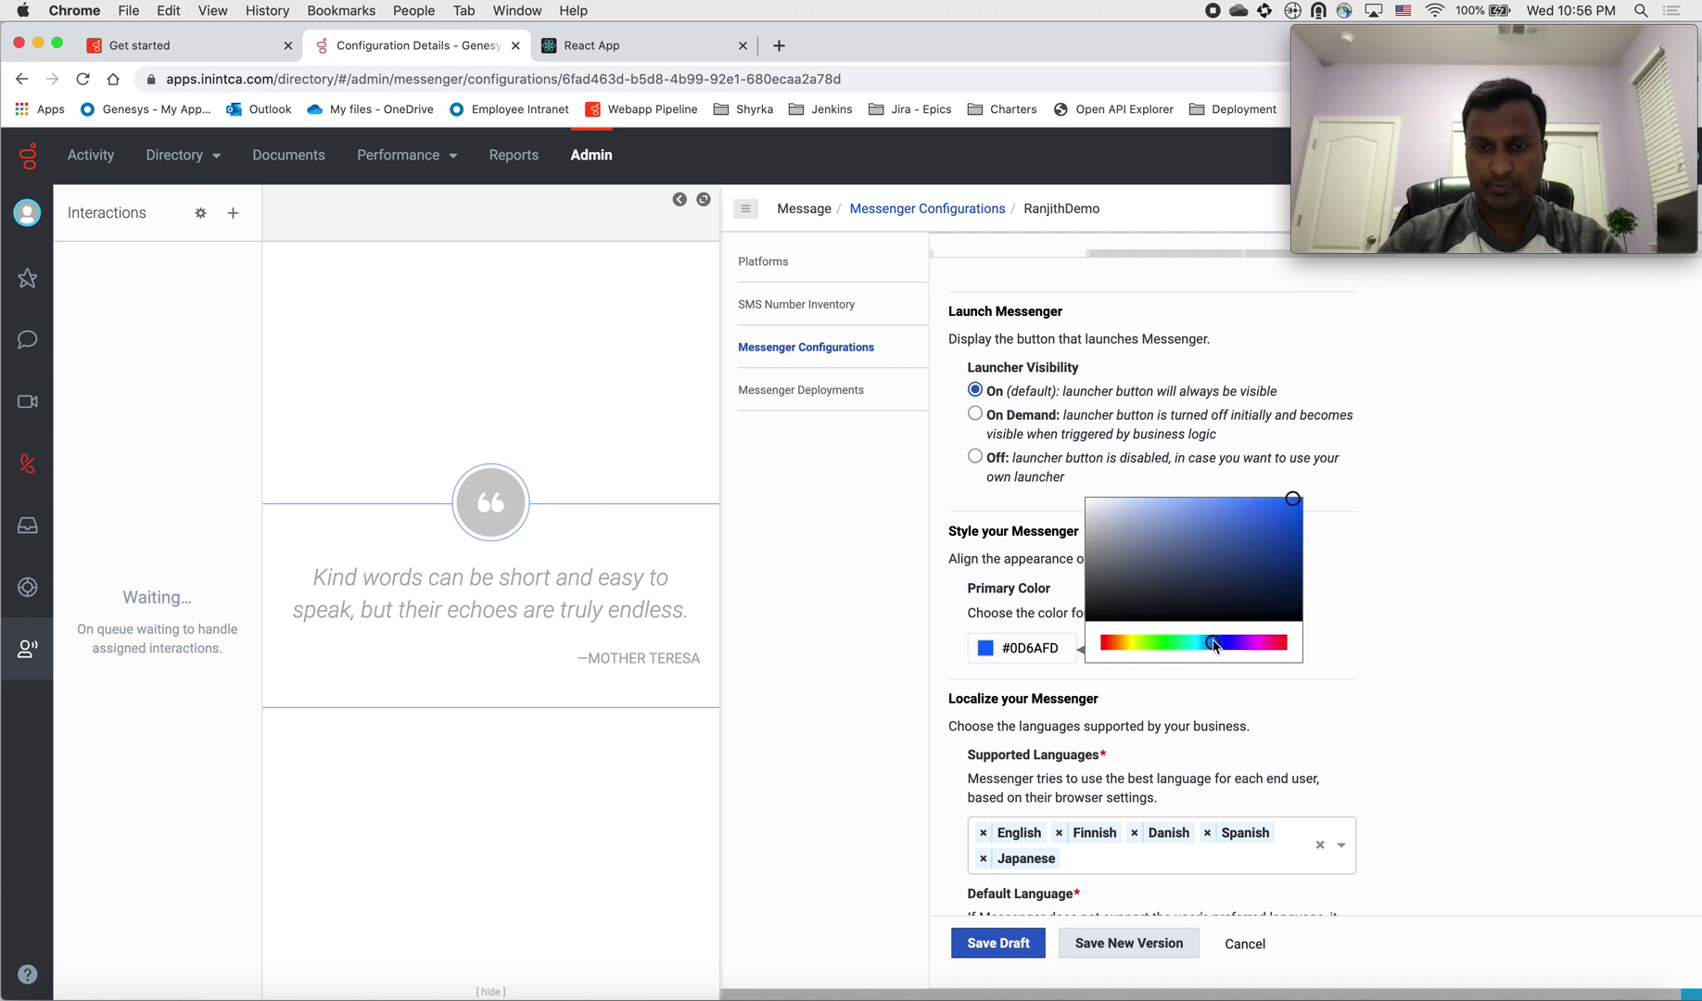
left_click(1113, 945)
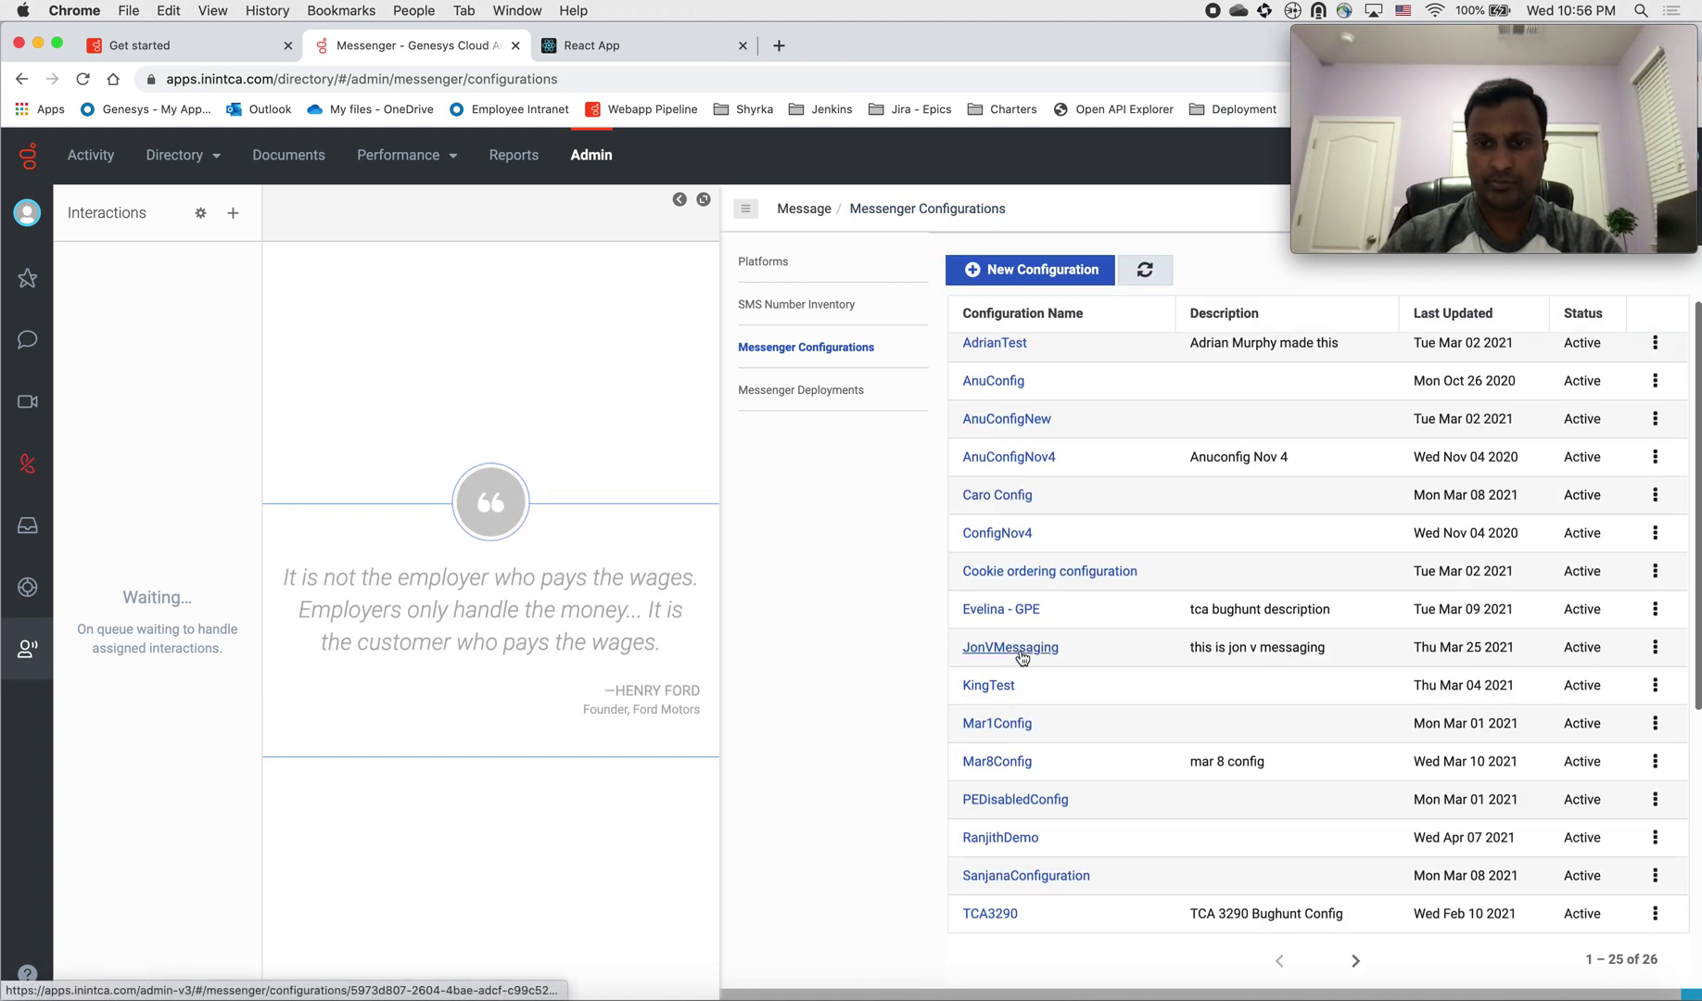
scroll(1022, 656, "down", 3)
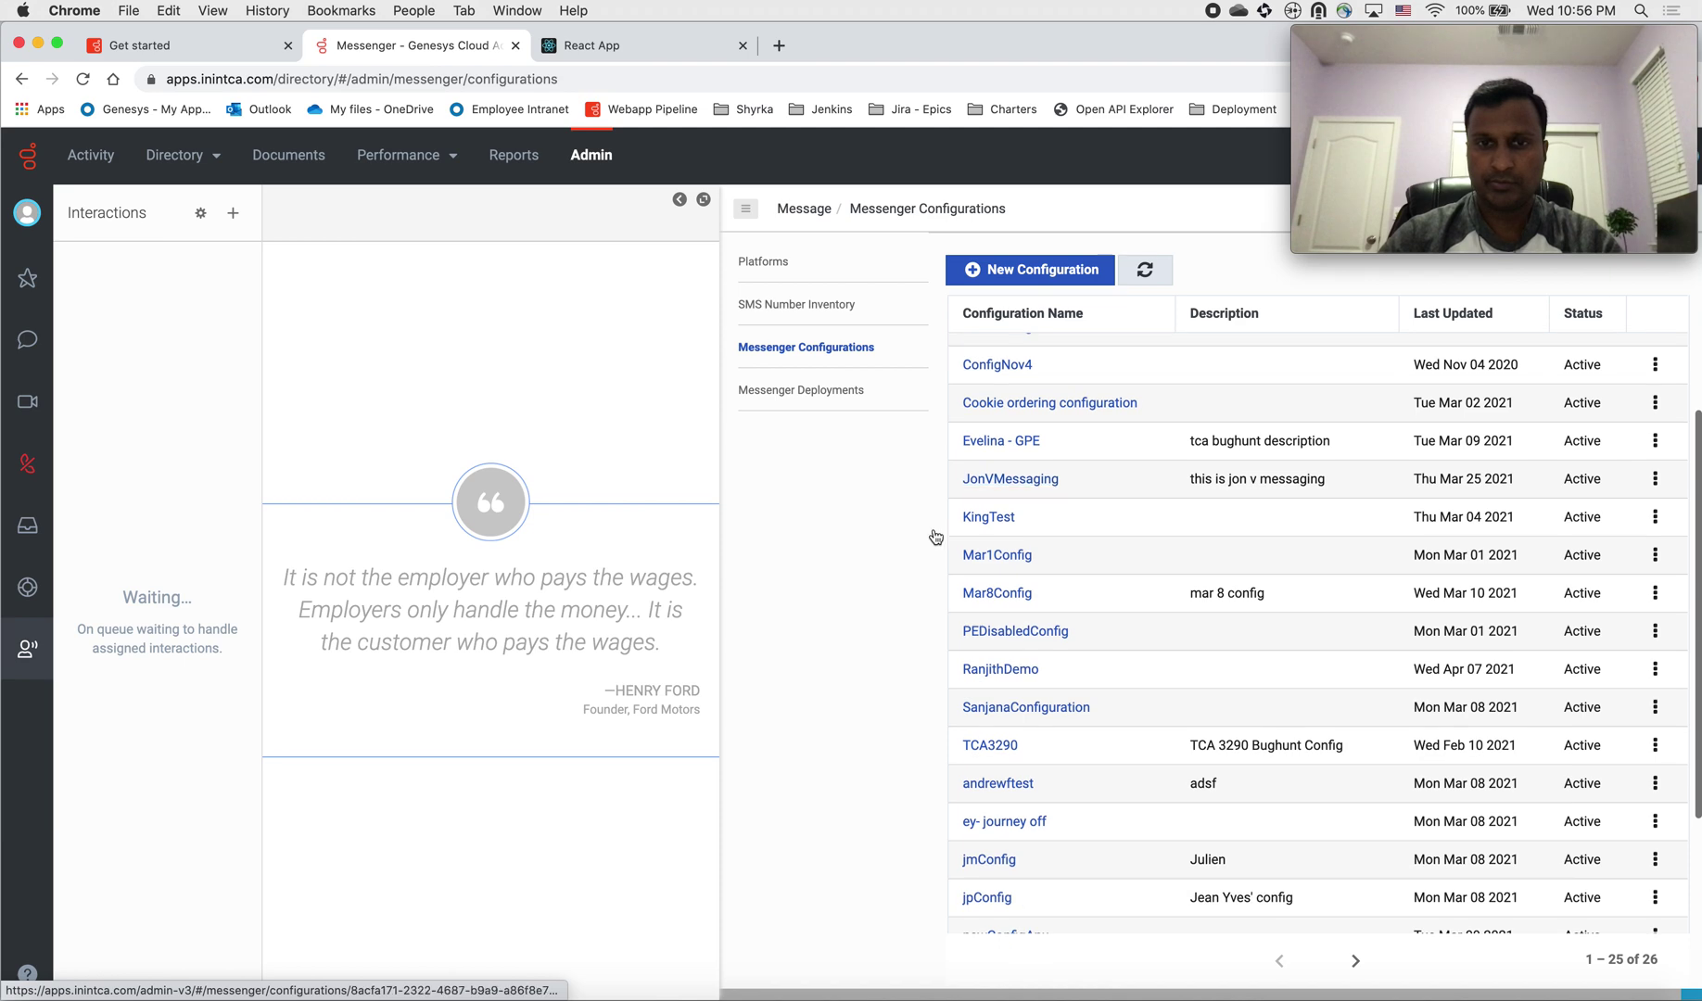
Step: Open the RanjithDemoDeploy messenger deployment
left_click(832, 390)
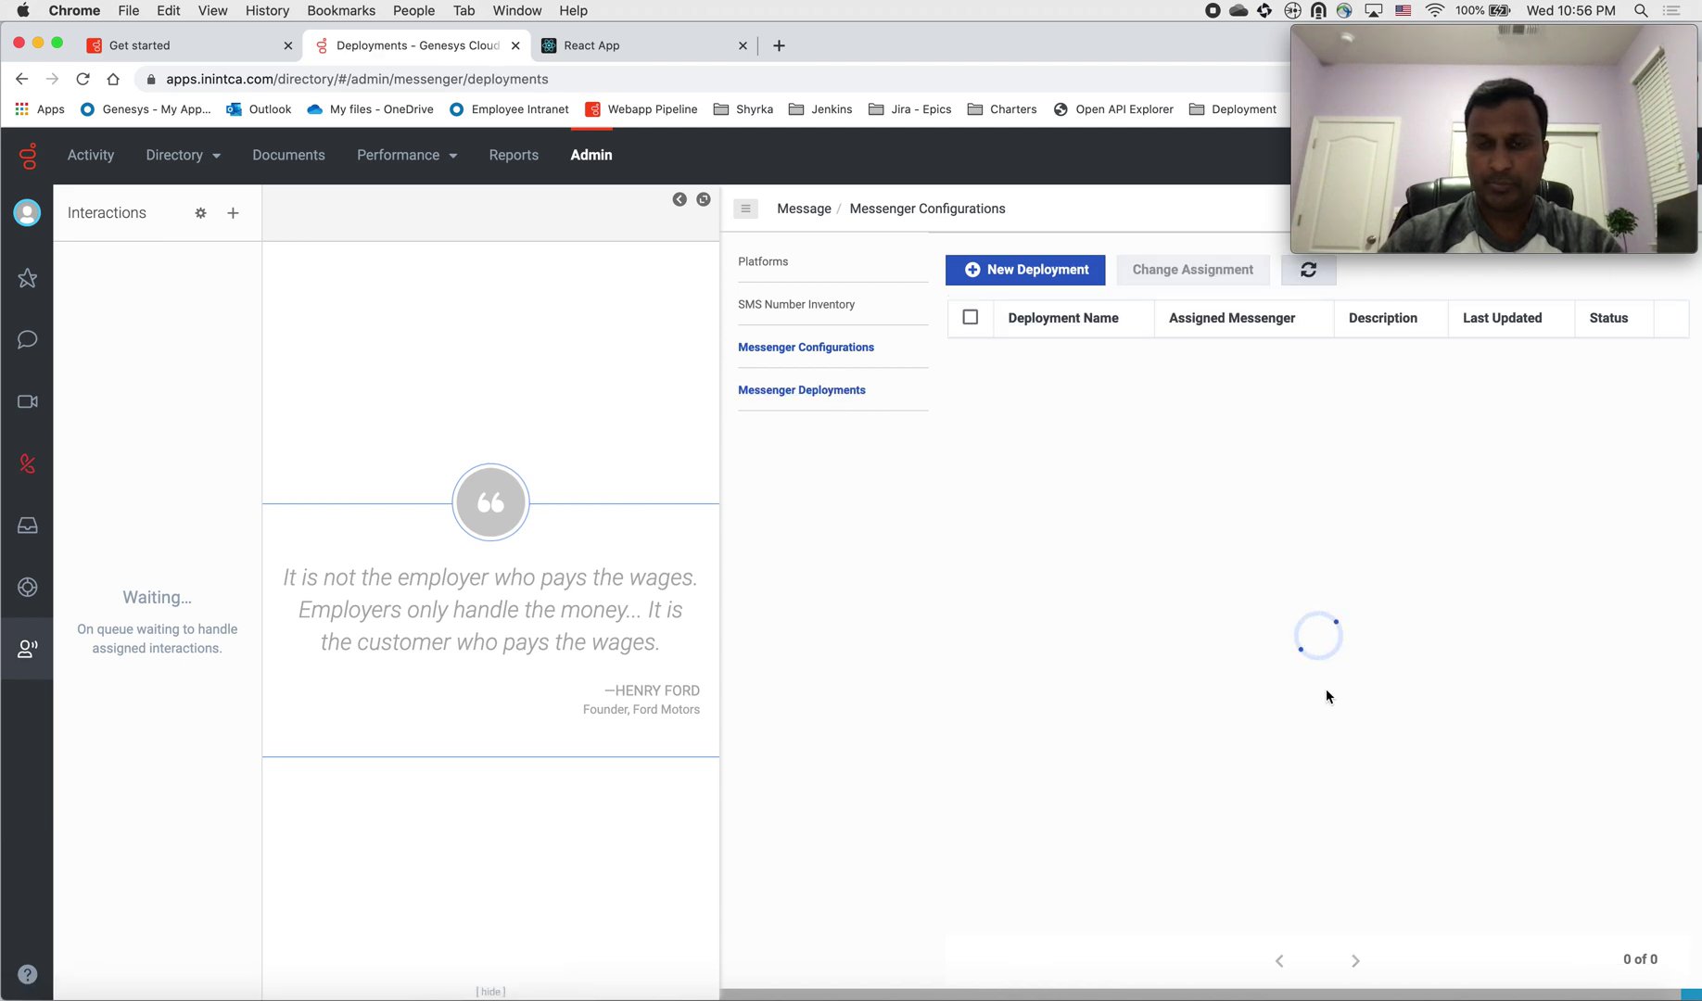
scroll(1326, 688, "down", 5)
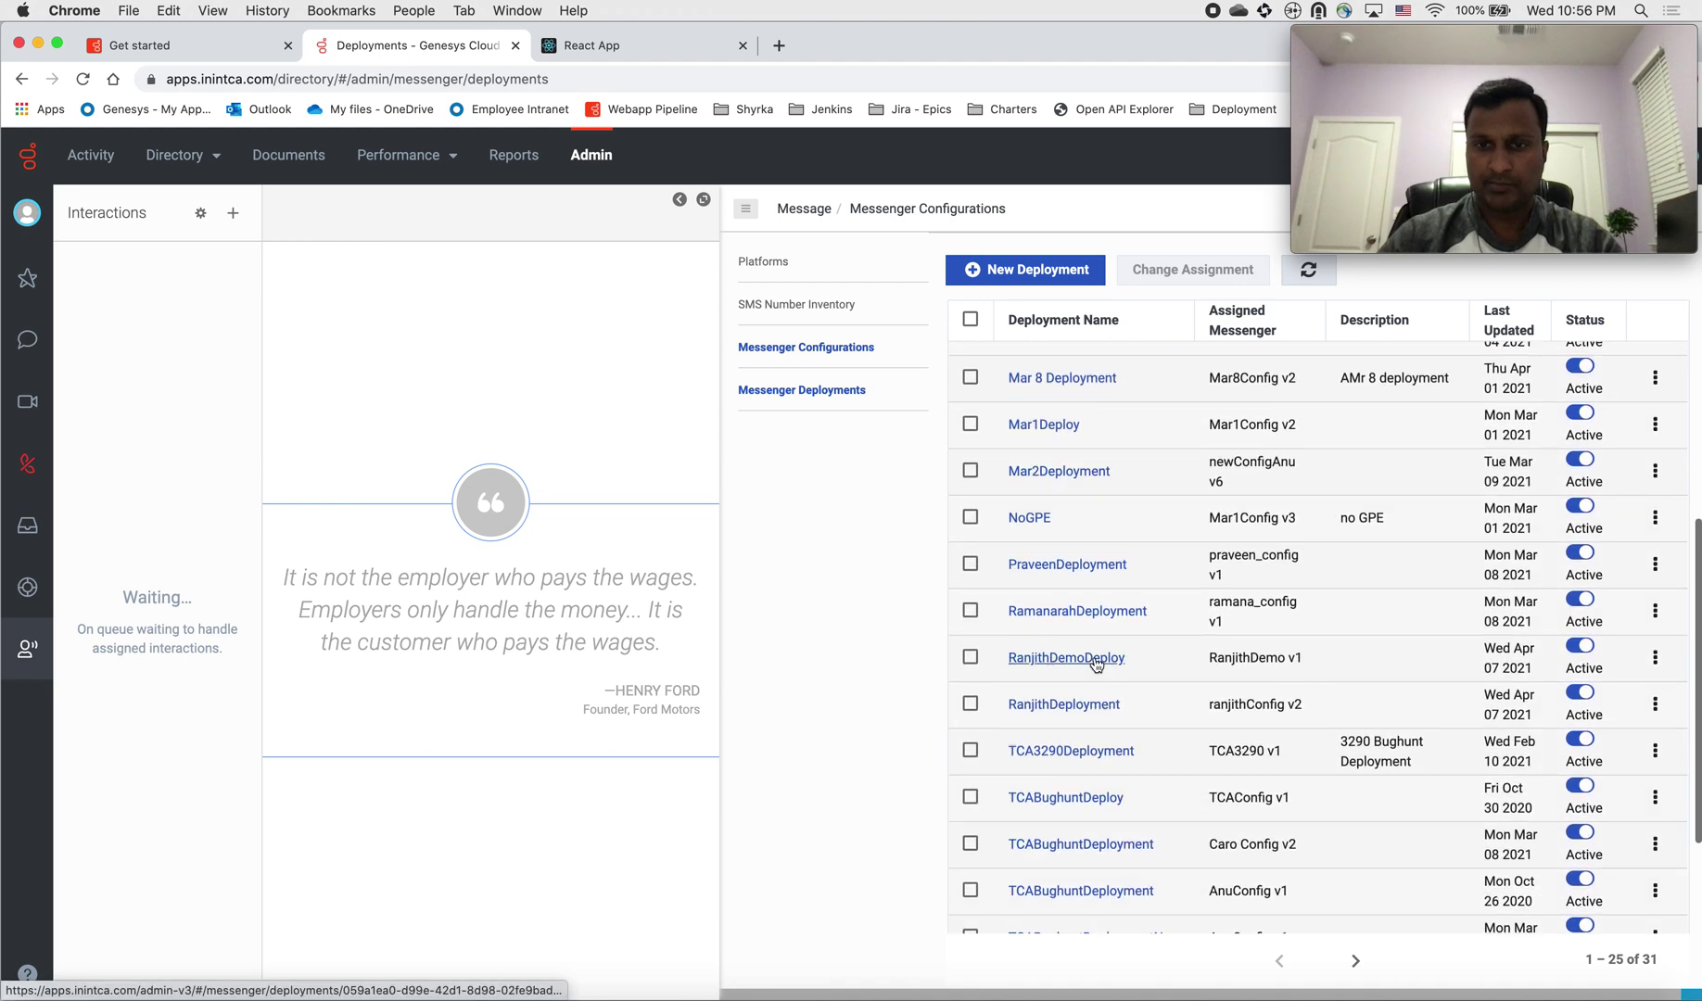
left_click(1096, 660)
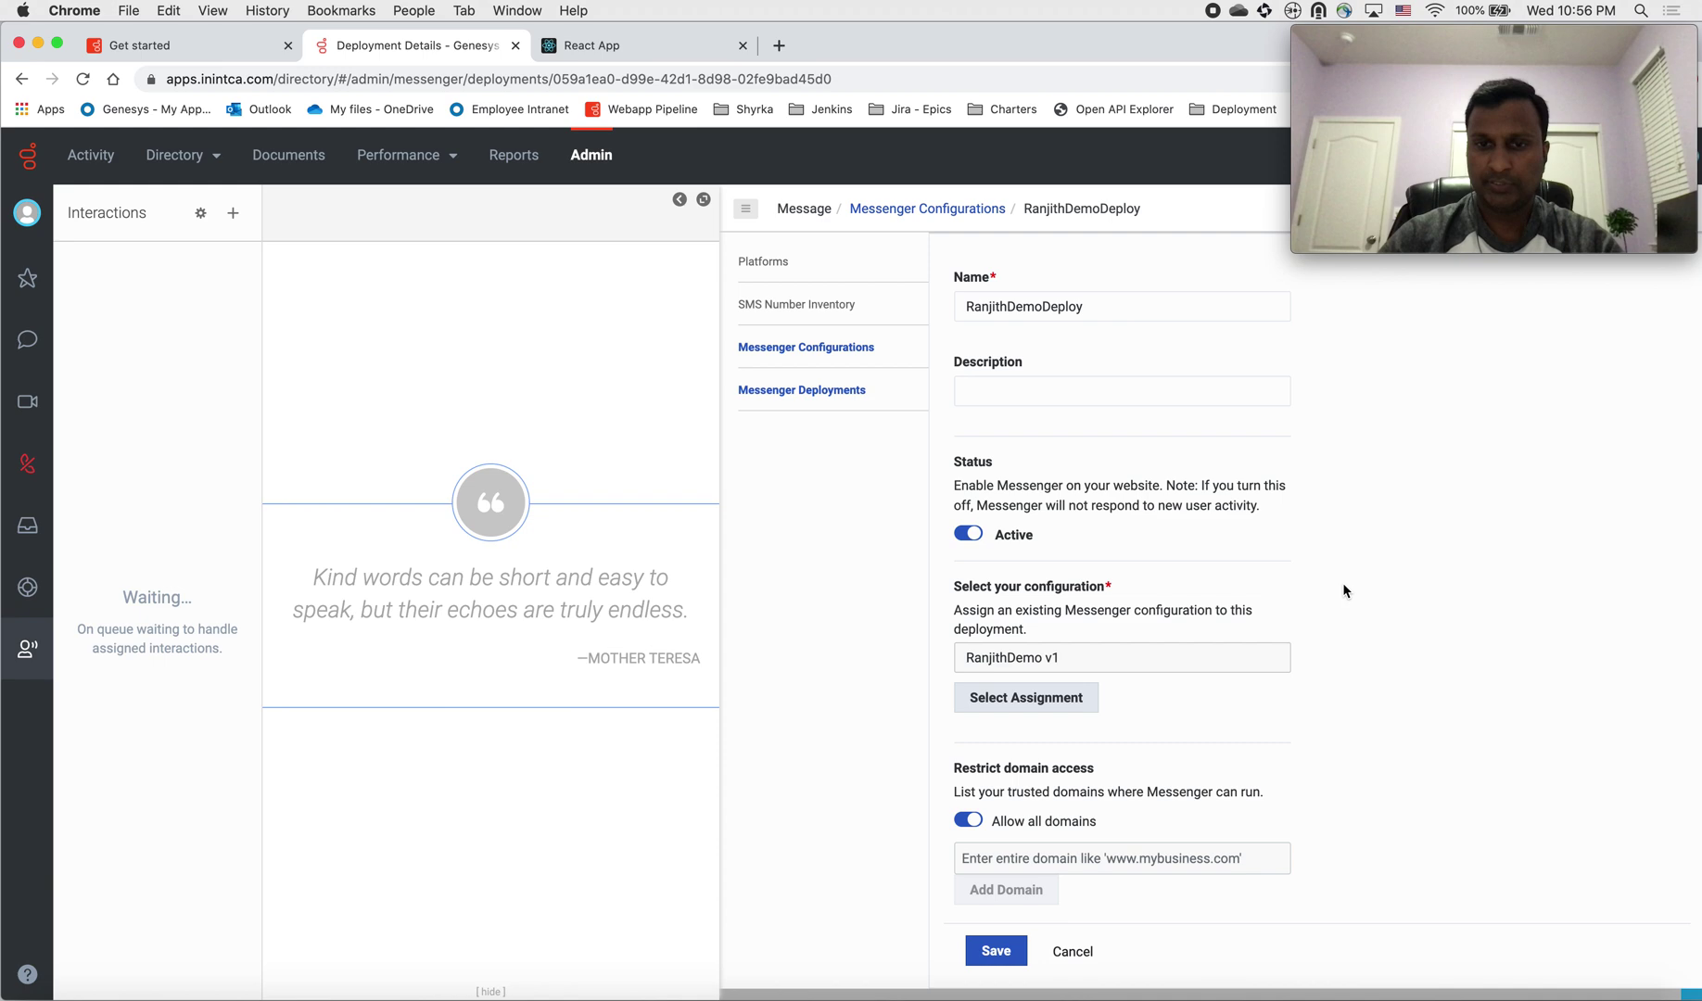
scroll(1343, 587, "down", 3)
scroll(1343, 590, "down", 2)
scroll(1343, 590, "up", 3)
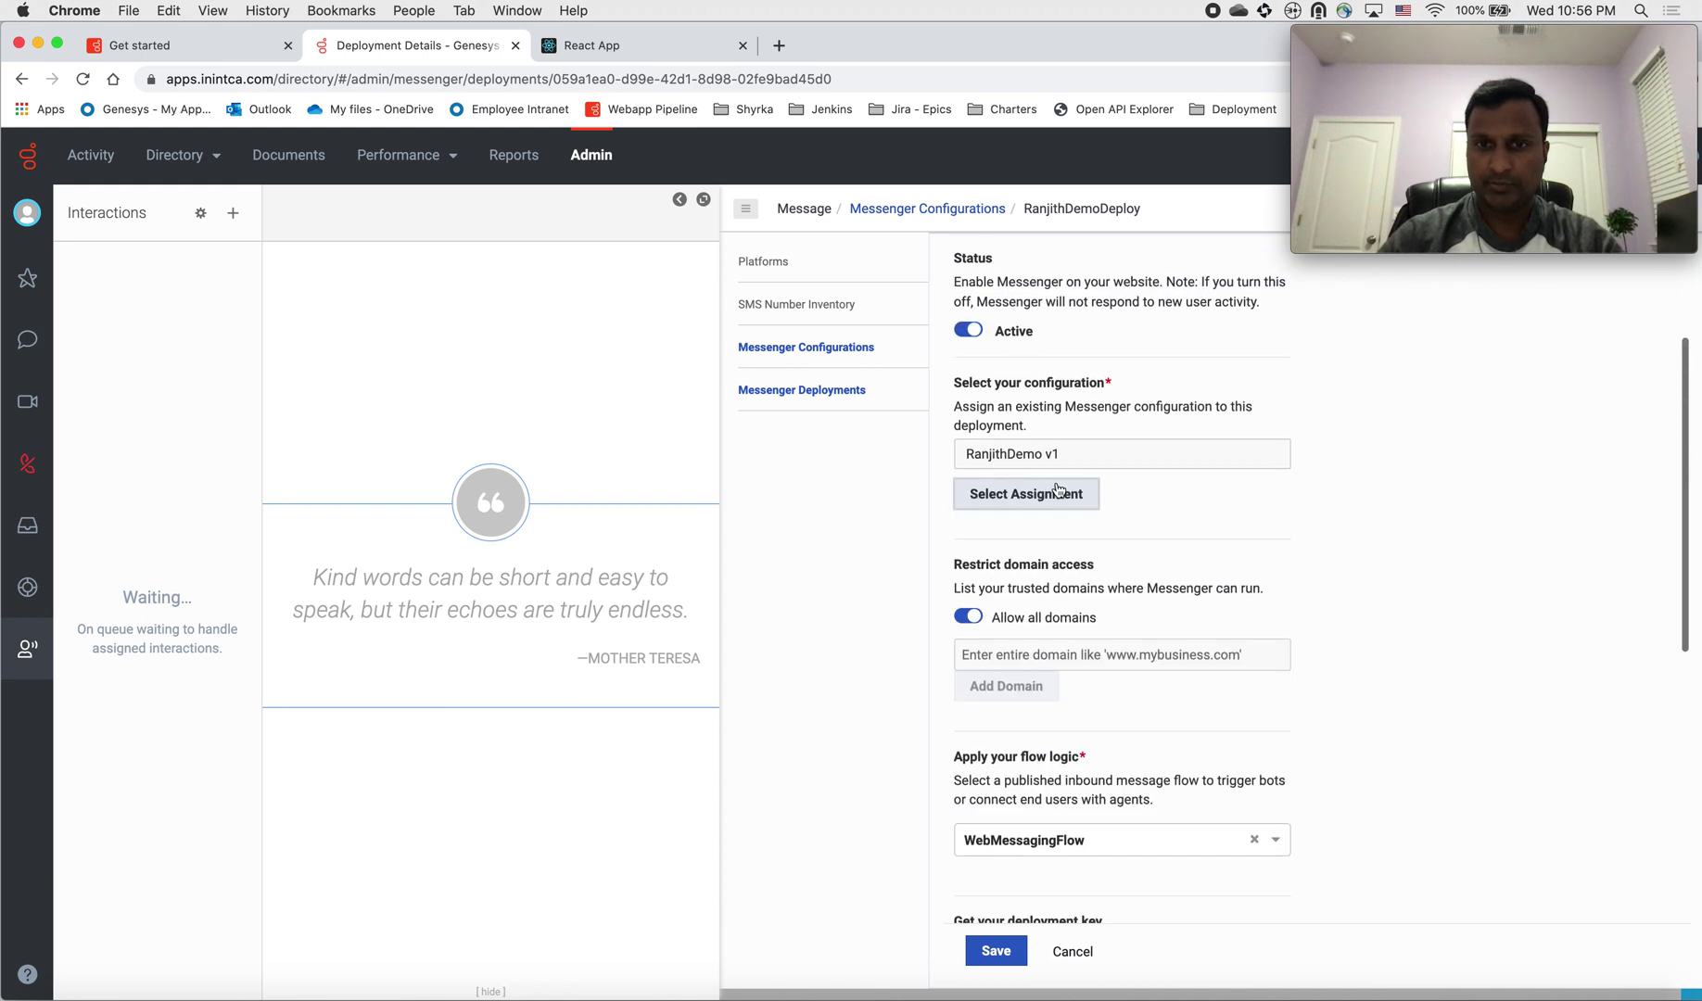
Step: Assign RanjithDemo version 2 to the deployment and save it
left_click(1029, 496)
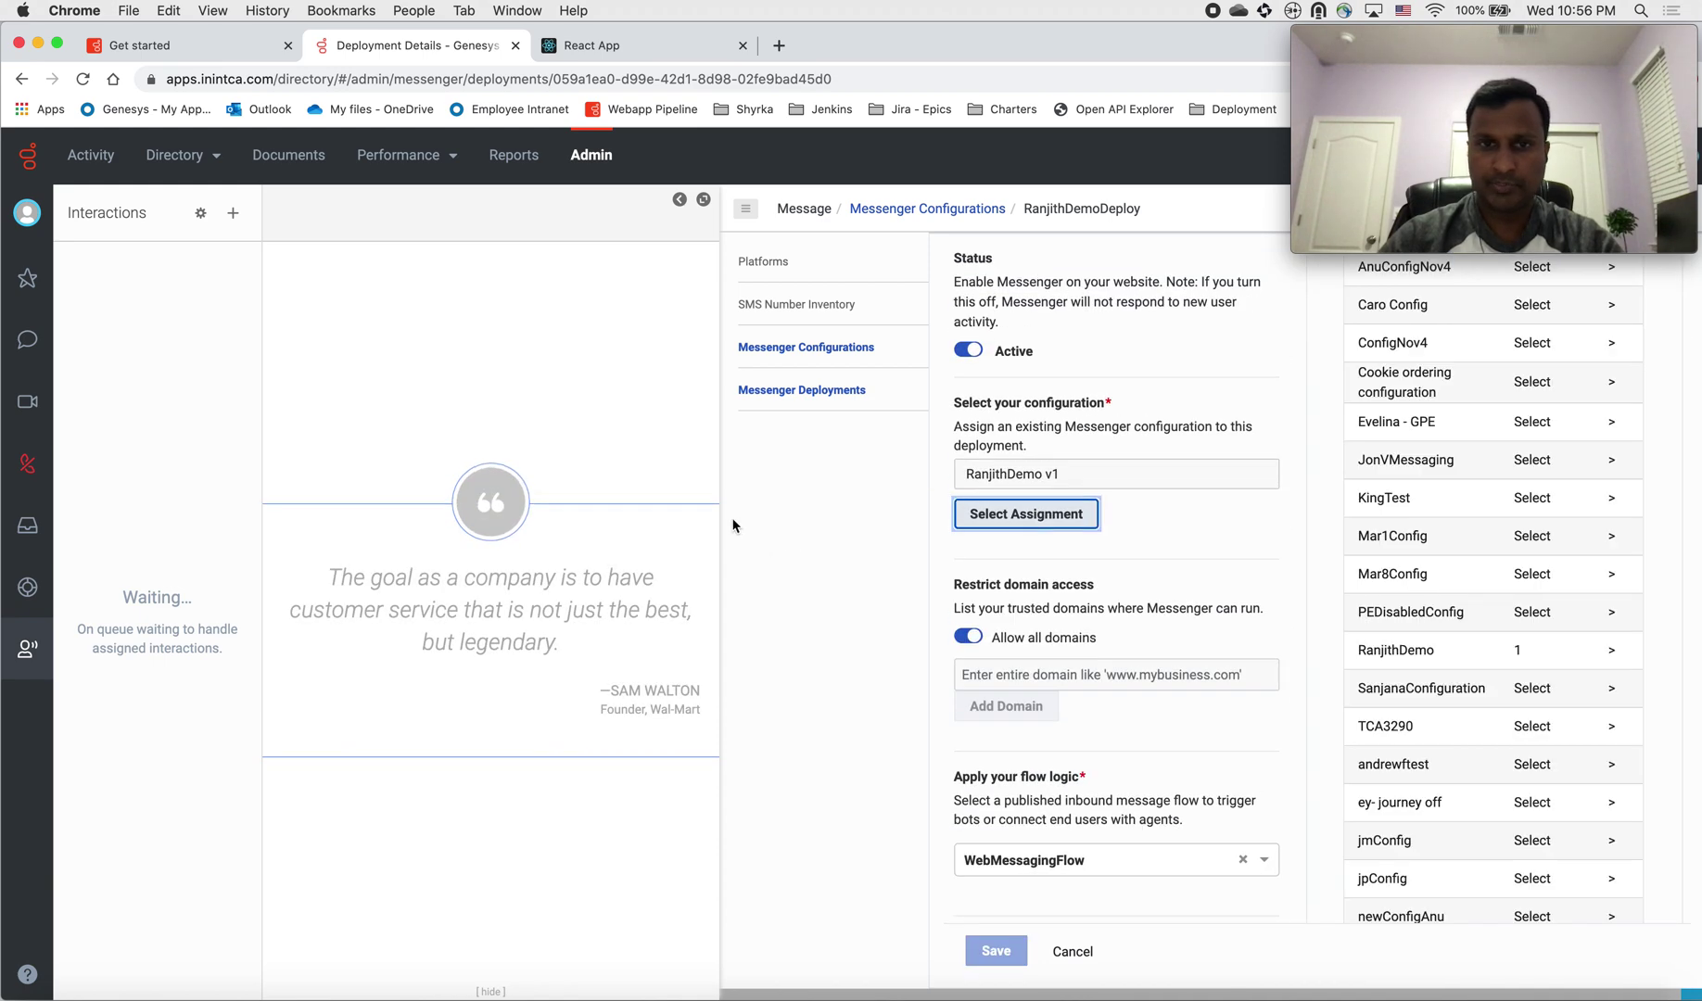
left_click(704, 199)
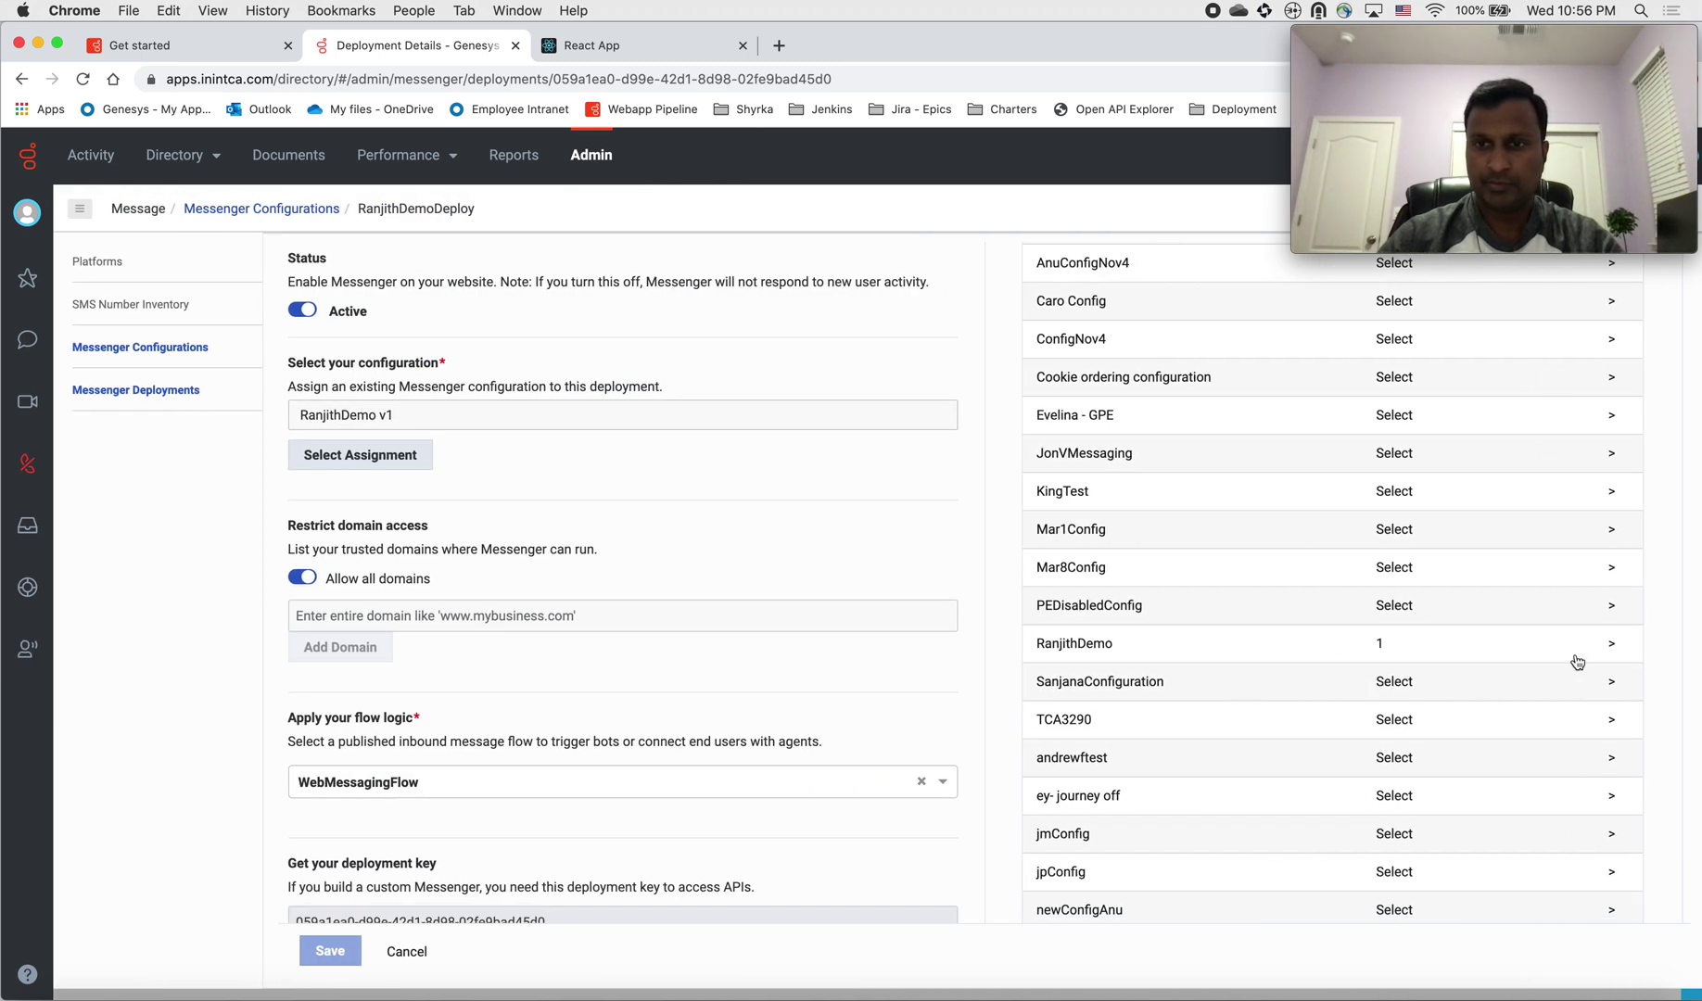
scroll(1071, 640, "down", 10)
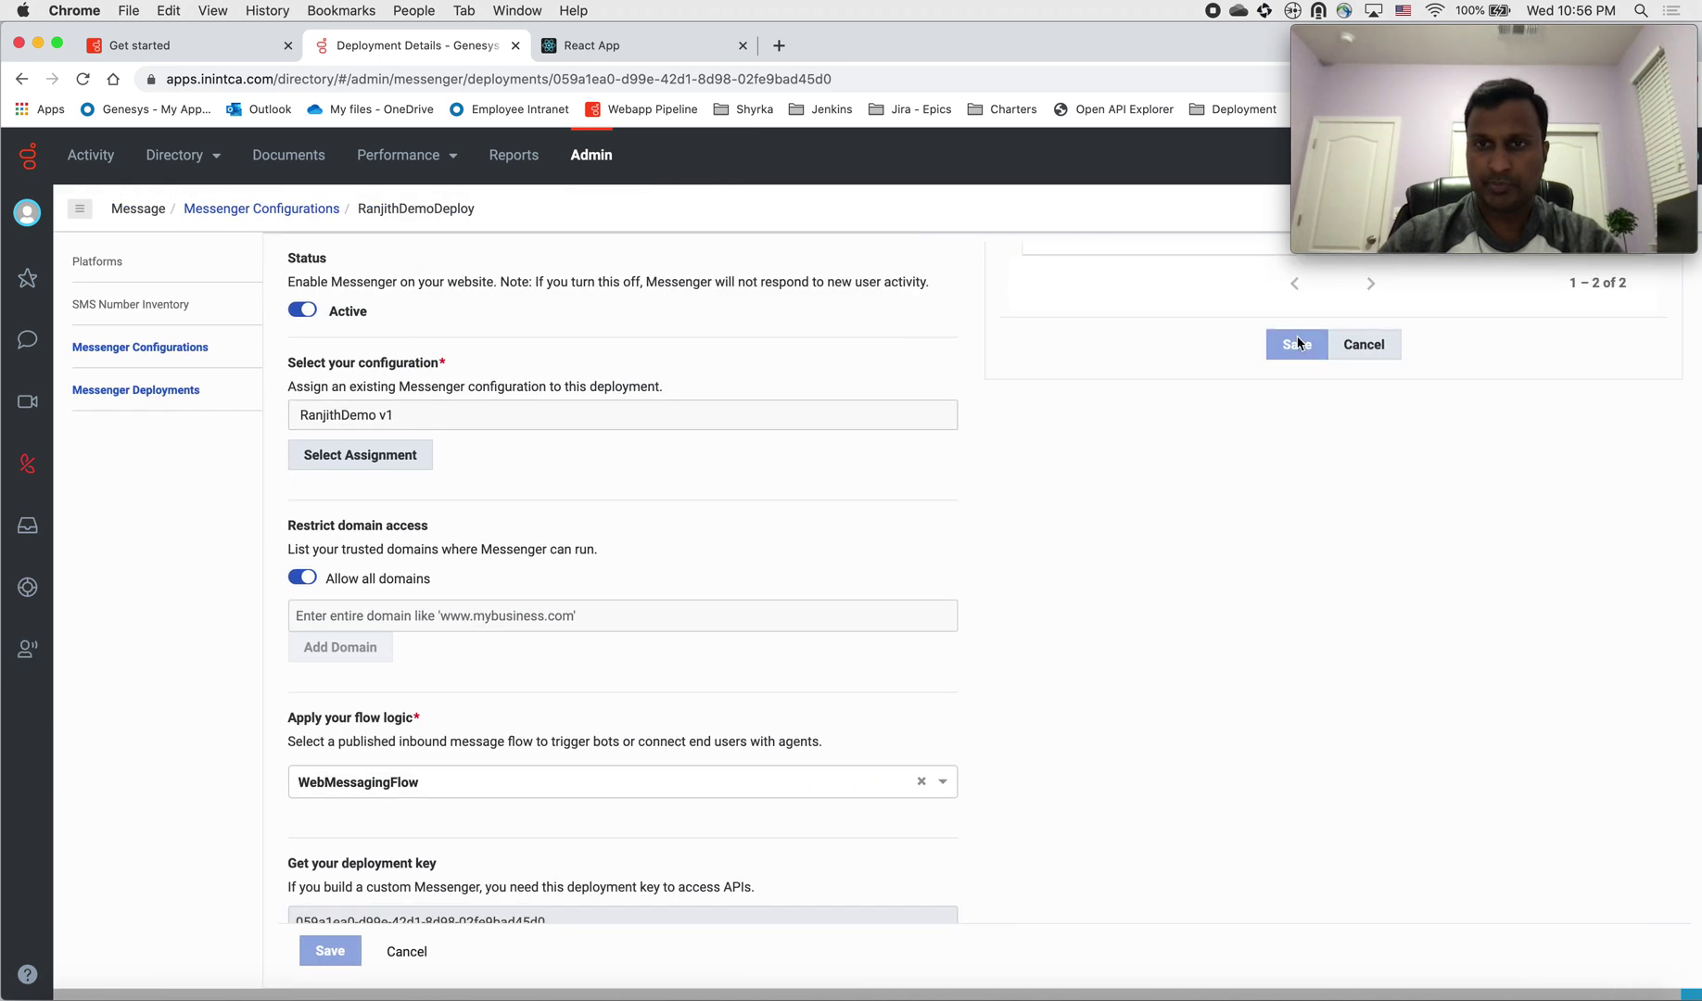
scroll(1205, 452, "up", 4)
left_click(1043, 400)
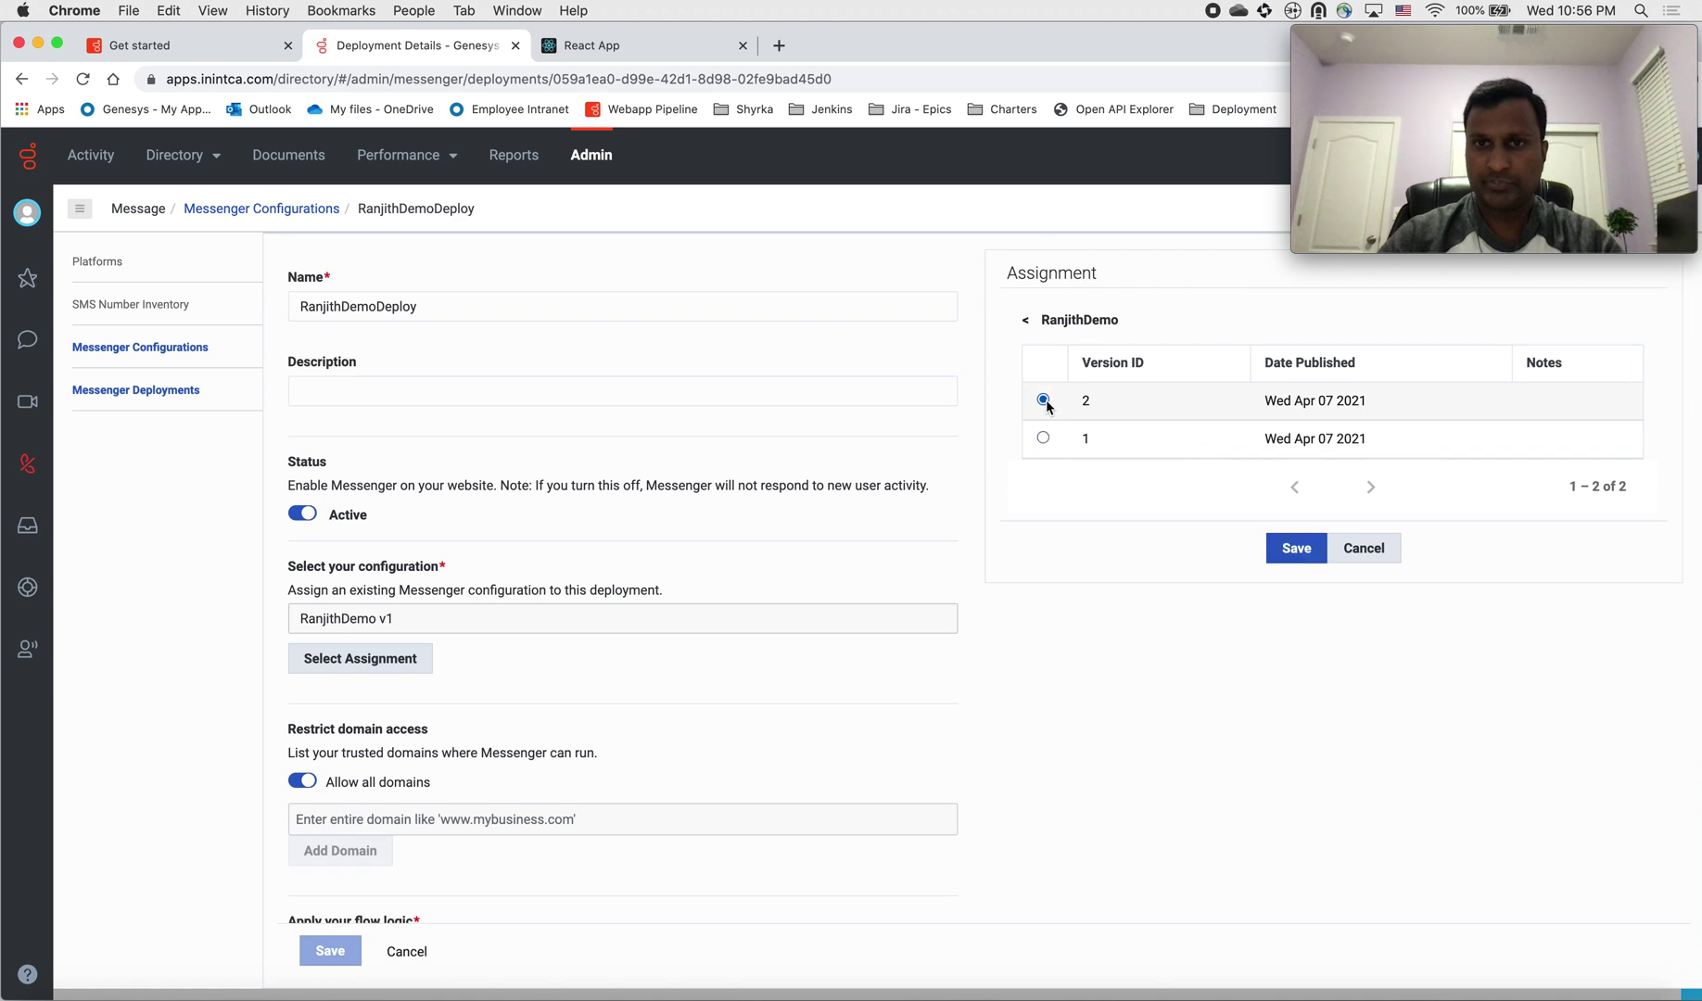
left_click(1296, 549)
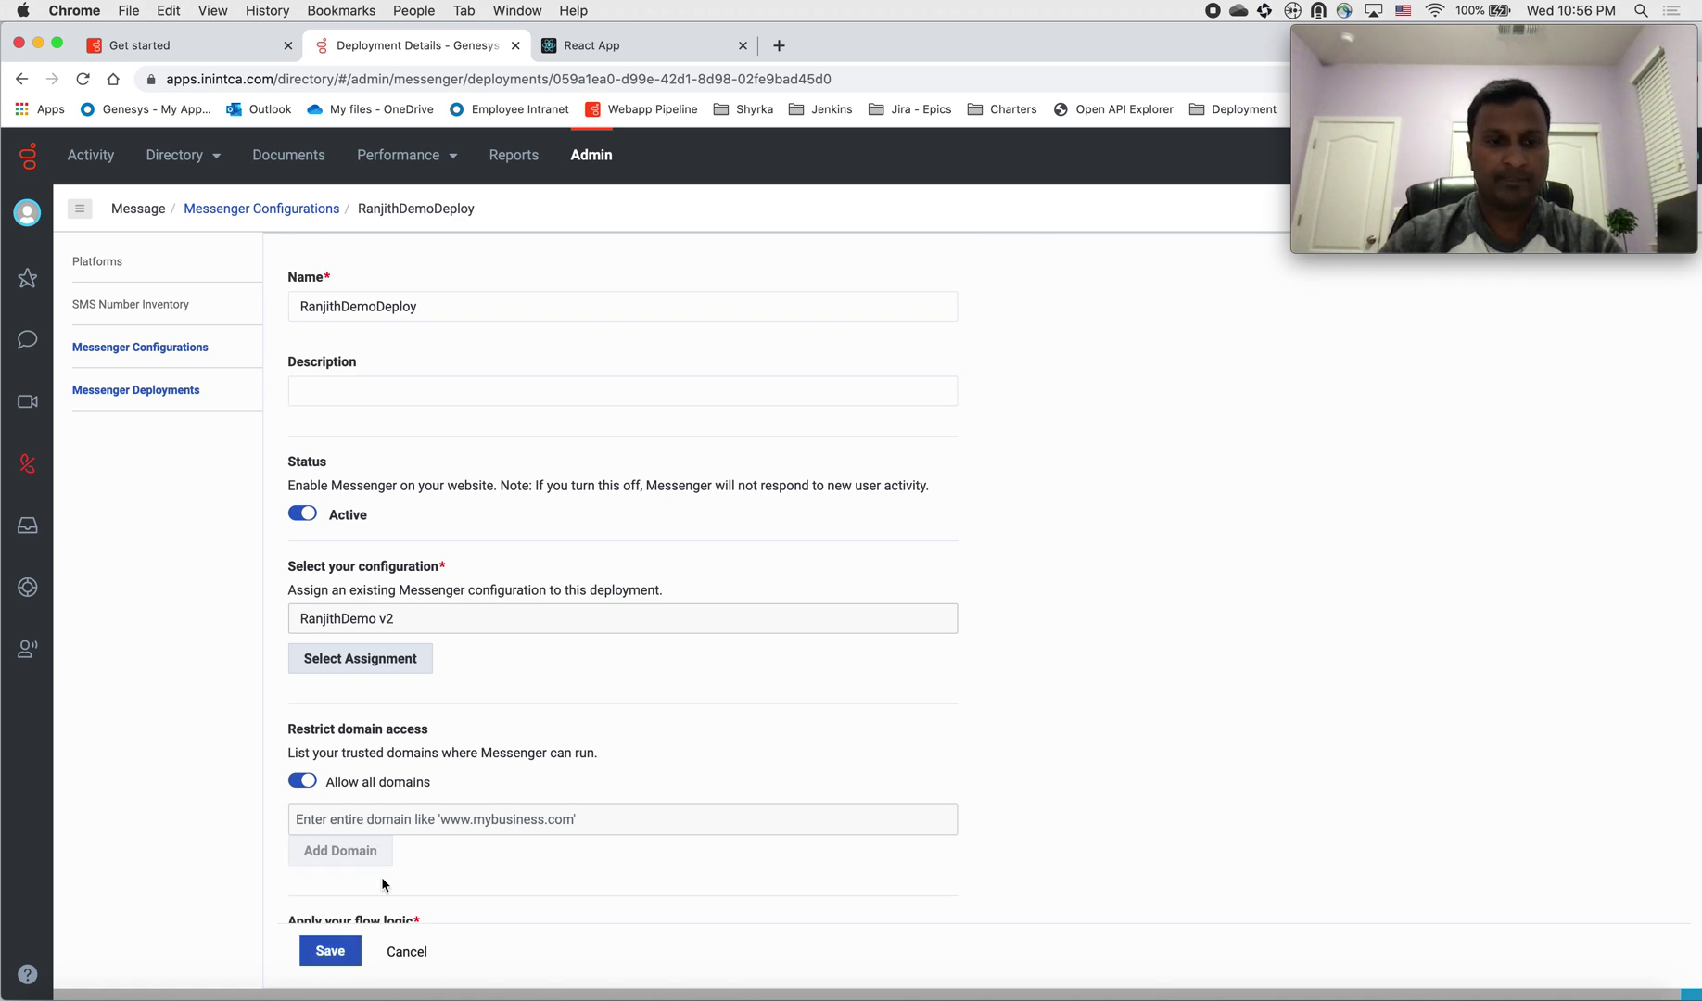
left_click(331, 951)
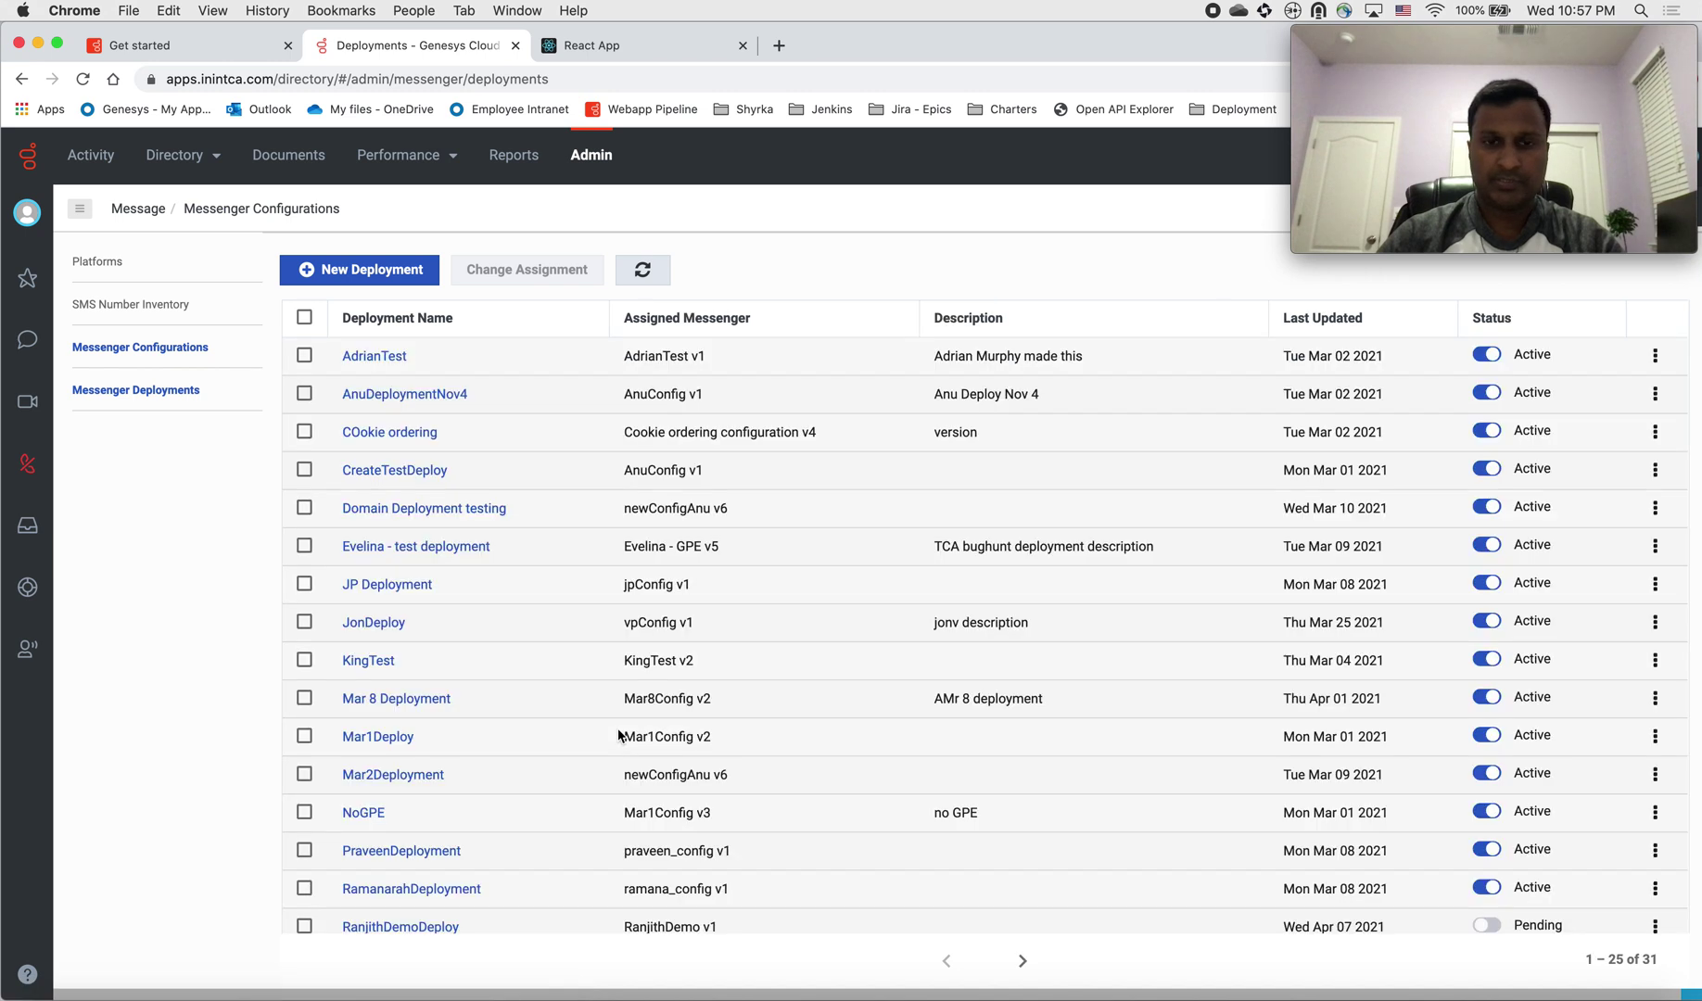
scroll(659, 772, "down", 3)
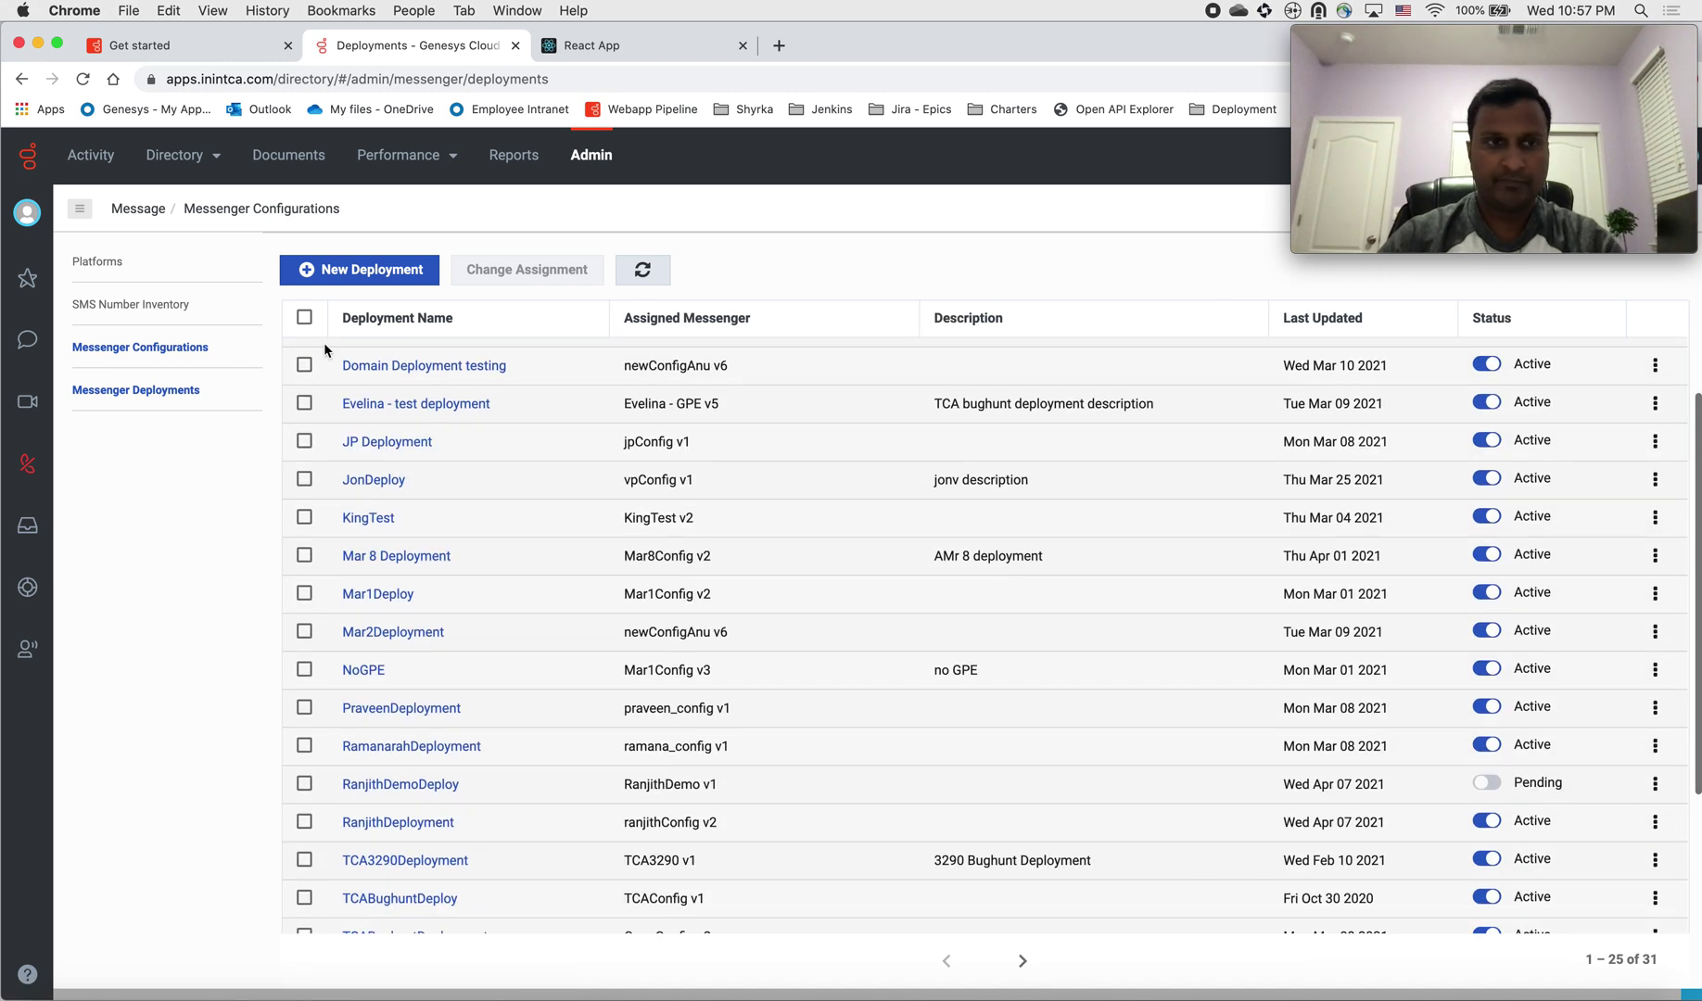
left_click(646, 45)
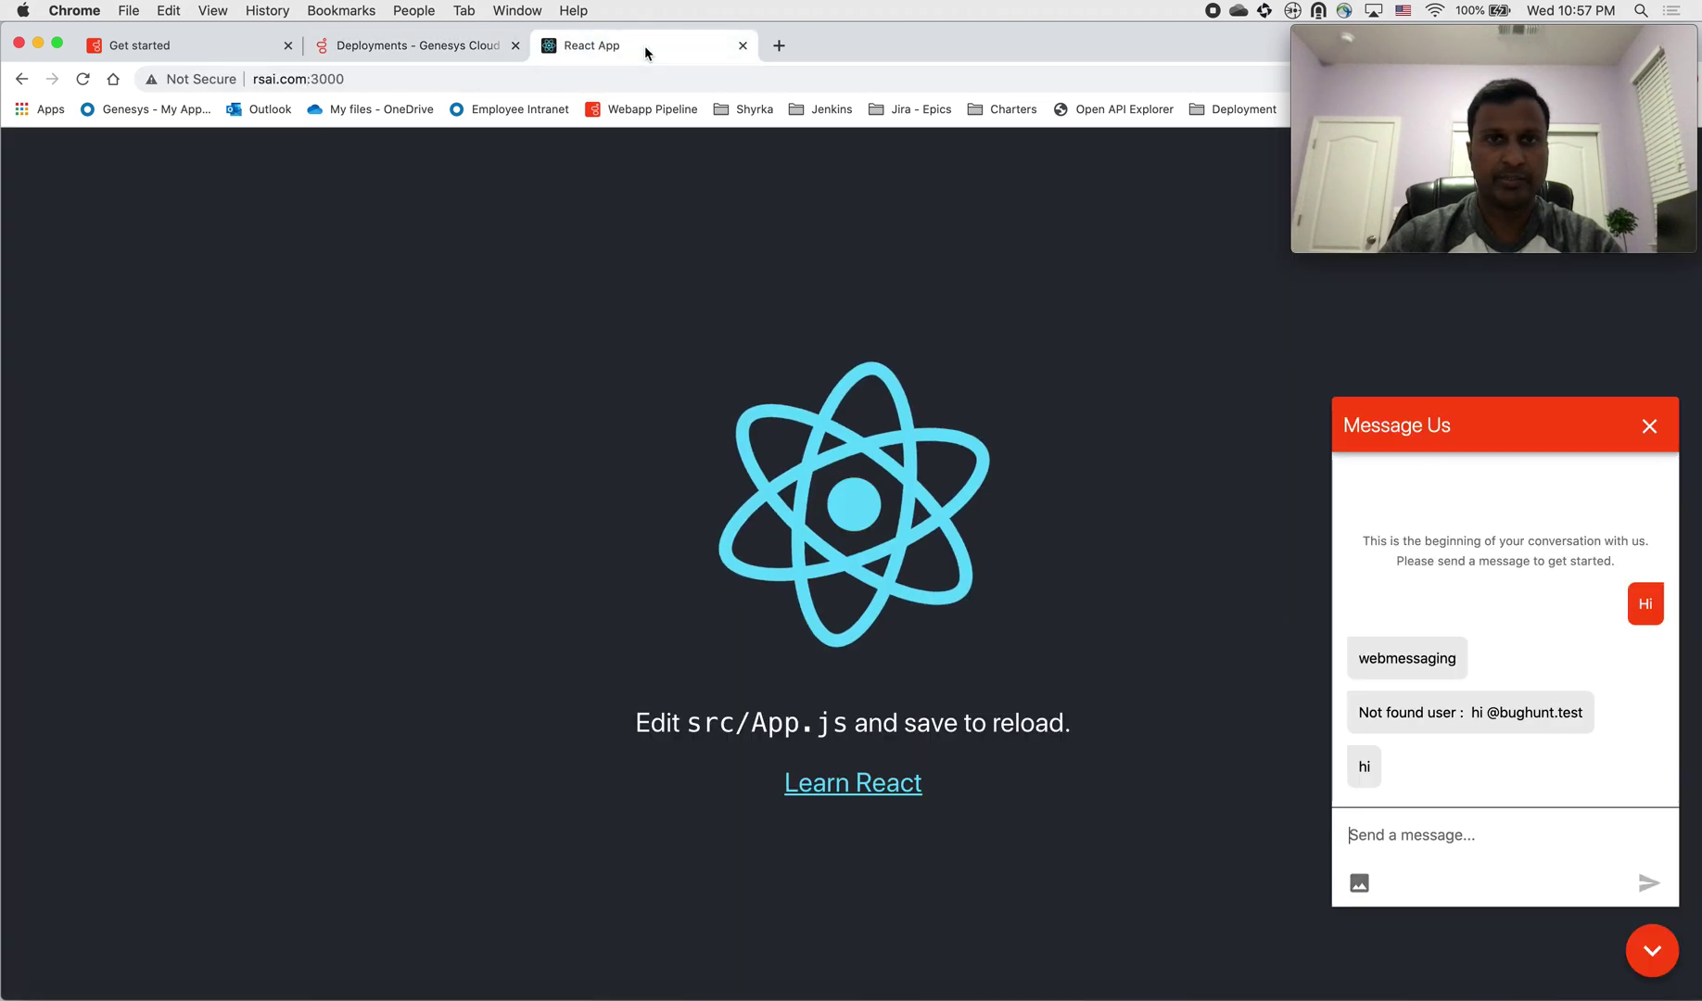
Step: Reload the React App to see the blue widget, cancel a test image upload, and view Get started
left_click(85, 80)
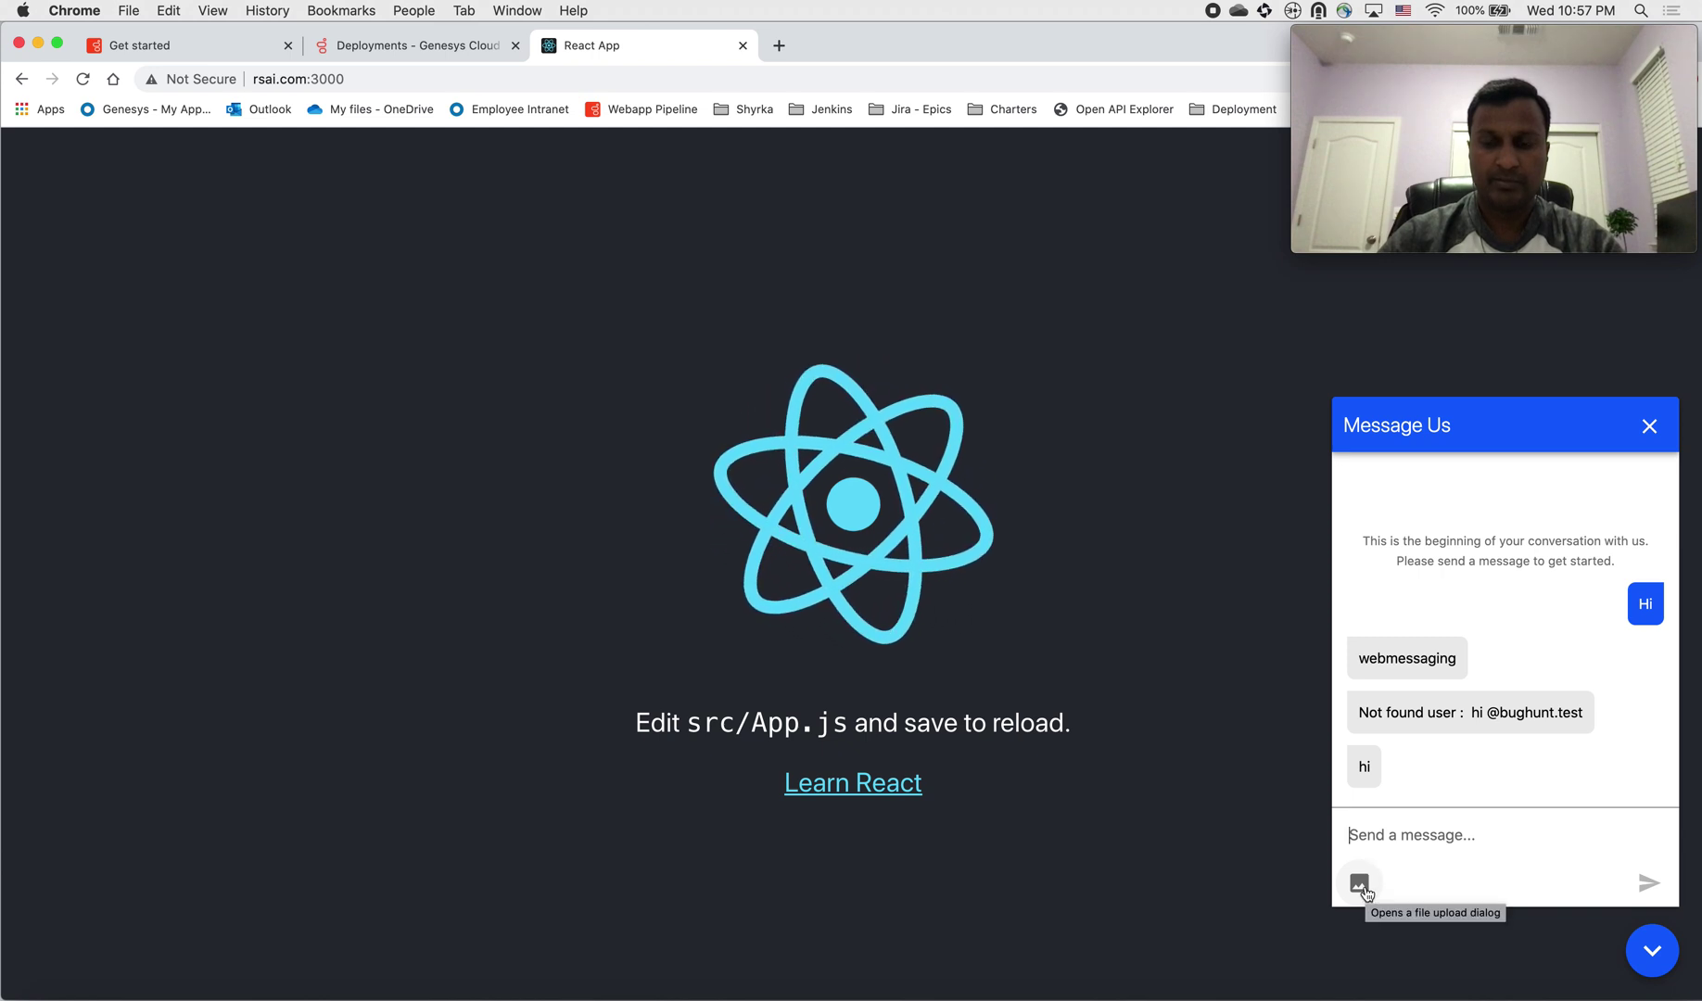
left_click(1360, 883)
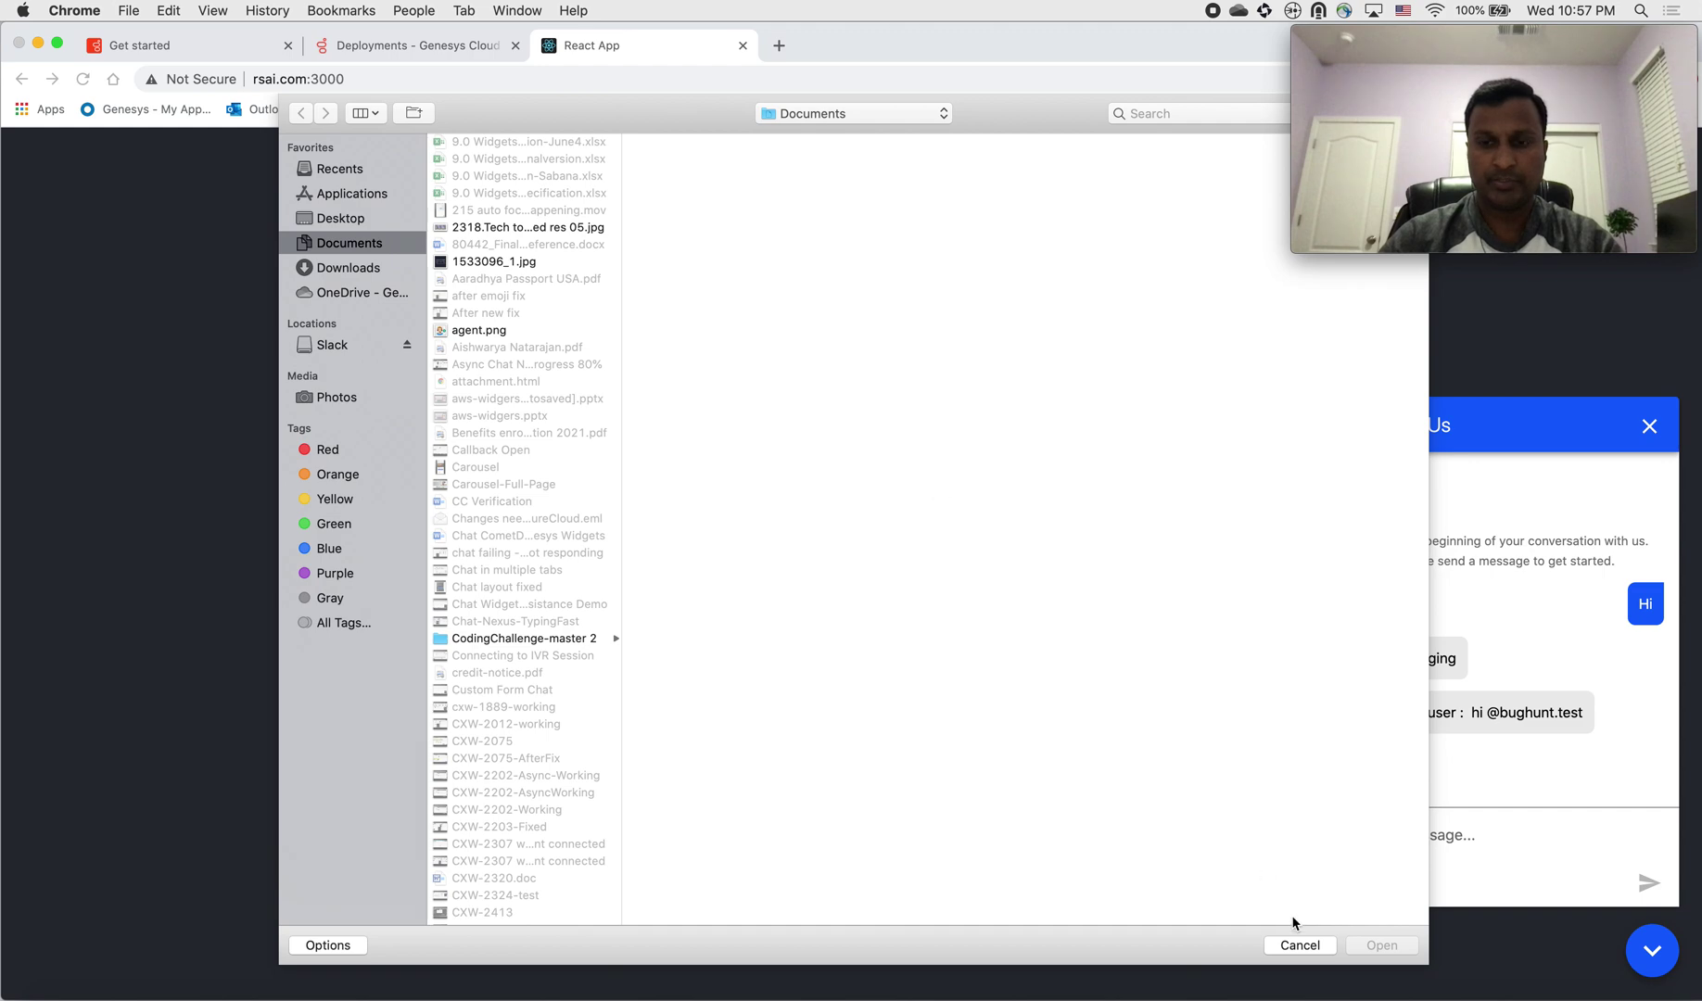
left_click(1301, 946)
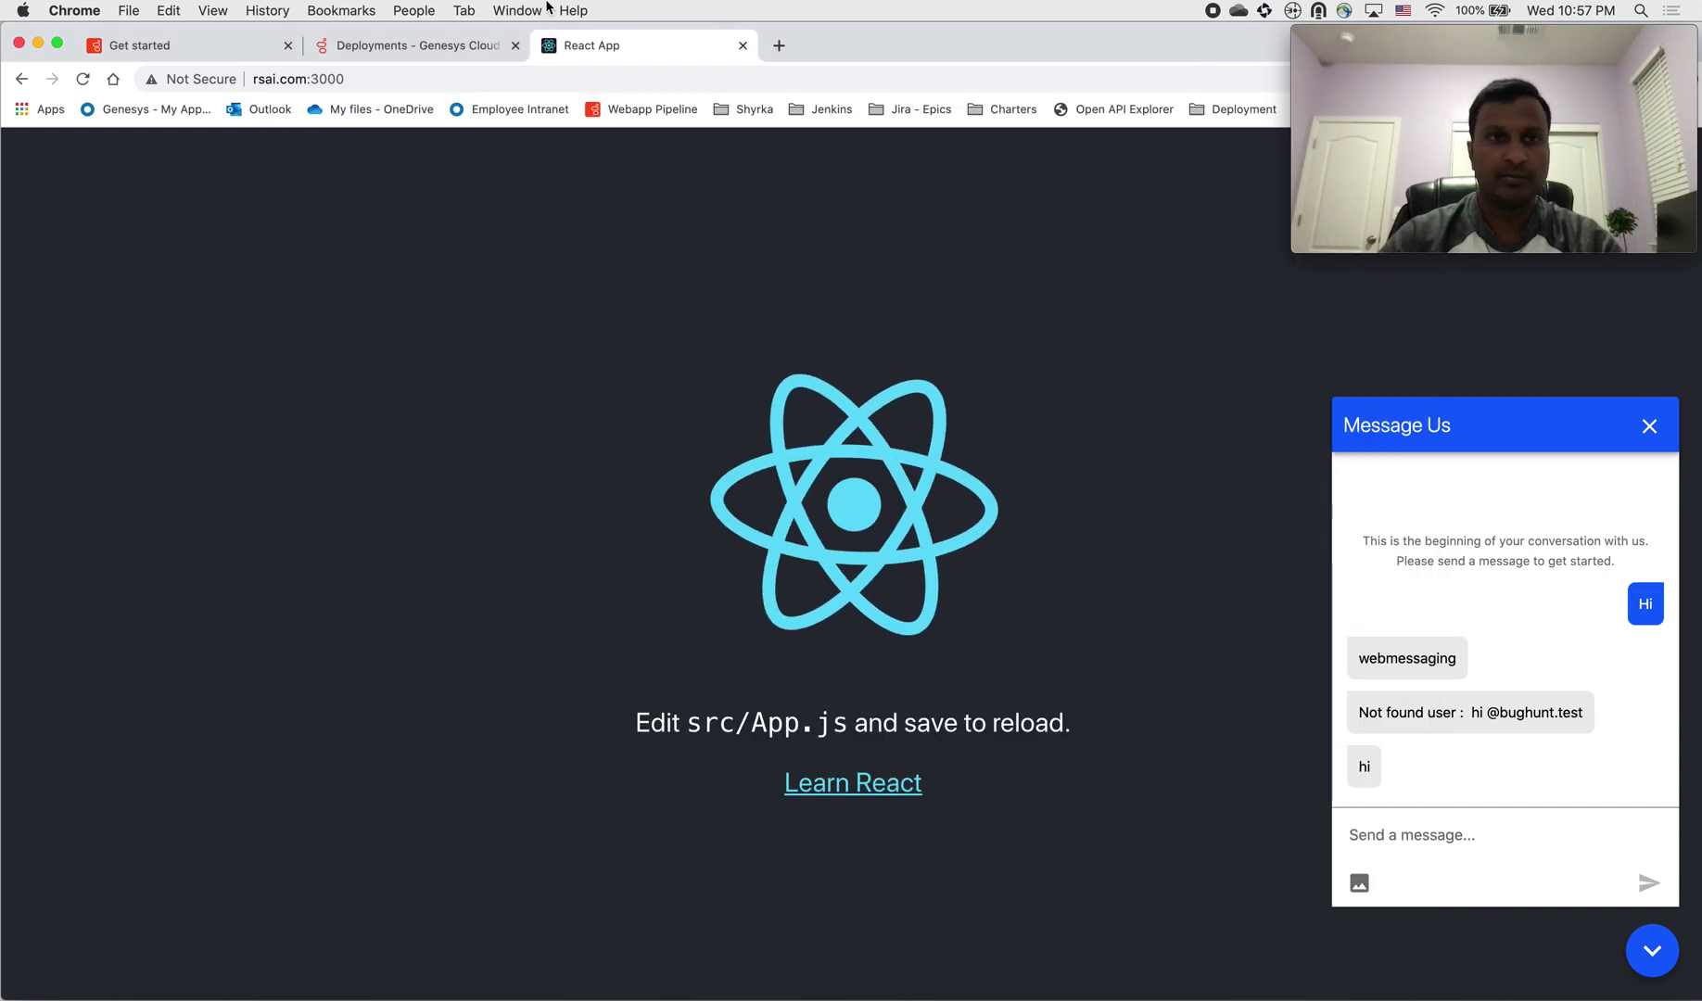
left_click(417, 48)
left_click(200, 43)
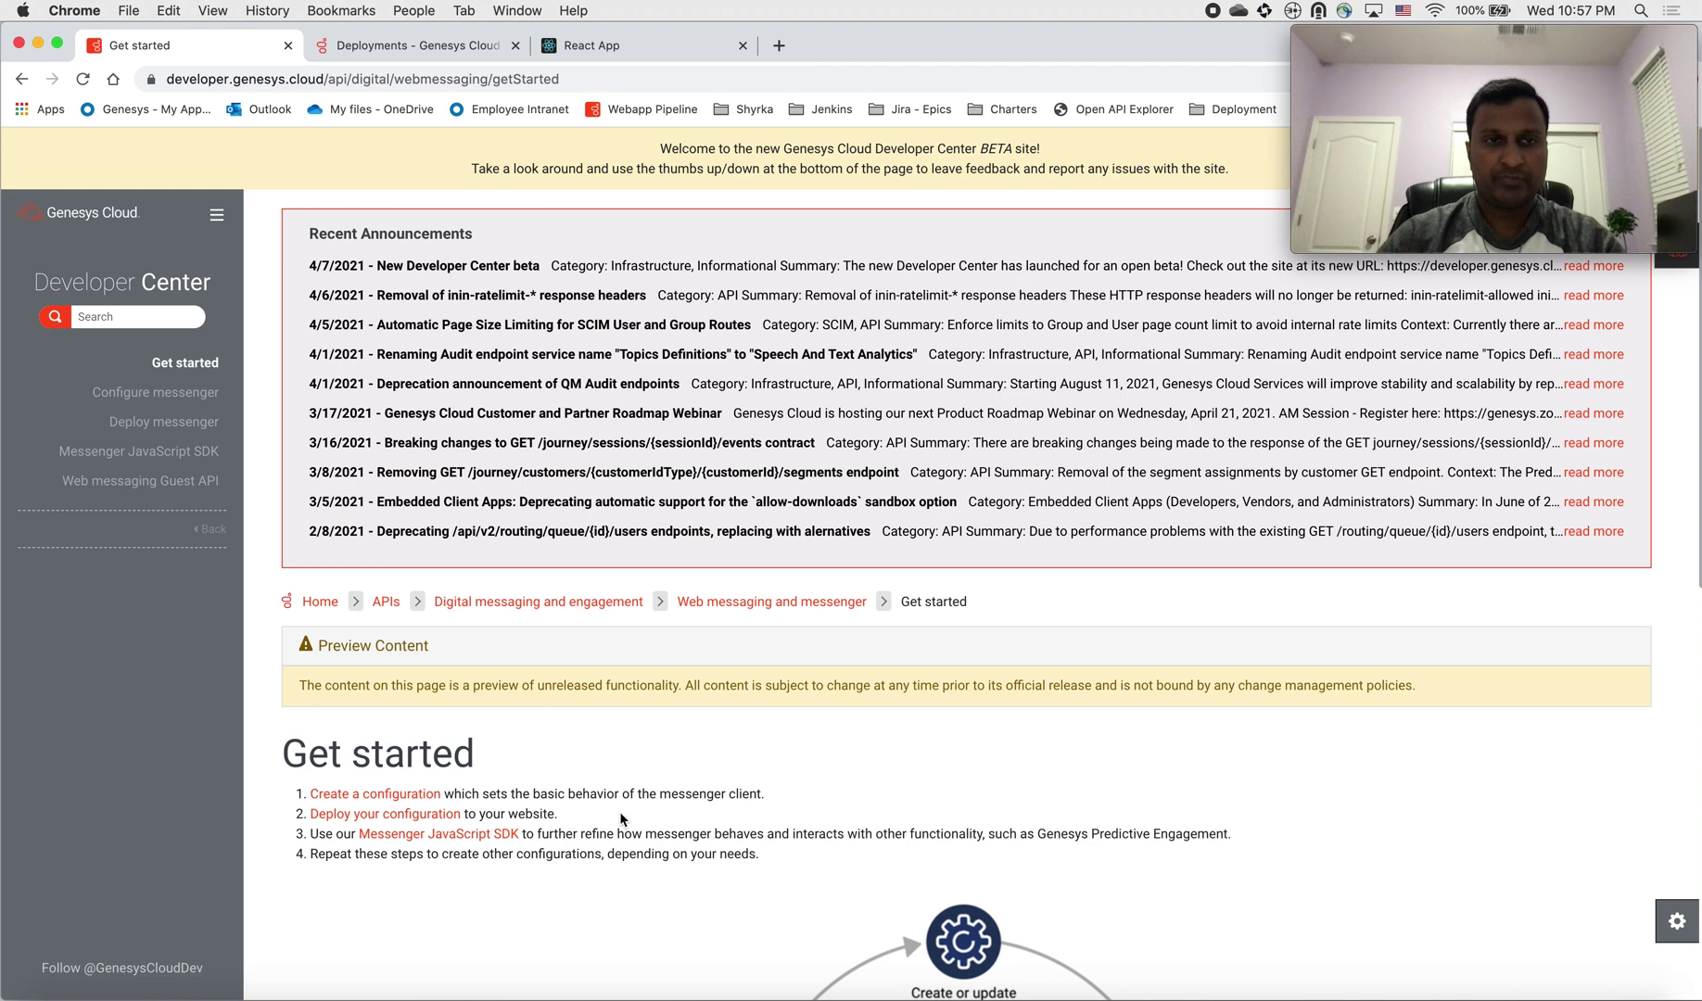
Step: Return to the Genesys Cloud Deployments tab, then bring the index.html editor forward
left_click(429, 46)
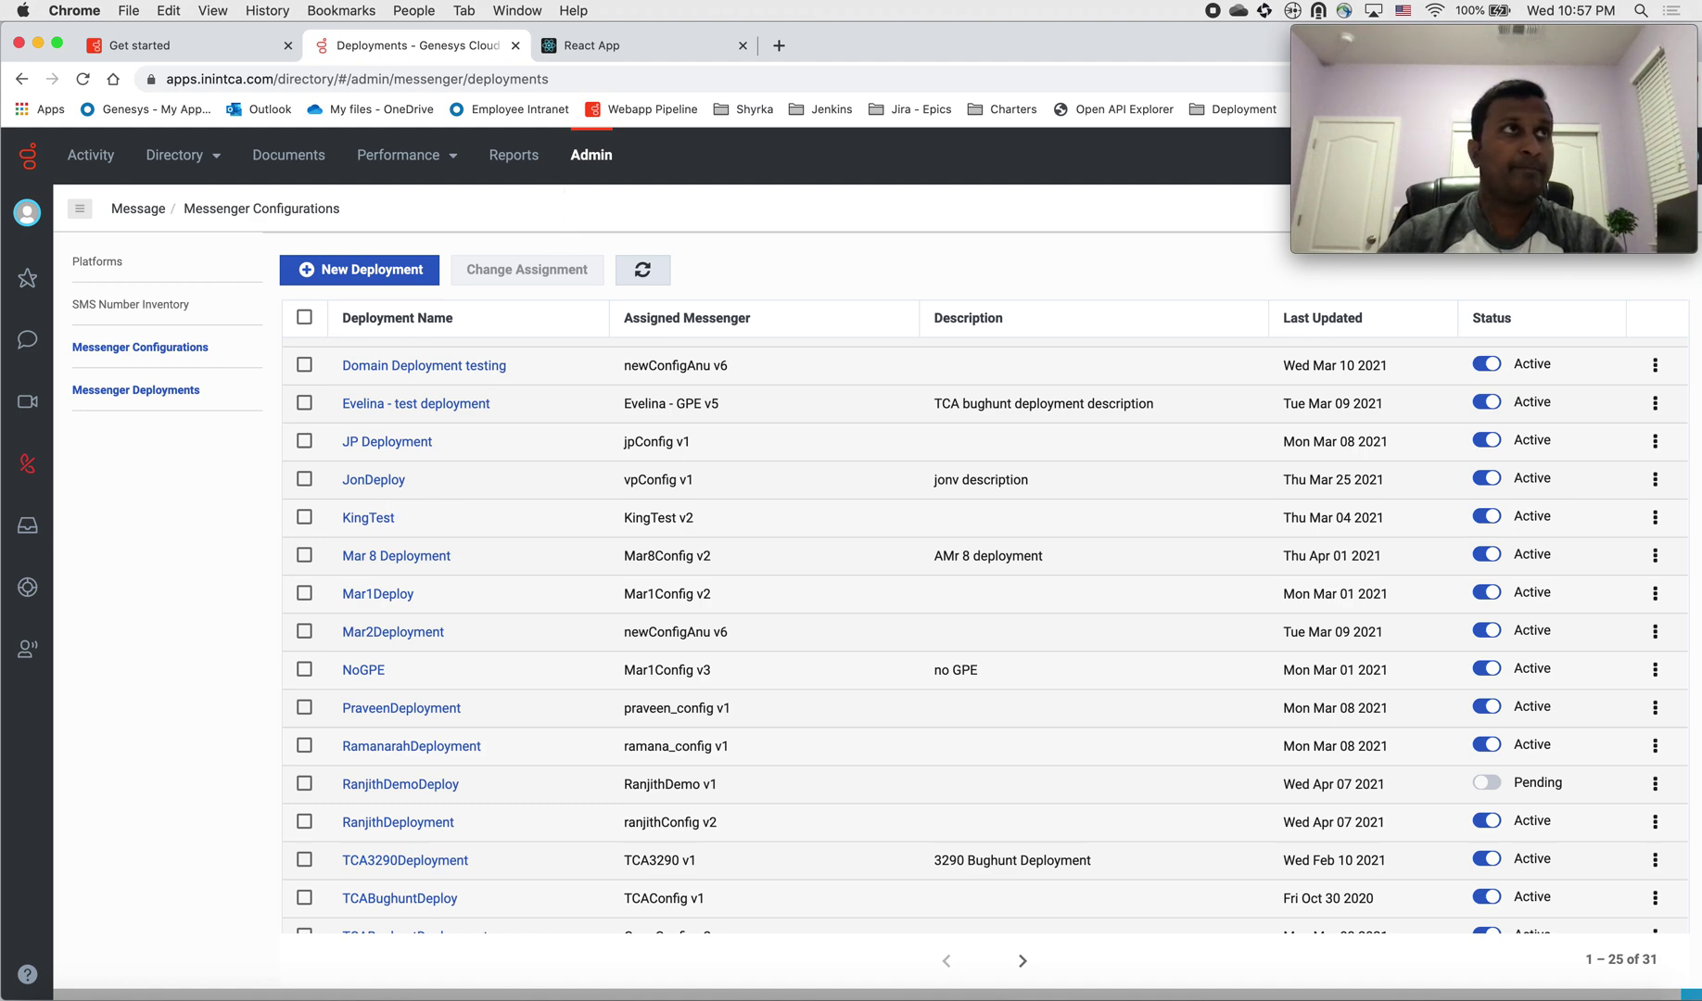
key("super+Tab")
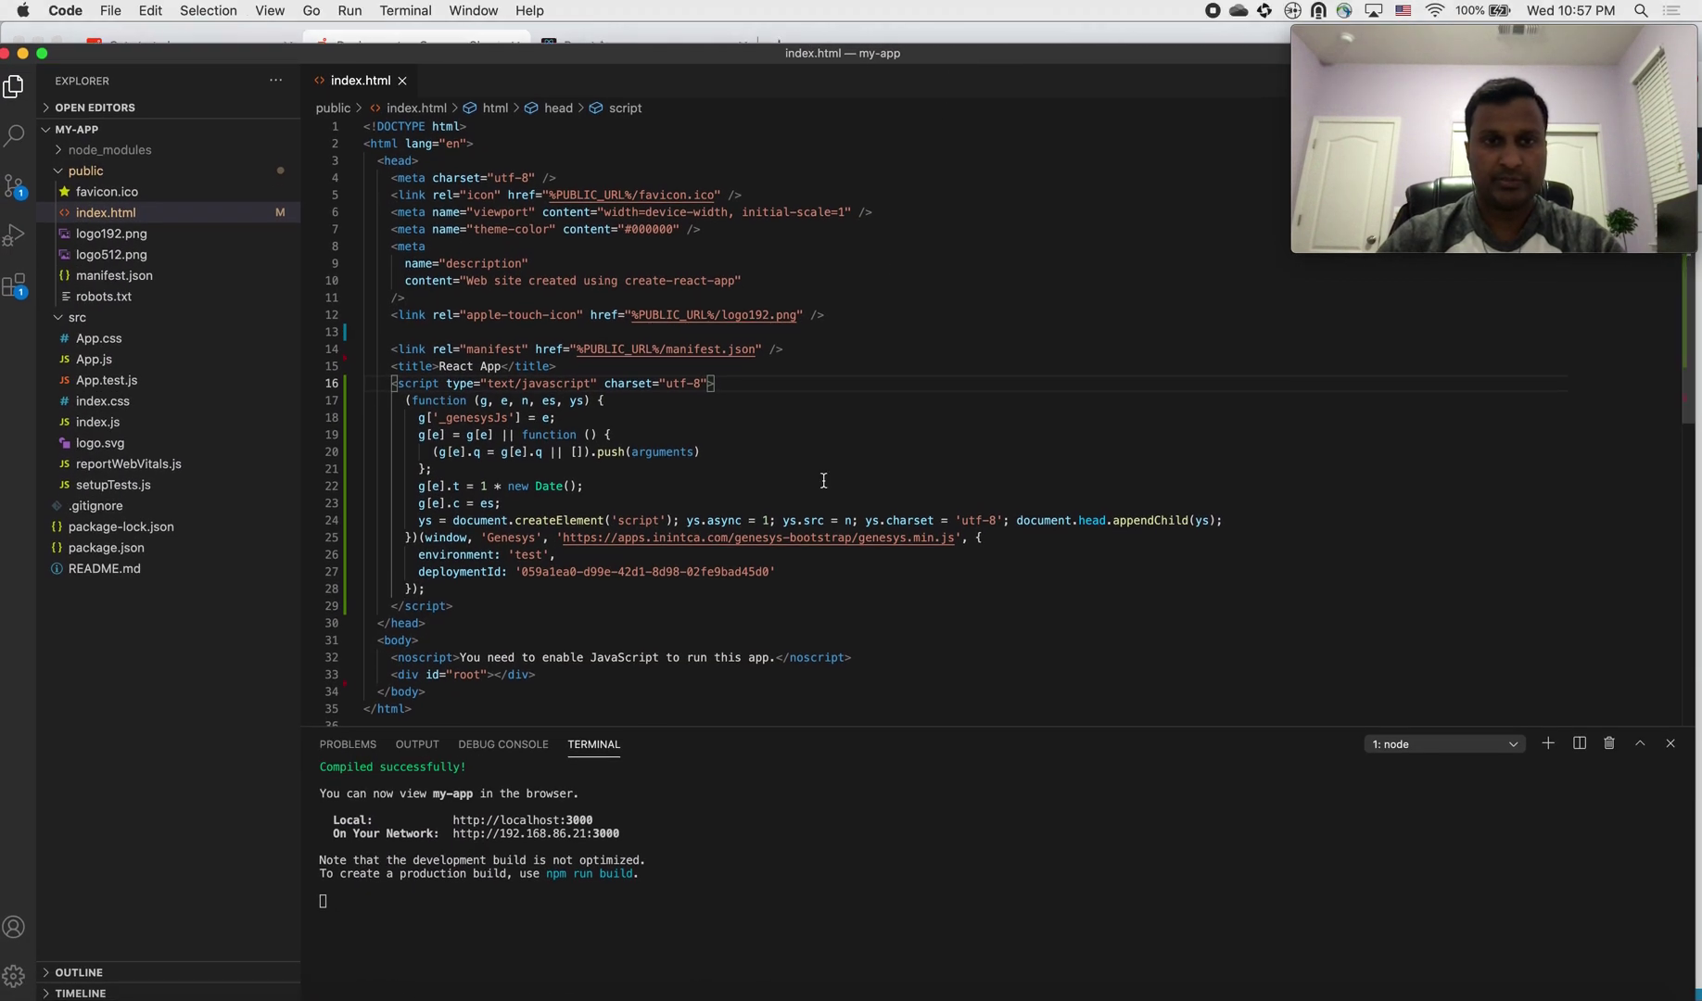